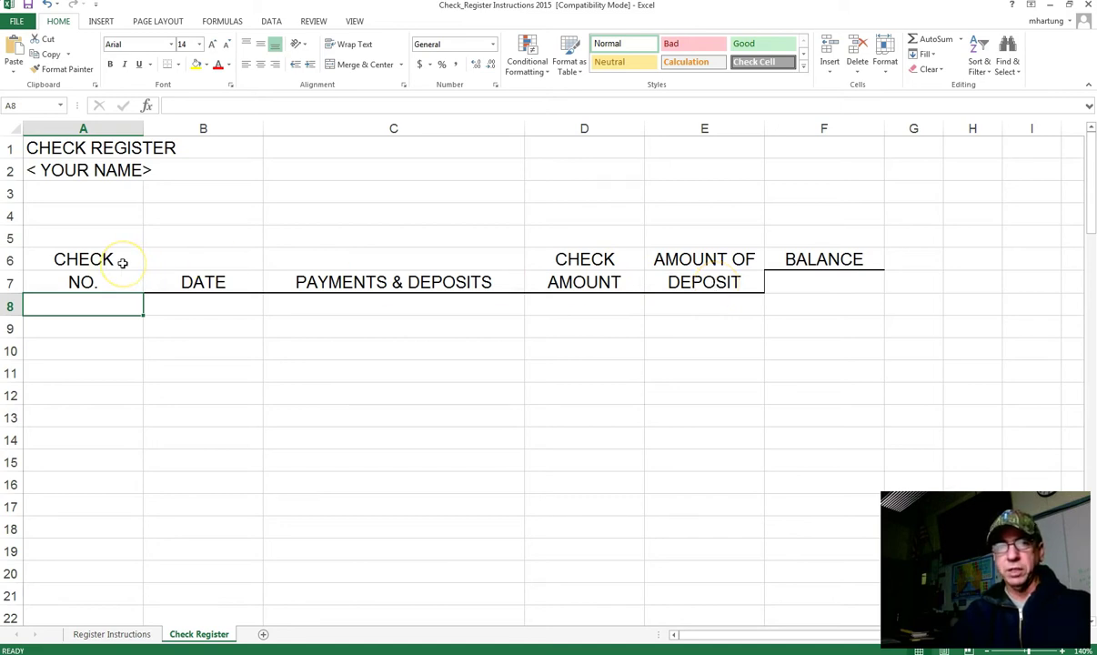
Step: Center the check numbers in A8:A50
left_click(106, 326)
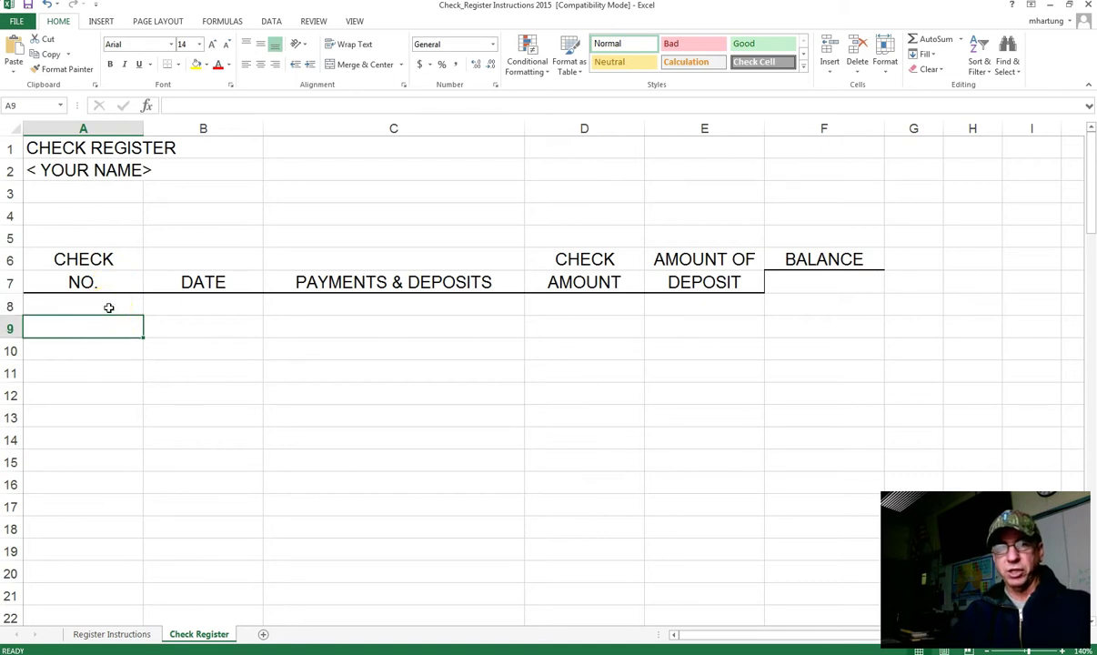
left_click(807, 287)
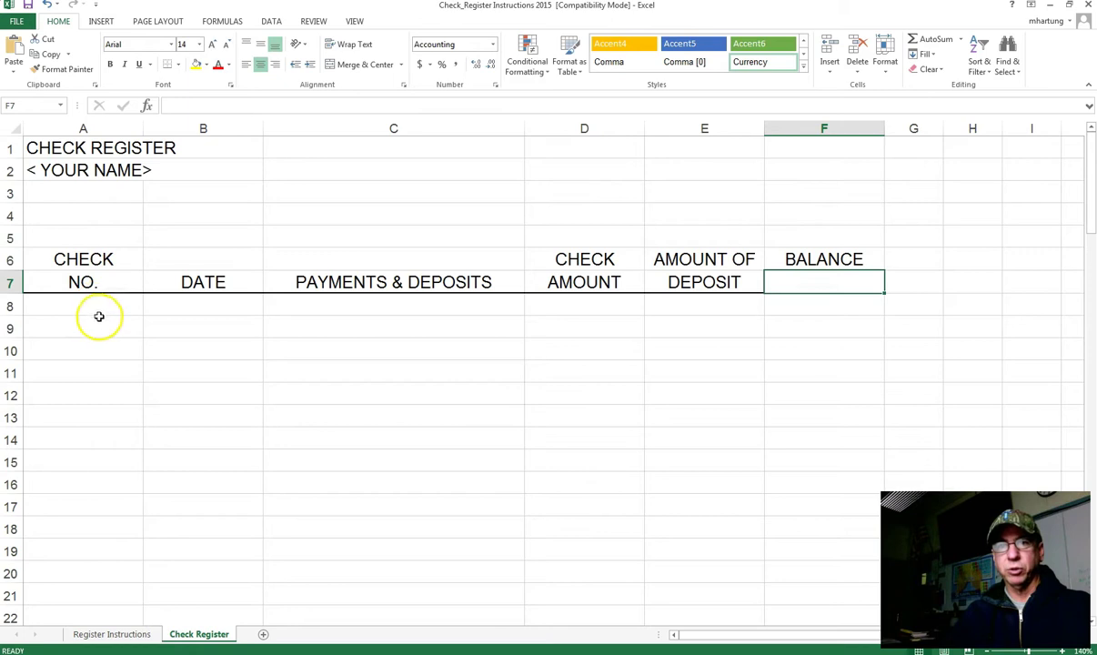
left_click(102, 310)
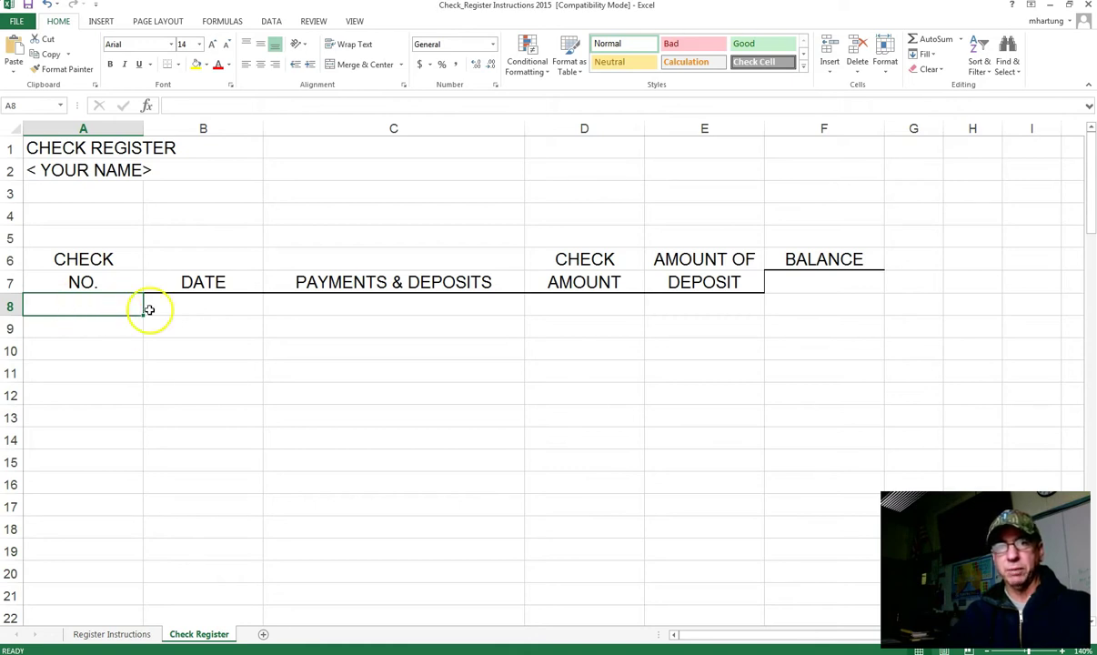
left_click(200, 303)
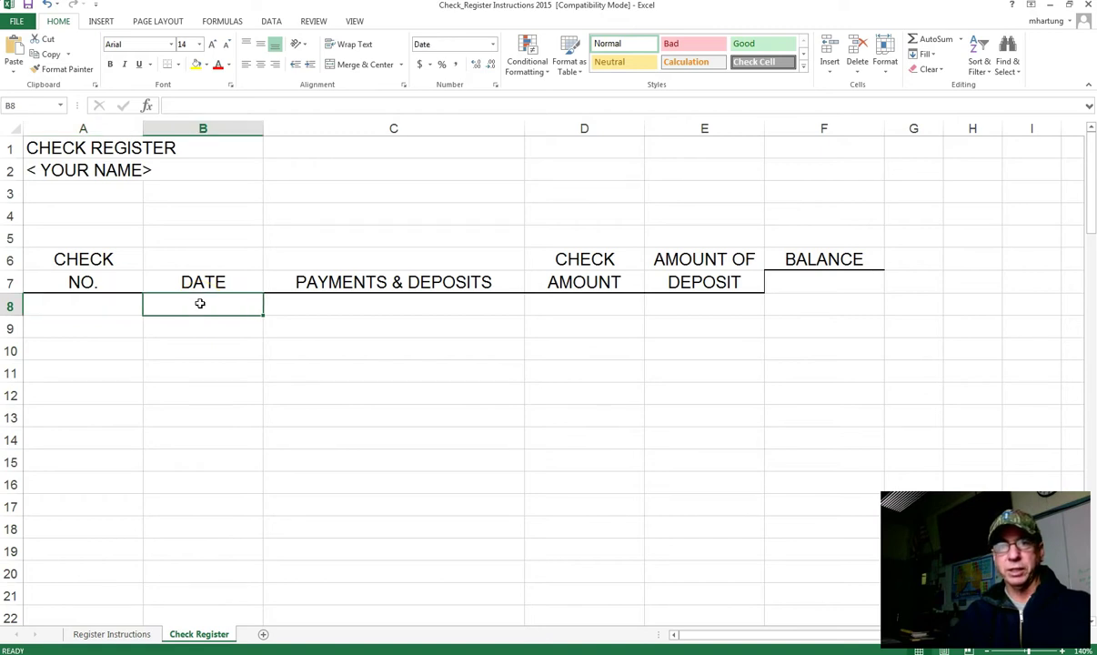
left_click(129, 307)
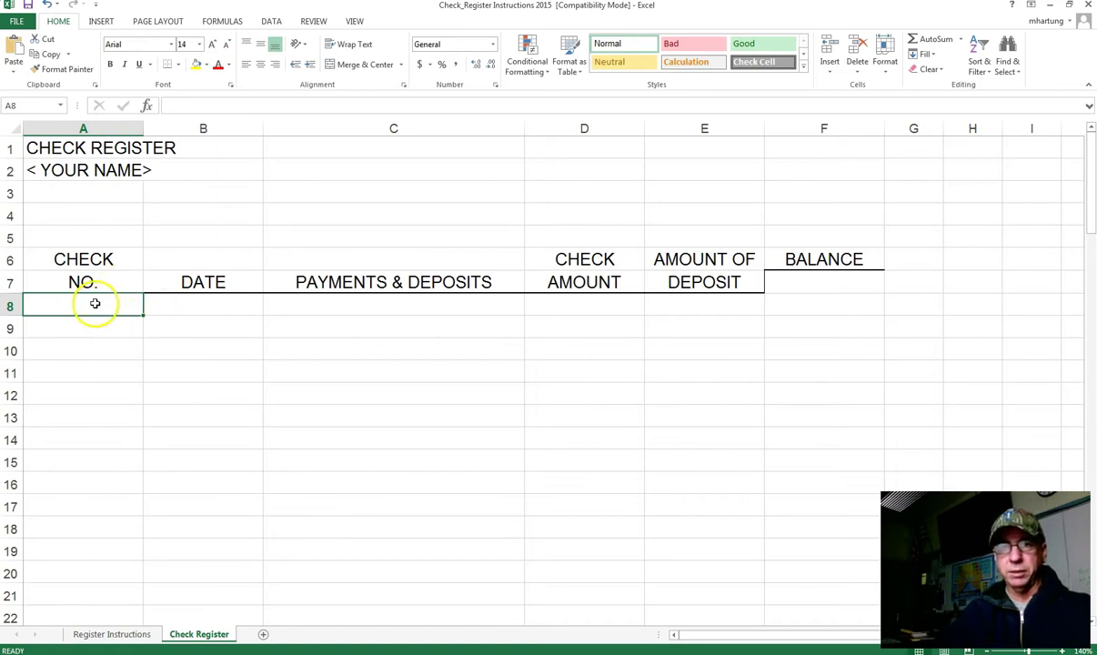
left_click_drag(95, 303, 69, 547)
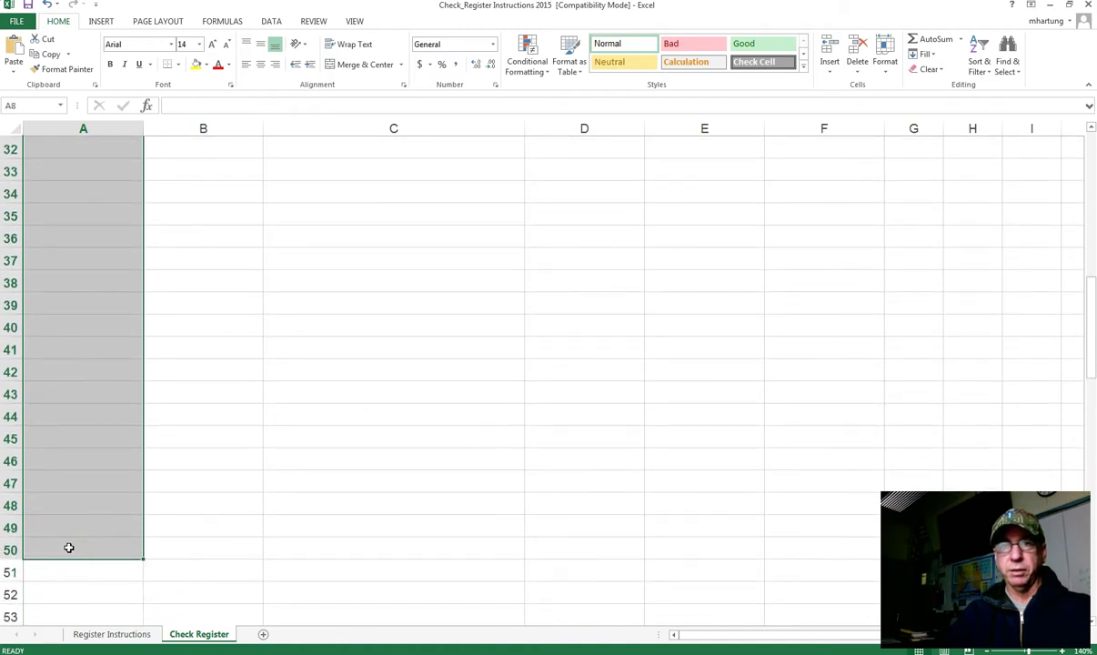
left_click(260, 67)
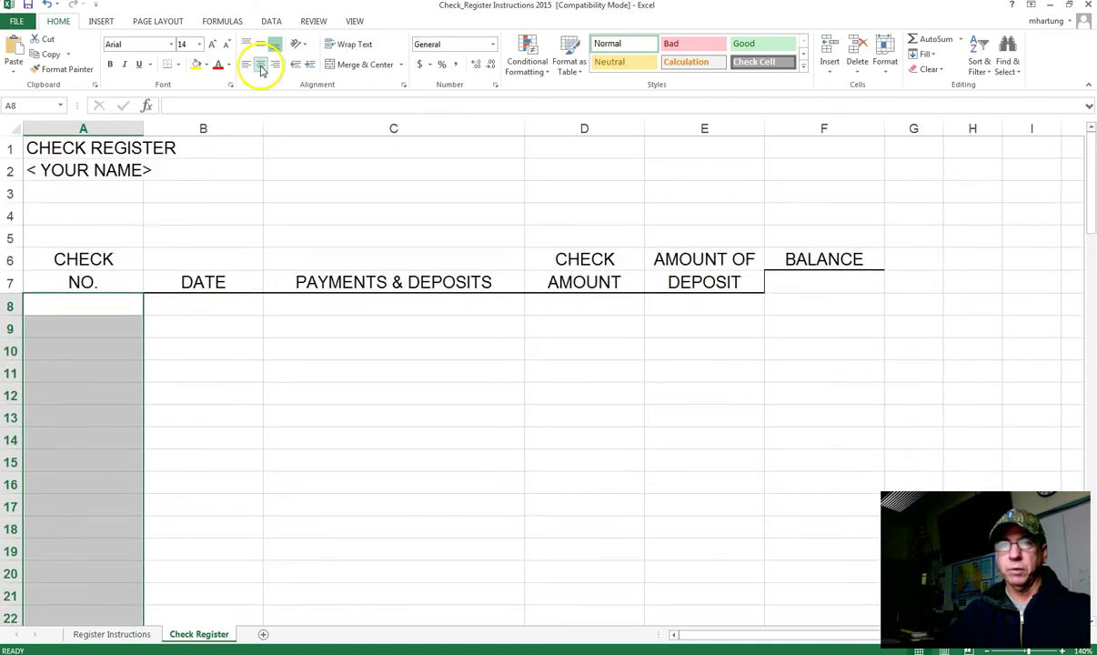
Step: Center the dates in B8:B50
left_click(191, 308)
left_click_drag(191, 308, 205, 542)
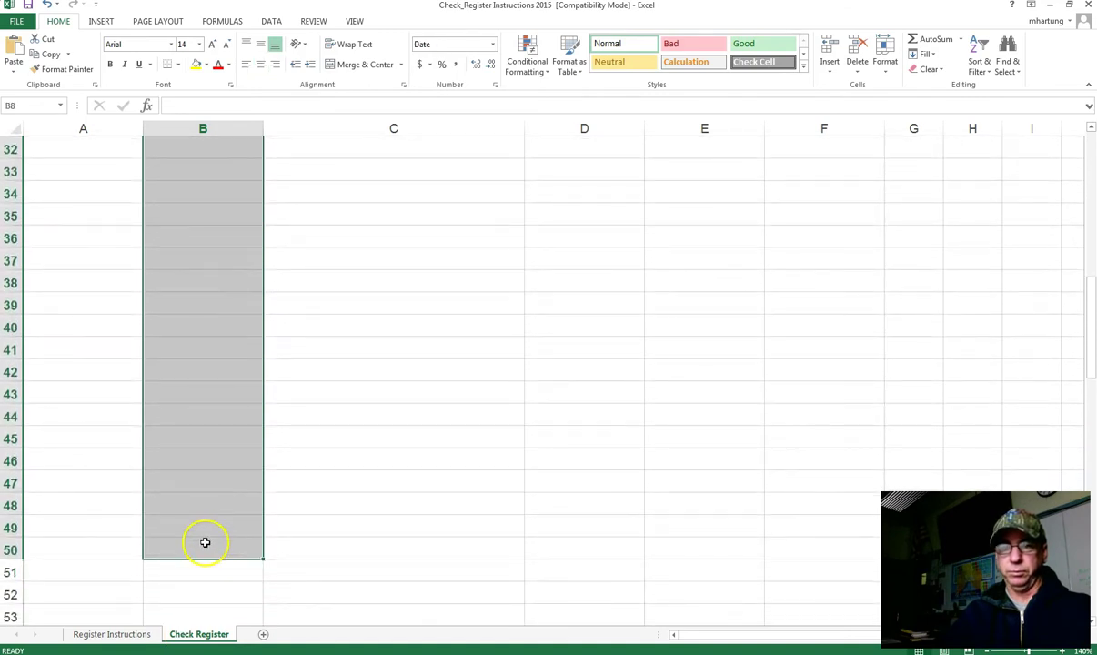
left_click(261, 64)
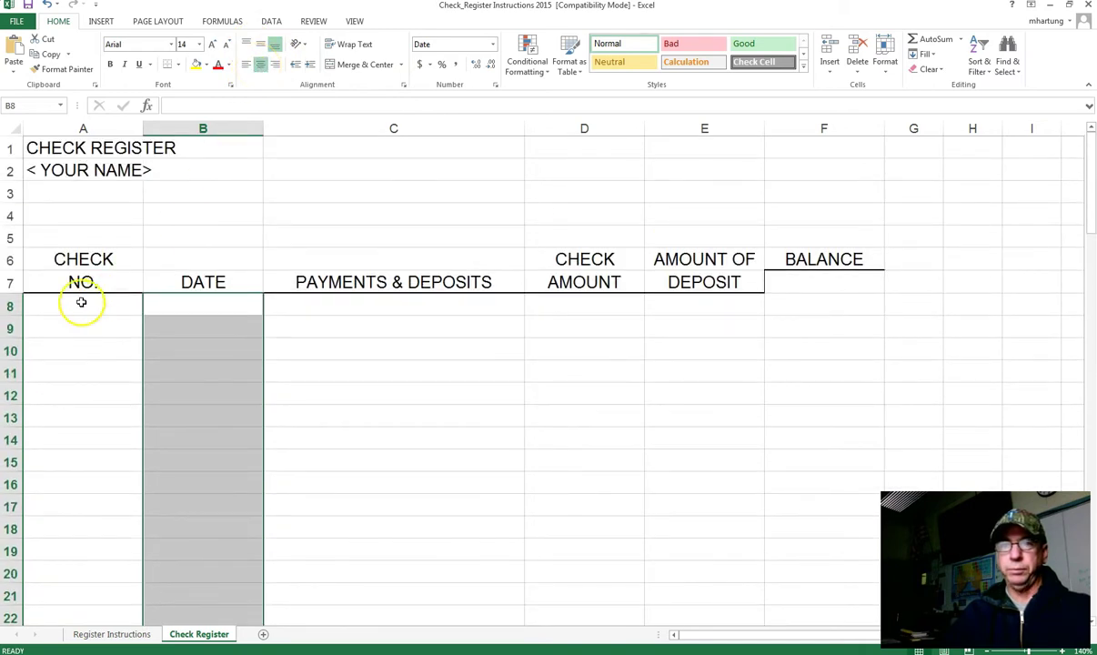
left_click(80, 305)
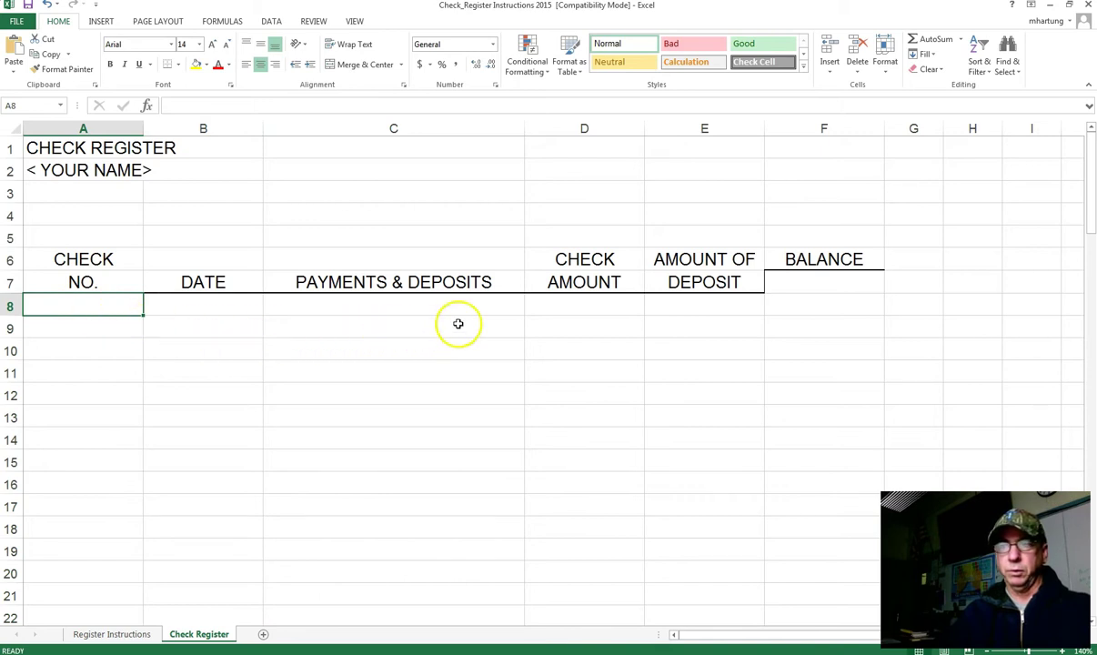
Step: Enter 1,000.00 as the opening balance in F7 and give it Accounting format
left_click(826, 283)
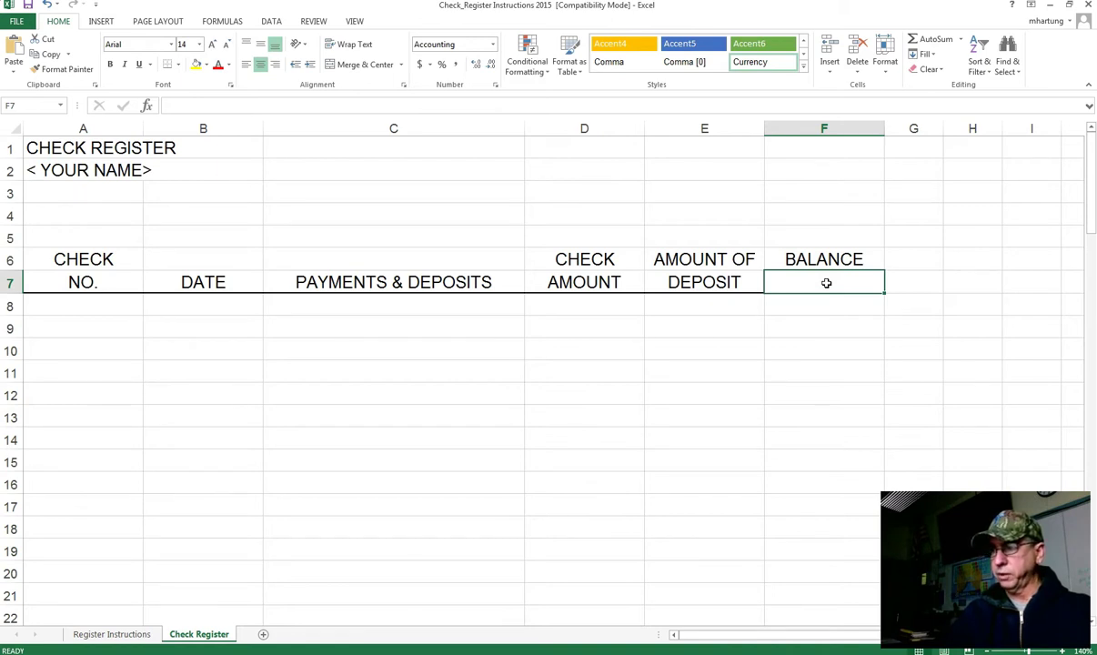
type("1,000.00")
key("Return")
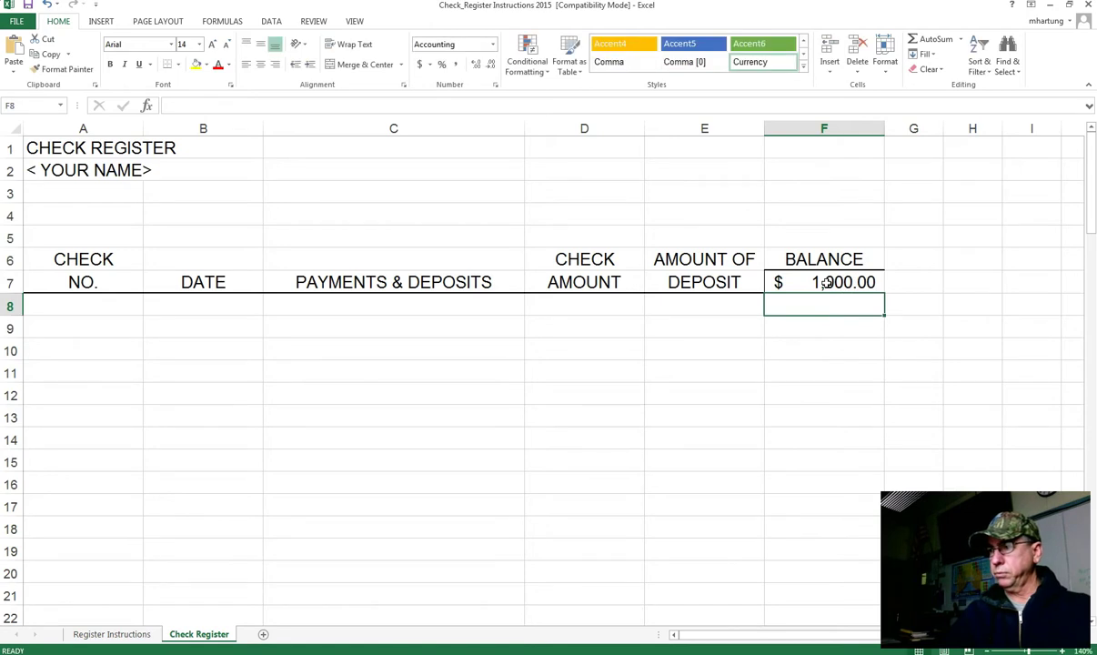
left_click(824, 283)
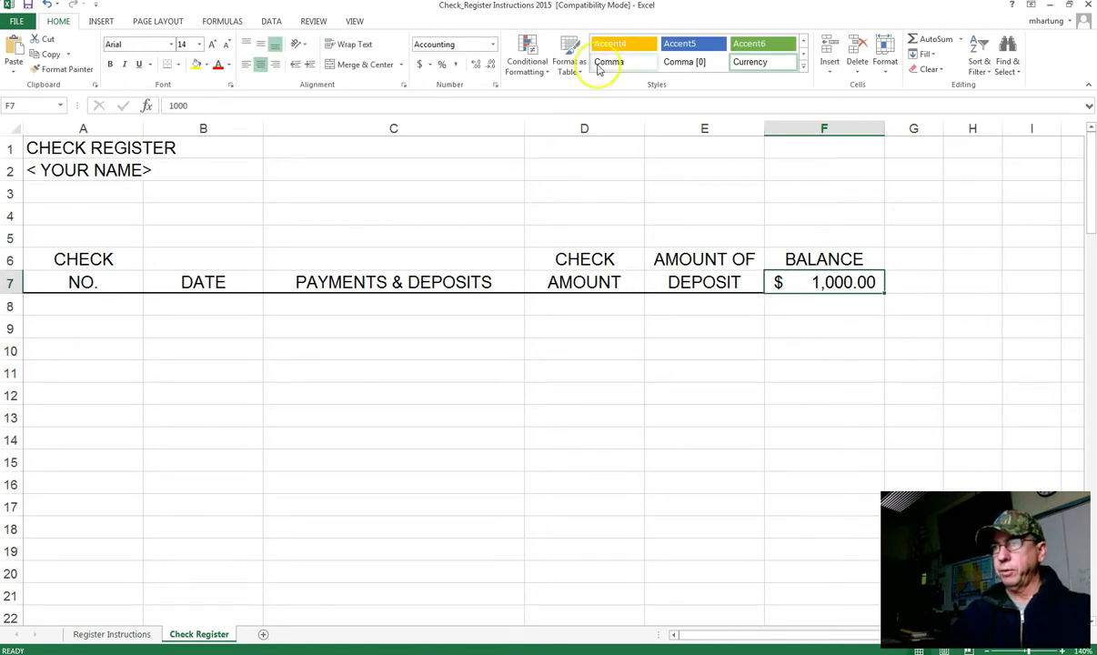
left_click(494, 45)
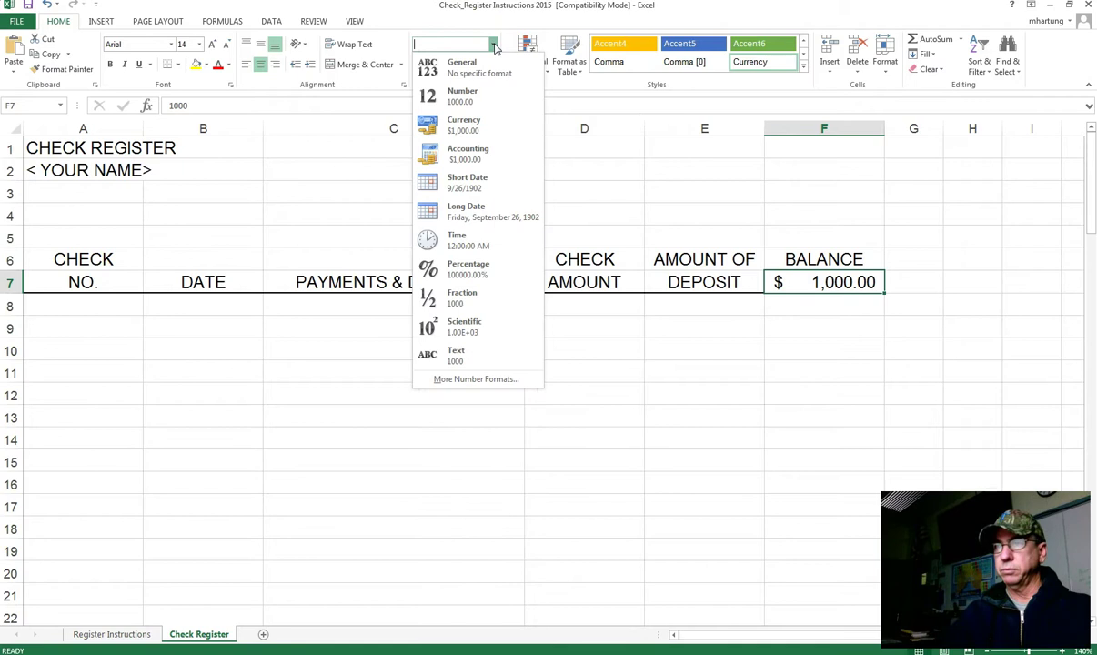
left_click(464, 153)
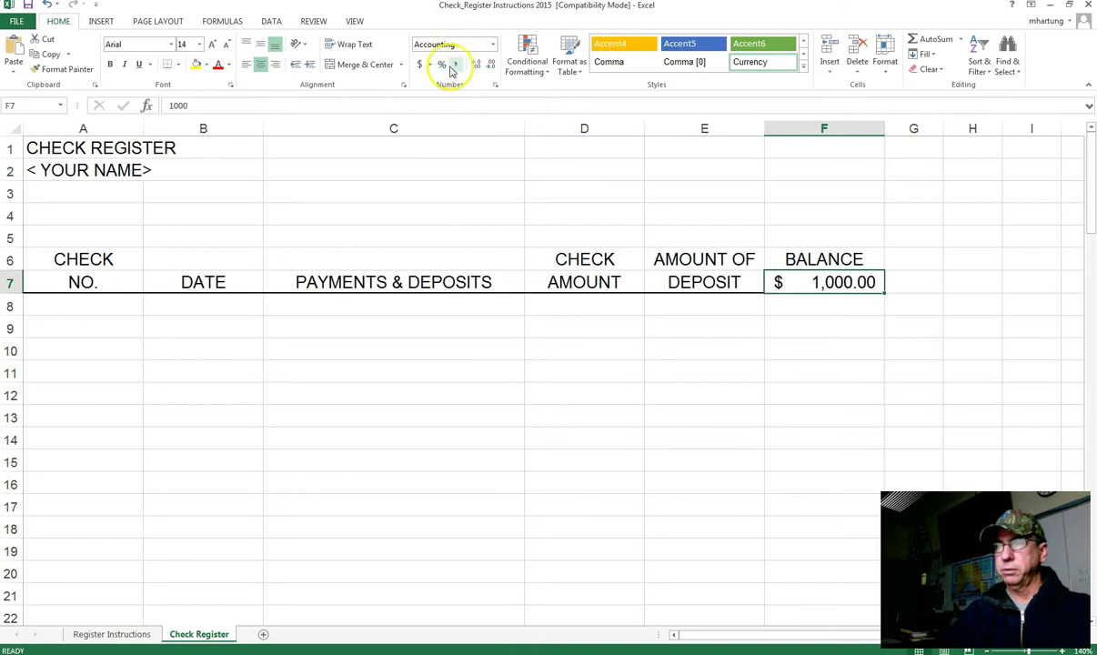
left_click(817, 307)
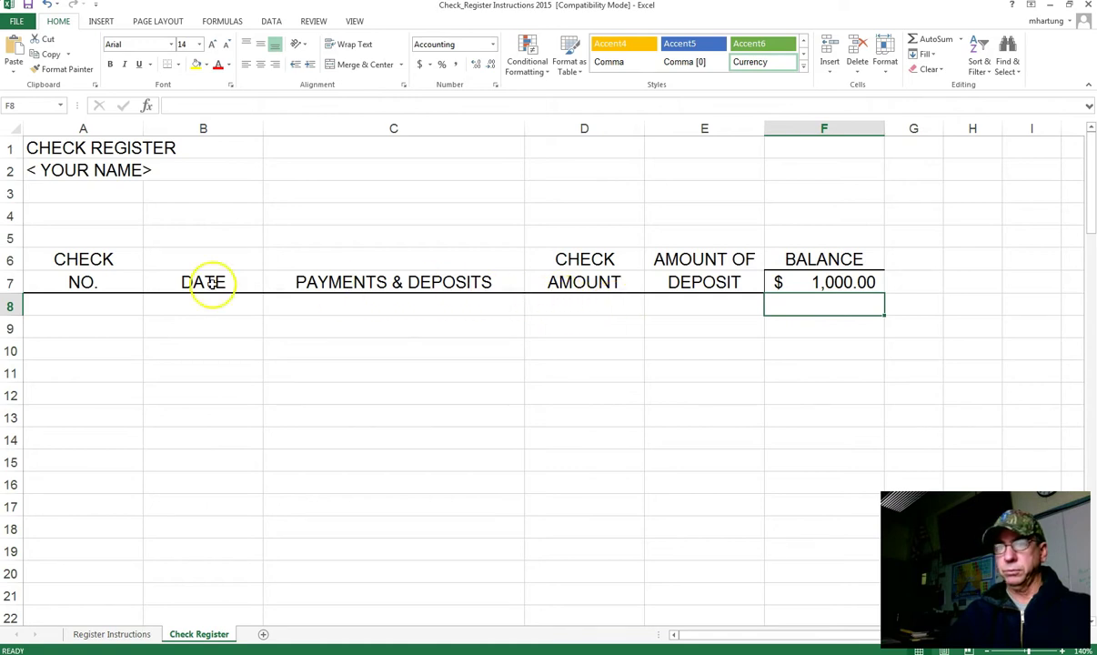
Step: Enter check number 129 in A8 and the date 1/1/16 in B8
left_click(110, 305)
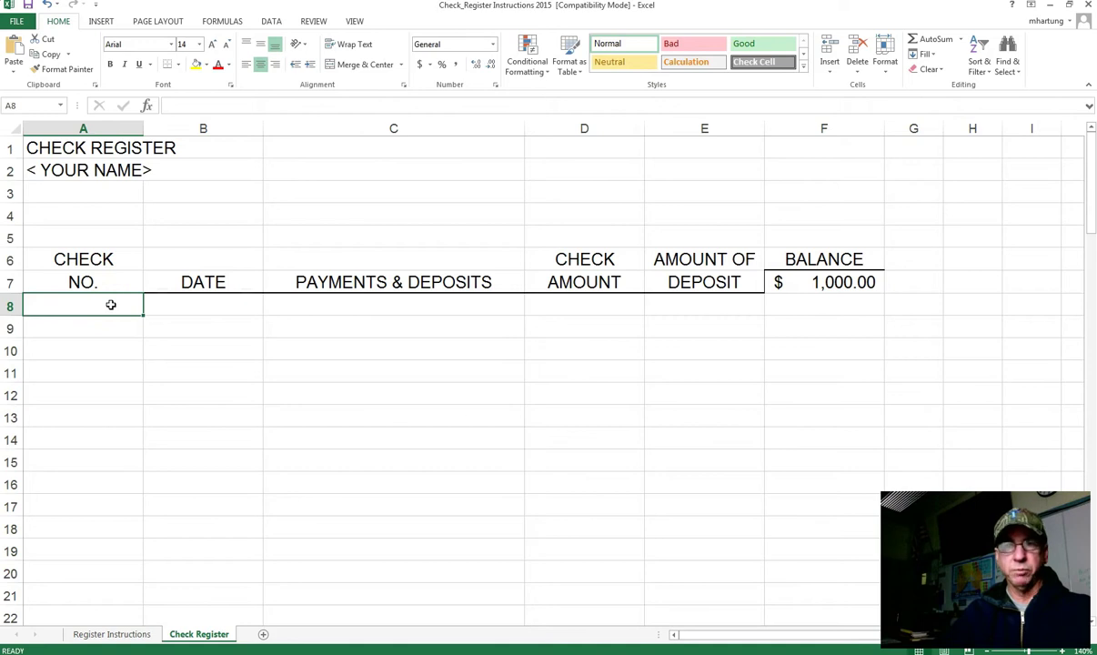
type("1")
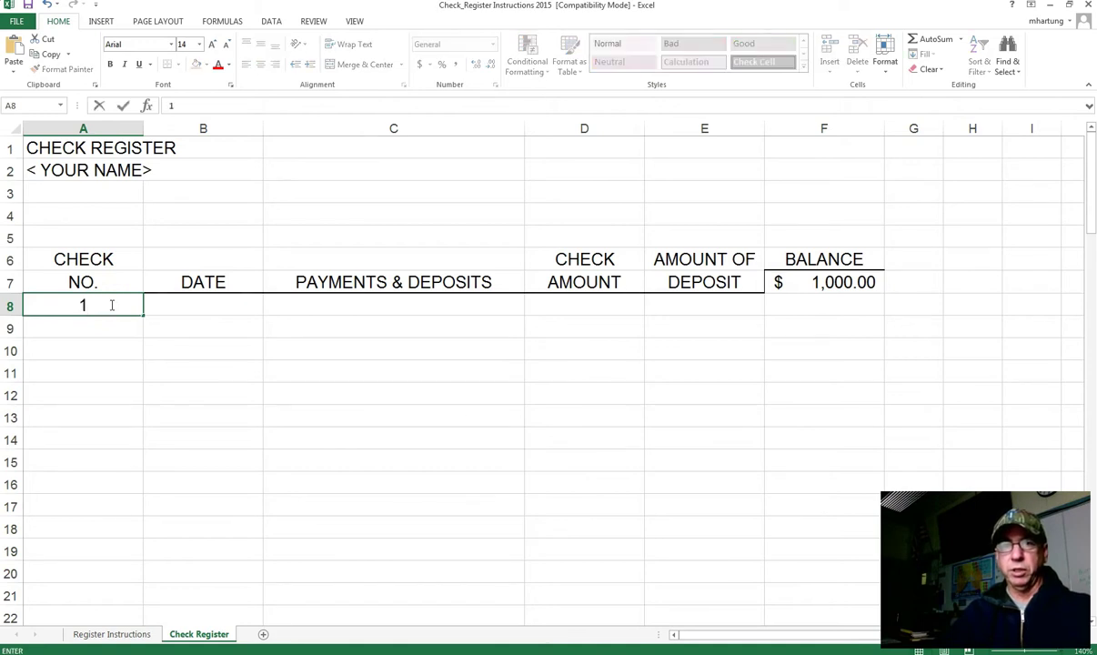
type("29")
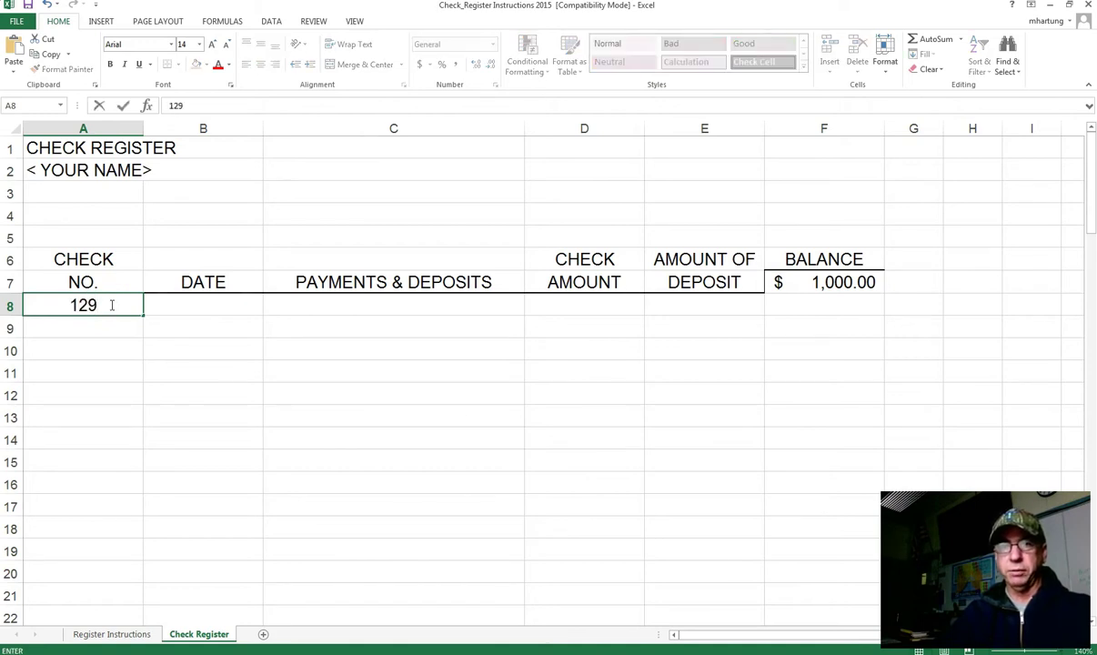
key("Tab")
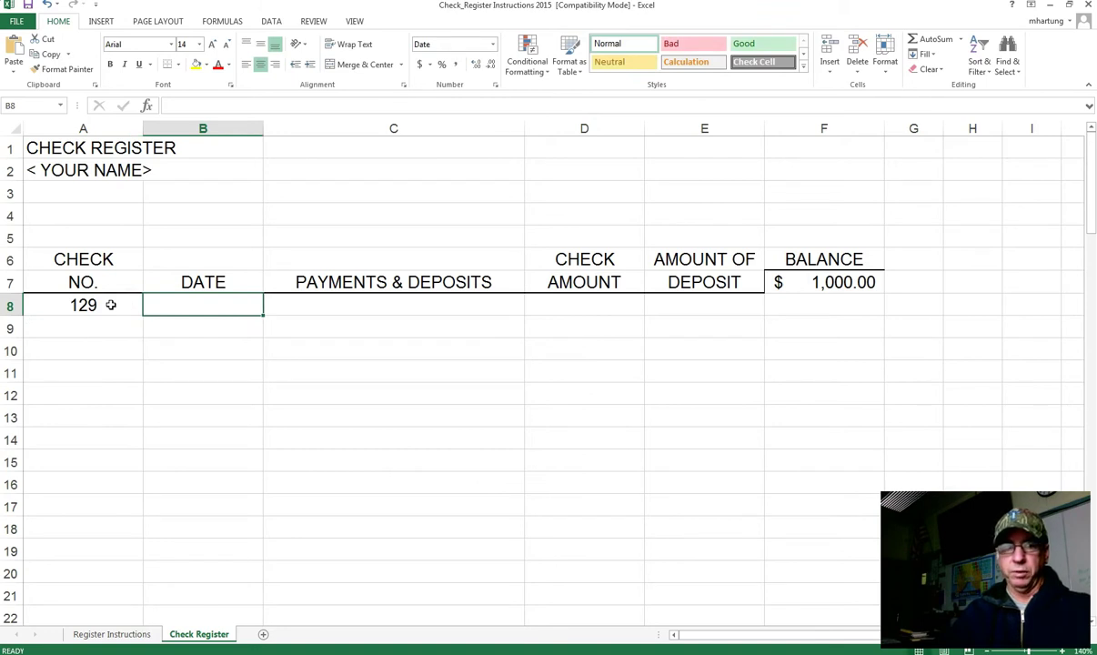
type("1/")
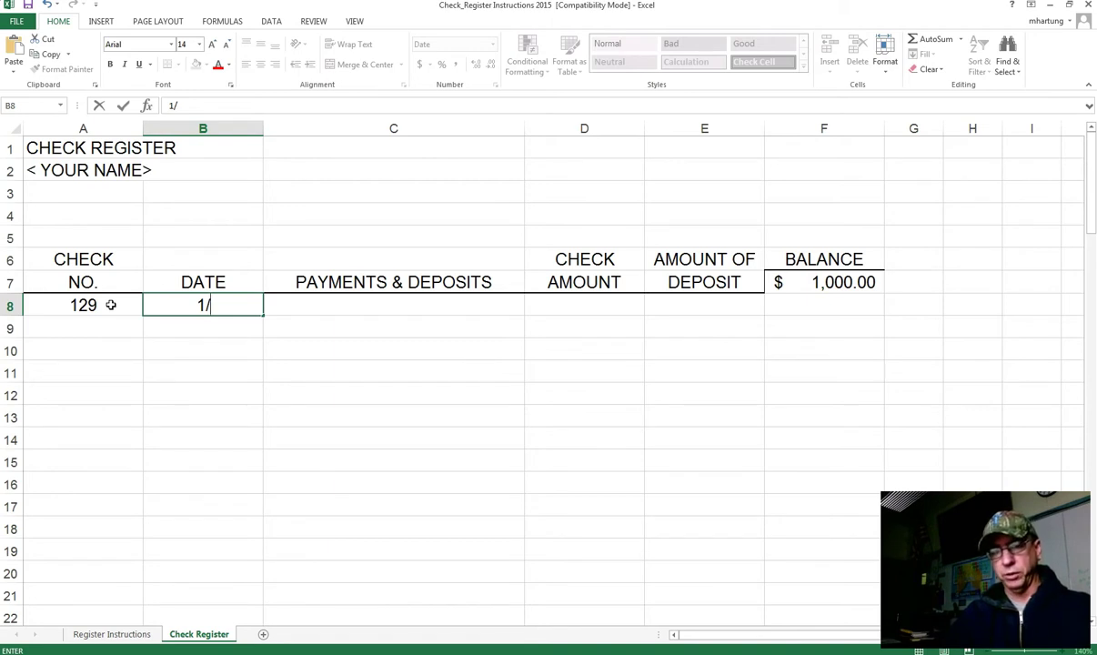
type("1/16")
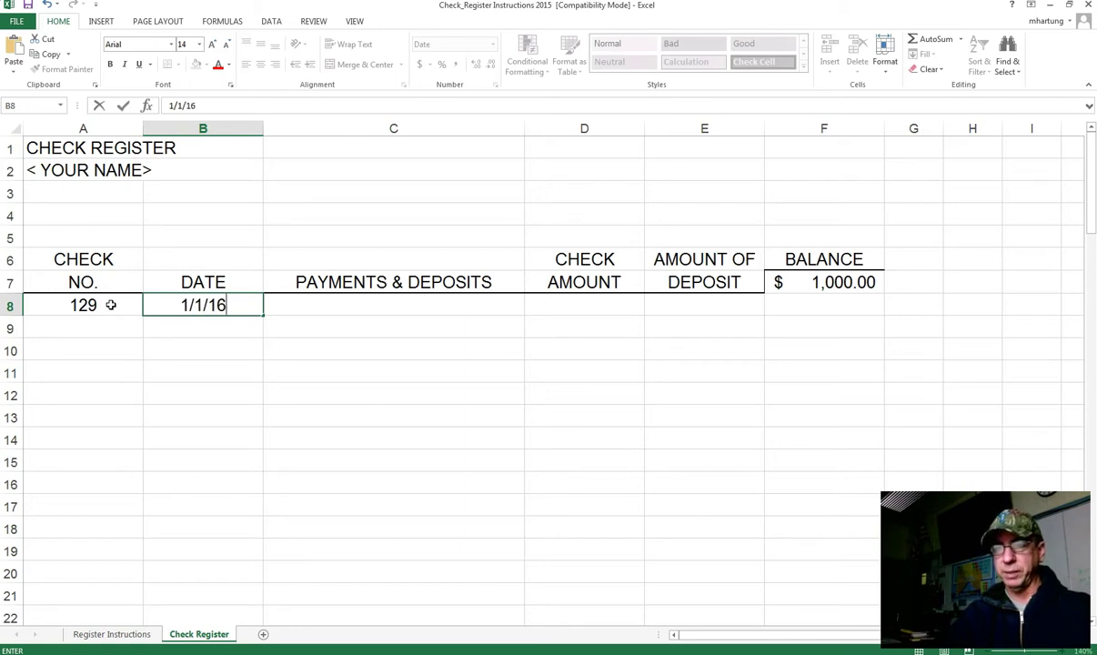
key("Tab")
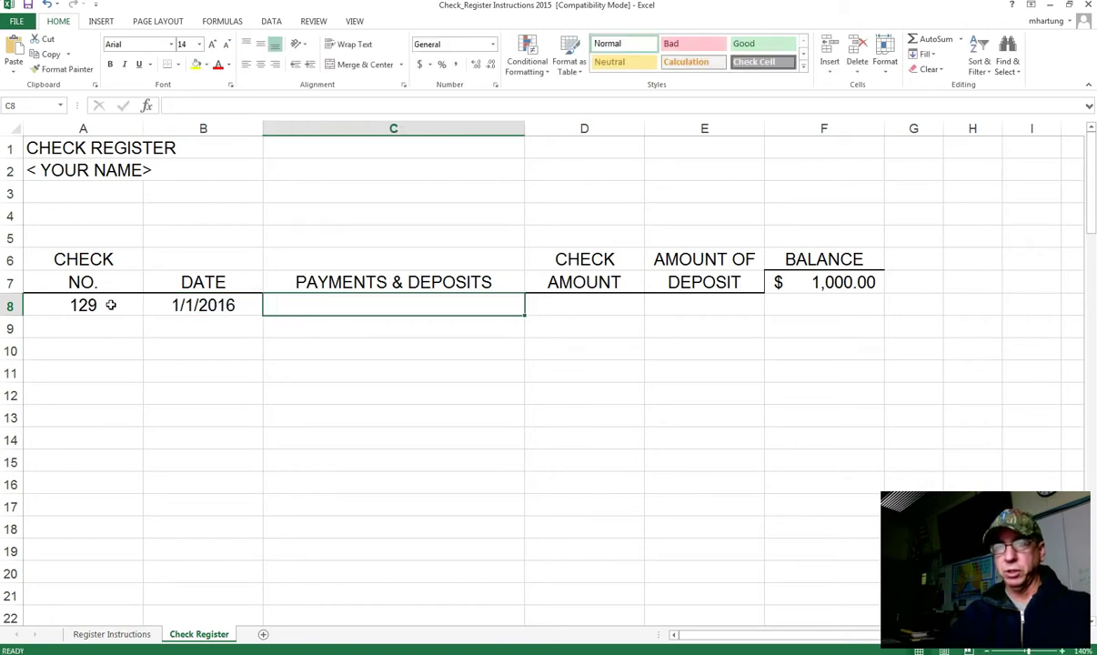
Step: Switch B8's number format to Number, then back to Short Date
left_click(199, 305)
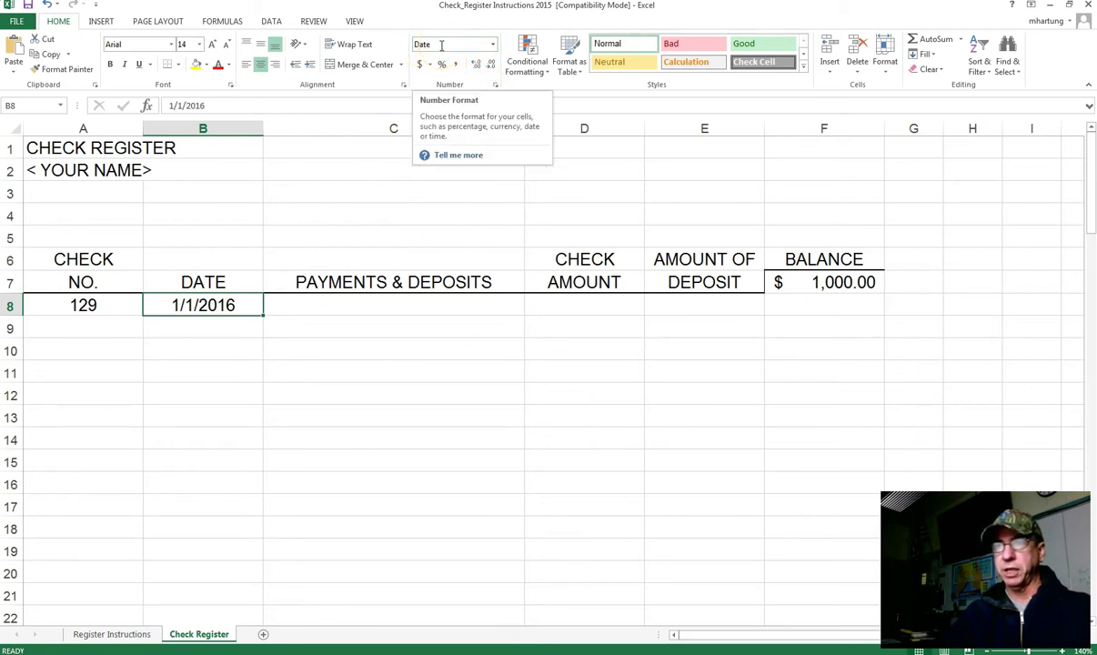
left_click(493, 44)
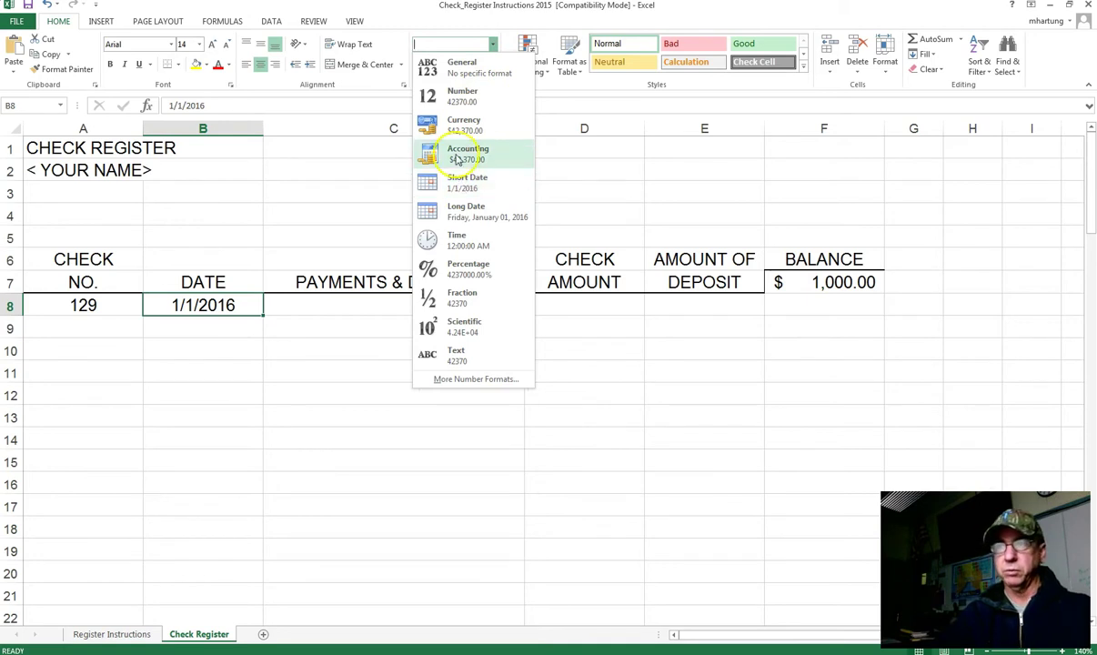
left_click(460, 95)
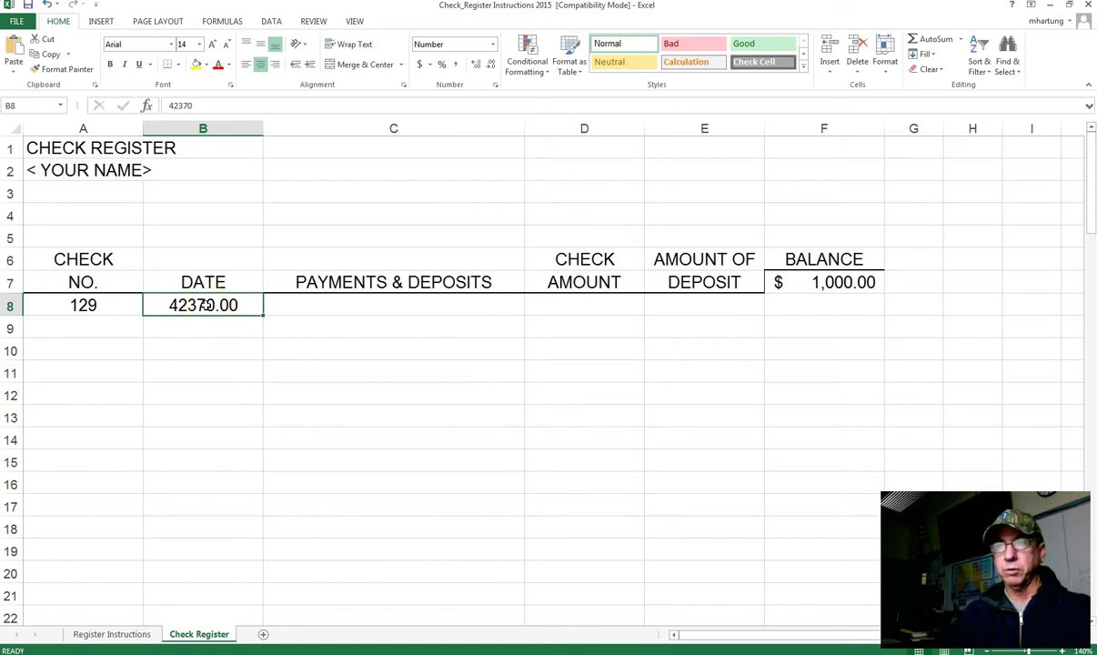
left_click(492, 43)
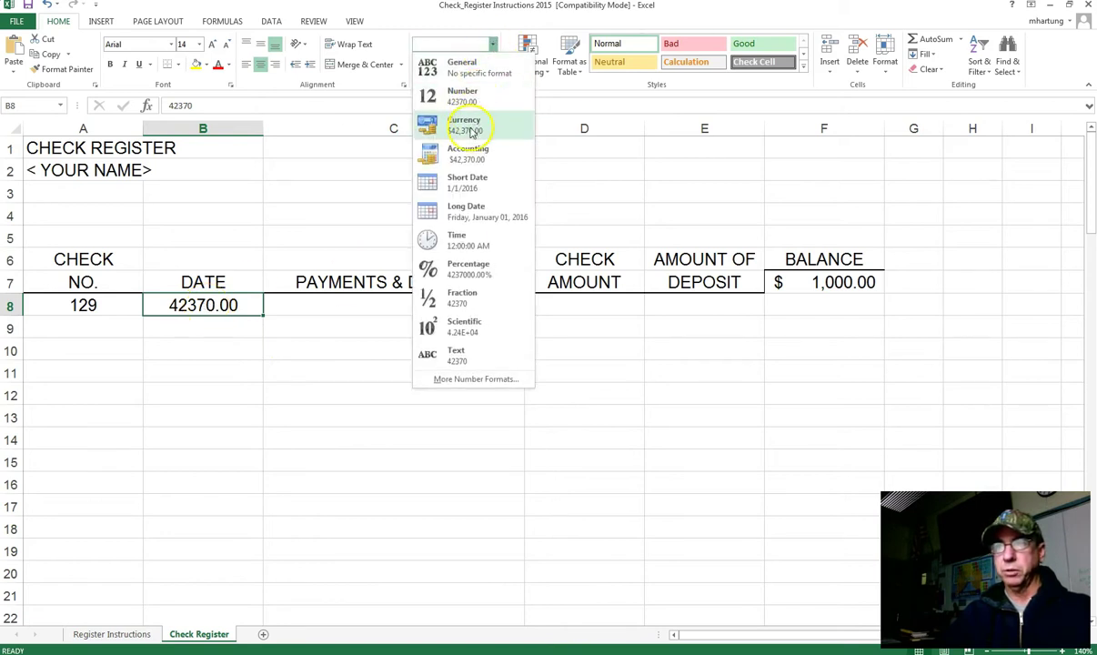
left_click(460, 183)
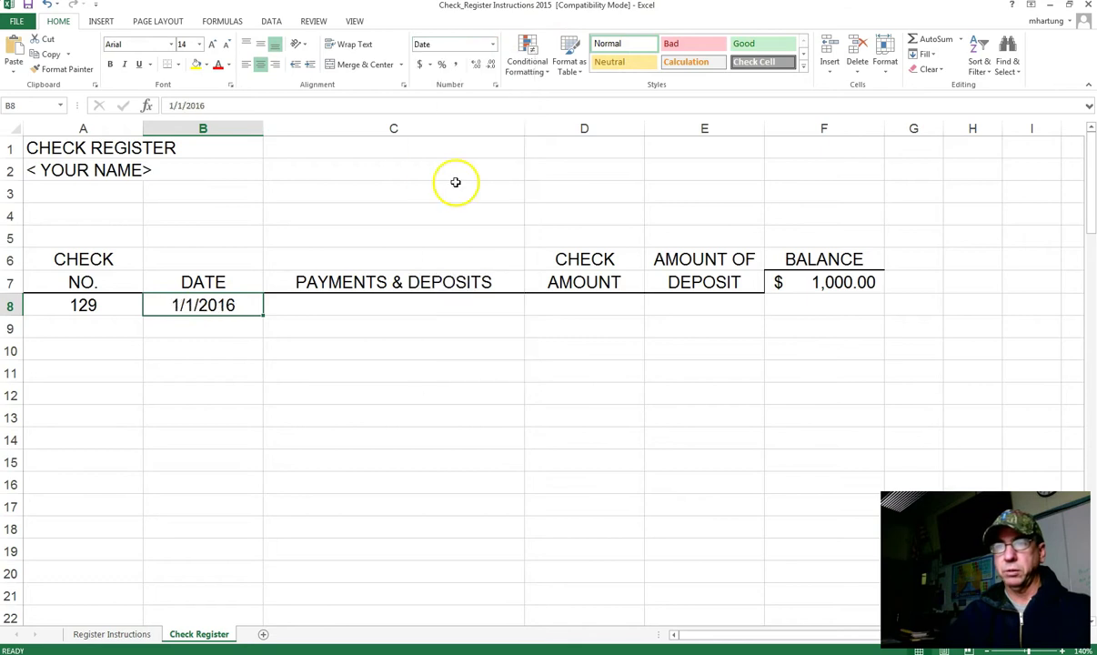
Step: Delete check number 129 from A8
left_click(345, 308)
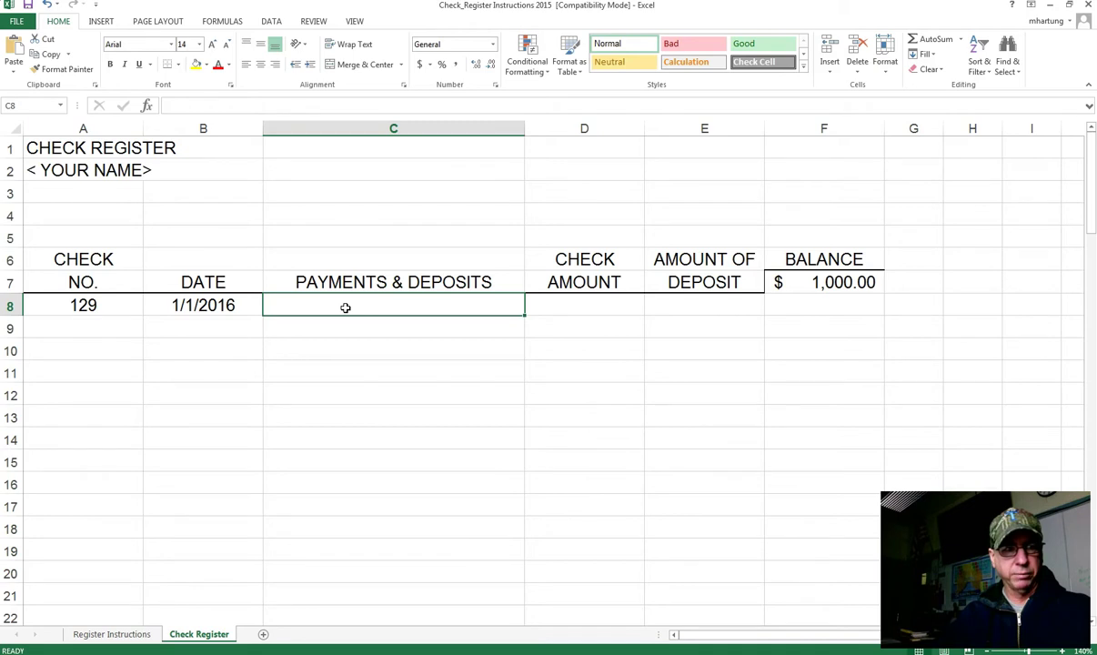
key("Left")
key("Left")
key("Delete")
key("Right")
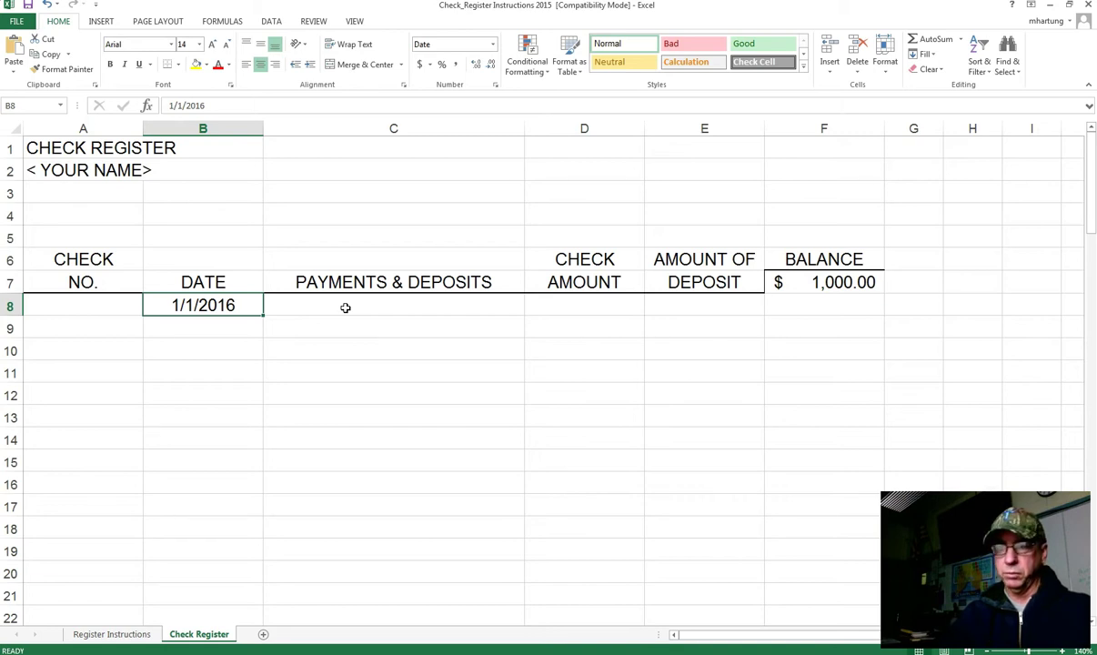
Step: Enter payee Sky Lakes Medical Center in C8 and a 5,500 deposit in E8
left_click(345, 307)
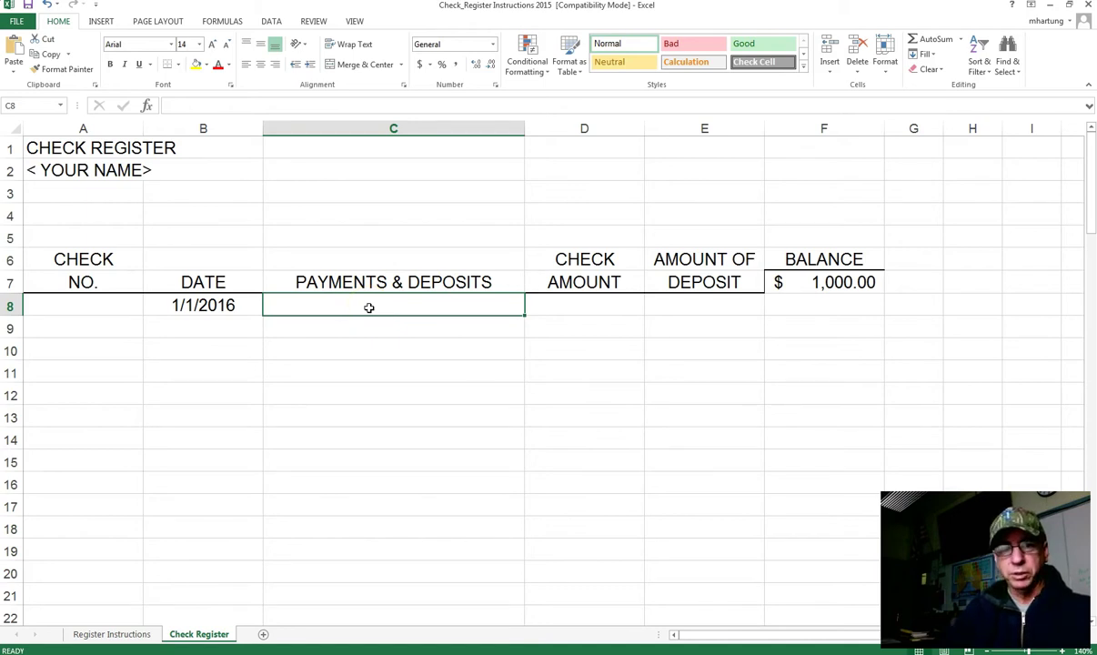
type("S")
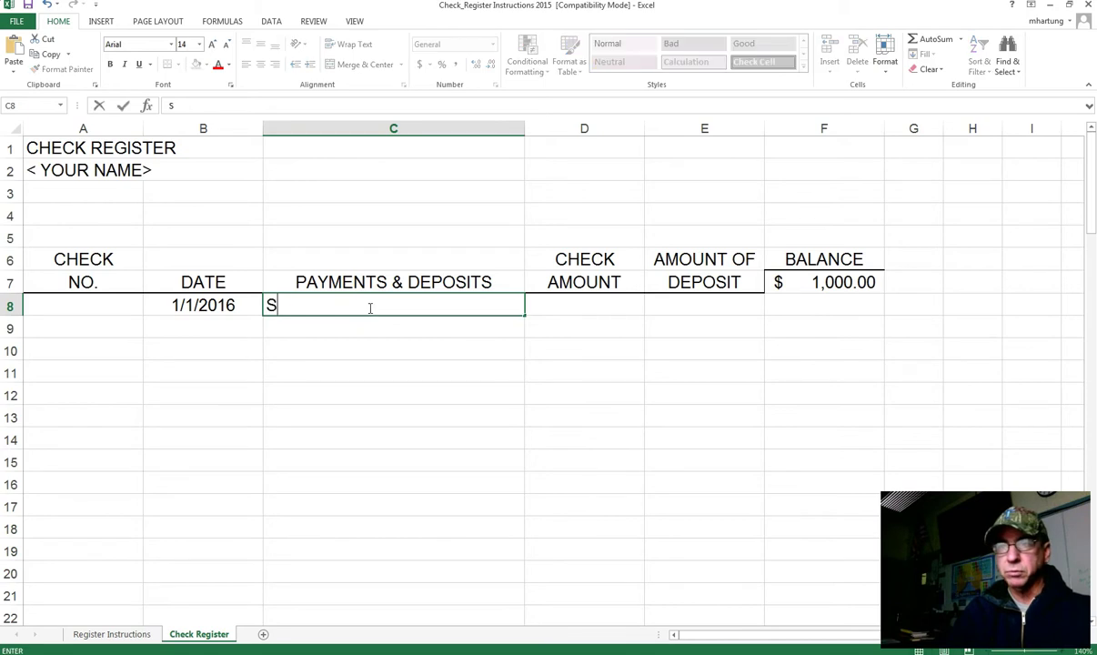
type("ky L")
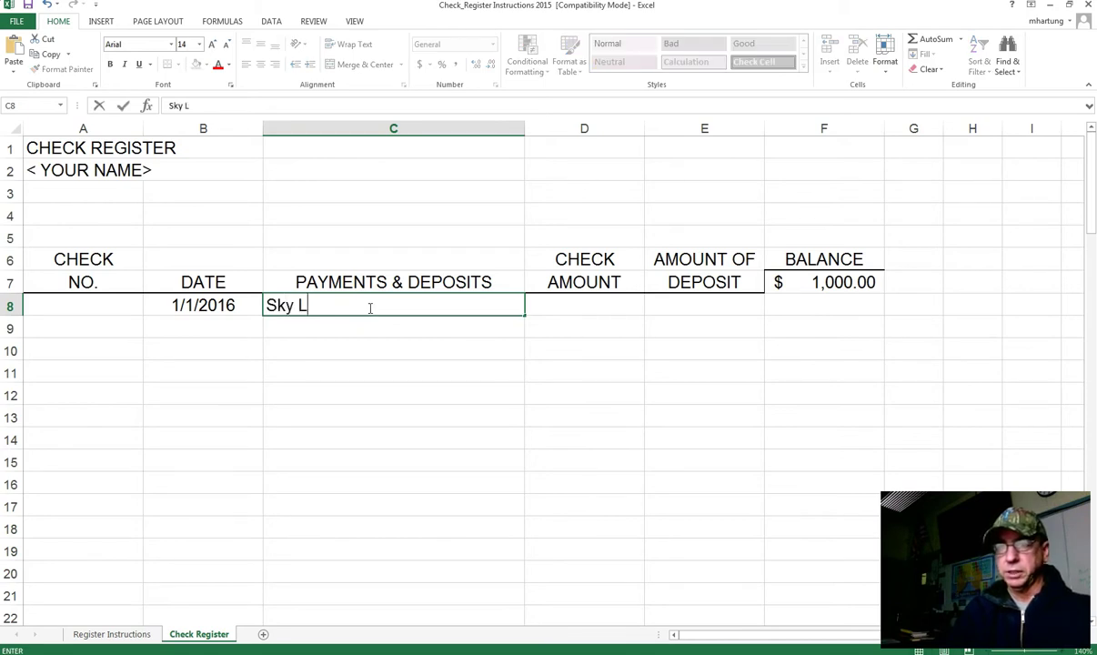
type("akes Me")
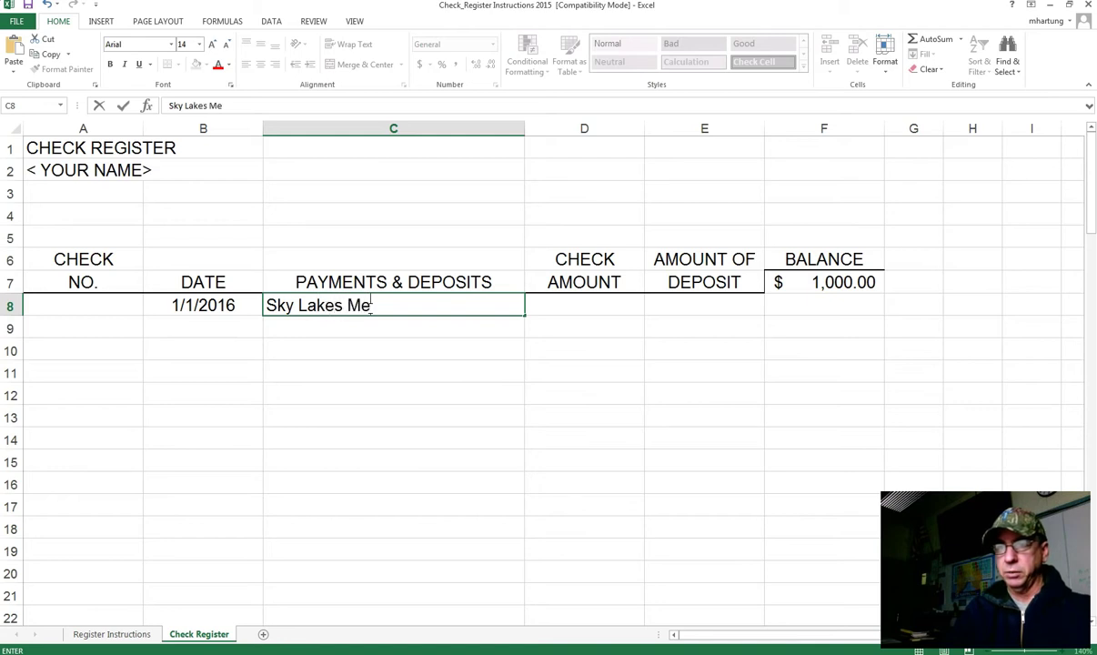
type("dical Center")
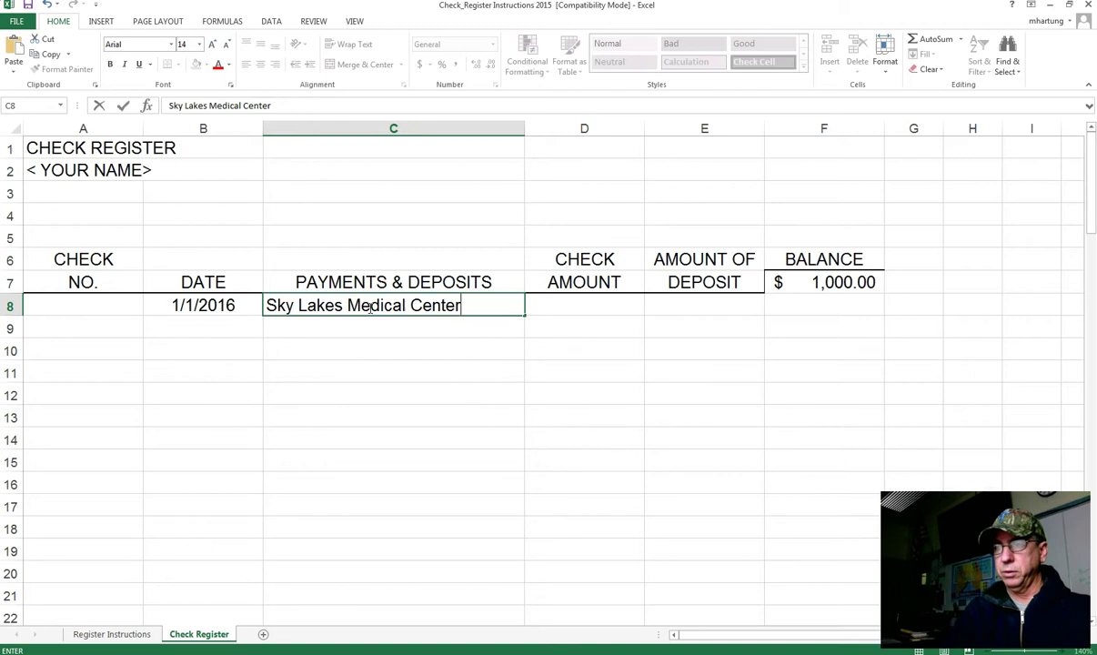
key("Tab")
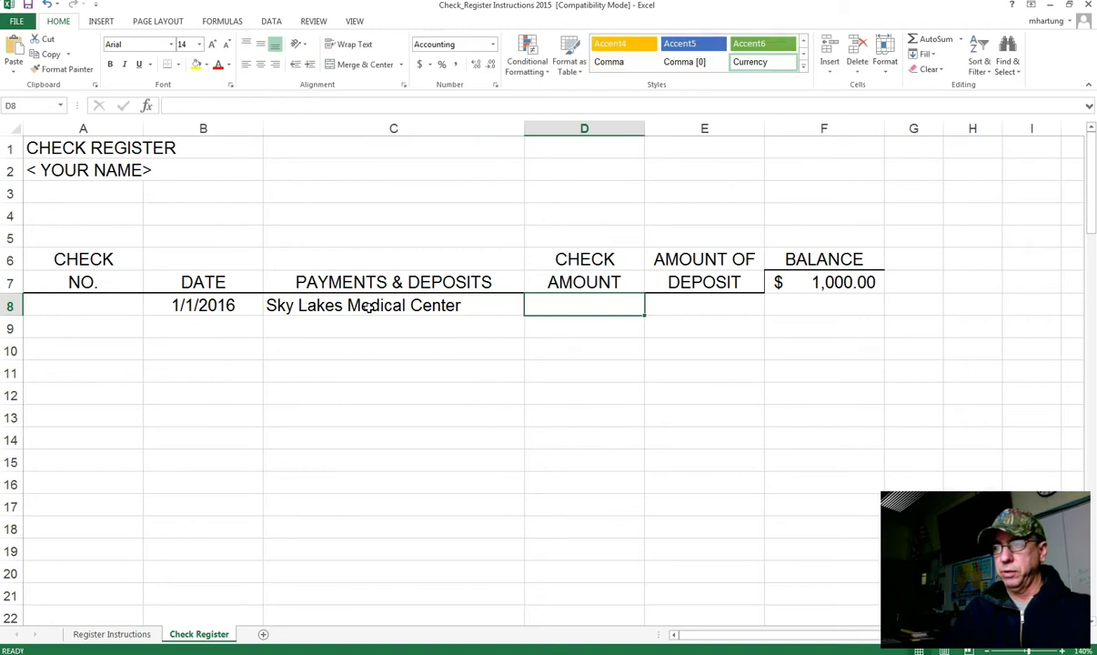
key("Tab")
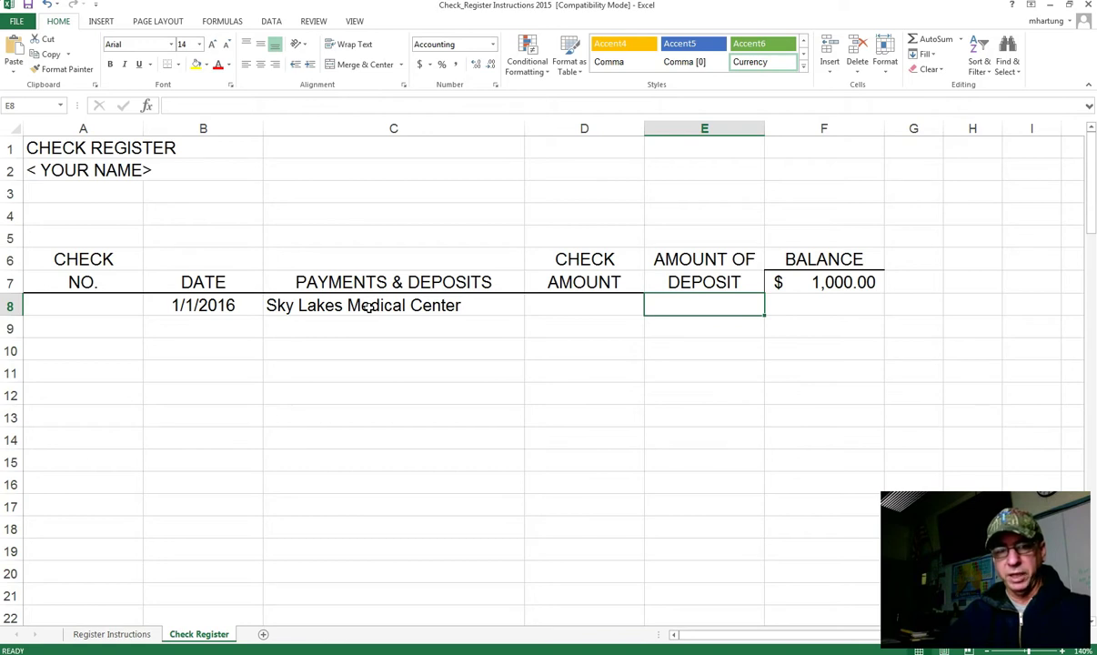
type("5")
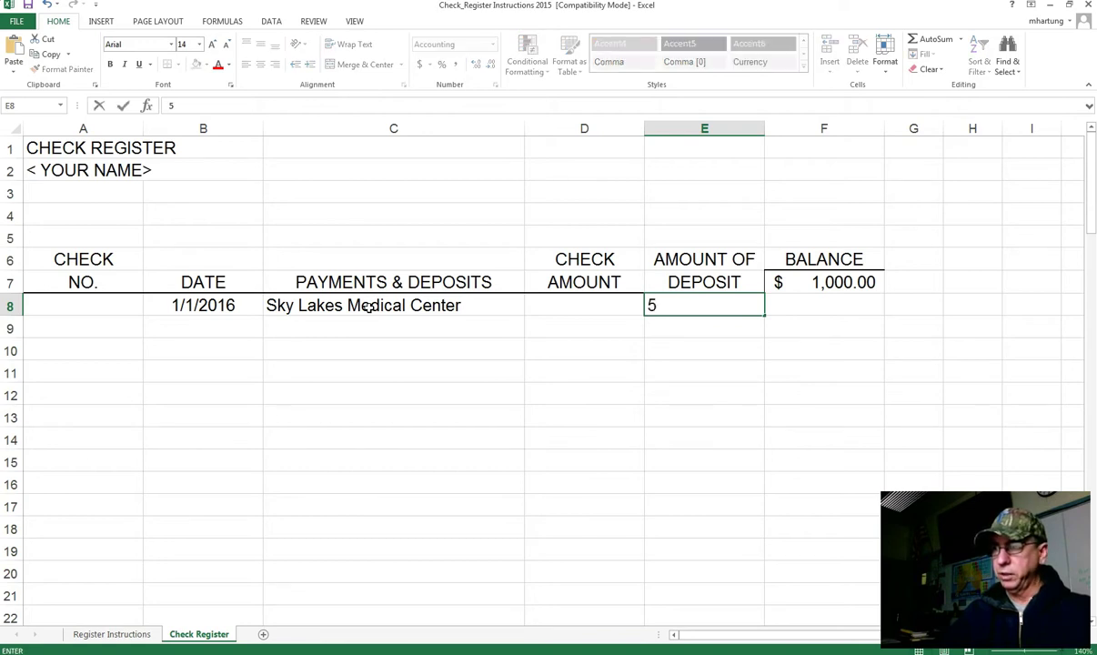
type(",500")
key("Return")
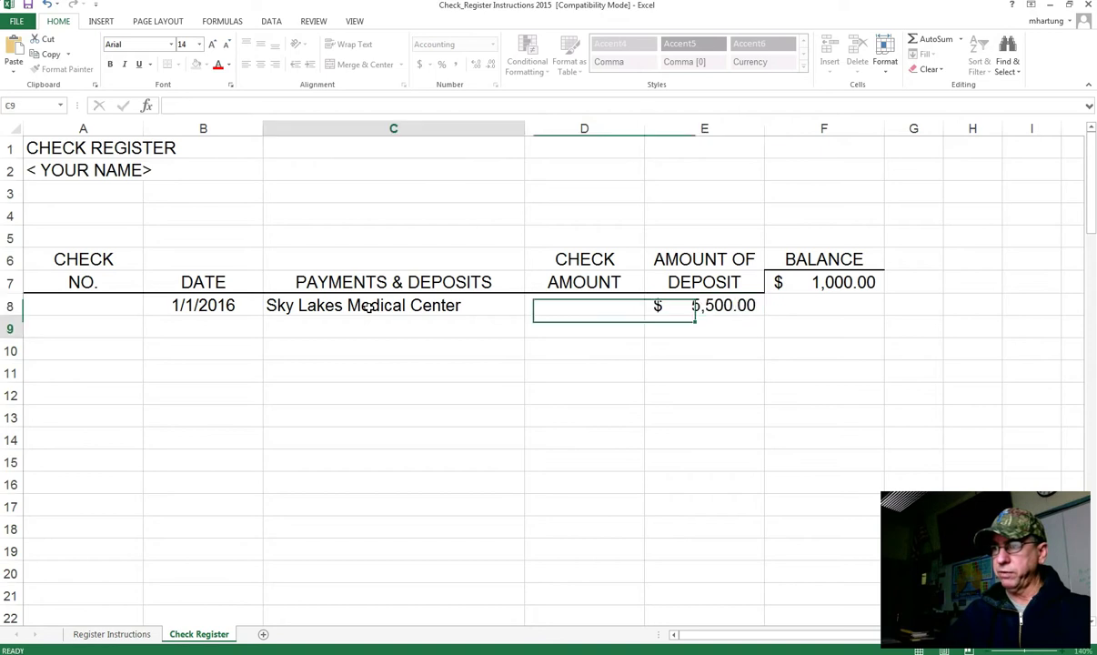
Step: Review the row 8 entries and begin a formula in F8
key("Up")
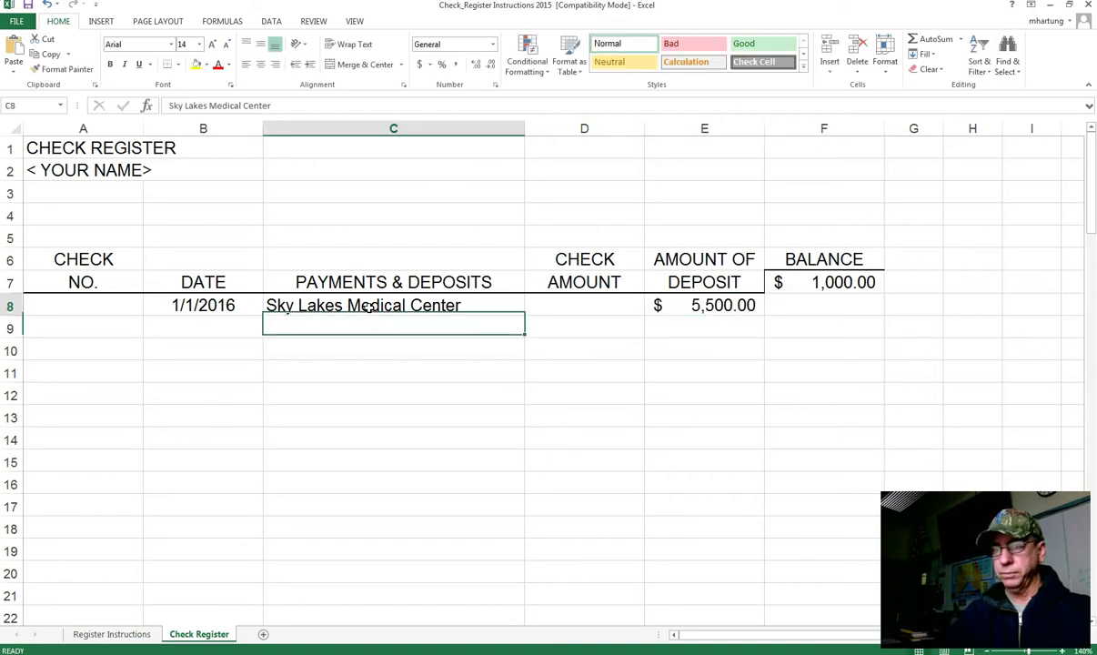
key("Left")
key("Left")
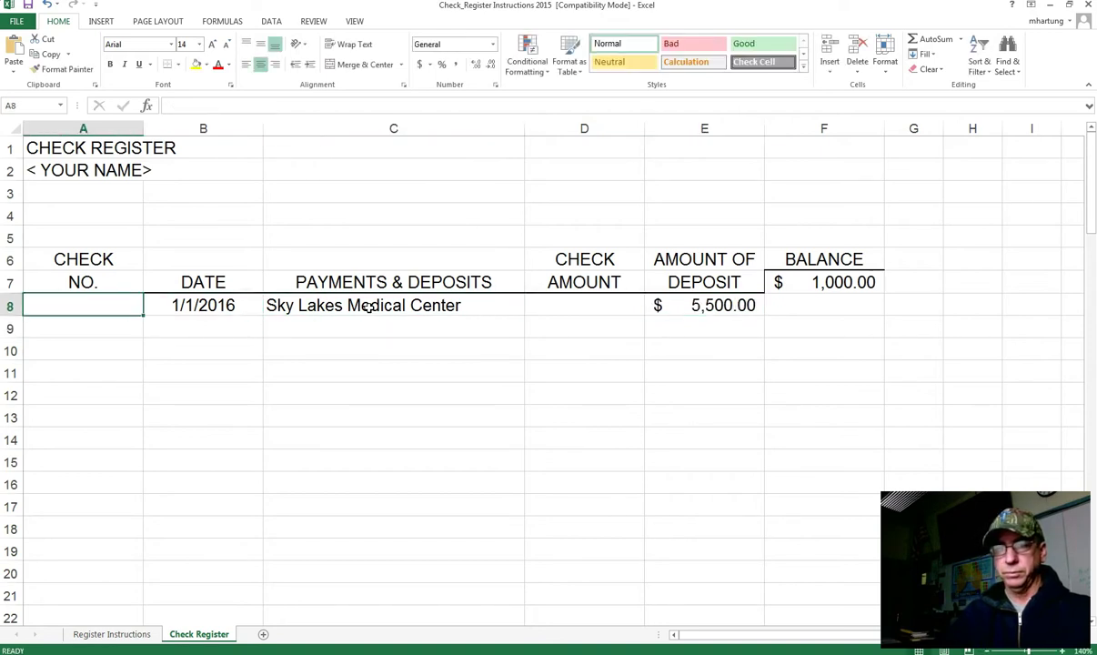
key("Right")
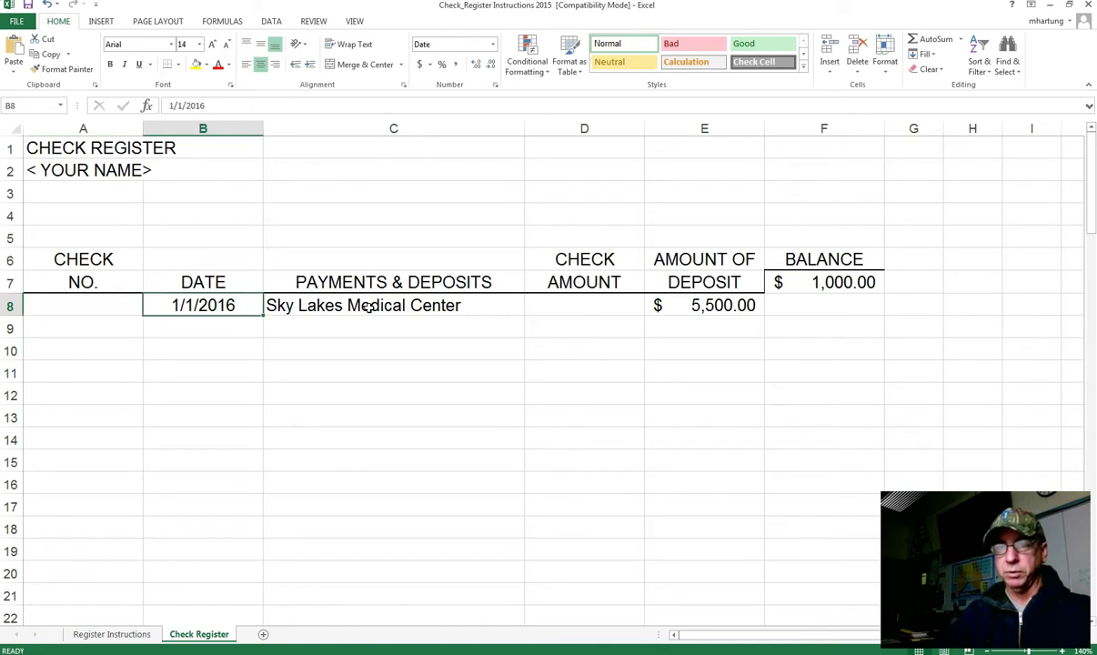
key("Right")
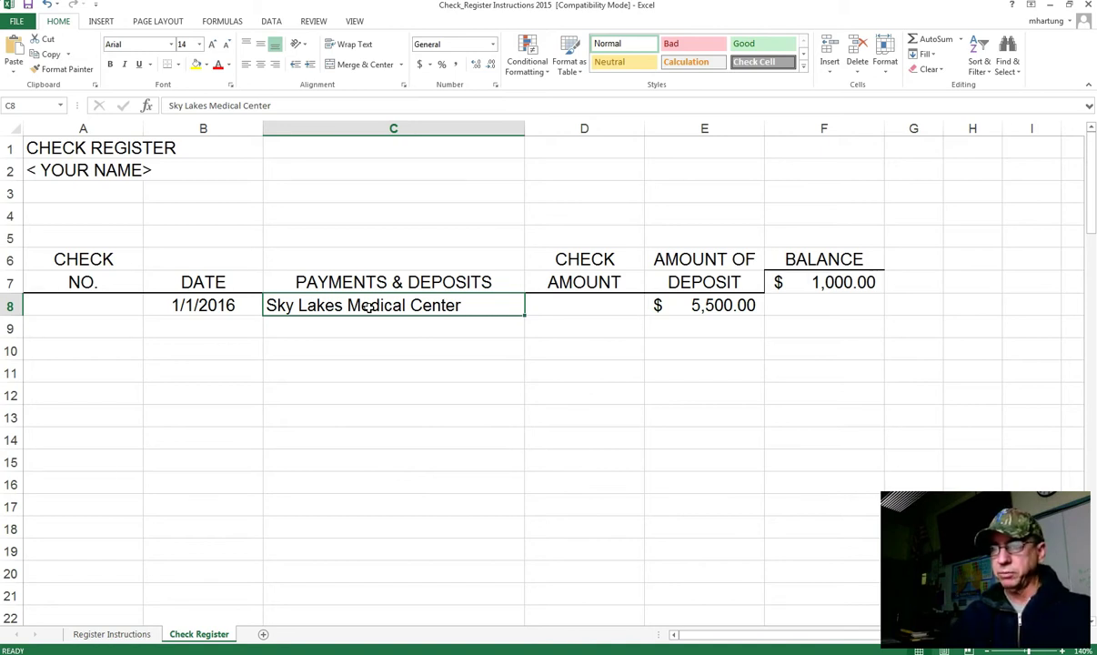
key("Right")
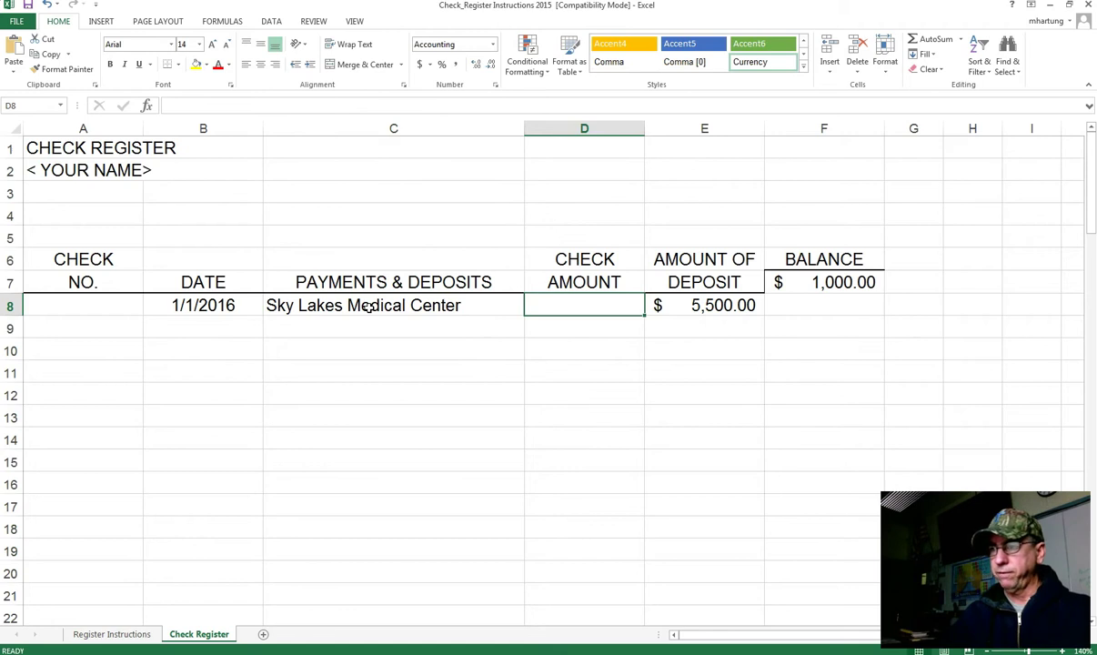
key("Right")
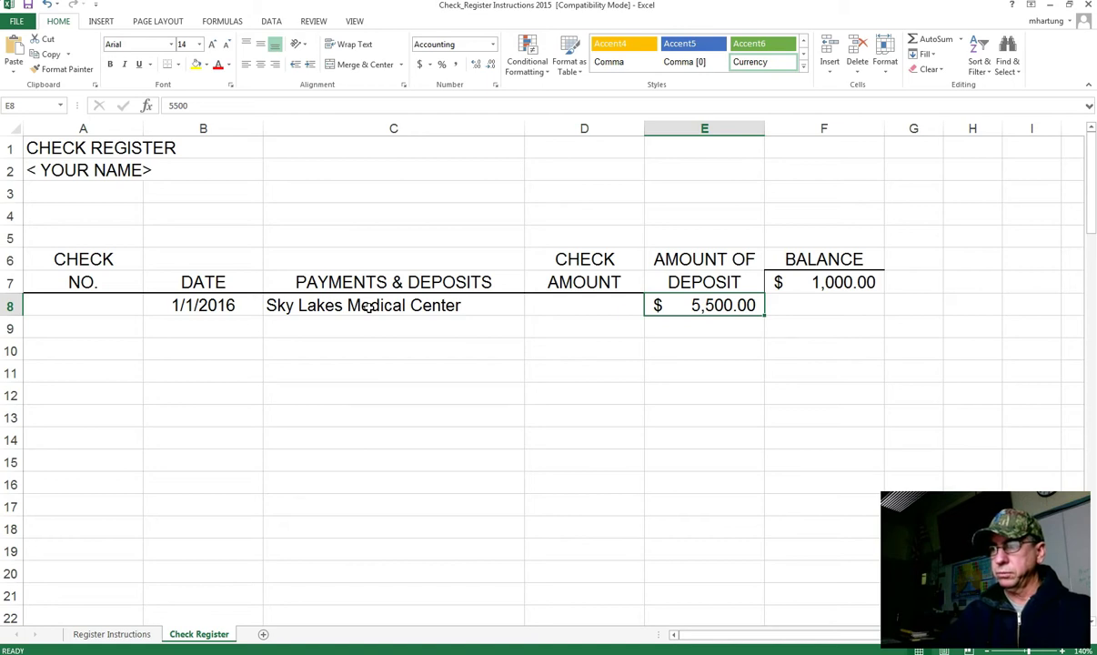
key("Right")
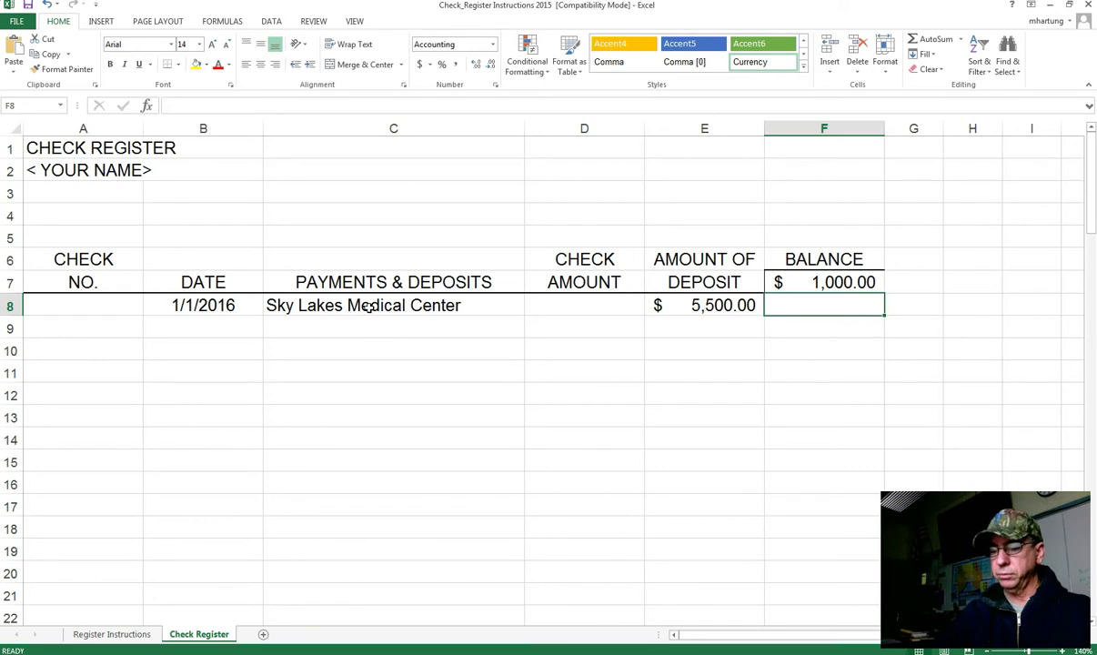
type("=")
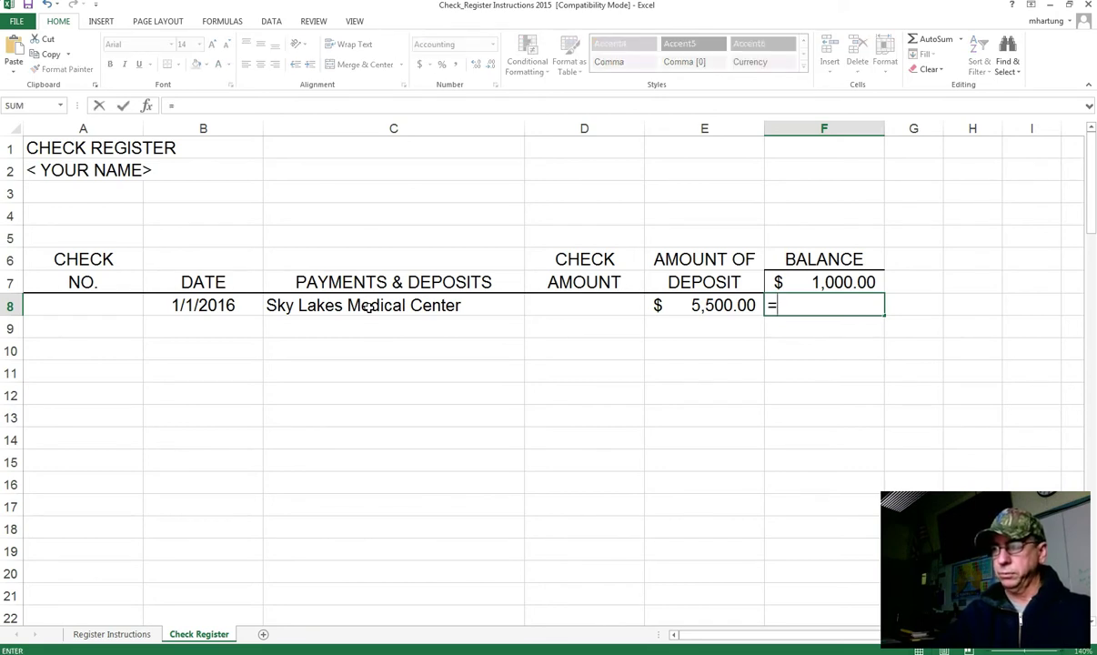
Step: Build the formula =F7+E8 in F8, giving a $6,500.00 running balance
left_click(822, 284)
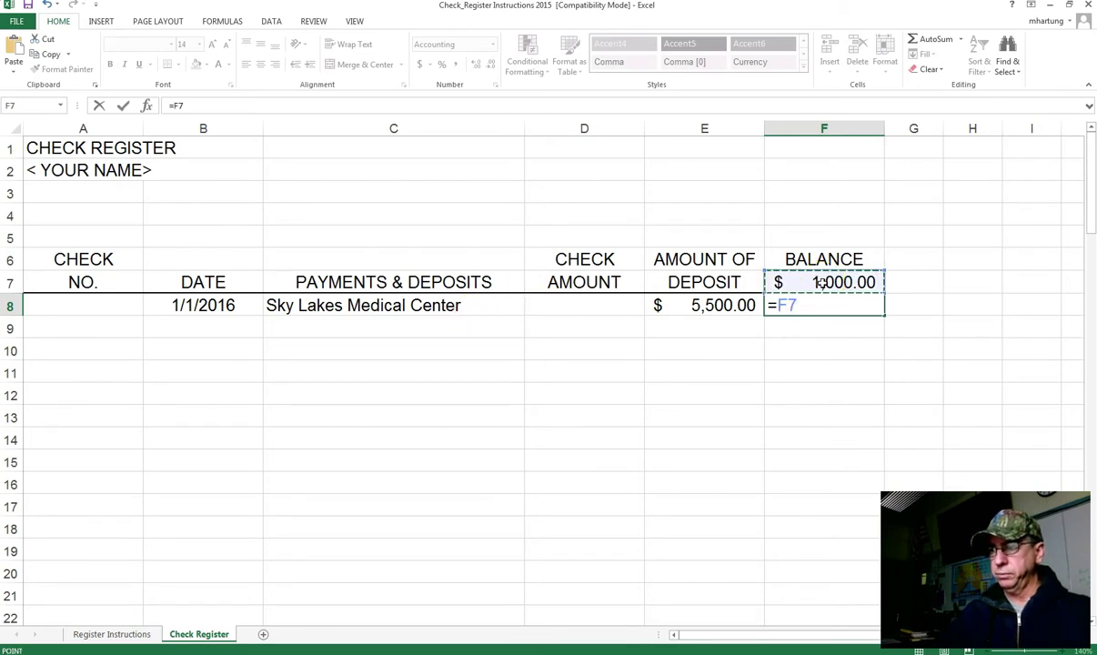
type("+")
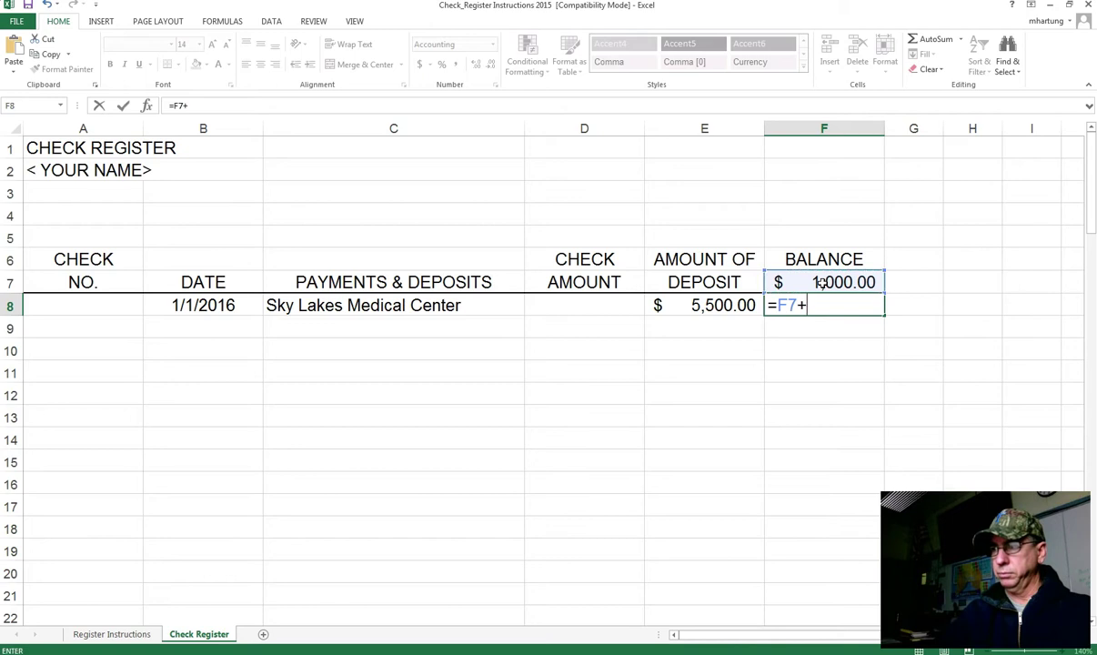
left_click(711, 306)
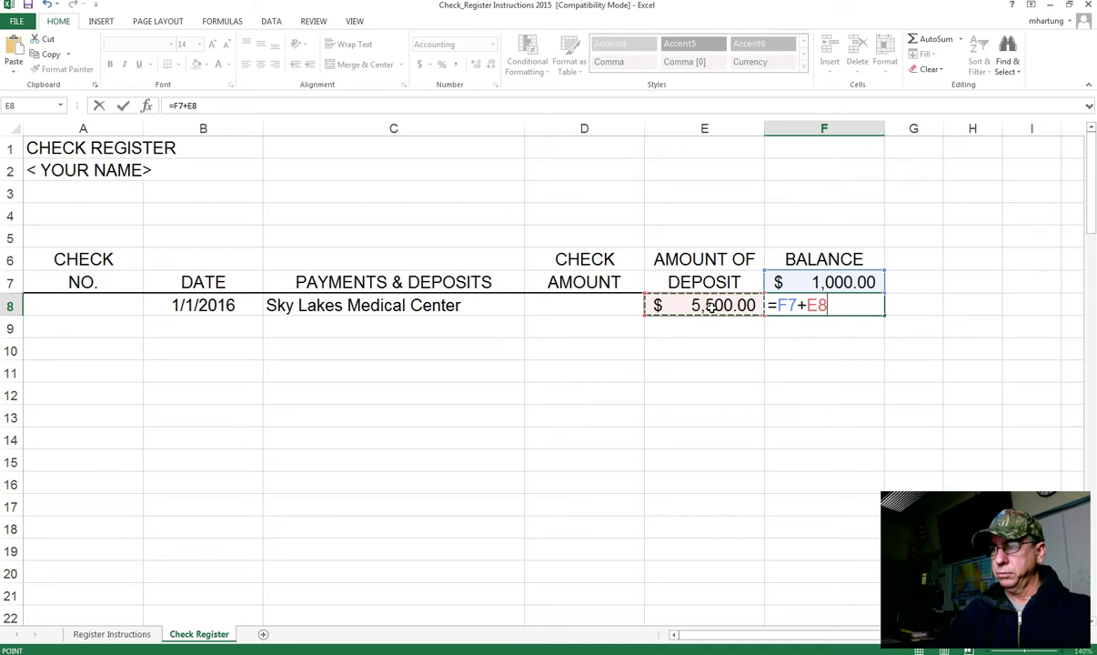
key("Escape")
type("=")
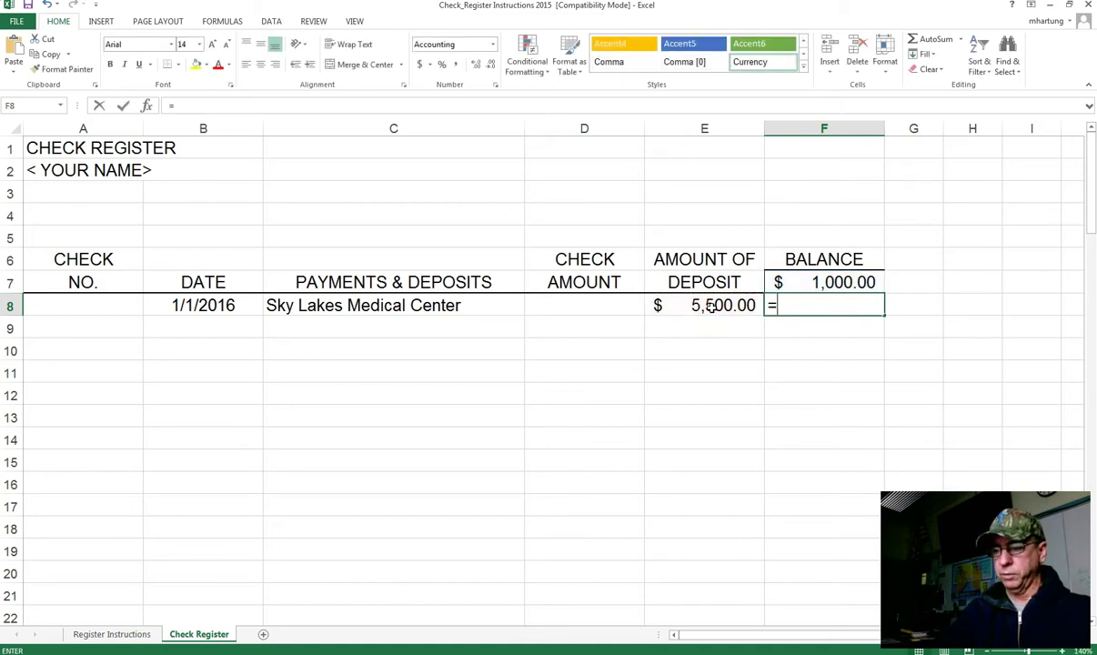
left_click(711, 307)
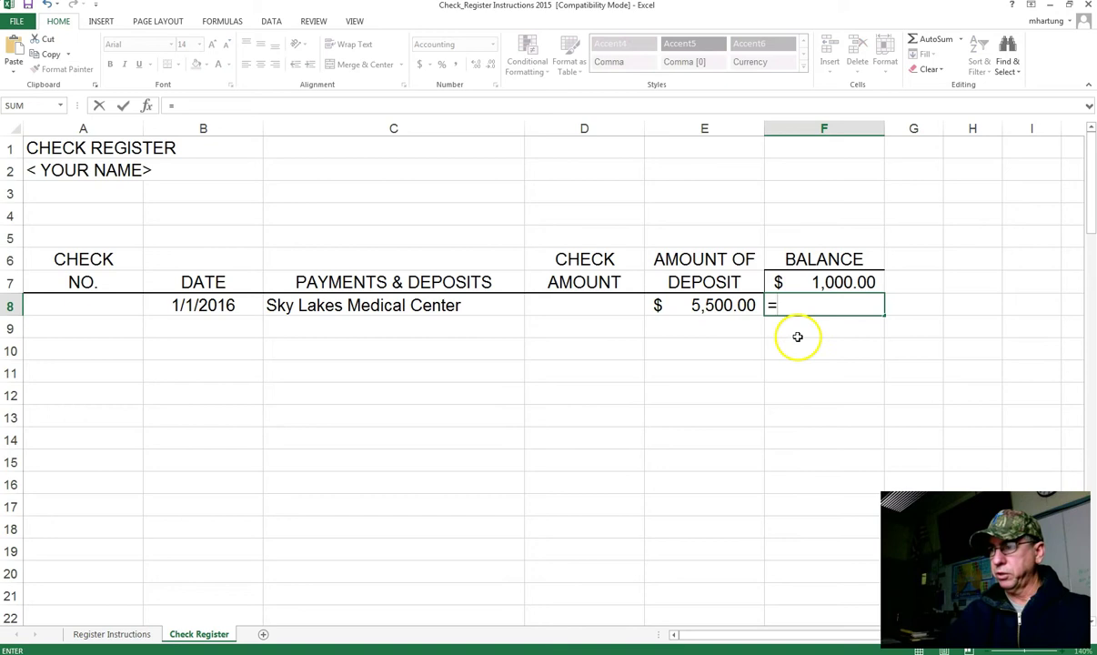
left_click(827, 284)
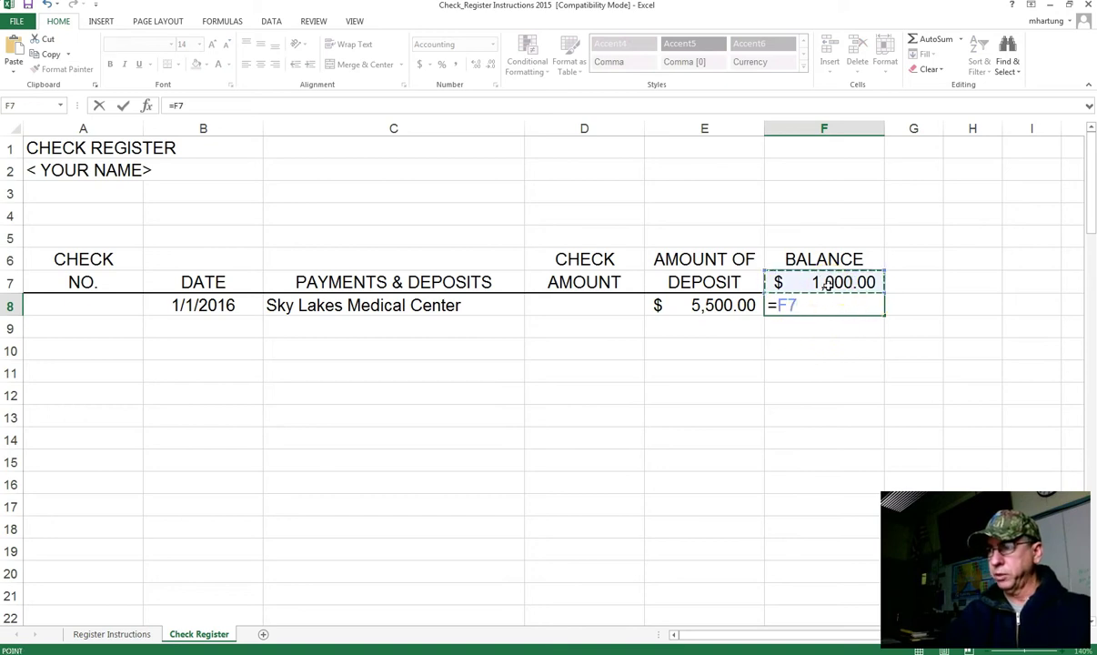
type("+")
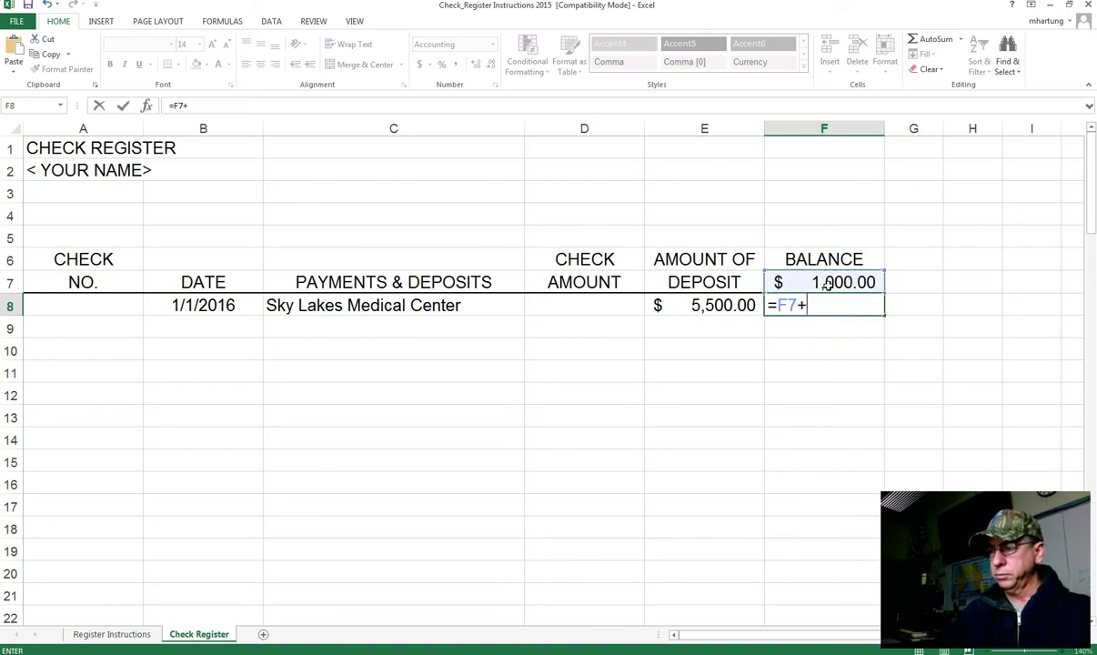
left_click(714, 307)
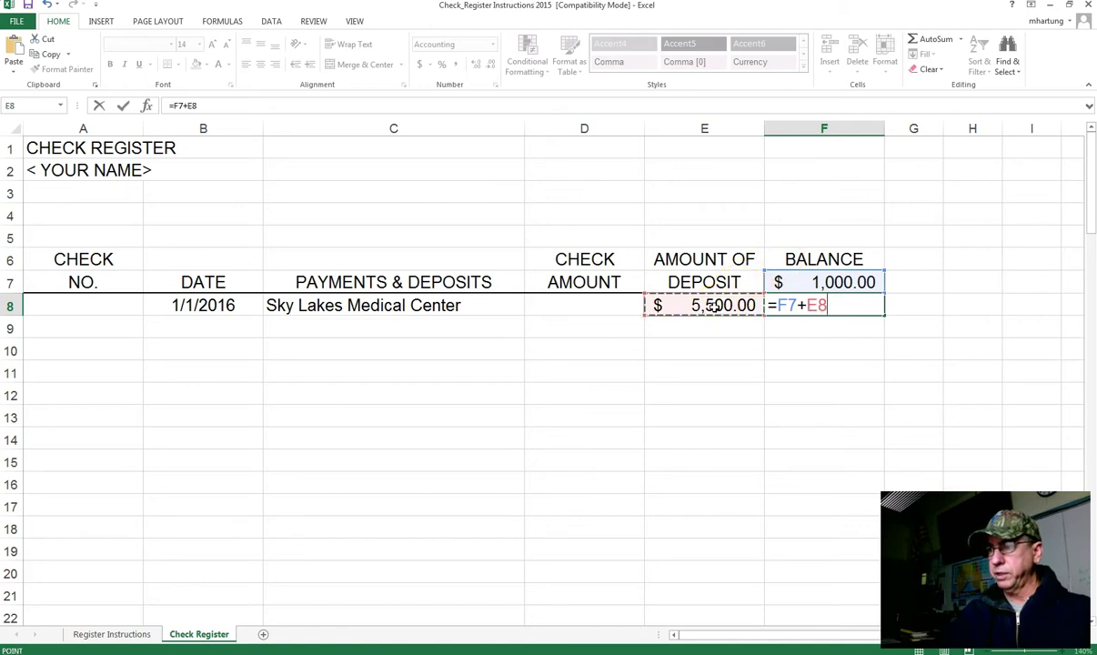
key("Return")
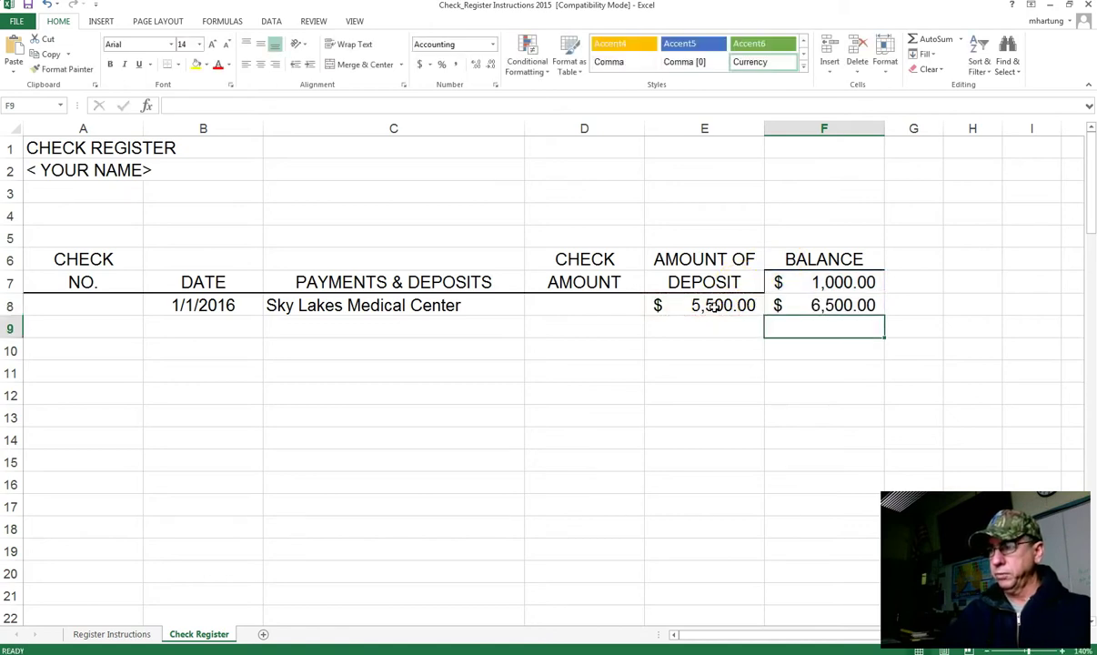
key("Up")
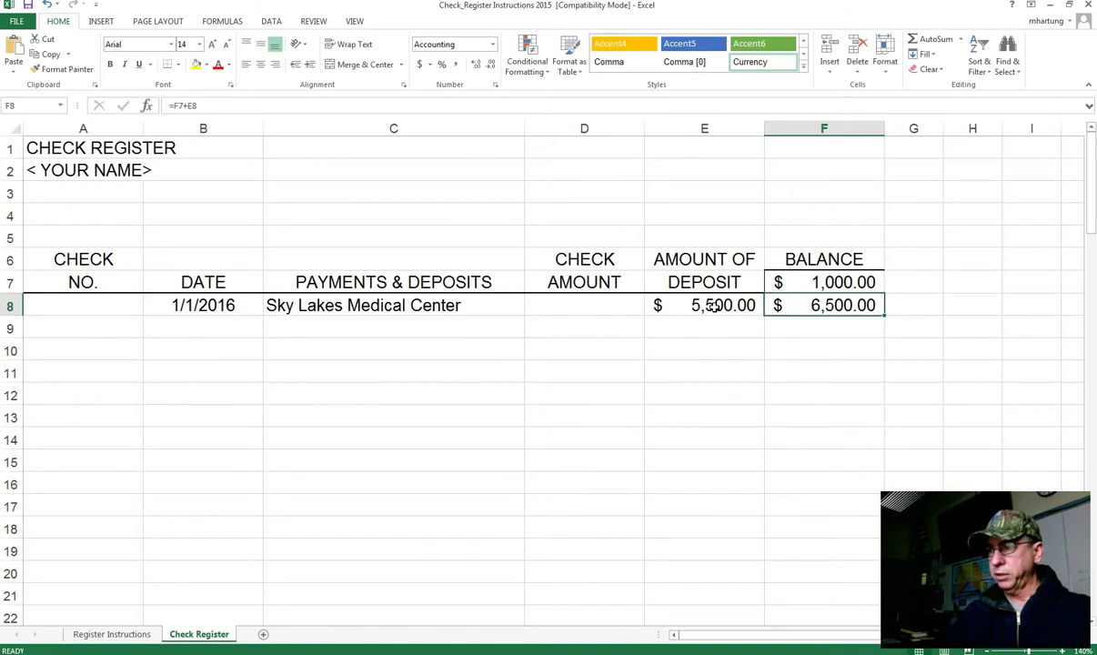
key("Down")
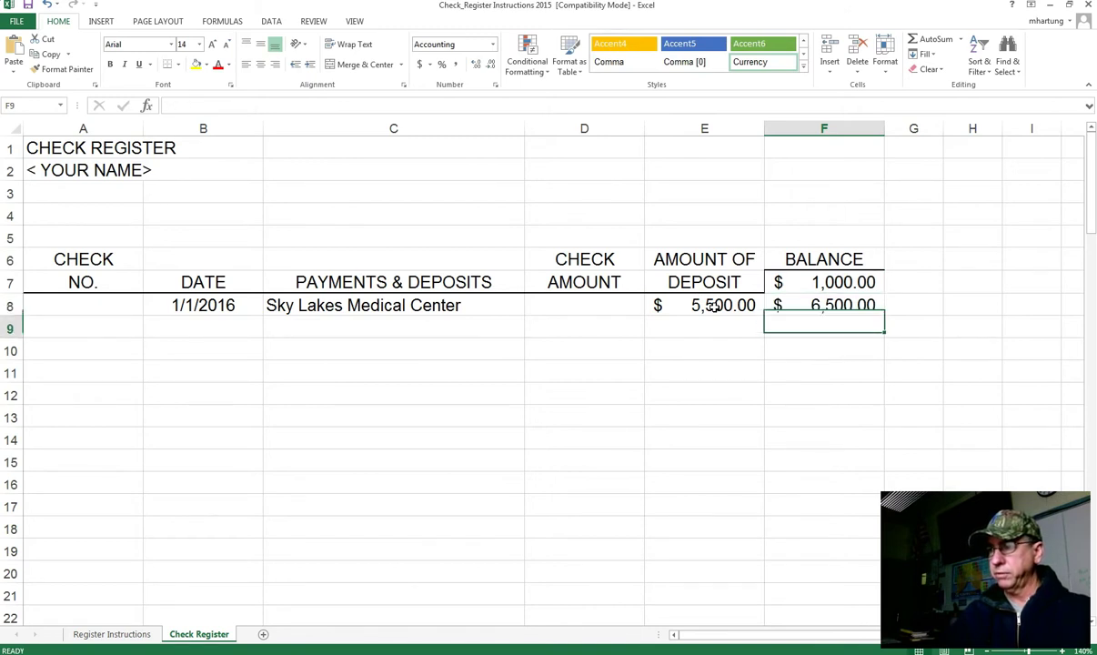
key("Left")
key("Left")
key("Left")
key("Left")
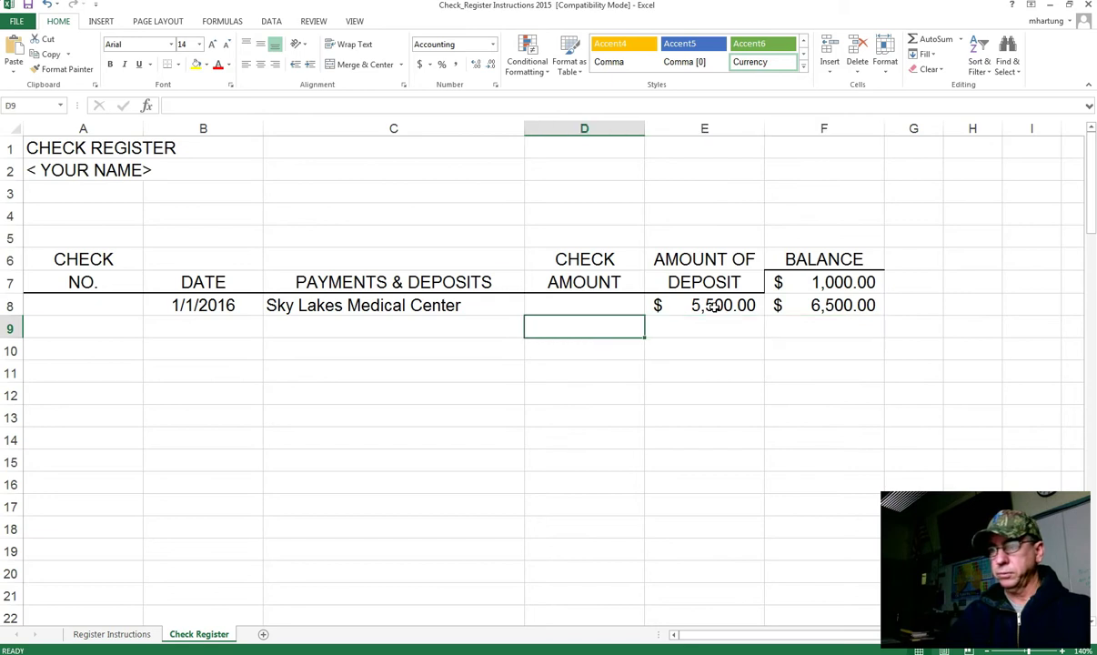
Step: Fill row 9 with check 129, 1/2/2016, Prudential Life Insurance and 75.00
key("Left")
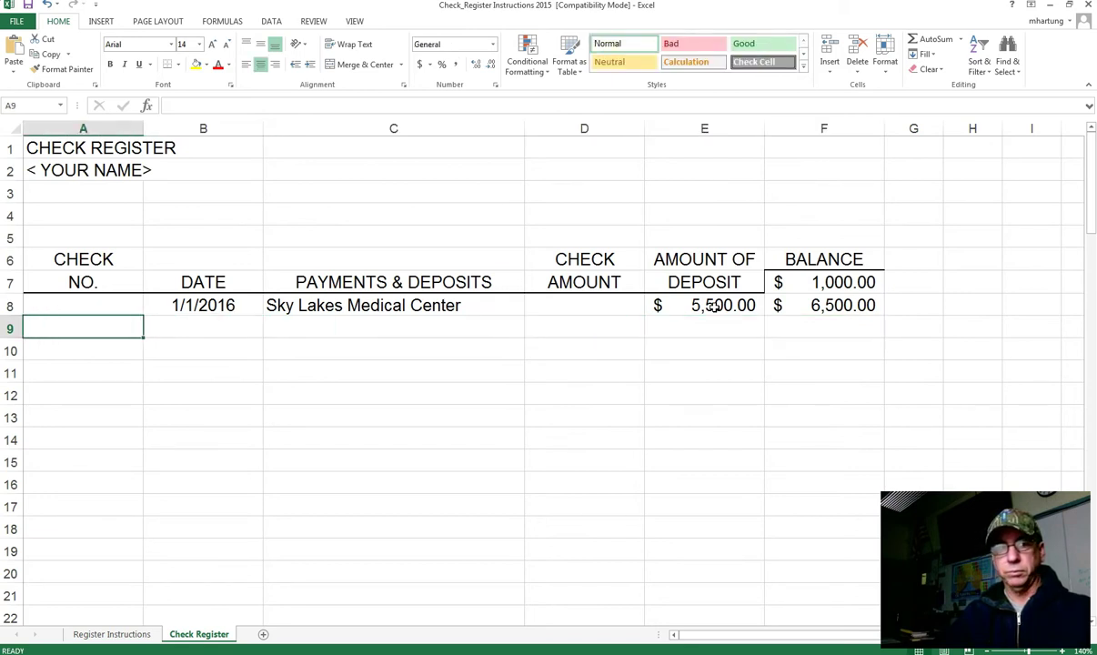
type("129")
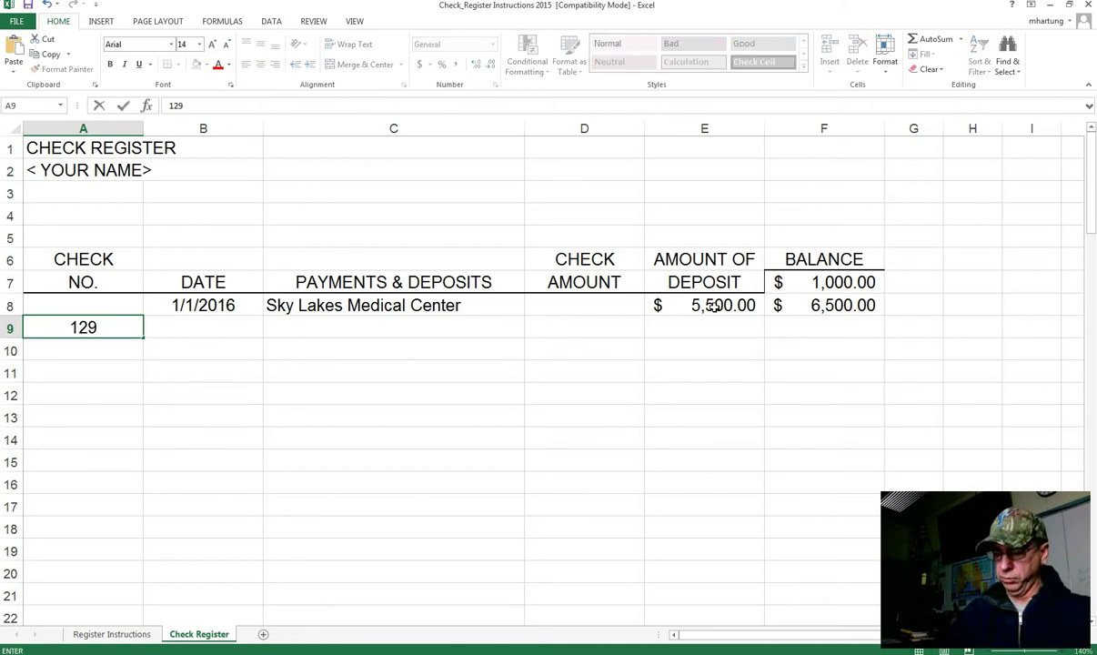
key("Tab")
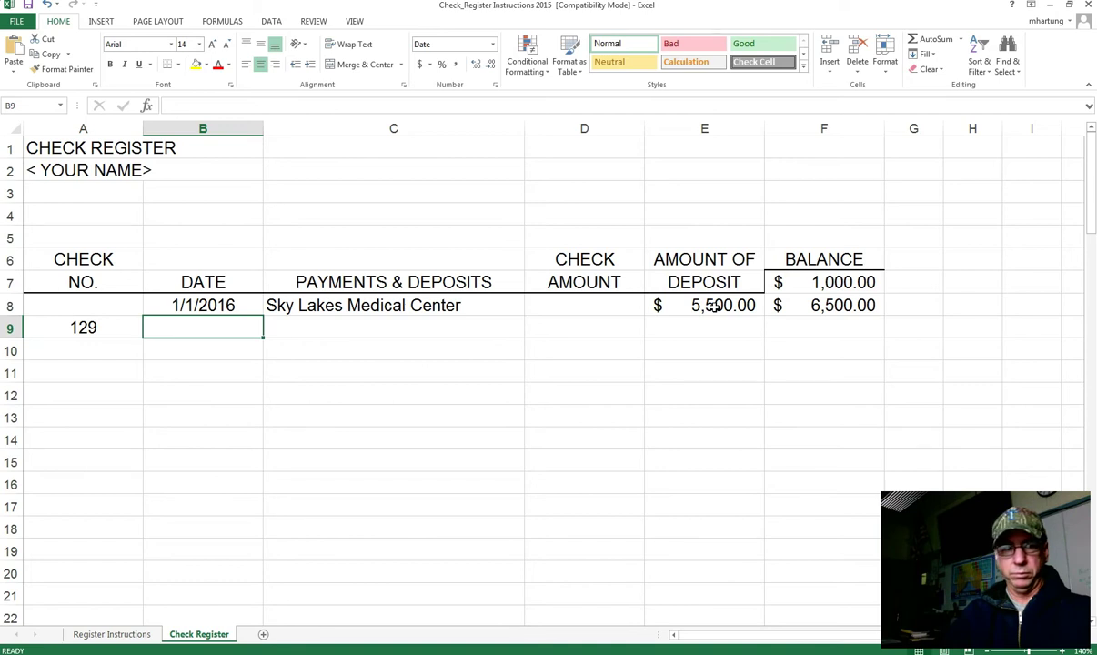
type("1/")
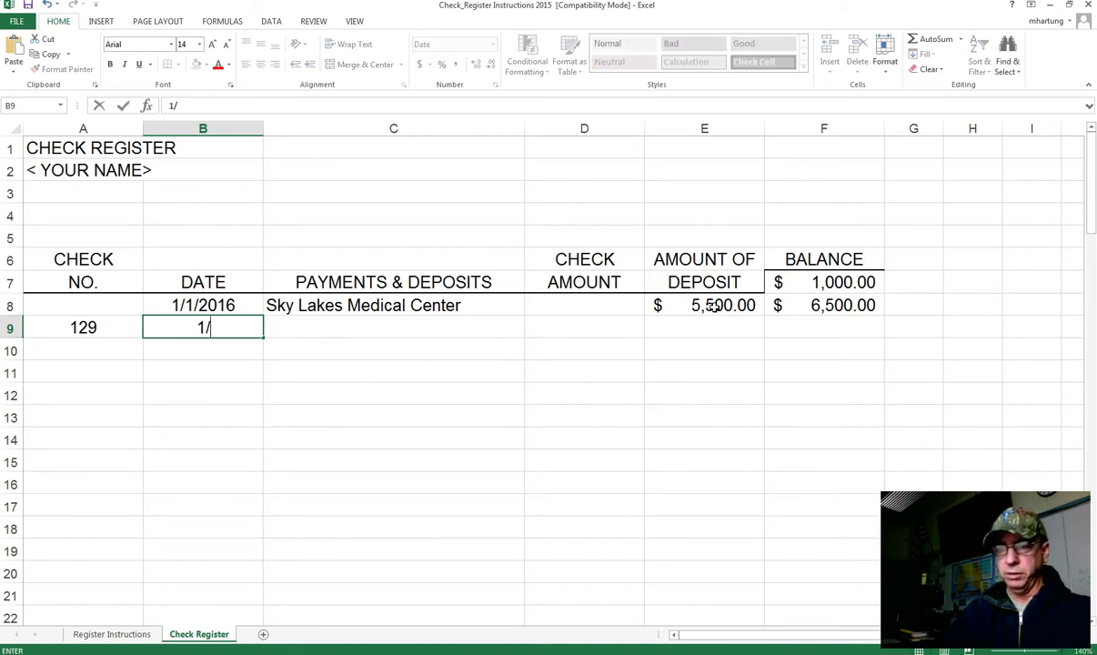
type("2/2016")
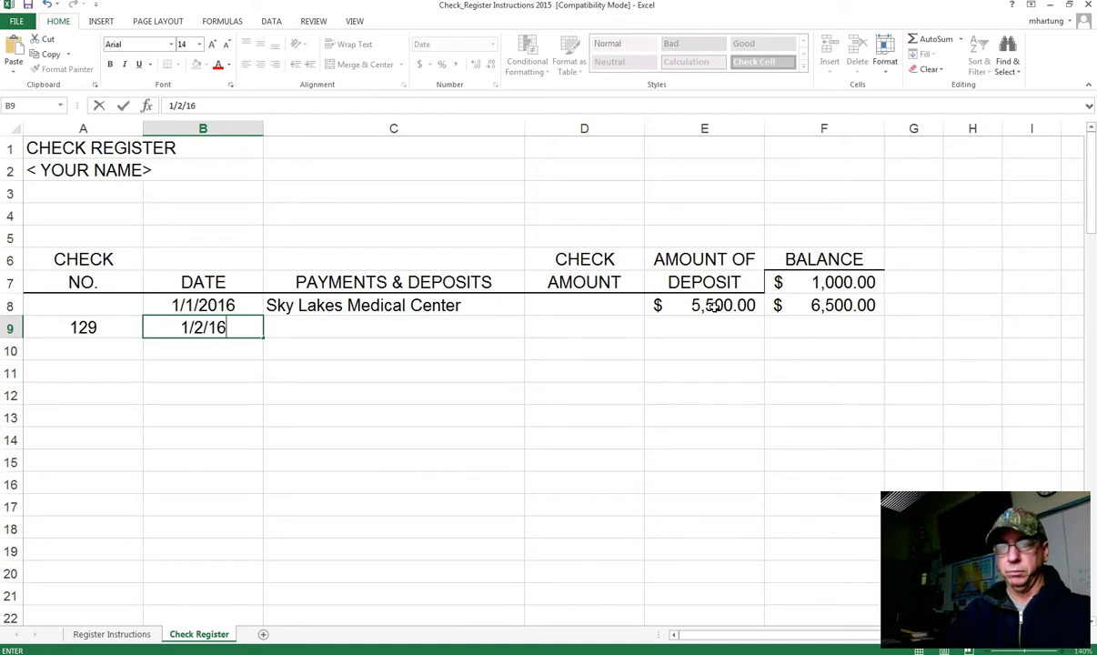
key("Tab")
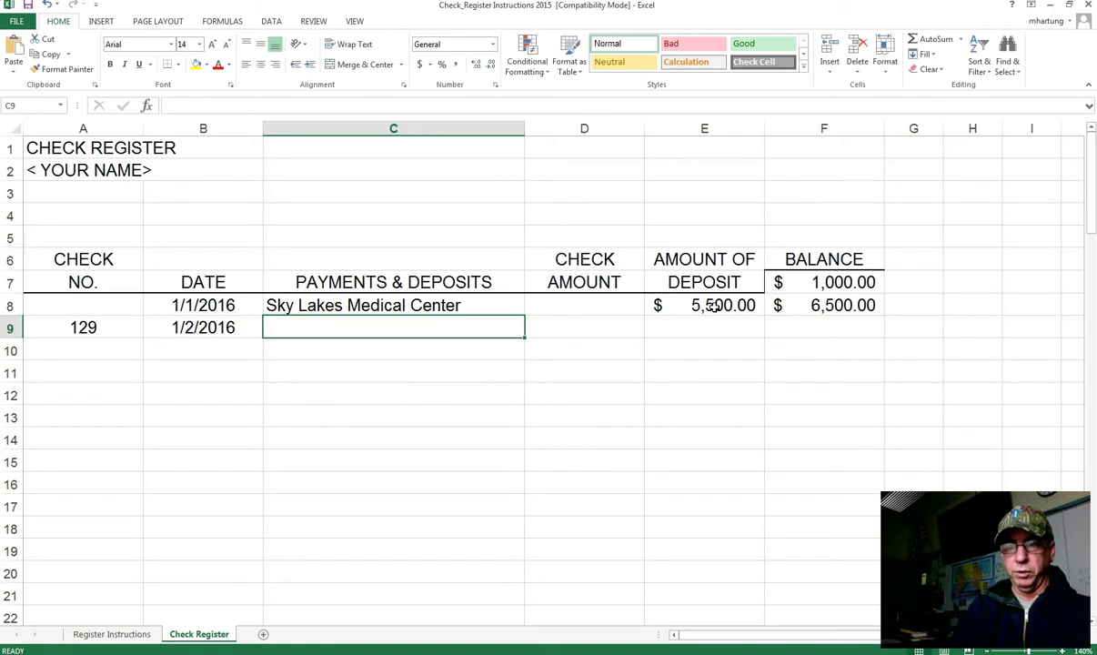
type("Pru")
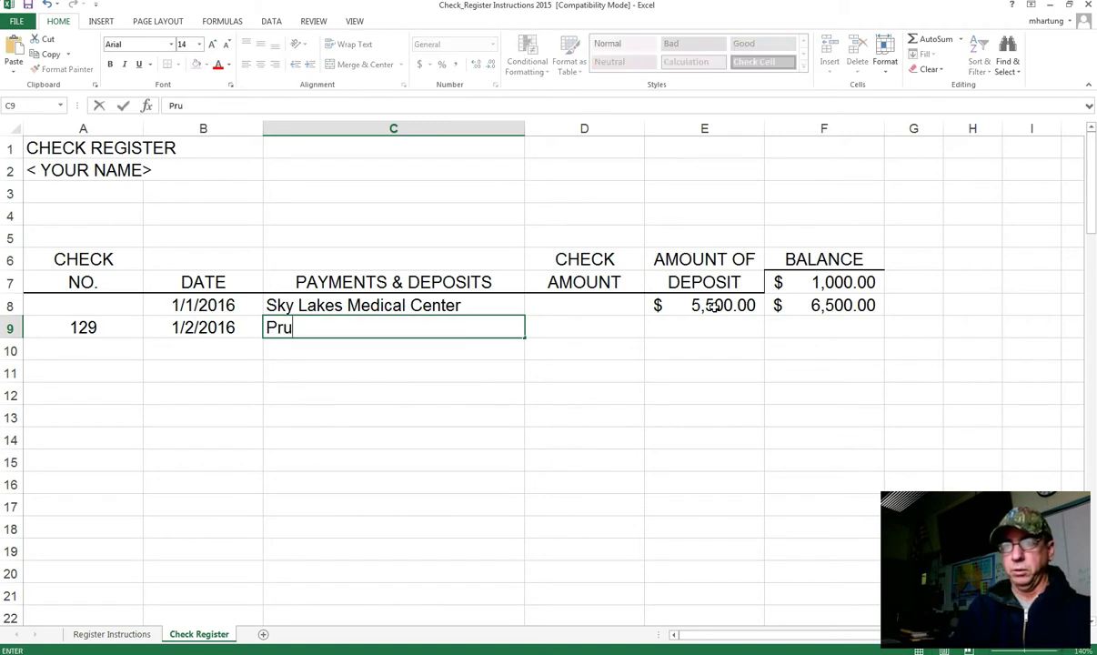
type("dential")
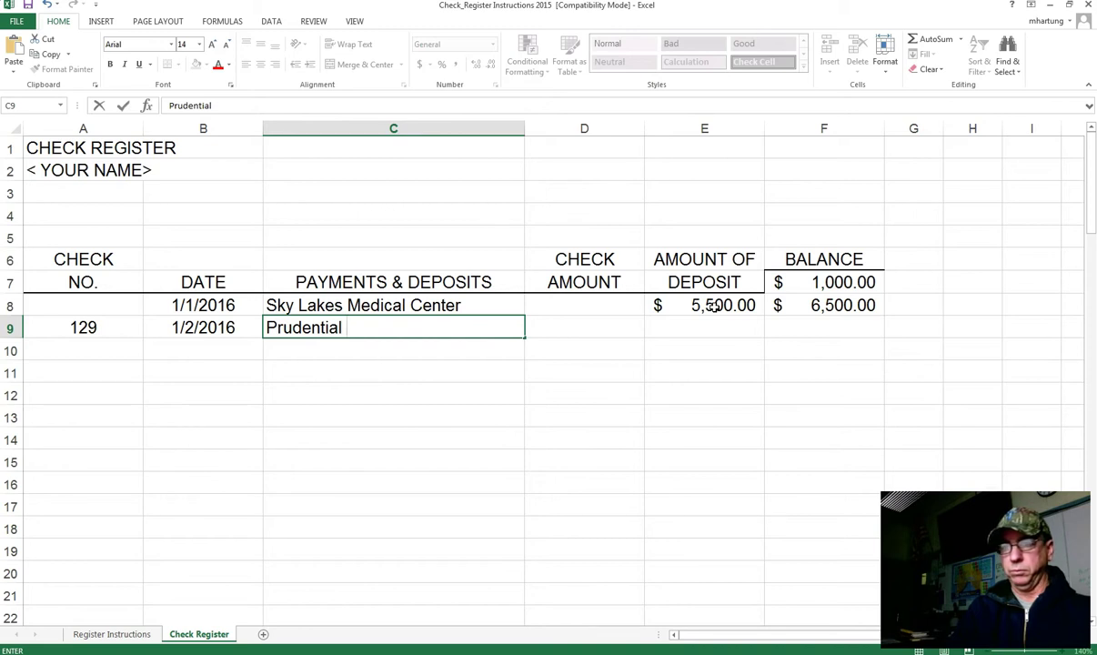
type(" Life Insurance")
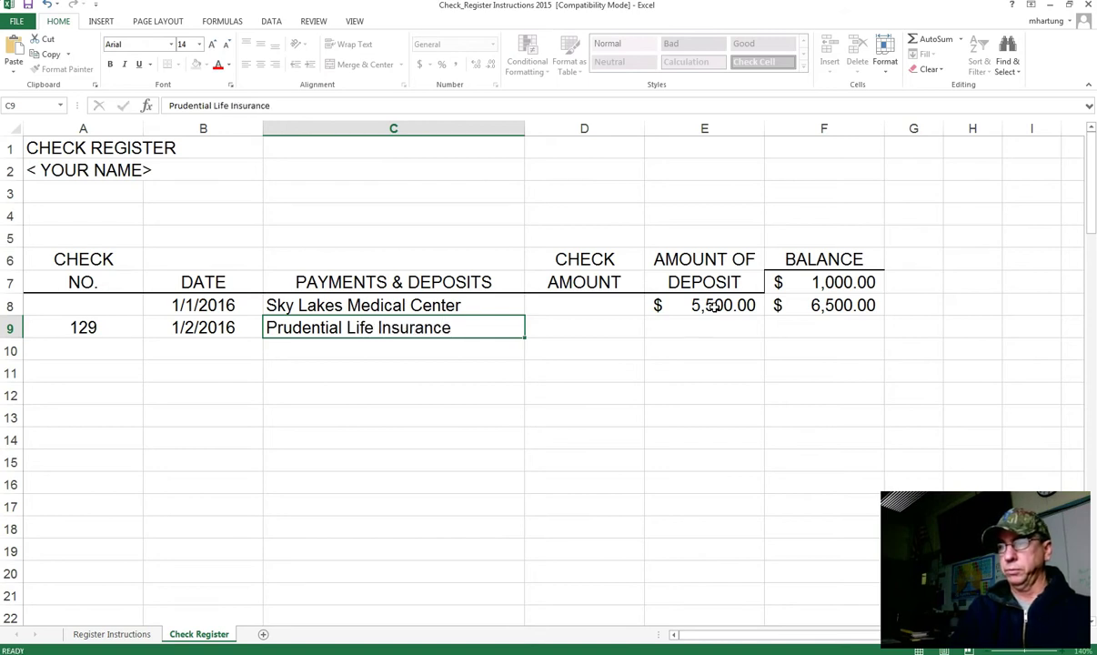
key("Tab")
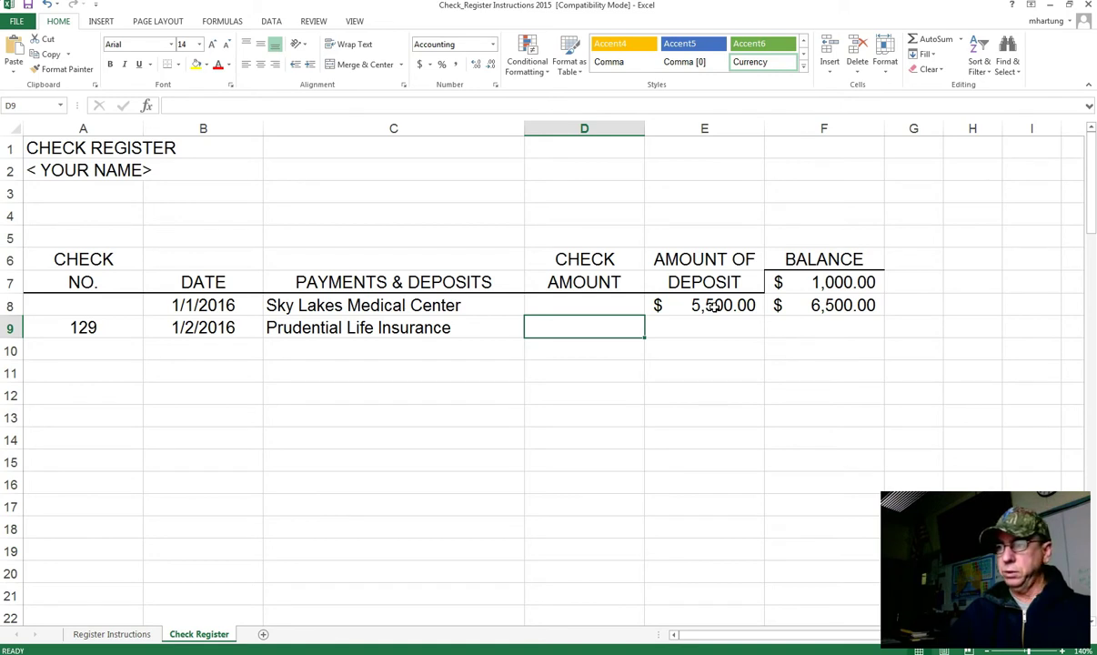
type("7")
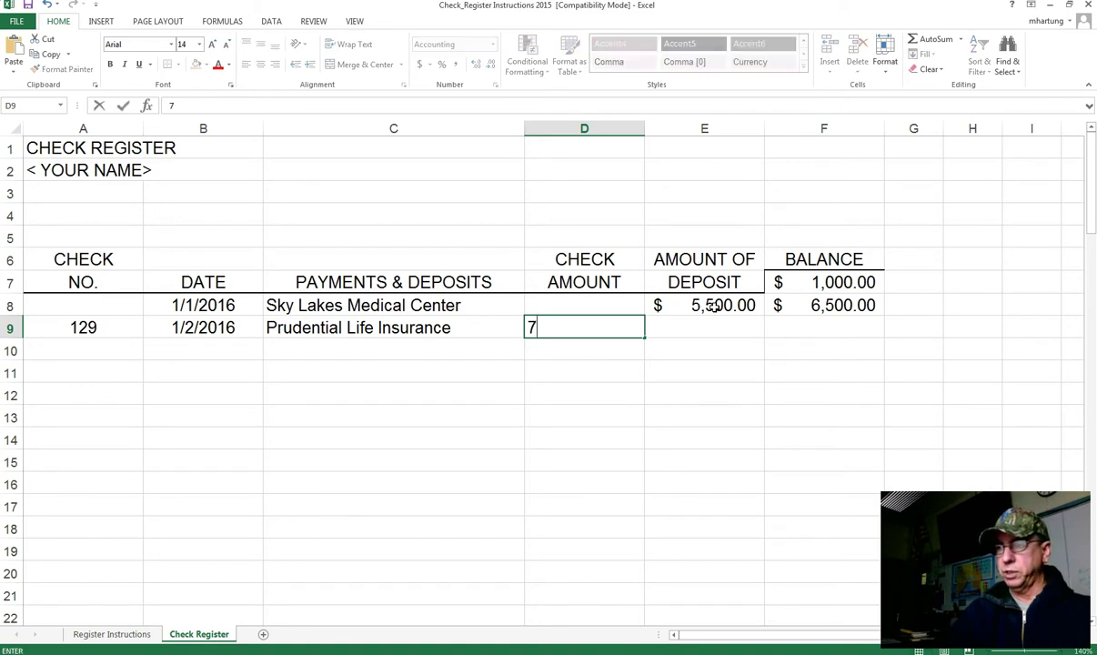
type("5.00")
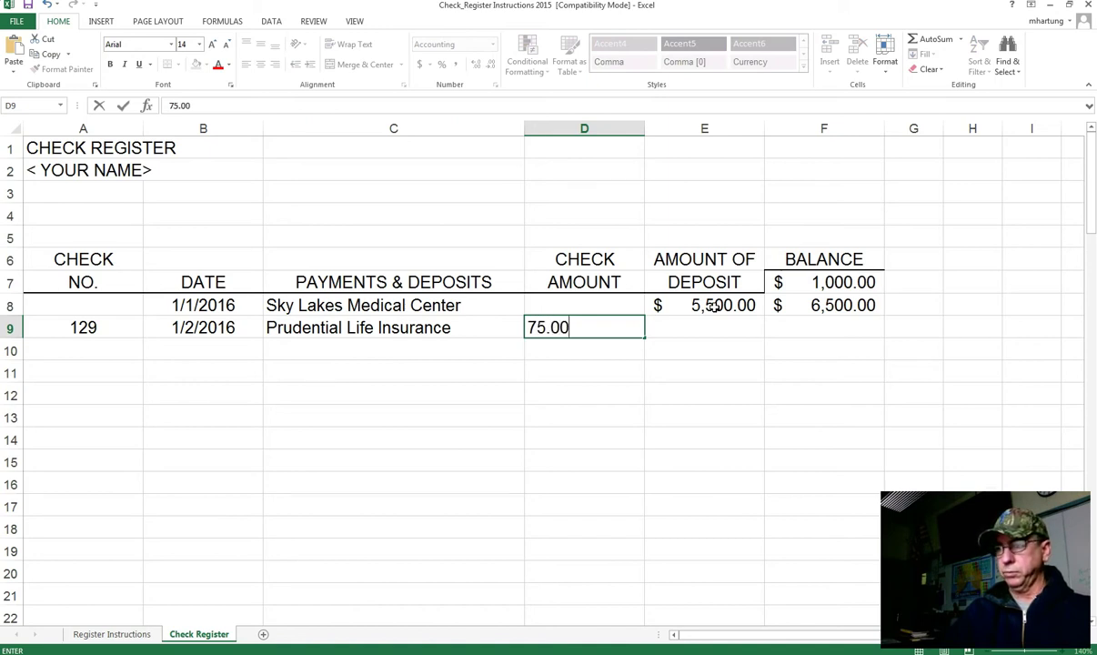
key("Tab")
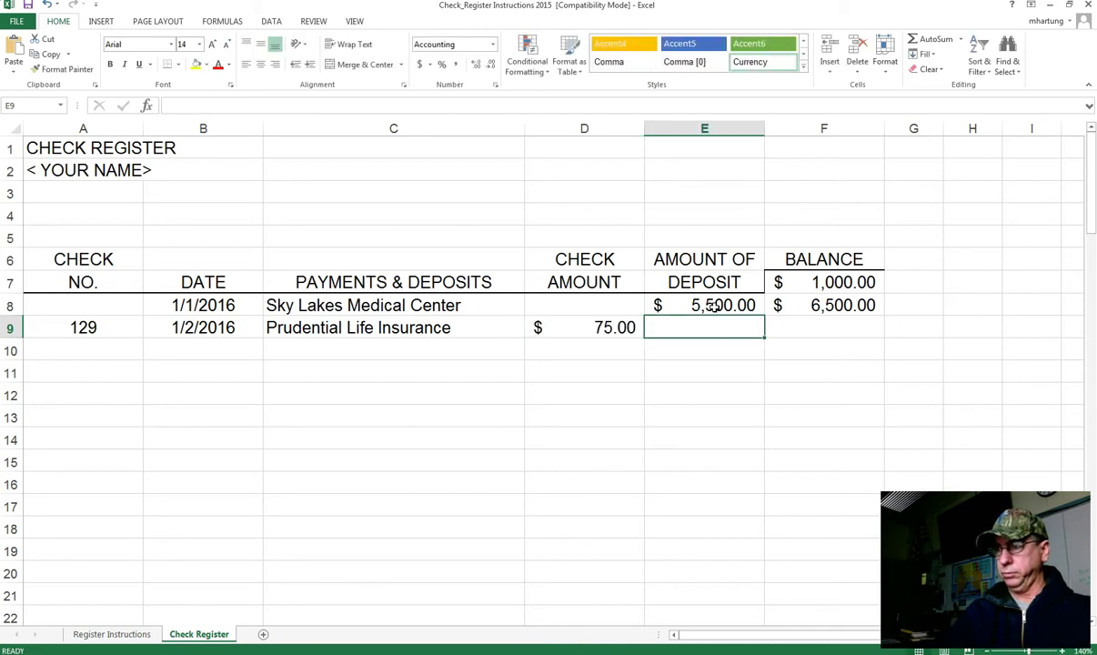
key("Tab")
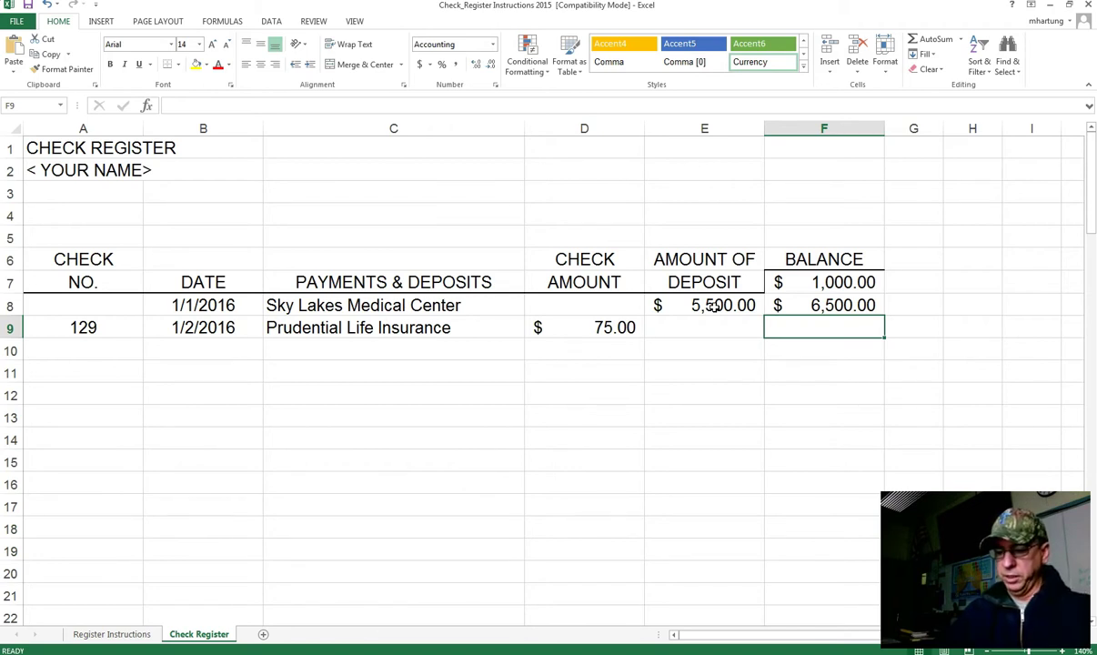
Step: Enter =F8-D9 in F9 for a running balance of $6,425.00
type("=")
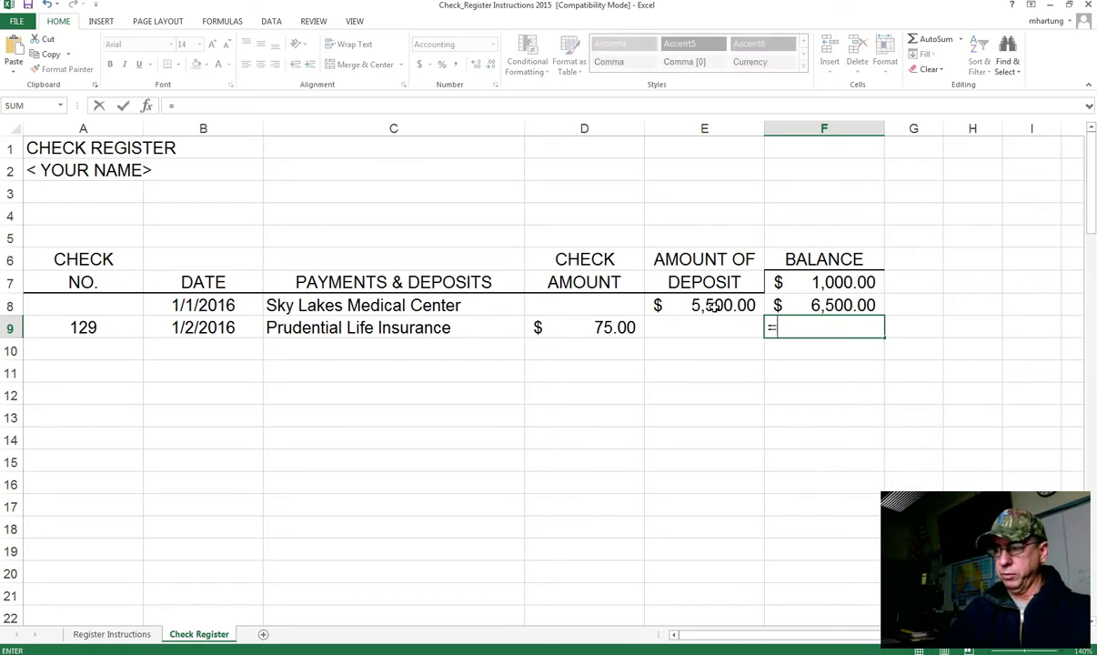
left_click(818, 307)
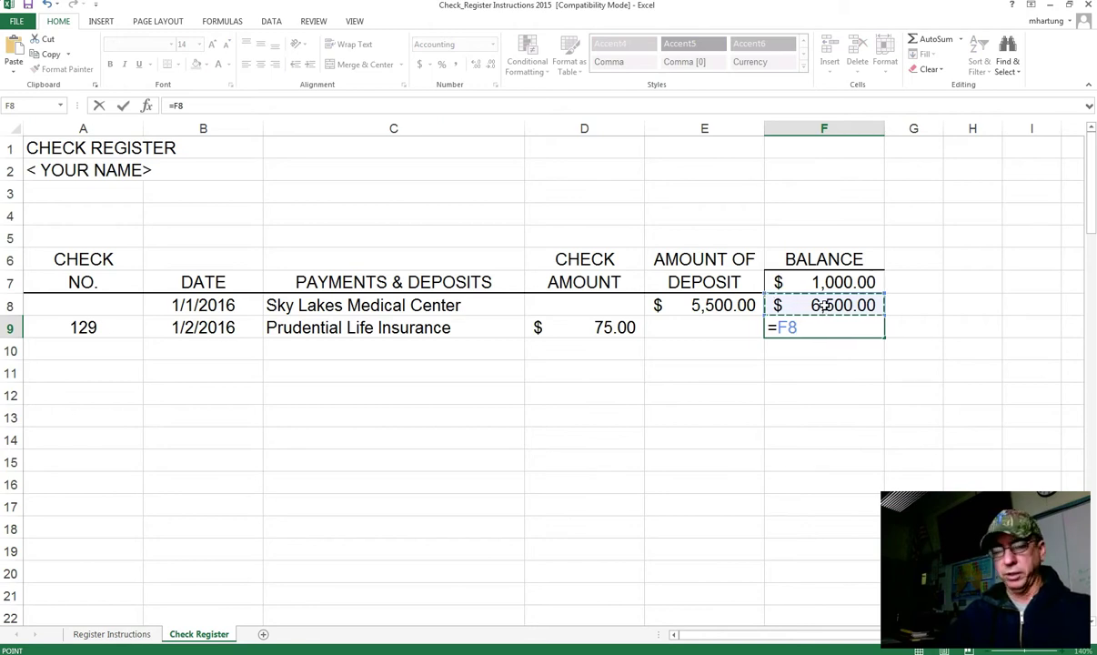
type("-")
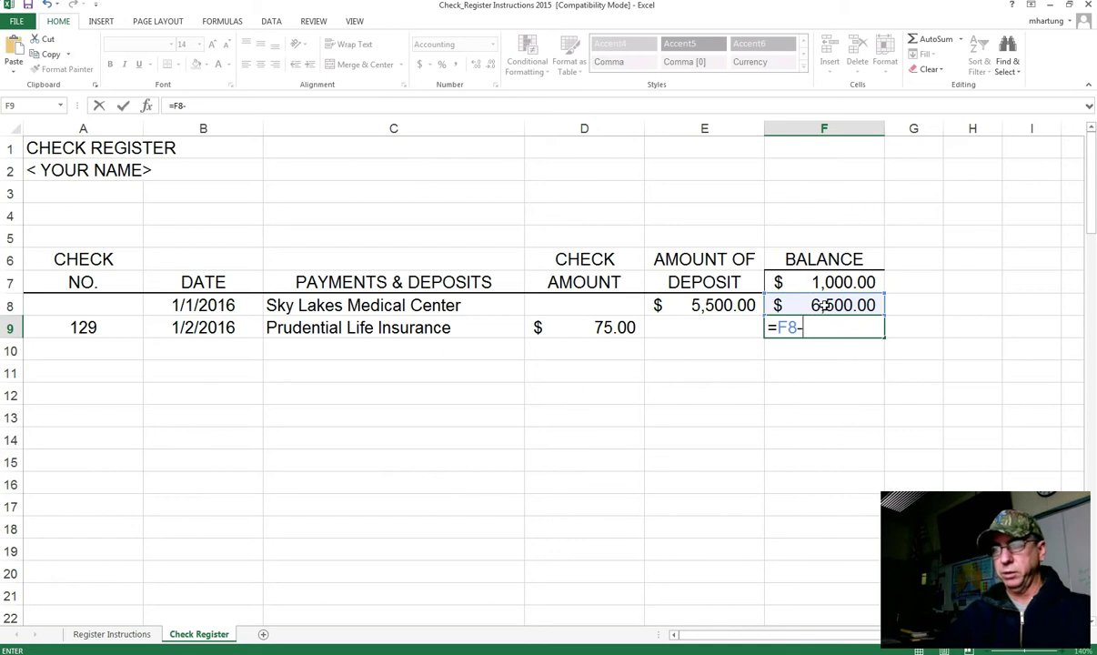
left_click(595, 328)
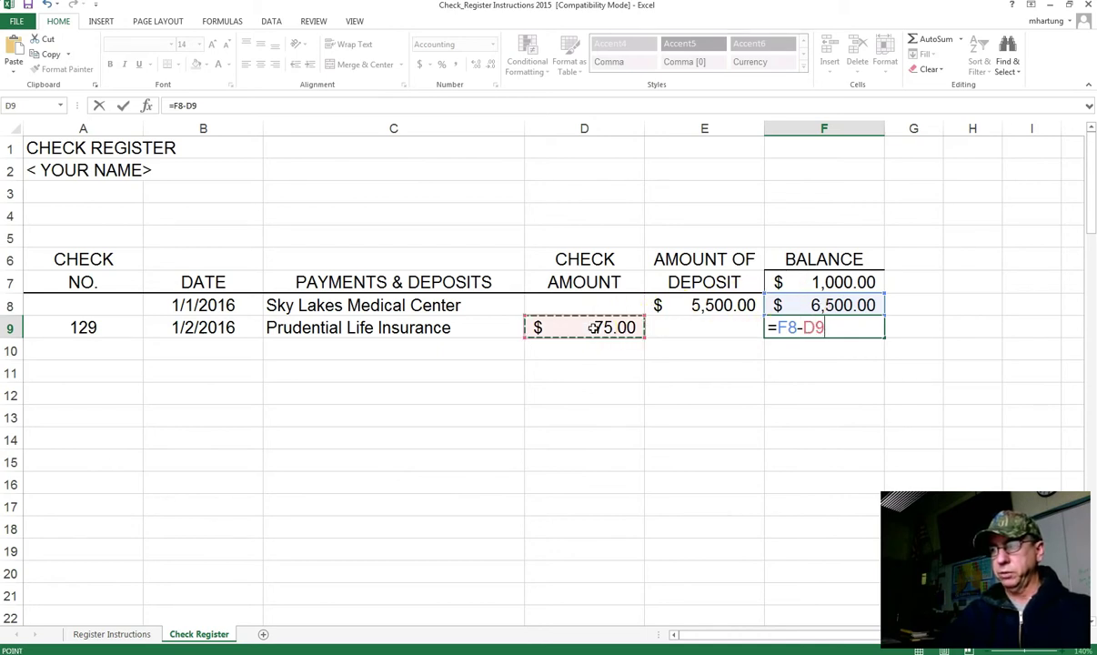
key("Return")
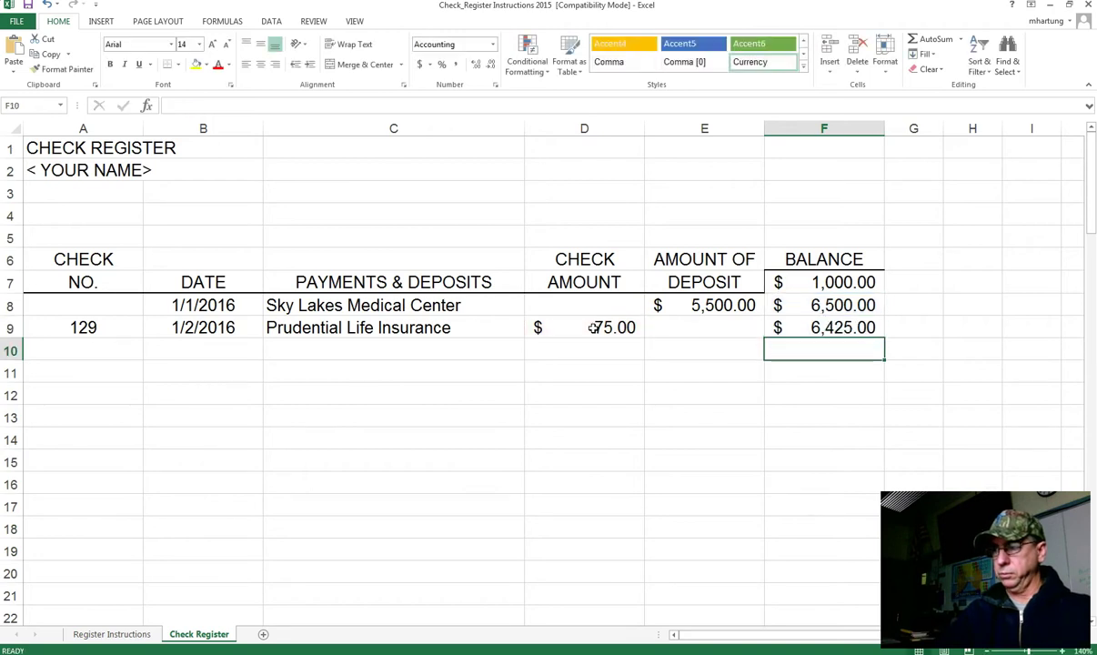
left_click(851, 327)
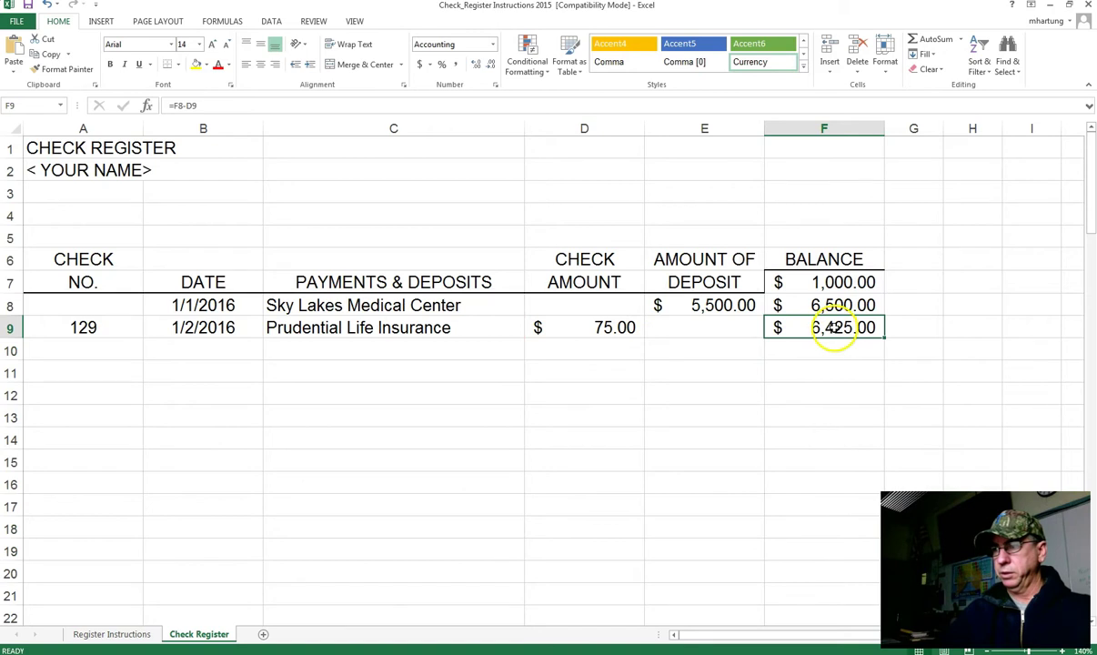
left_click(808, 347)
left_click(88, 348)
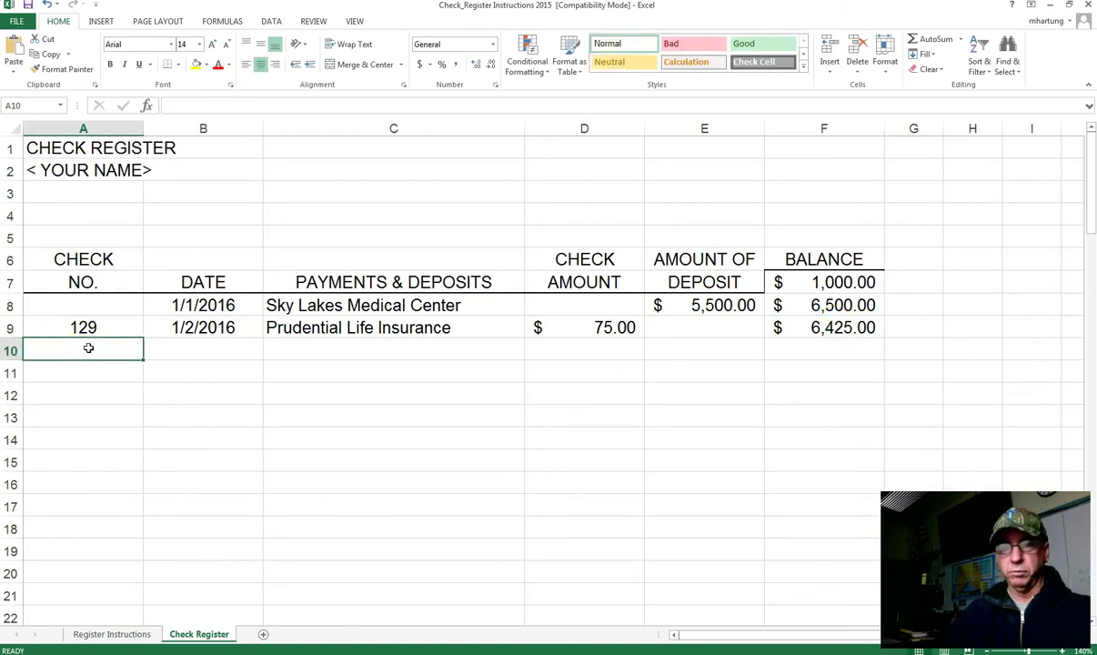
Step: Fill row 10 with check 130, 1/2/16, Pacific Power and 72.95
type("130")
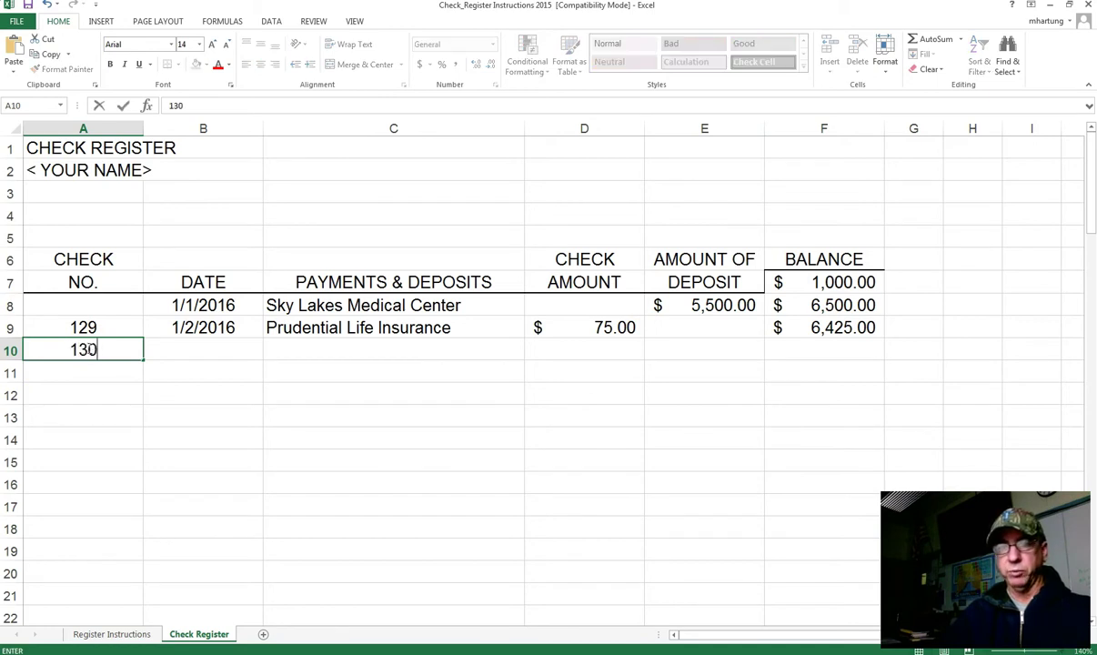
type("0")
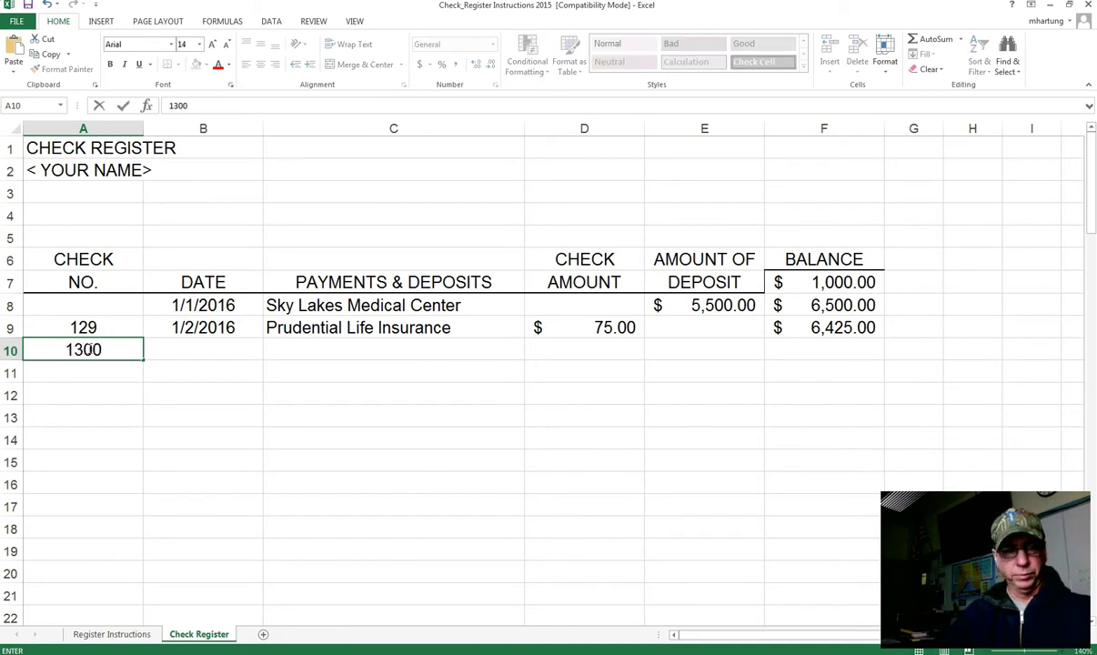
key("Tab")
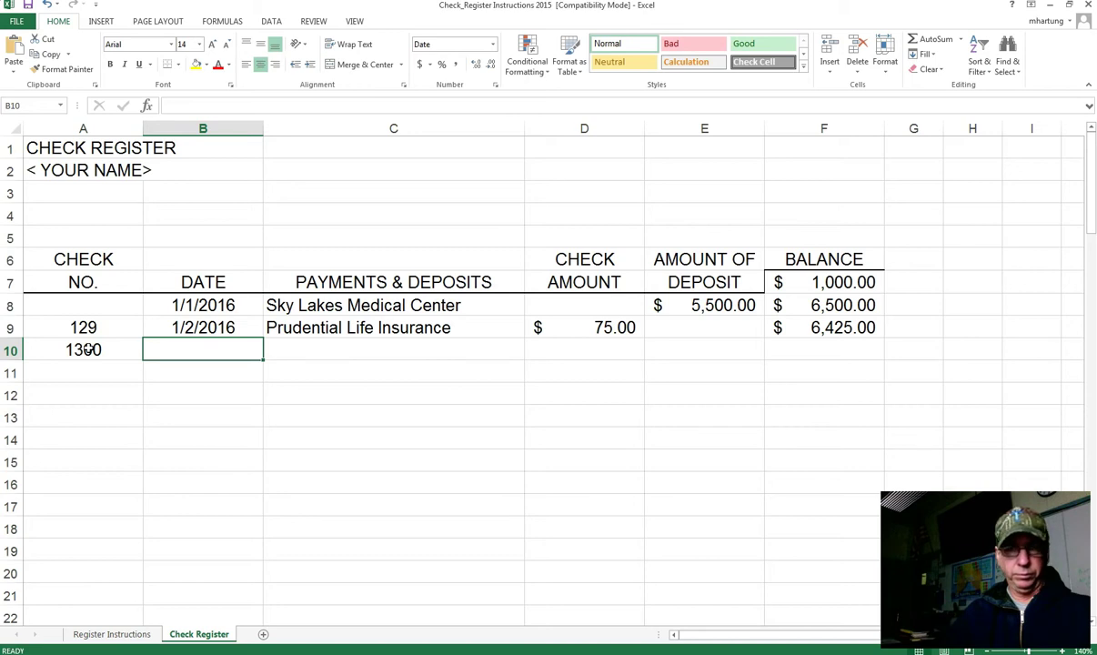
left_click(76, 348)
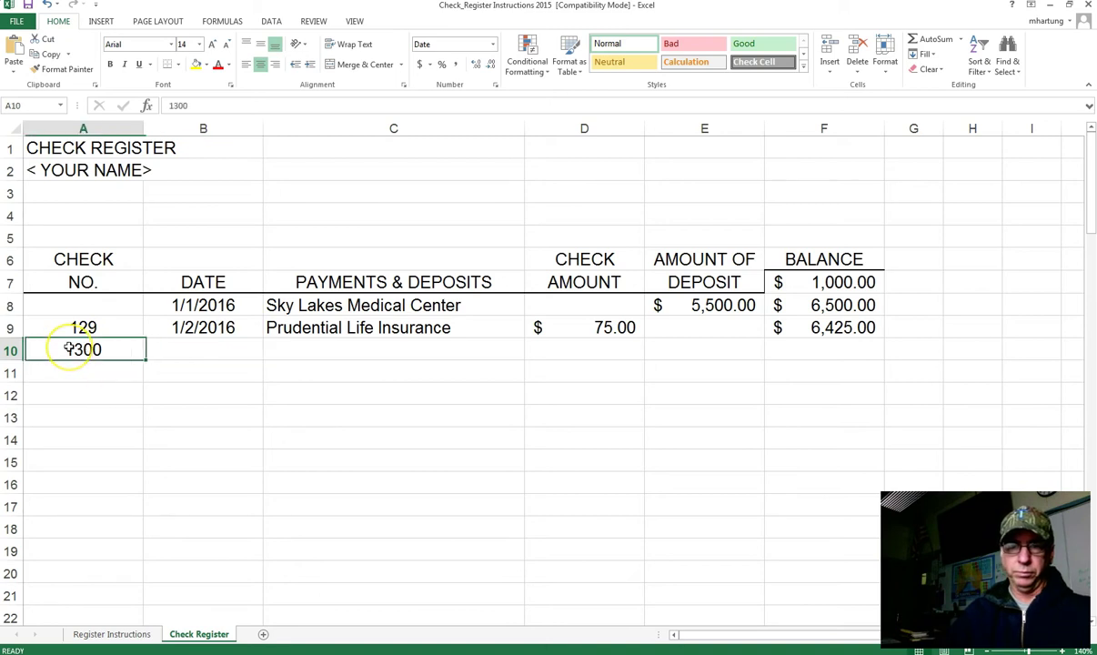
type("13")
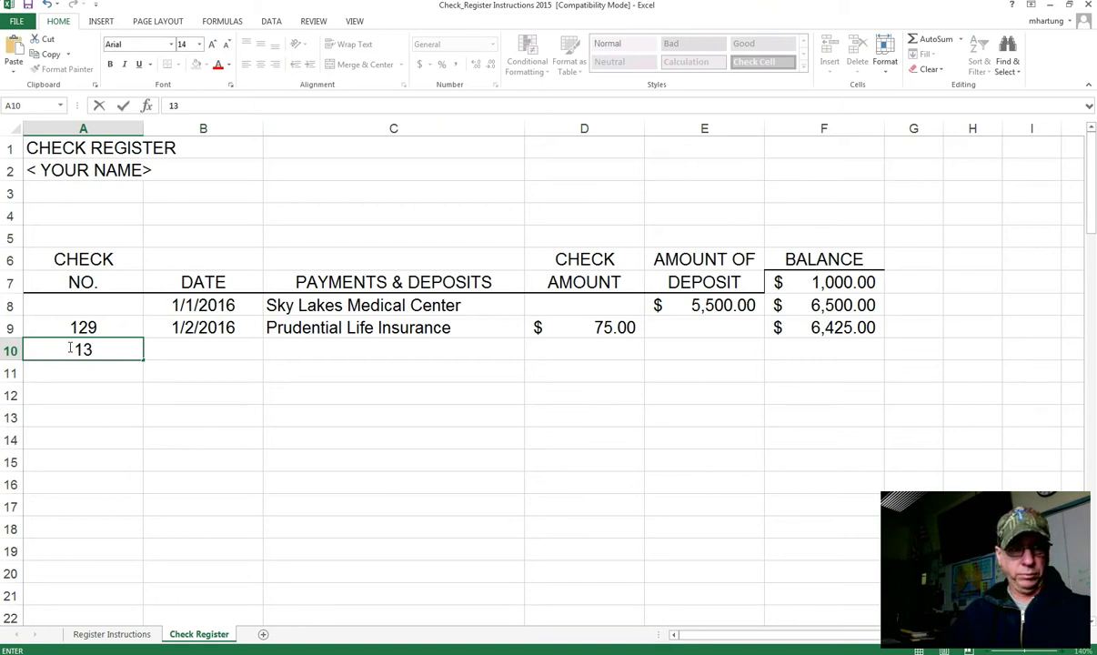
type("0")
key("Tab")
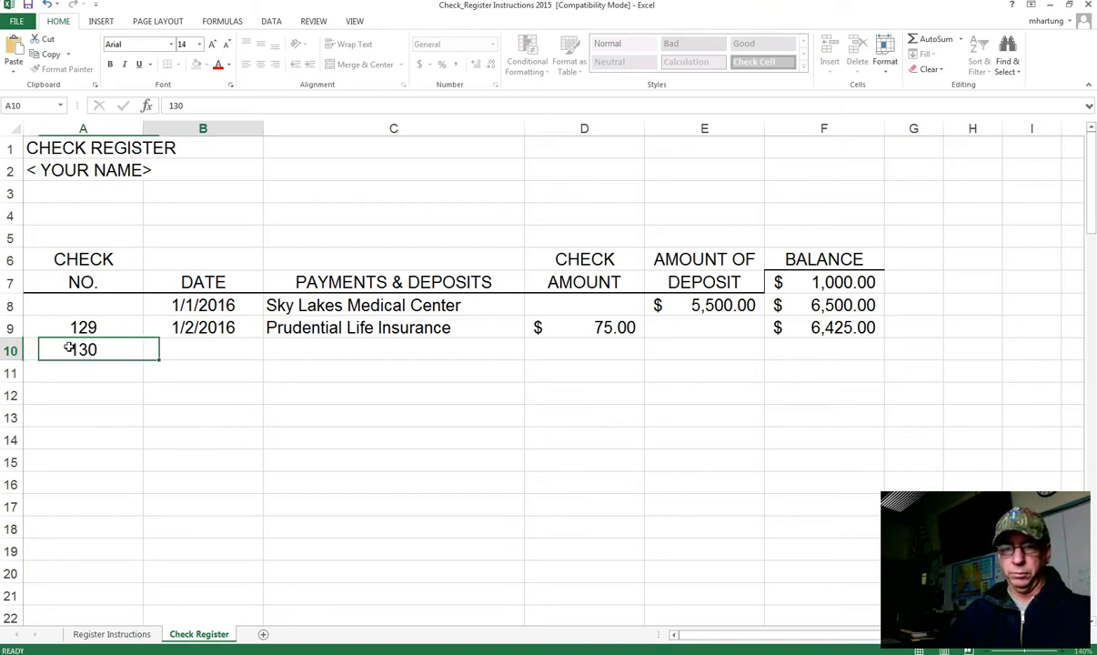
type("1/2/")
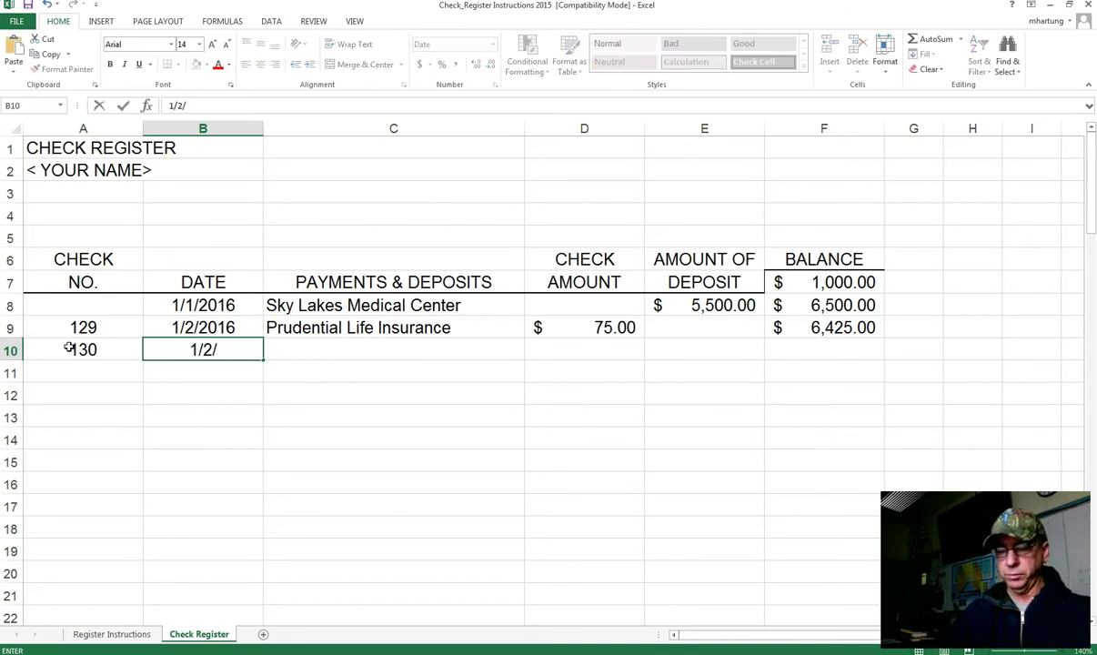
type("16")
key("Tab")
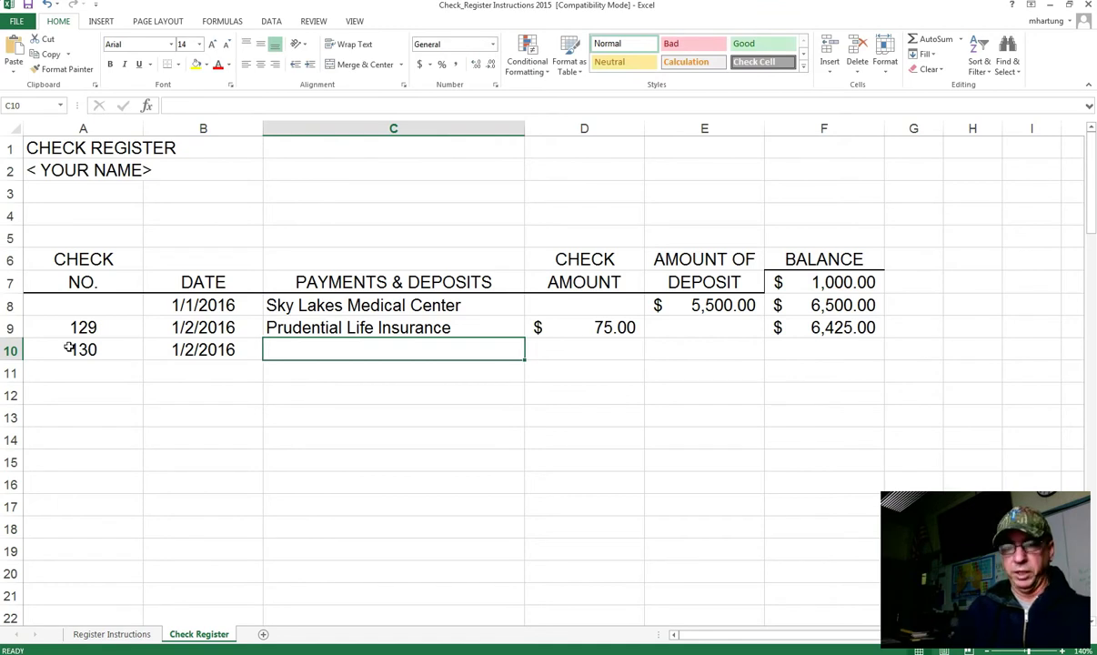
type("Pacific Power")
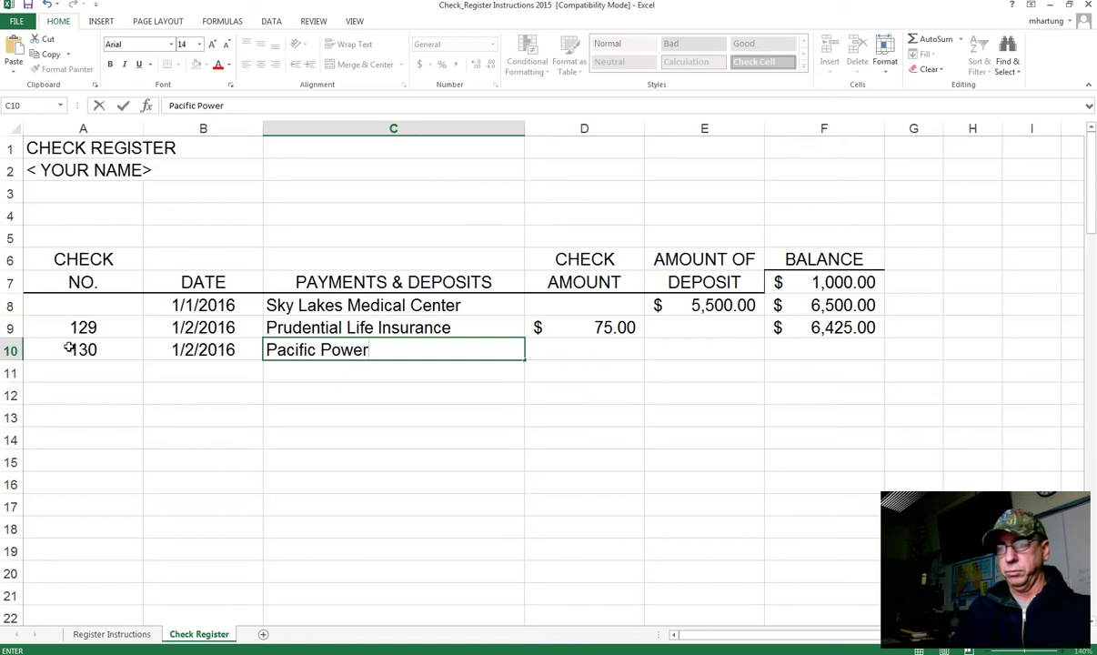
key("Tab")
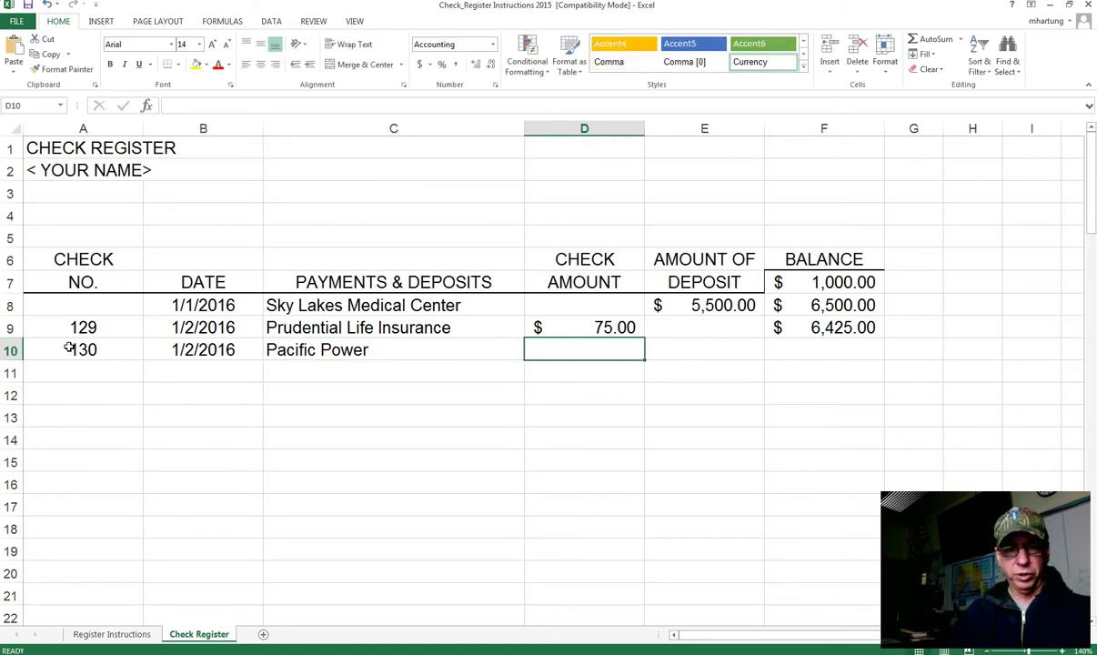
type("72.95")
key("Tab")
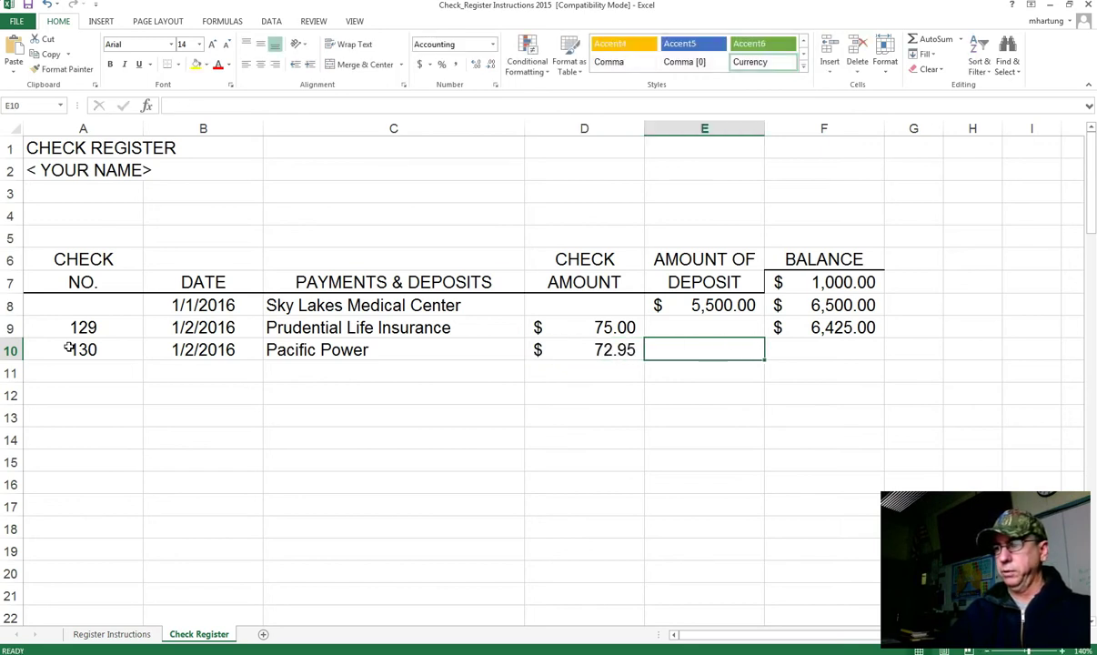
Step: Enter =F9-D10 in F10 for a running balance of $6,352.05
key("Tab")
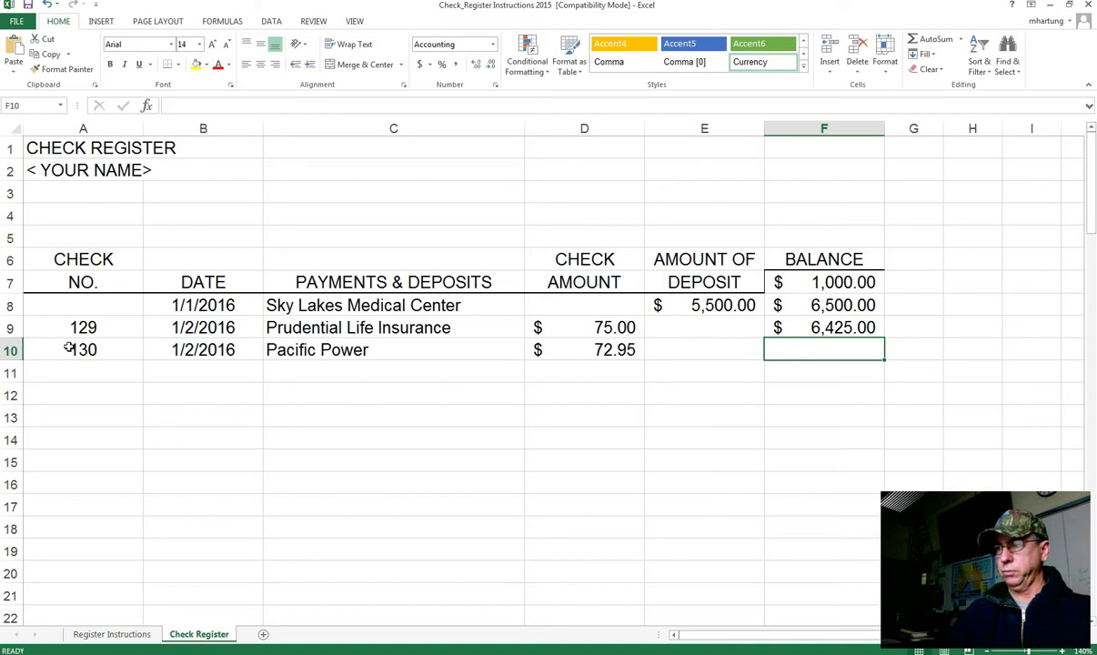
type("=")
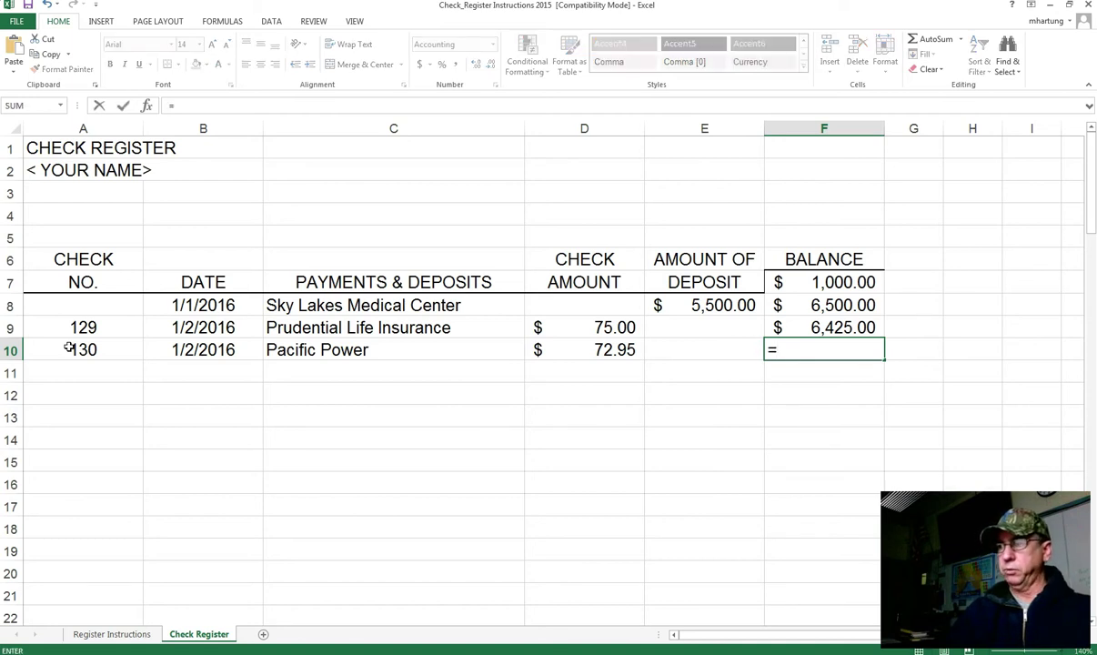
left_click(819, 325)
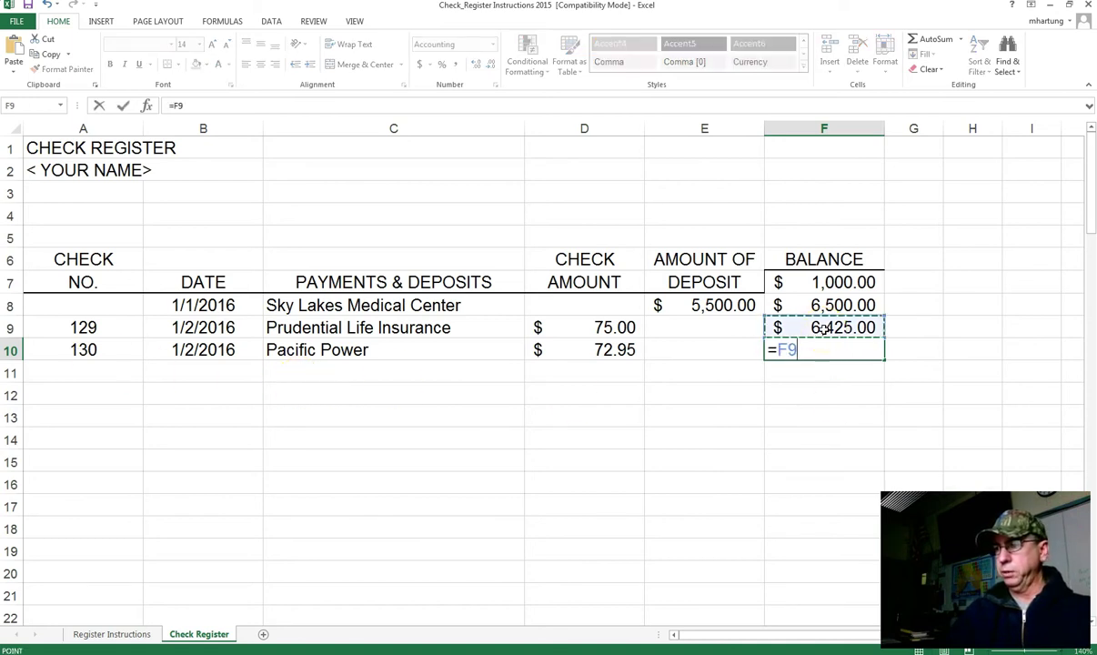
type("-")
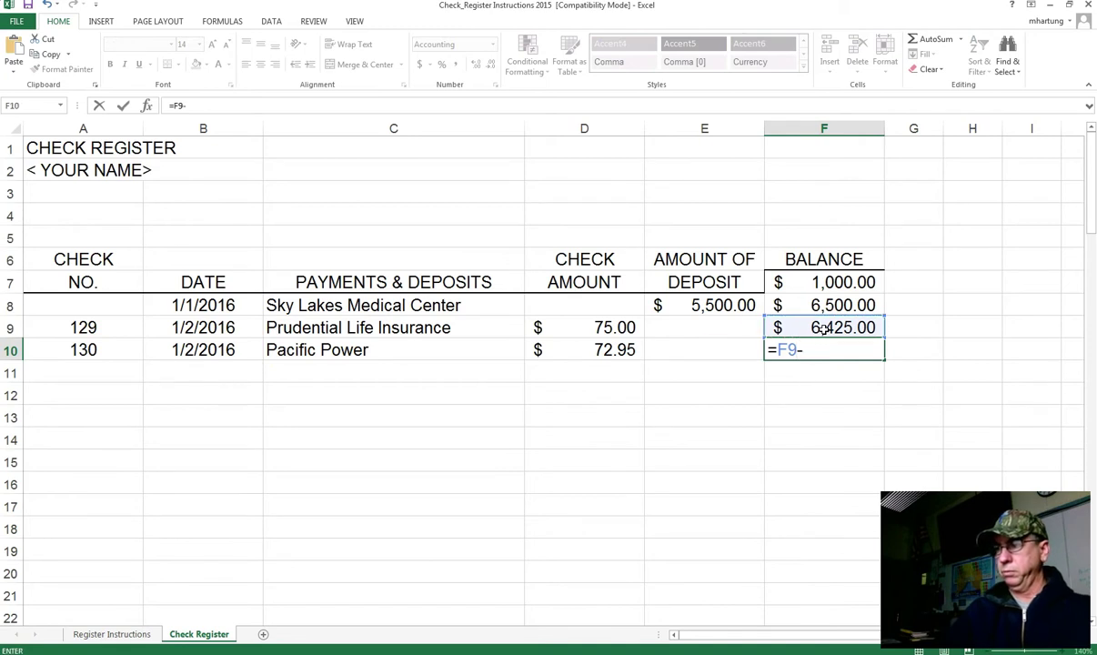
left_click(607, 350)
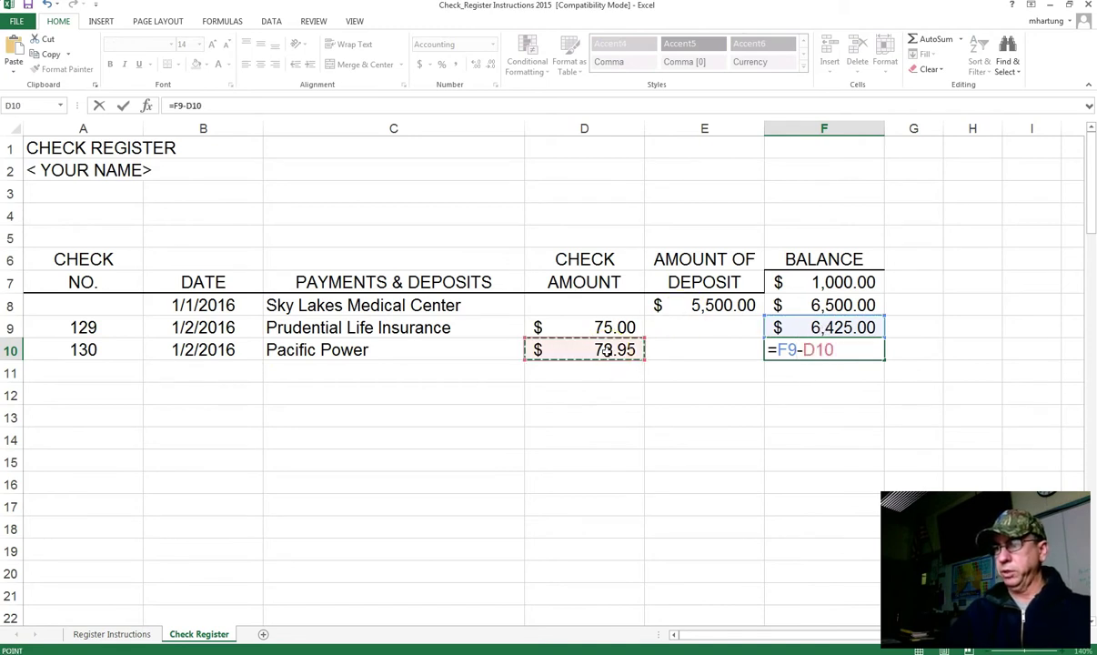
key("Return")
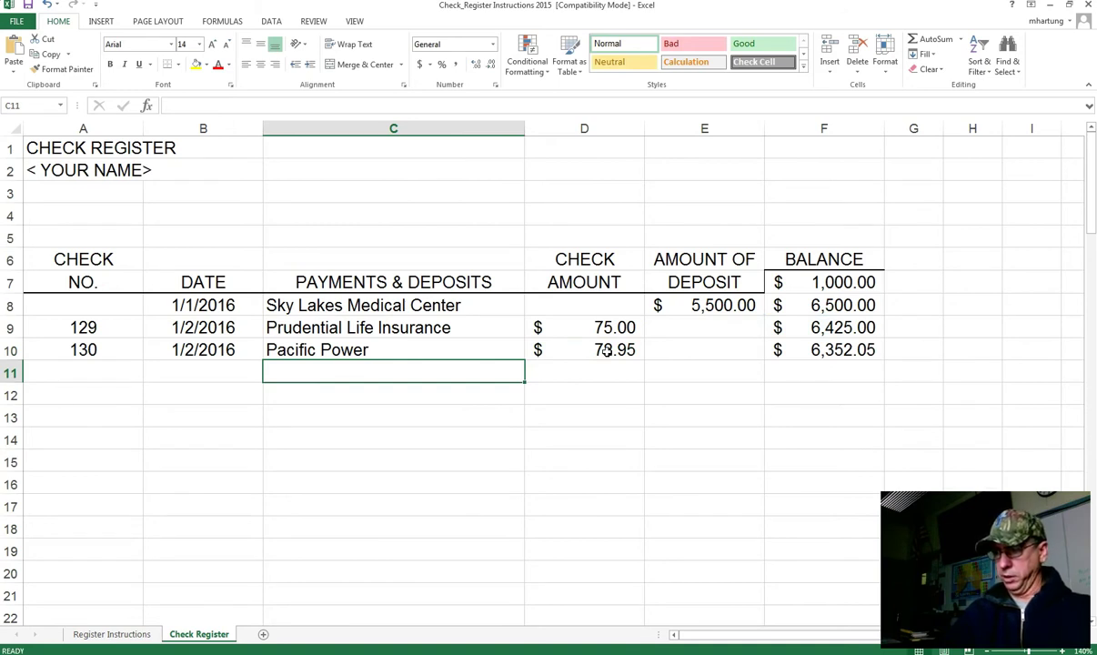
Step: Fill row 11 with check 131, date 1/2/2016, payee Void and a 0 amount
key("Home")
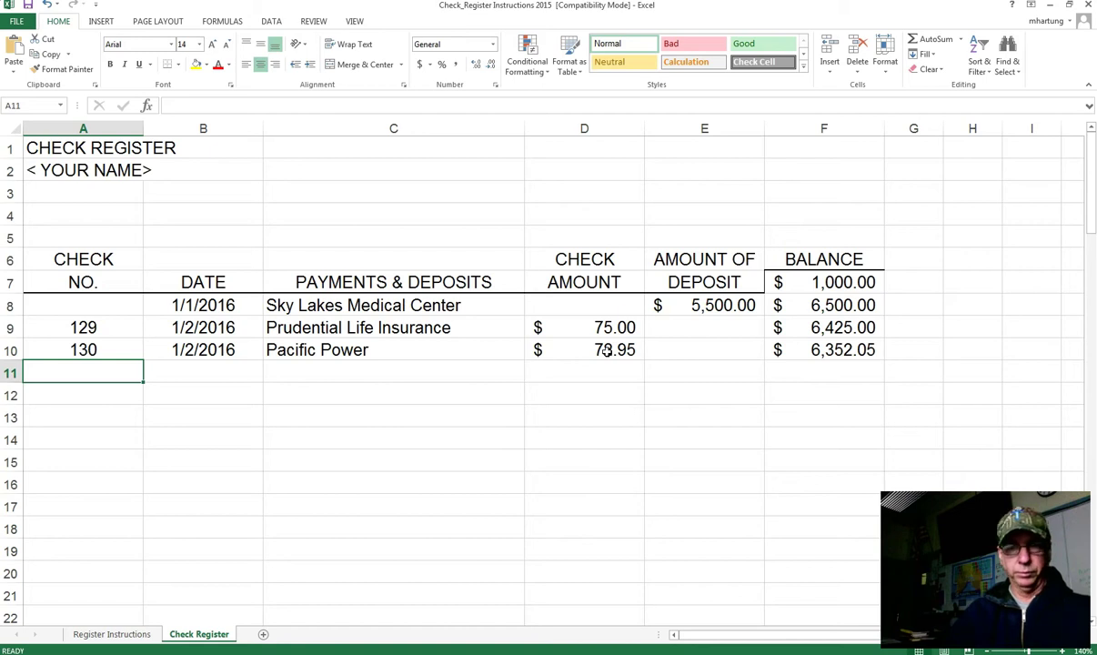
type("131")
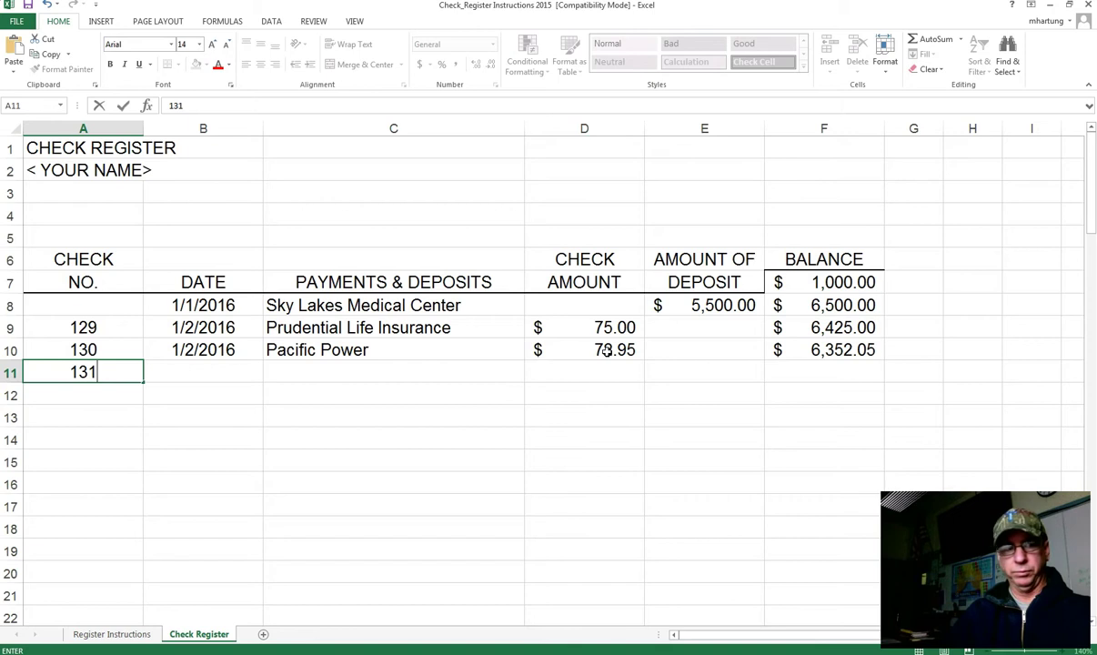
key("Tab")
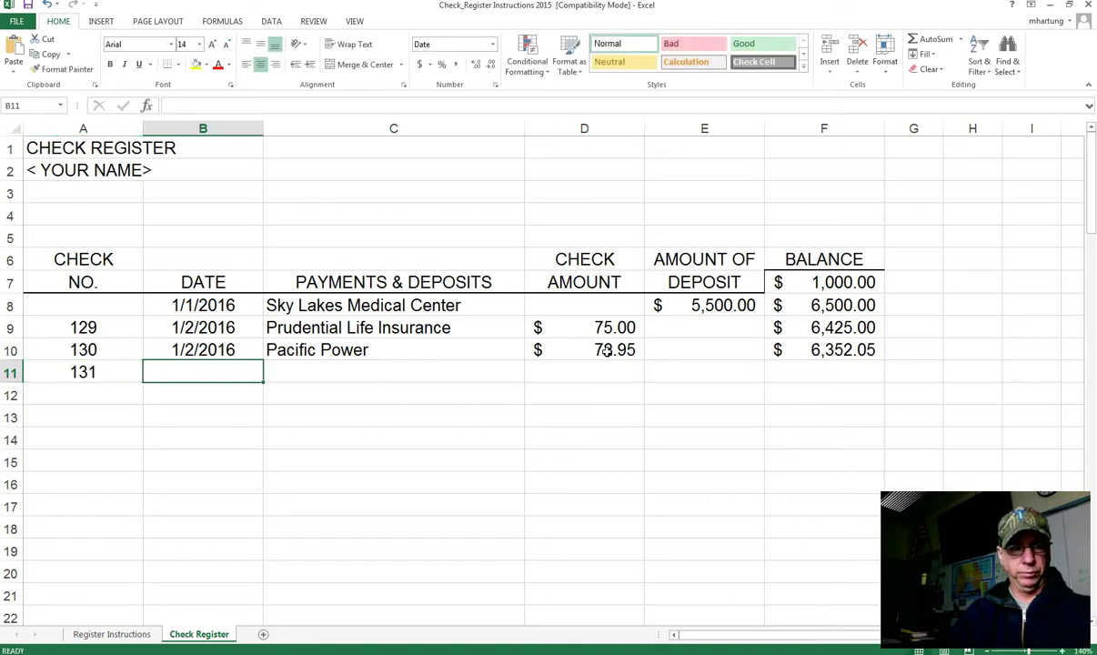
type("1/")
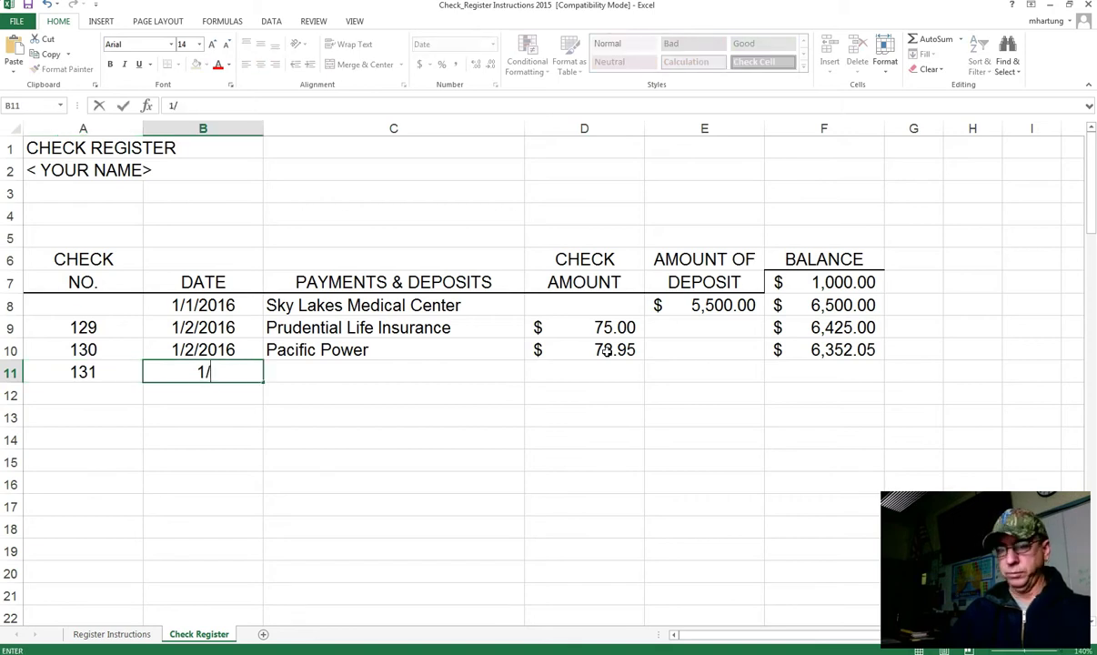
type("2/2016")
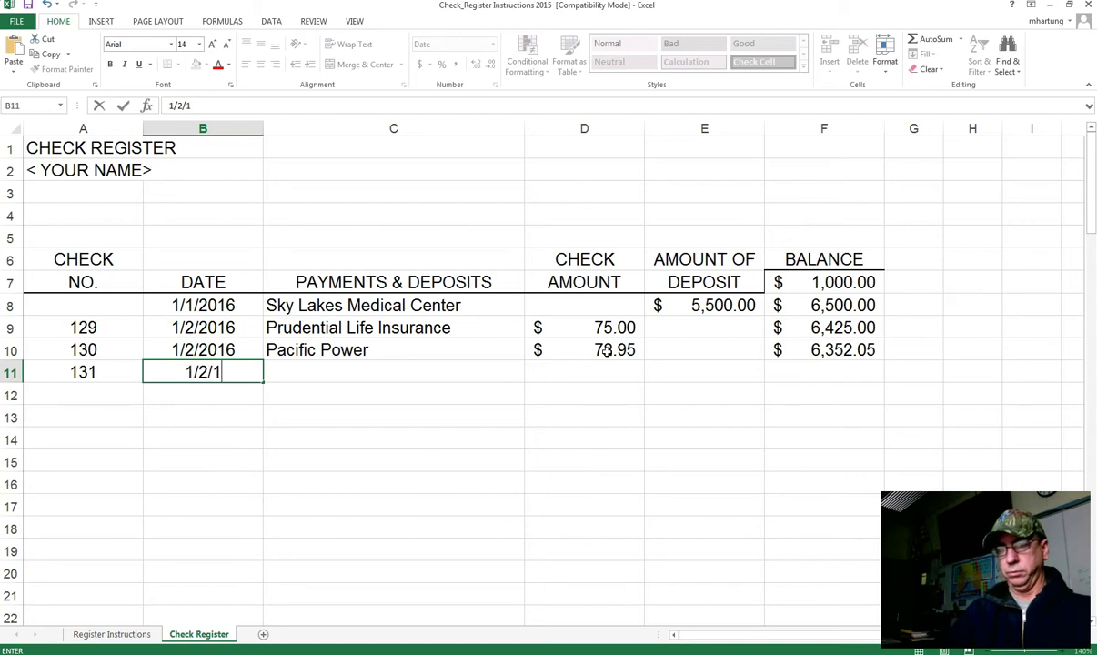
key("Tab")
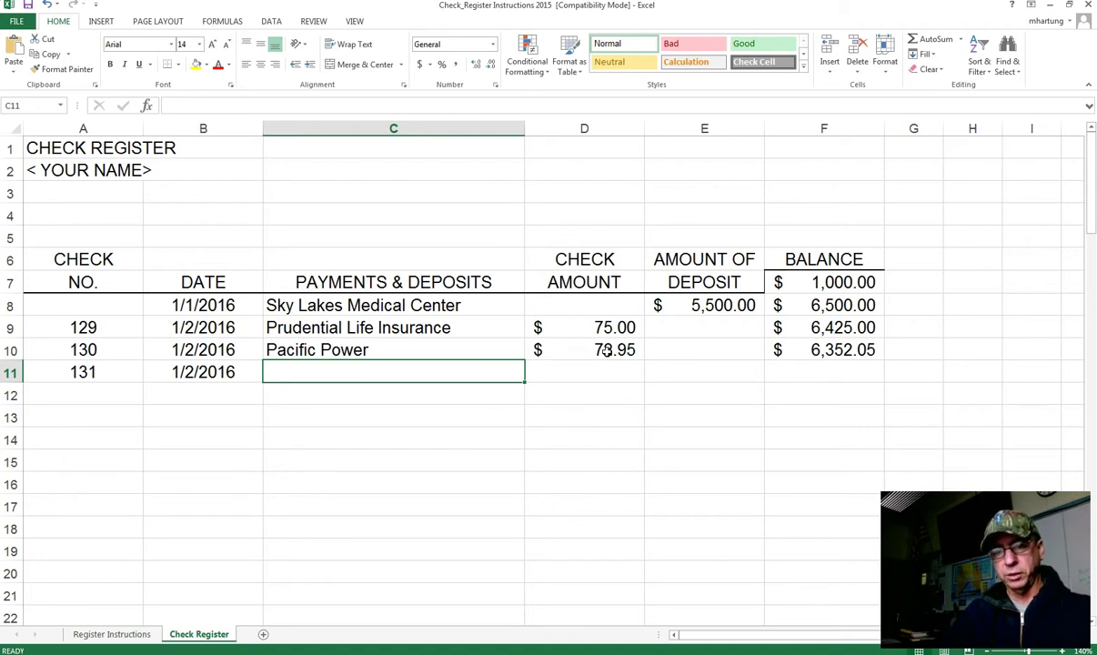
type("Vo")
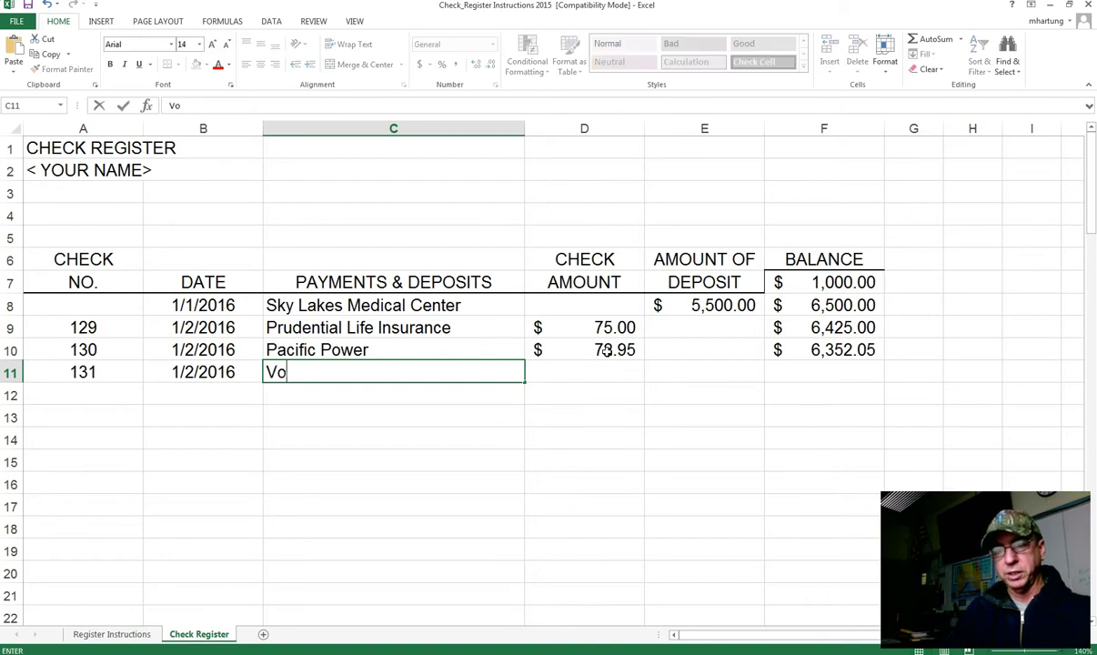
type("id")
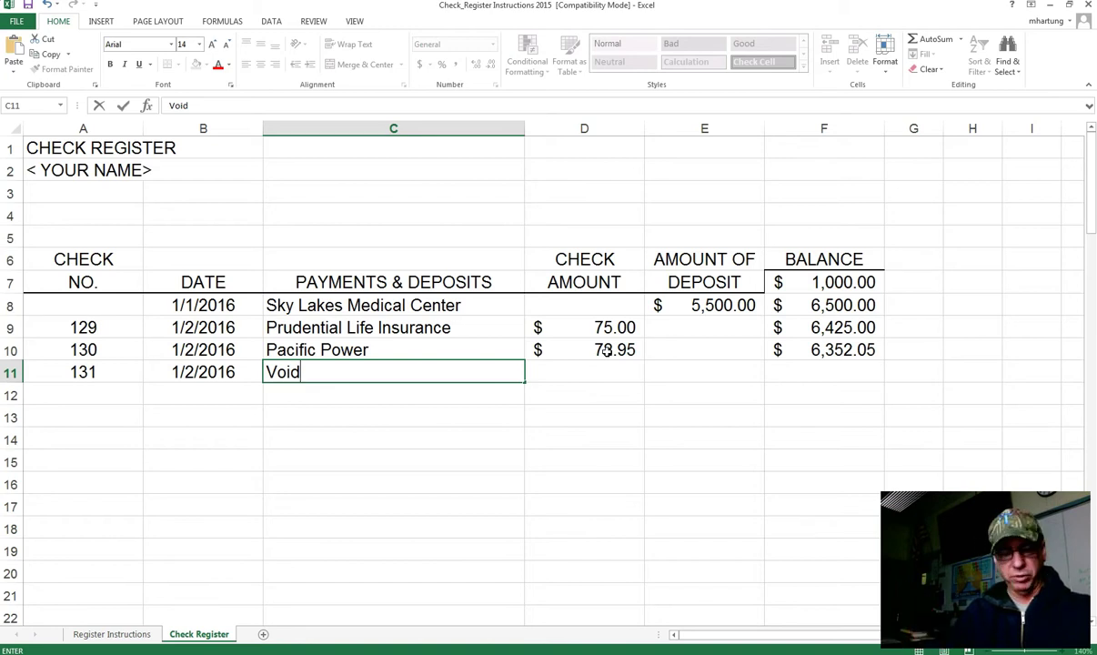
key("Tab")
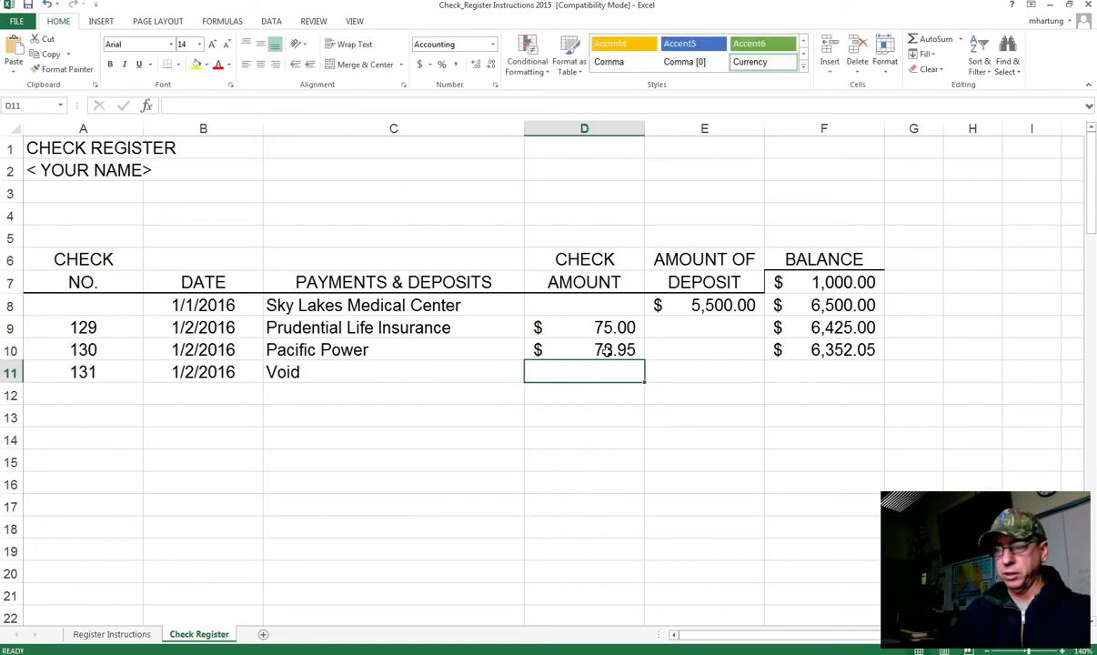
type("0")
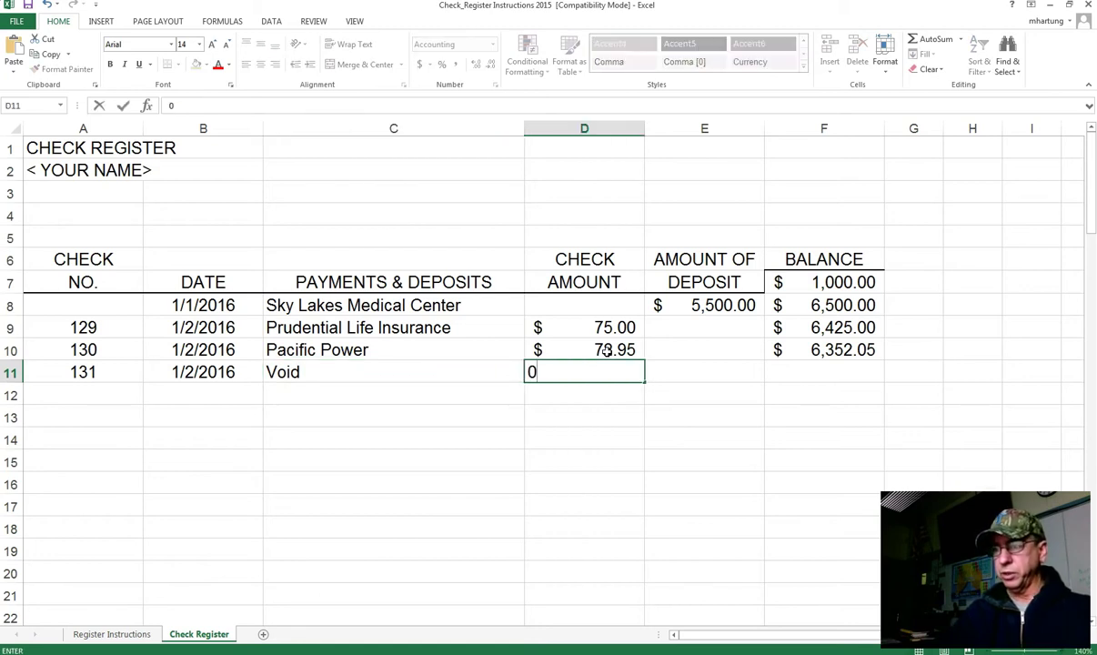
key("Return")
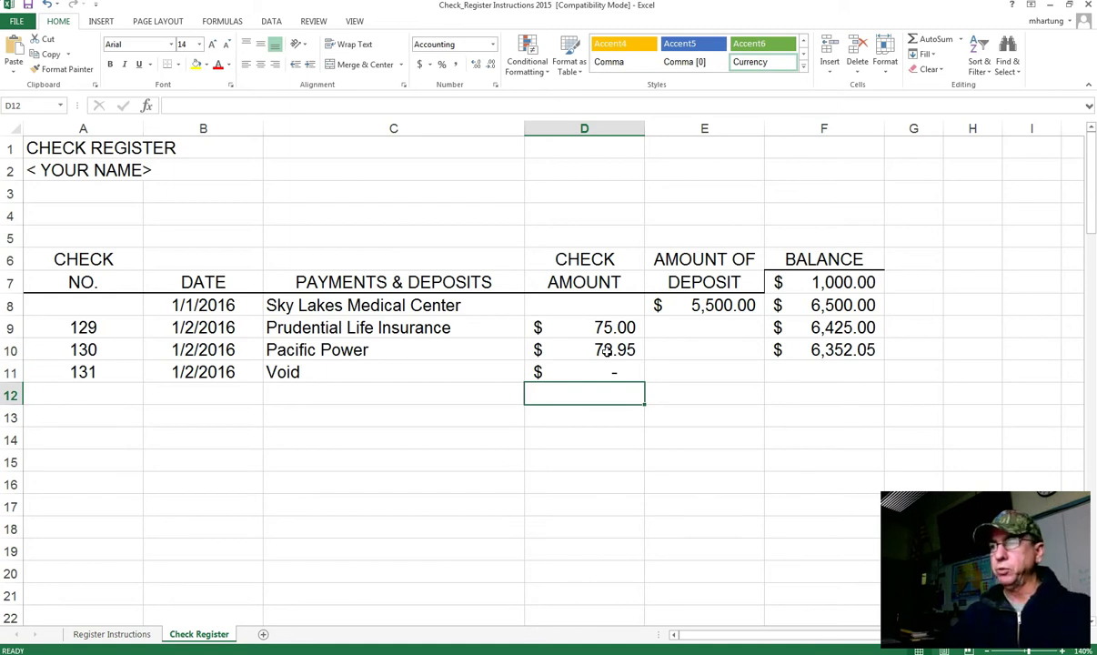
key("Up")
key("Right")
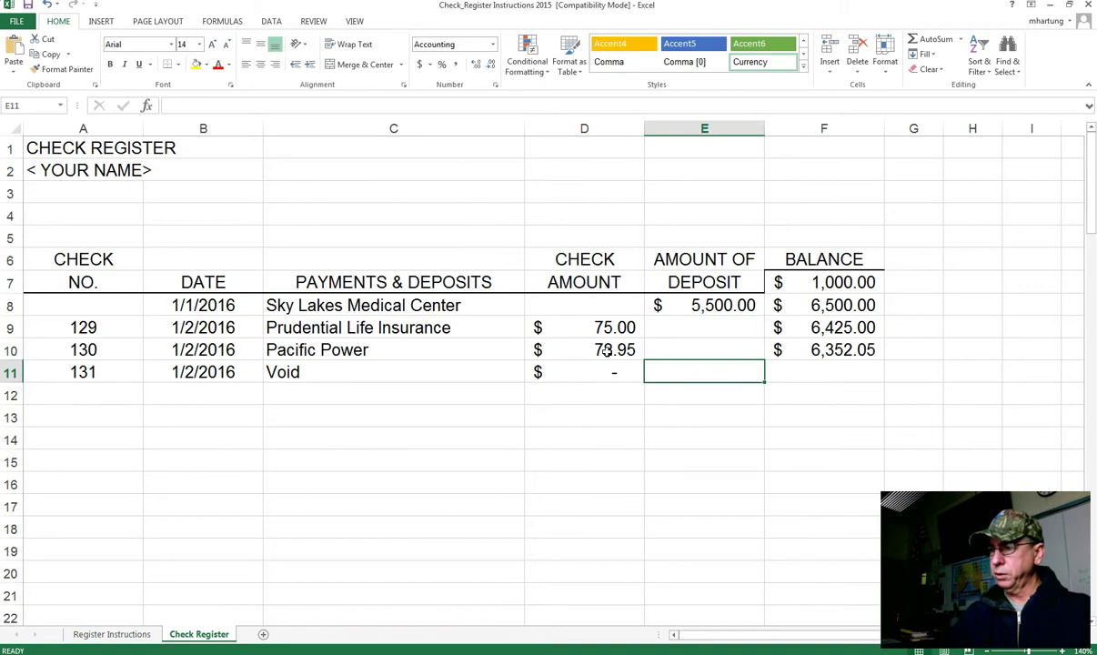
key("Right")
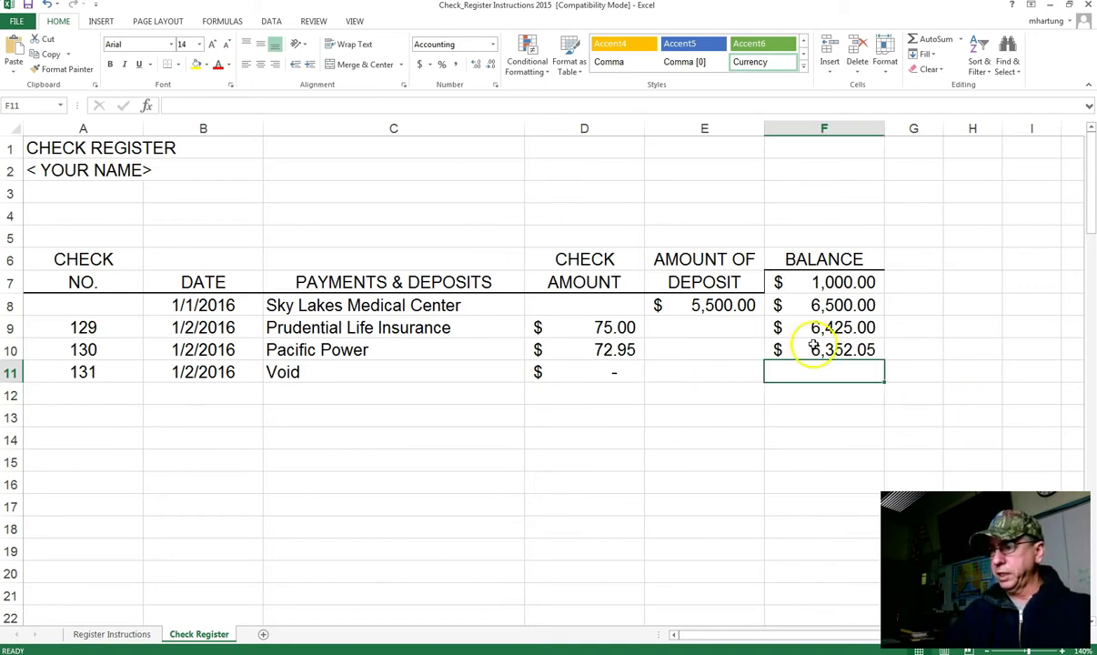
Step: Fill F10's balance formula down to F11 as =F10-D11, giving 6,352.05 for void check 131
left_click(804, 350)
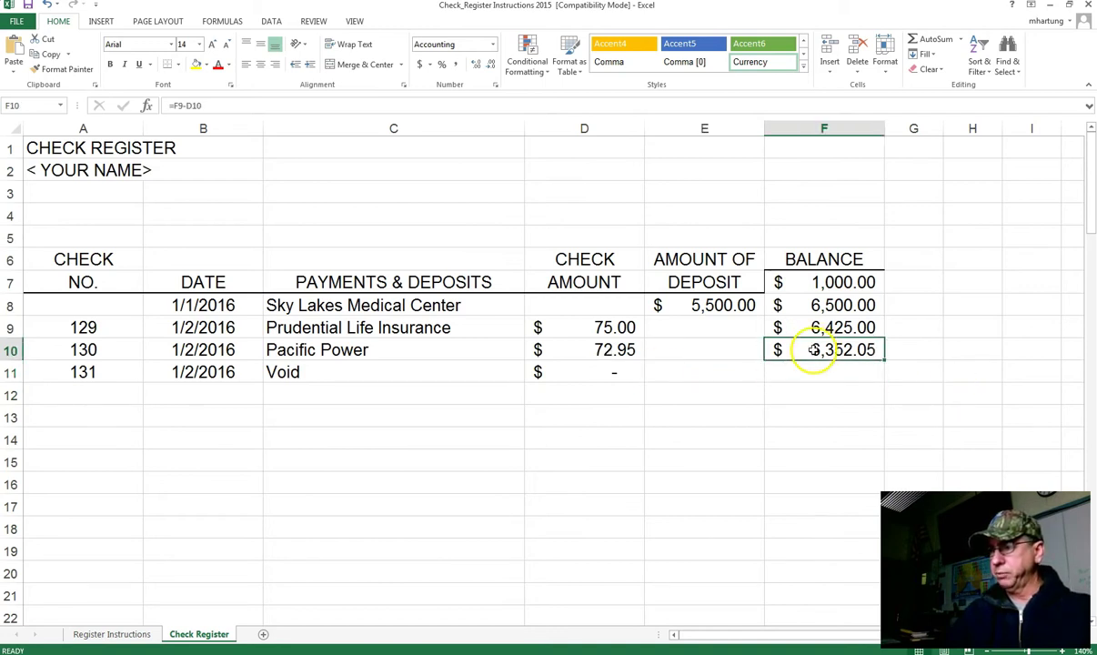
left_click(586, 371)
left_click(823, 354)
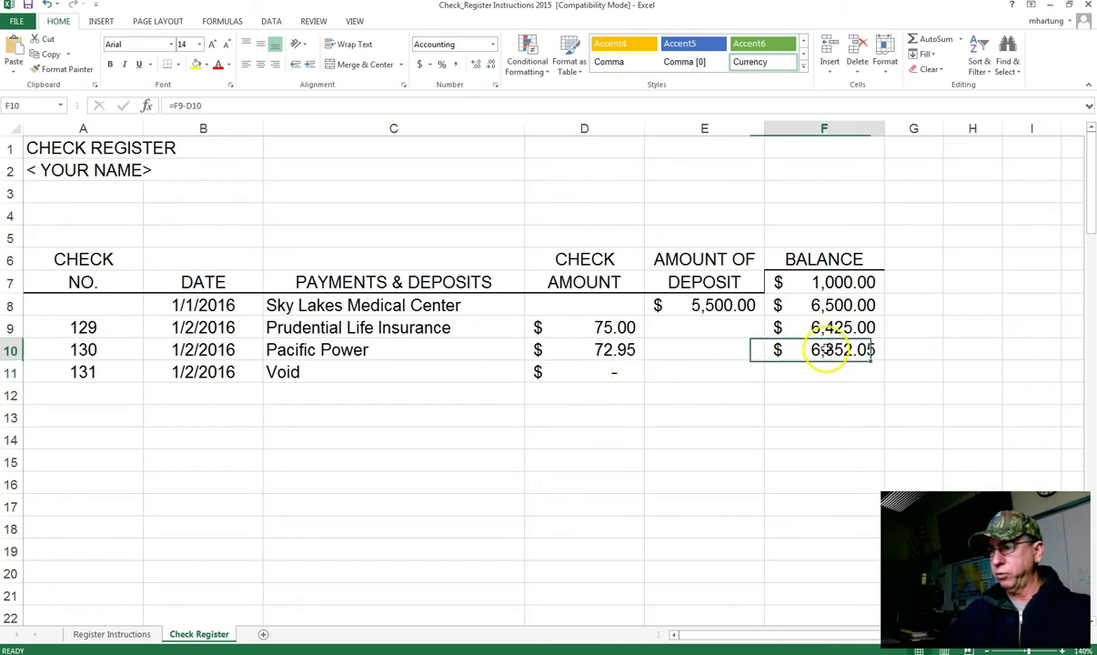
mouse_move(883, 362)
left_mouse_down()
mouse_move(874, 370)
mouse_move(884, 382)
left_mouse_up()
left_click(839, 373)
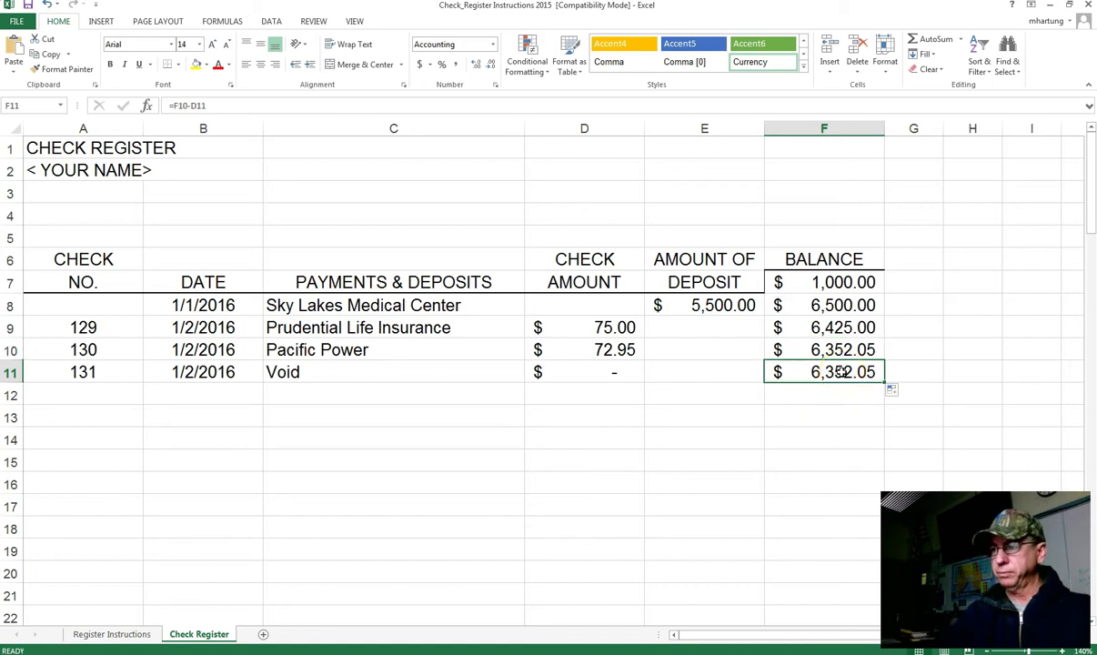
double_click(838, 373)
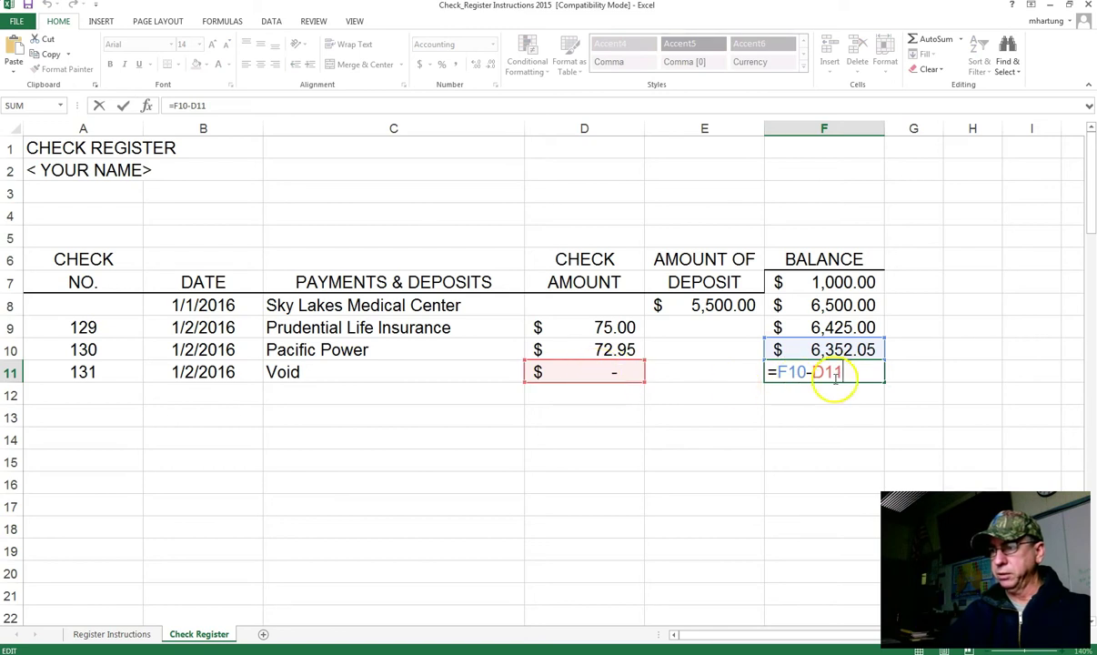
key("Return")
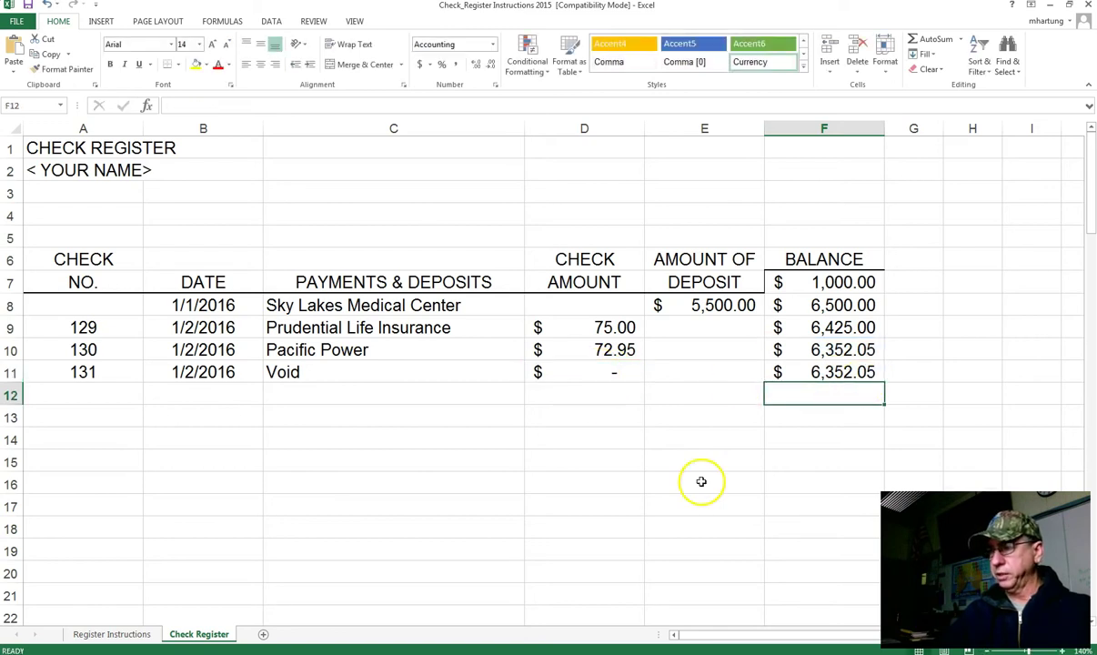
Step: Enter check number 132 dated 1/3/16 in row 12
key("Left")
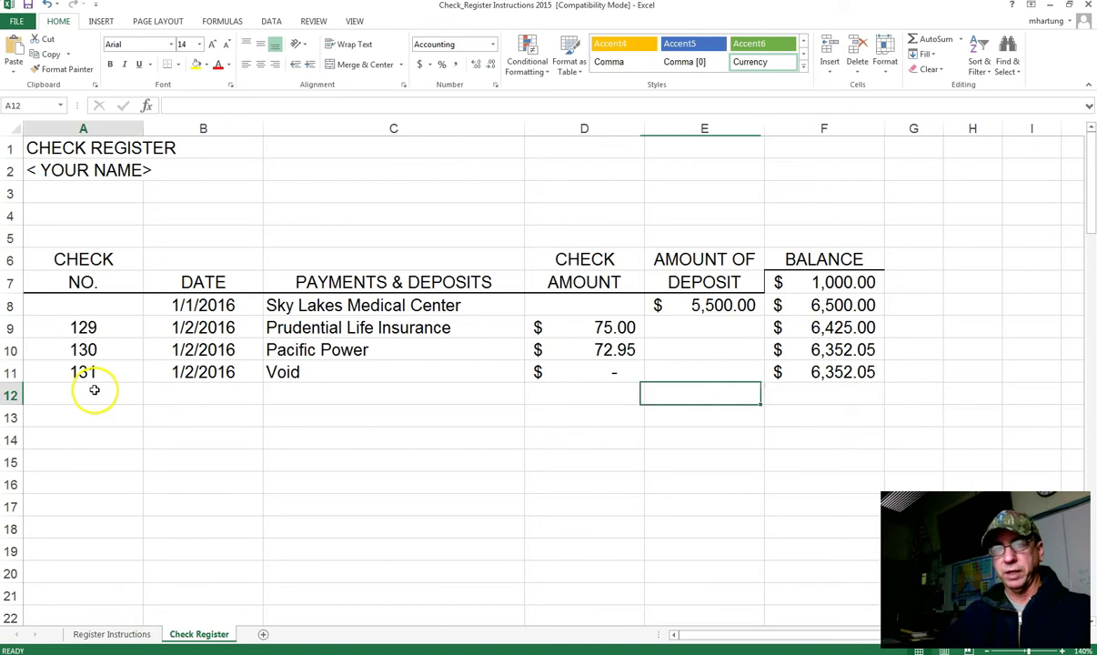
left_click(94, 389)
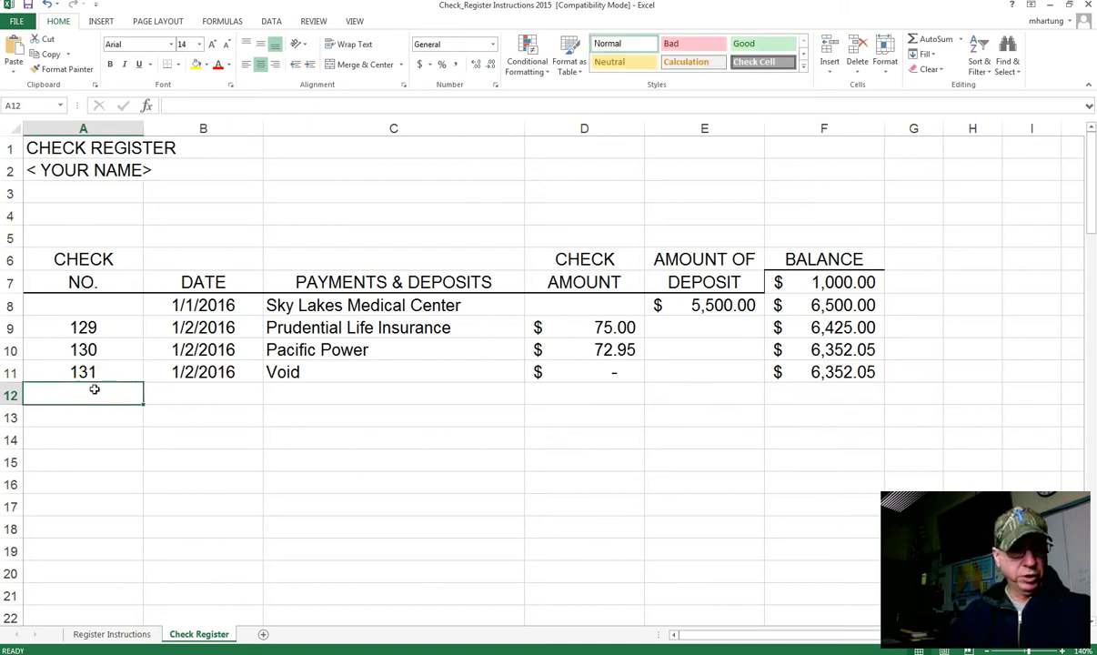
type("132")
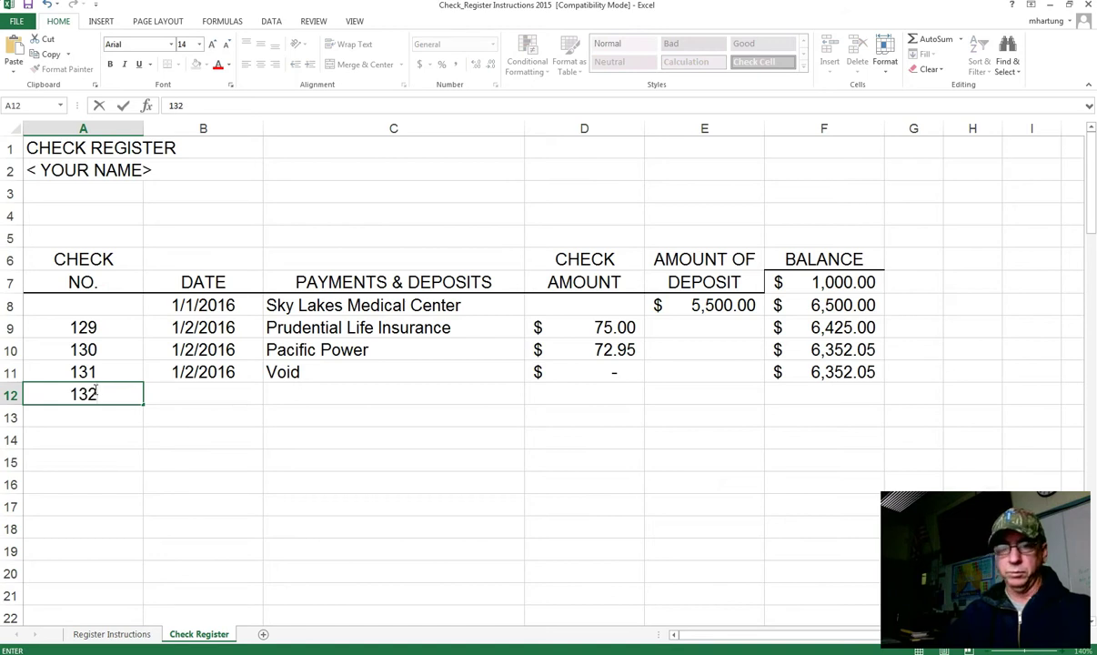
key("ctrl+Return")
key("Tab")
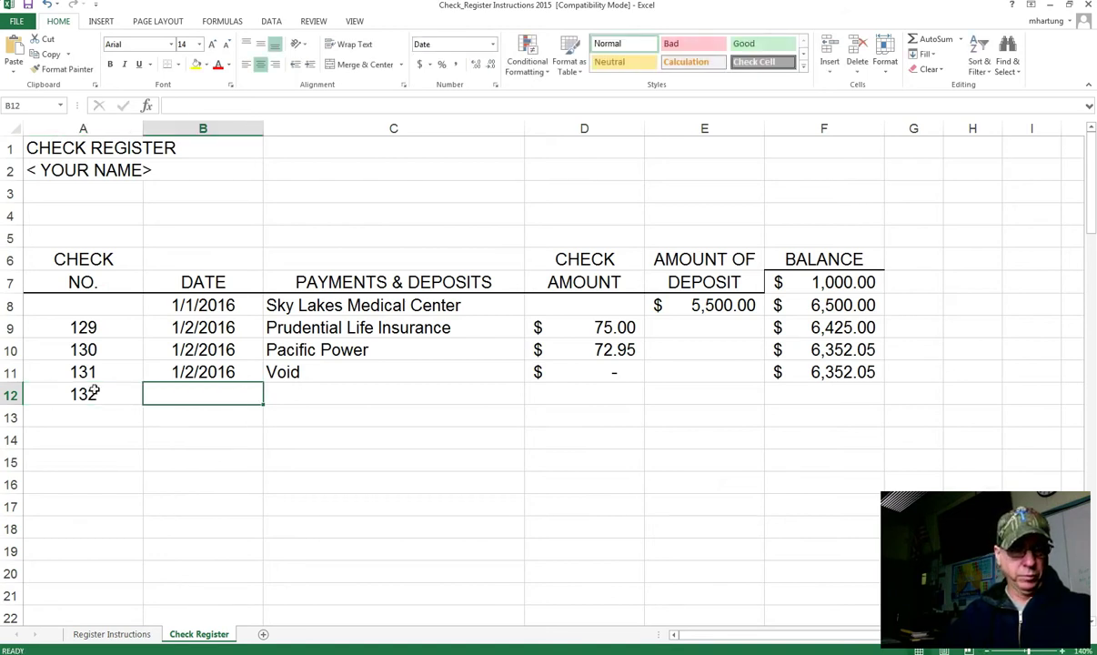
type("1/3/16")
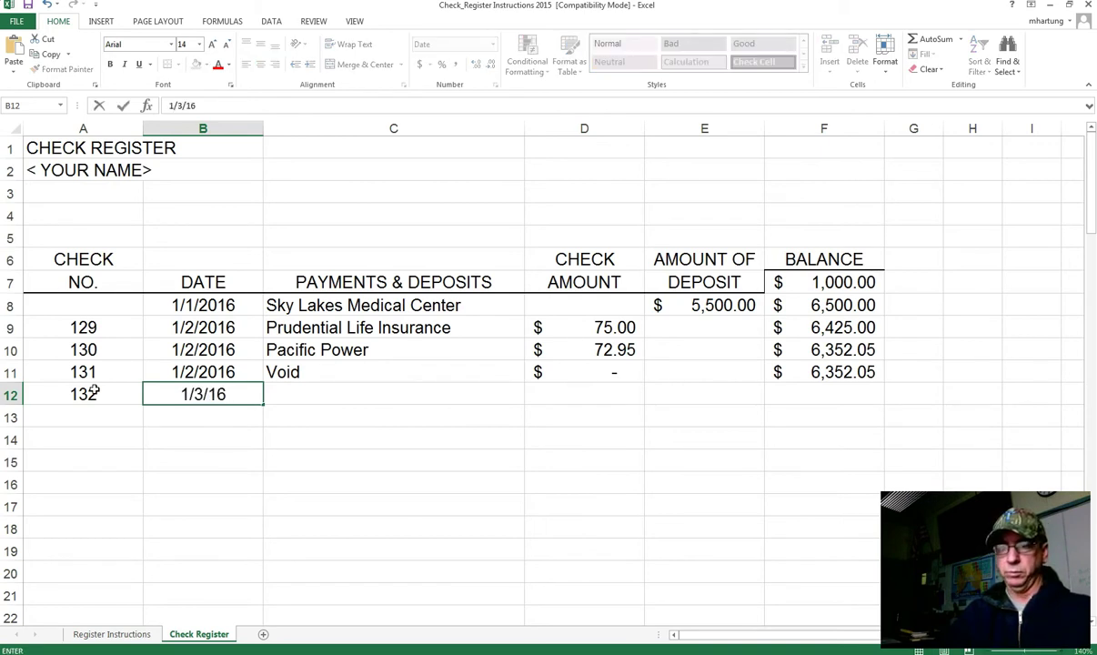
key("Tab")
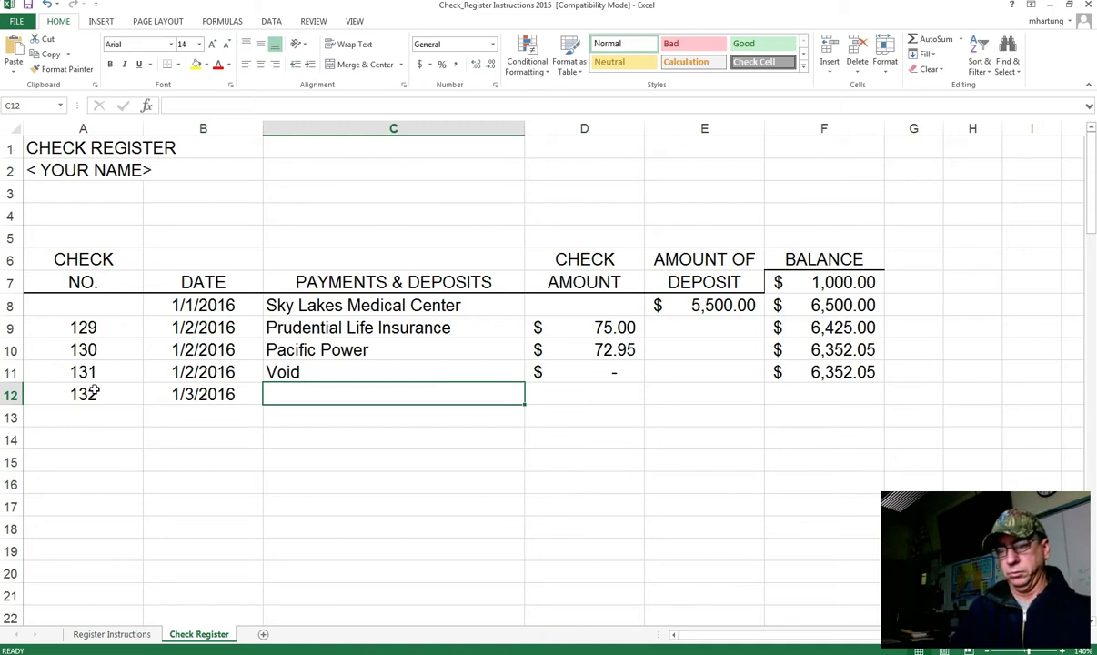
Step: Enter payee Toyota Credit Corporation and amount 500, then begin the F12 balance with =
type("Toyota Credit Corporation")
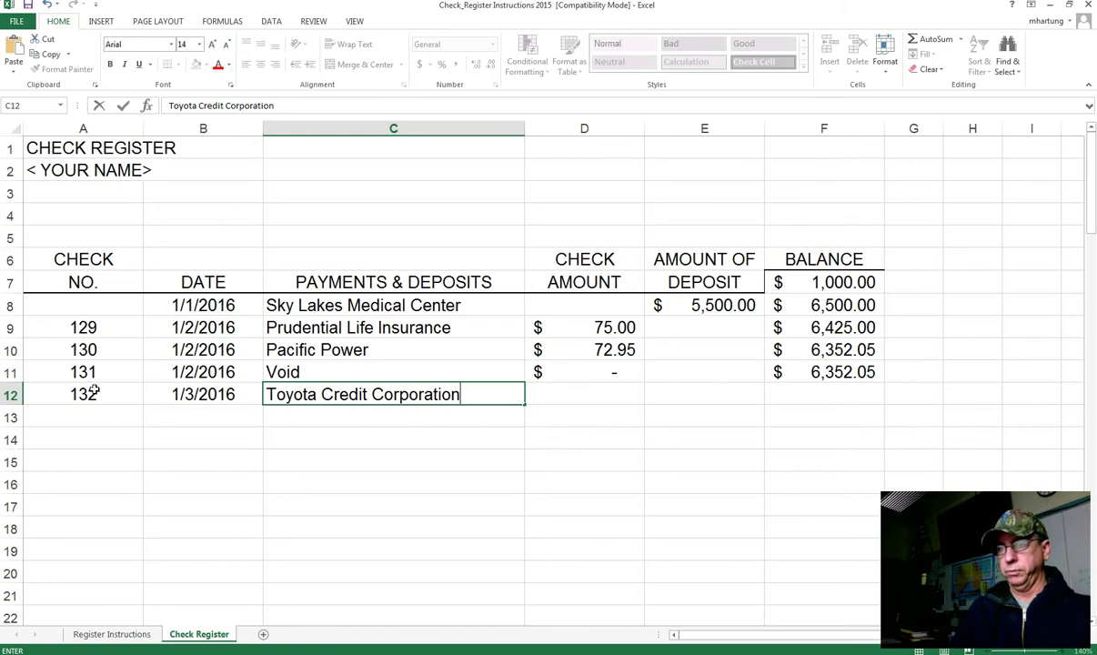
key("Tab")
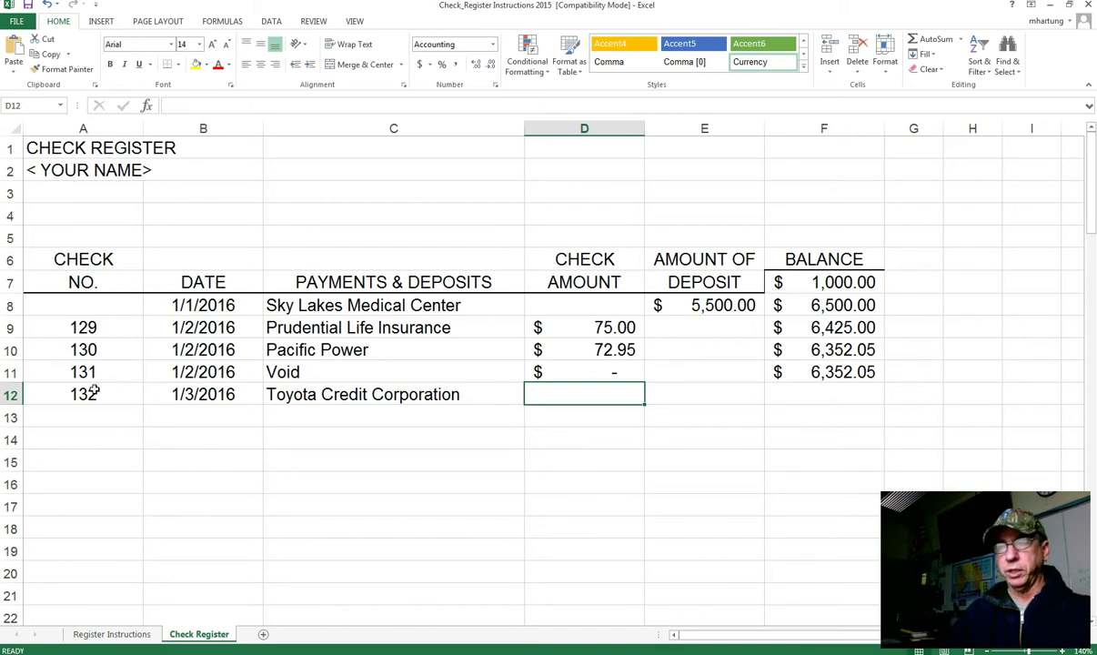
type("500")
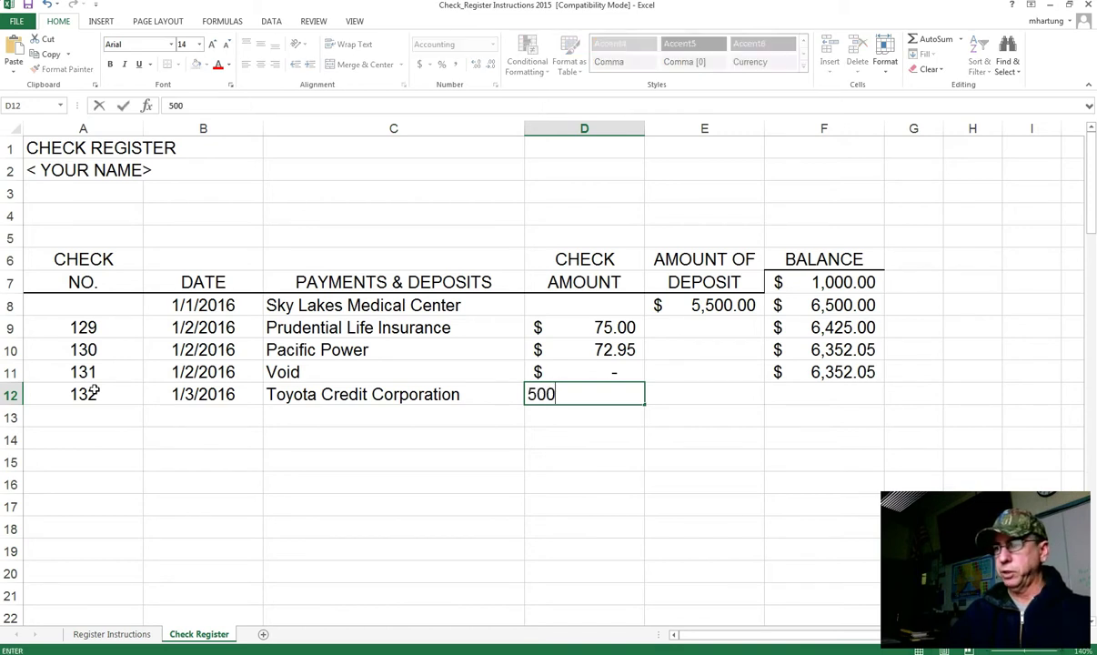
key("Tab")
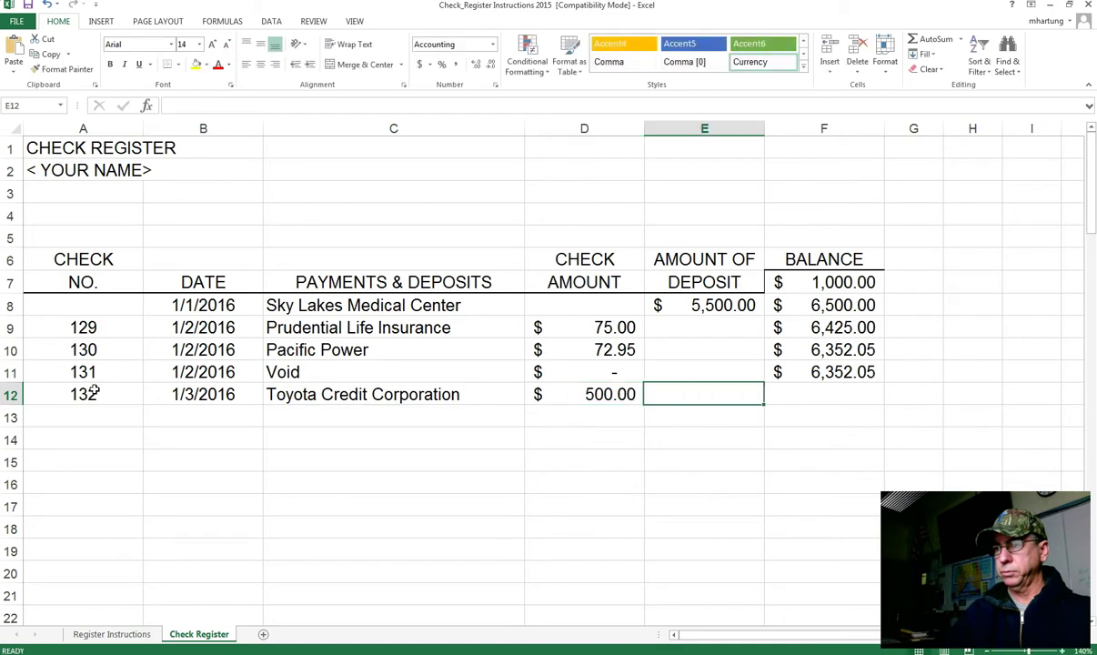
key("Tab")
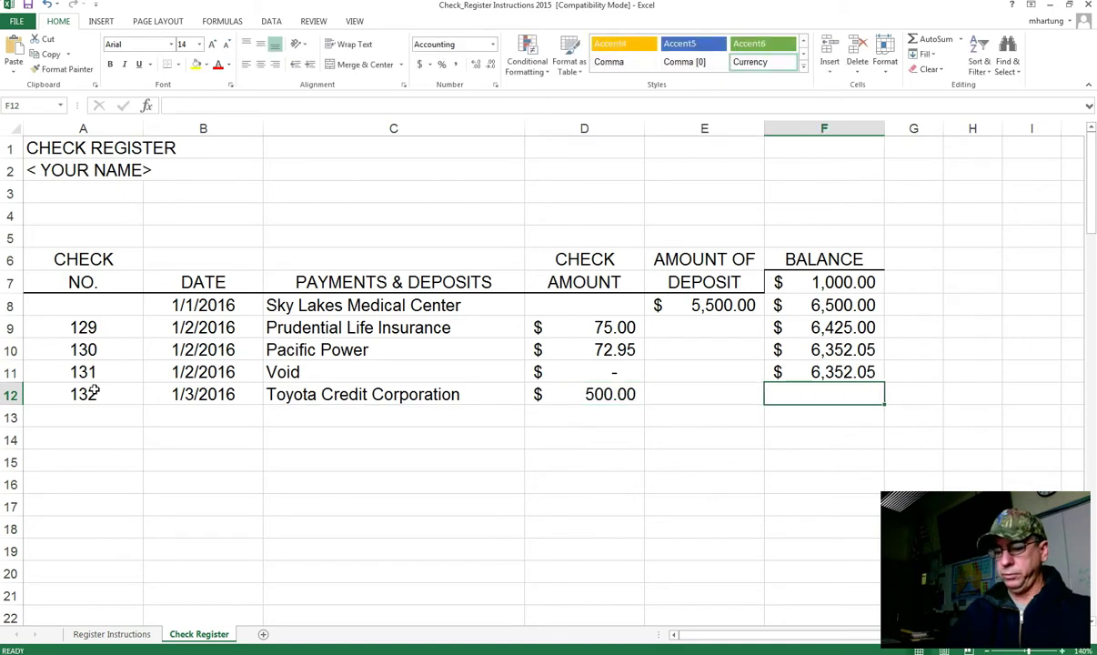
type("=")
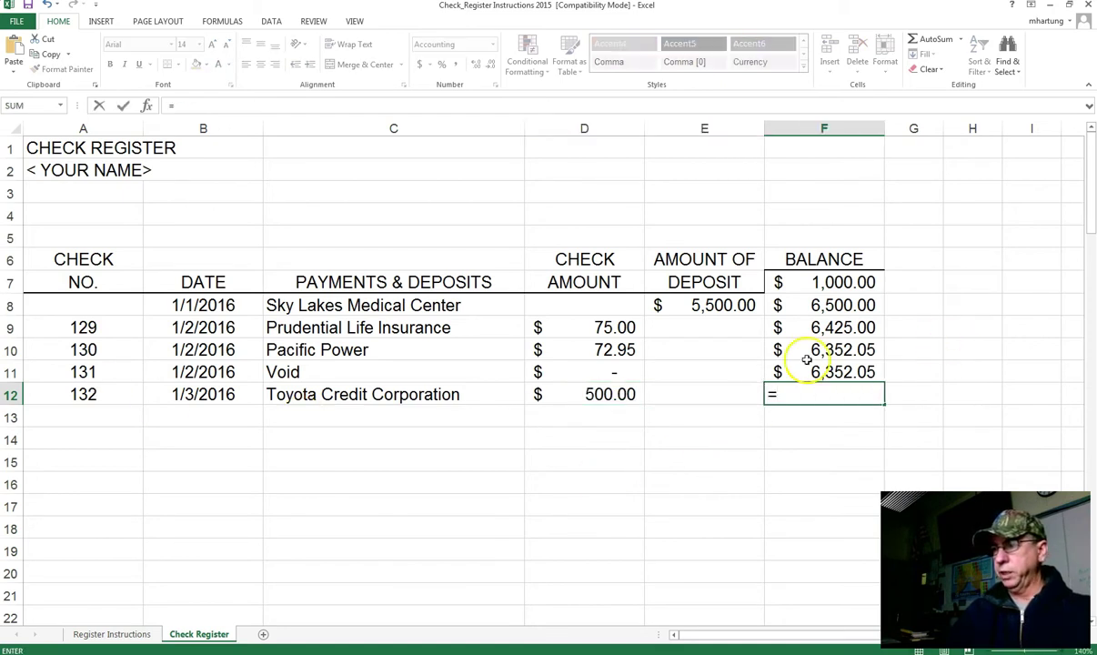
Step: Build F12's balance as =F11-D12, giving $5,852.05
left_click(842, 372)
type("-")
left_click(604, 396)
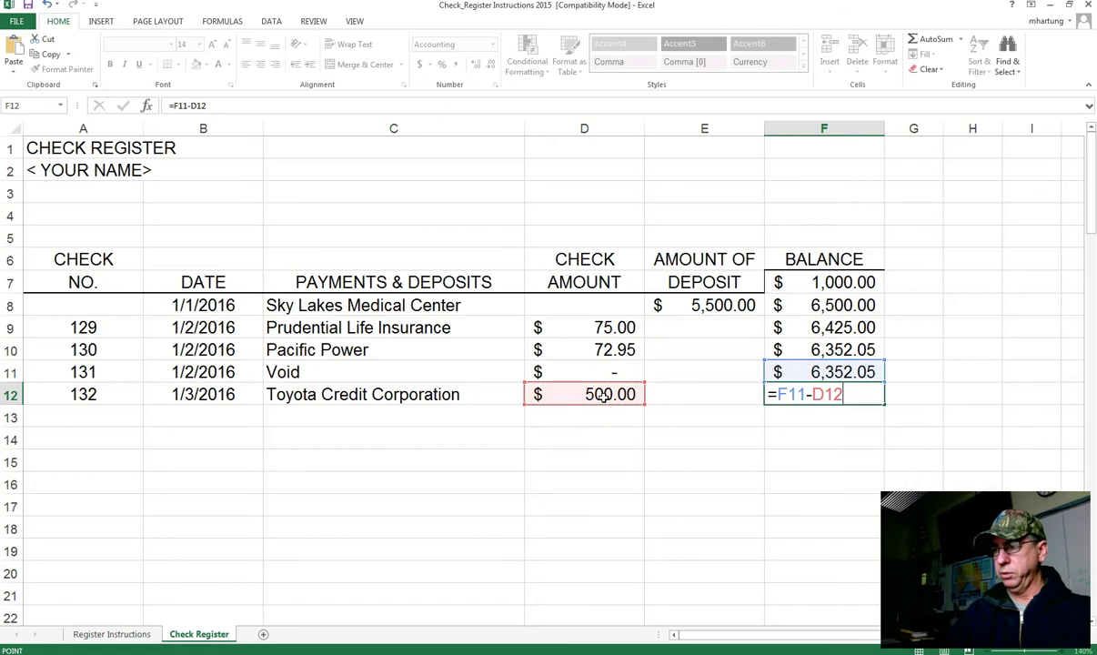
key("Return")
Step: Review the $500.00 amount in D12 against the check amount and deposit columns
left_click(591, 397)
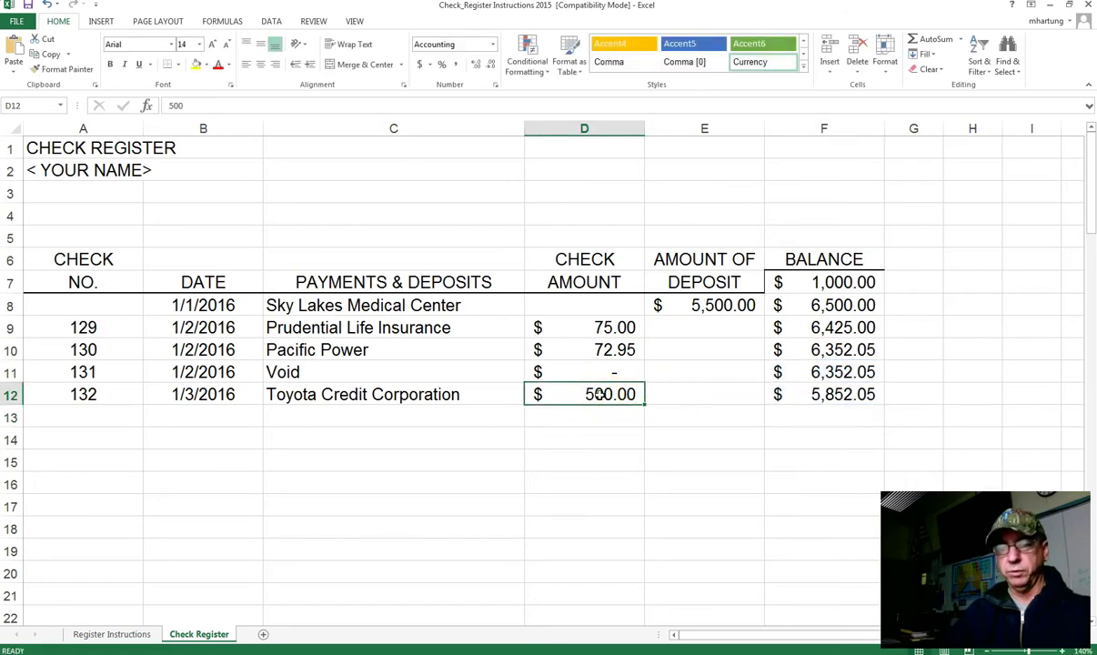
left_click(696, 275)
left_click(611, 278)
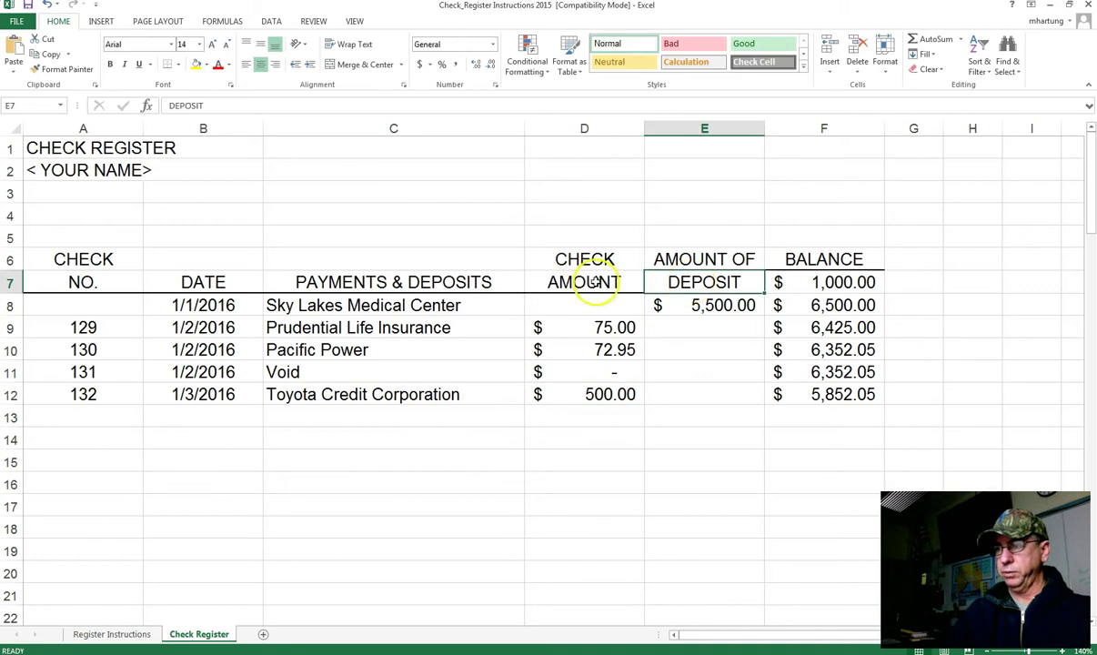
left_click(608, 396)
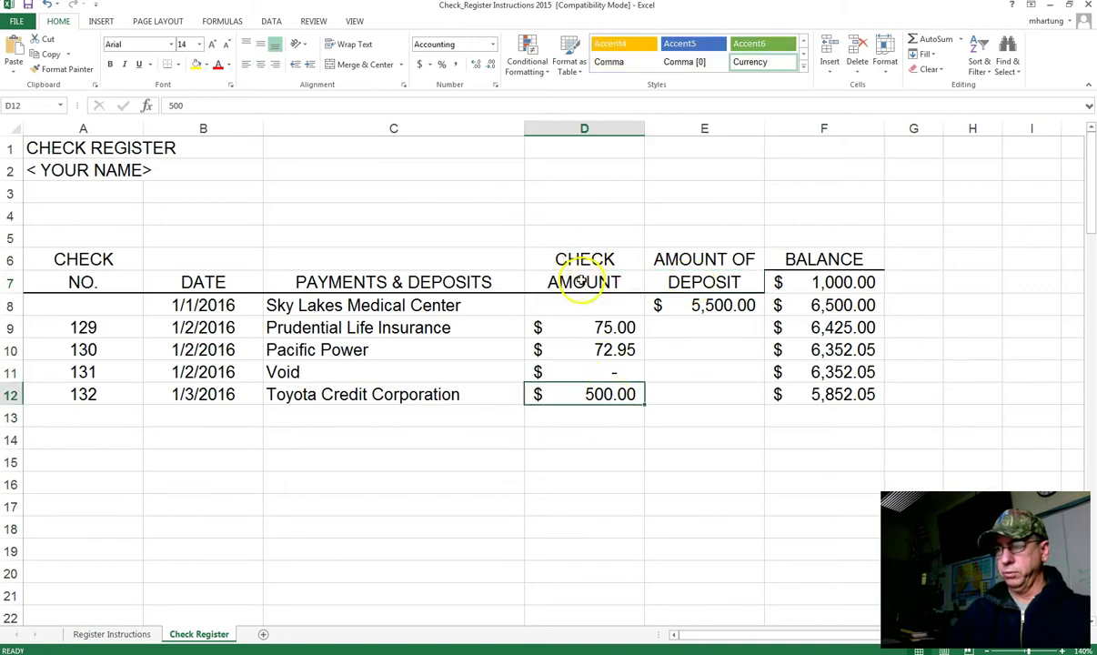
left_click_drag(587, 261, 568, 393)
left_click(602, 392)
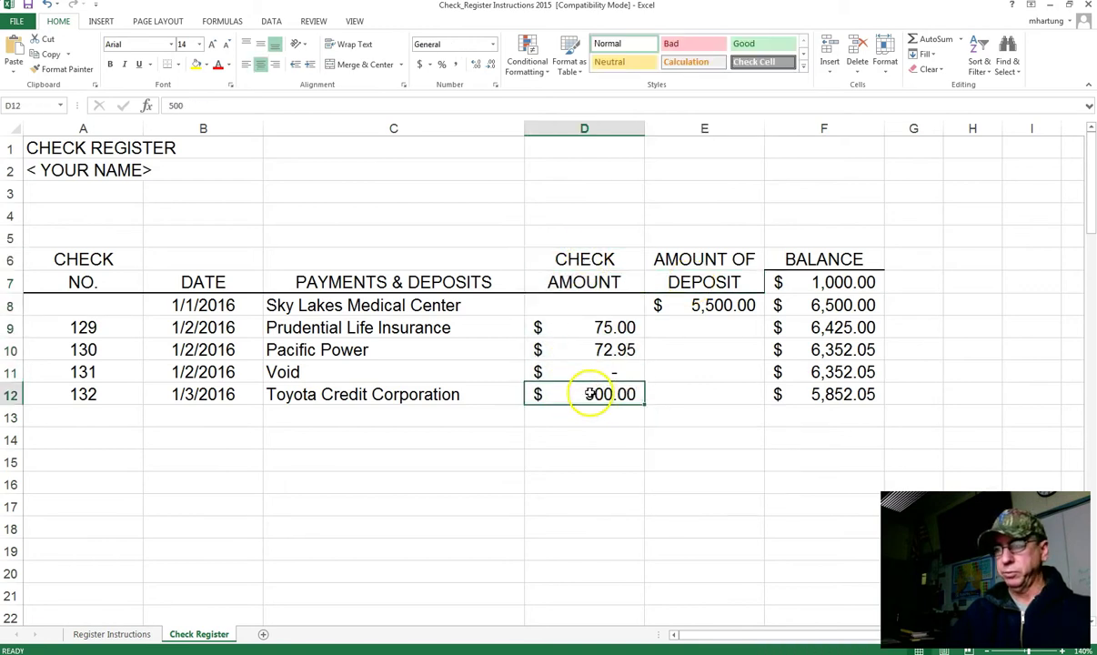
left_click(113, 415)
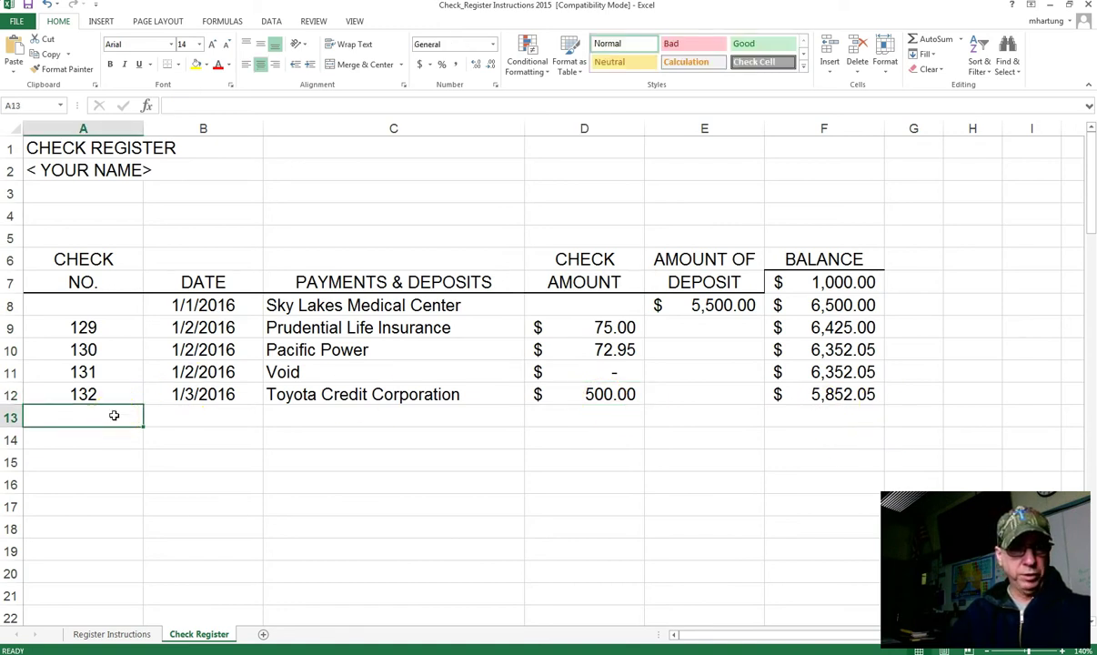
Step: Enter check 133, date 1/4/16, payee Jock's Supermarket and amount 47.45 across row 13
type("133")
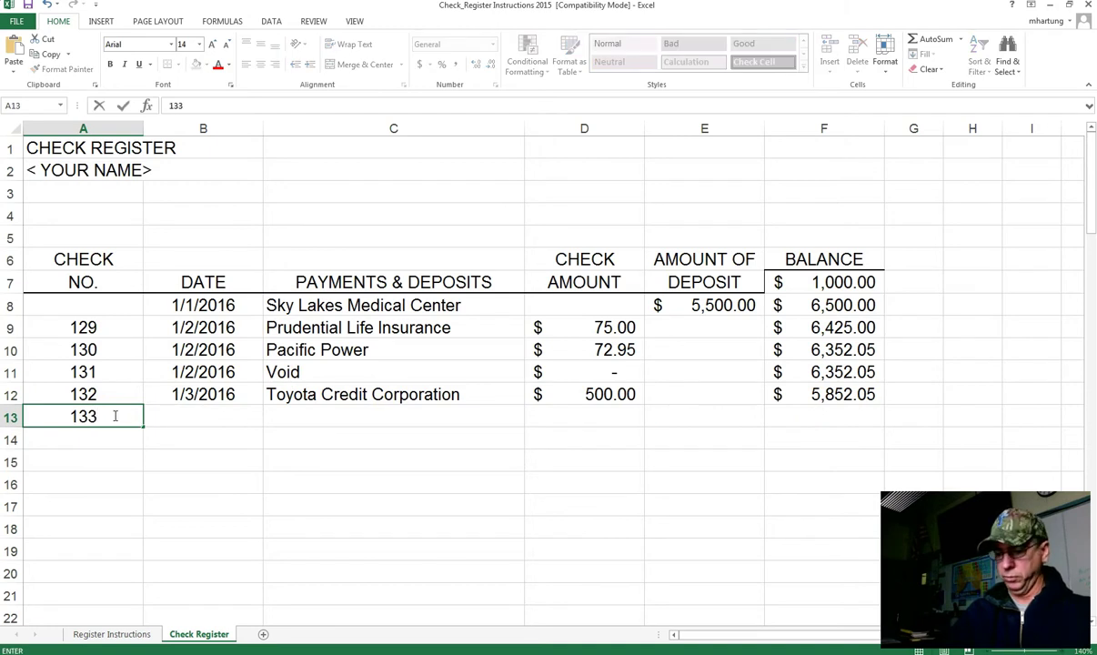
key("Tab")
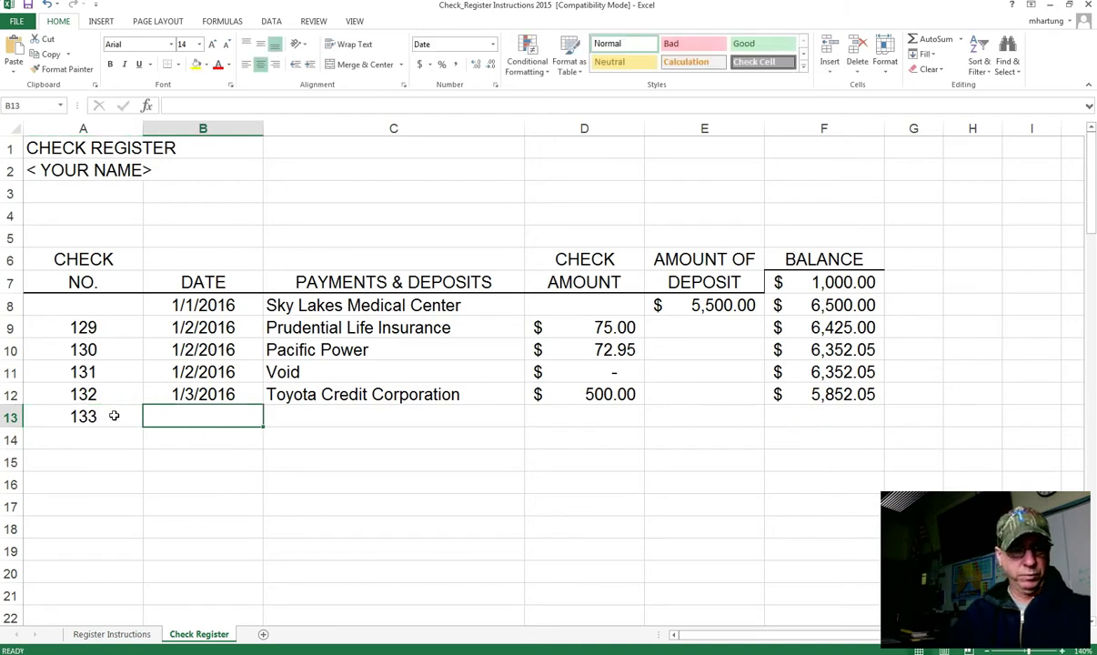
type("1/4/16")
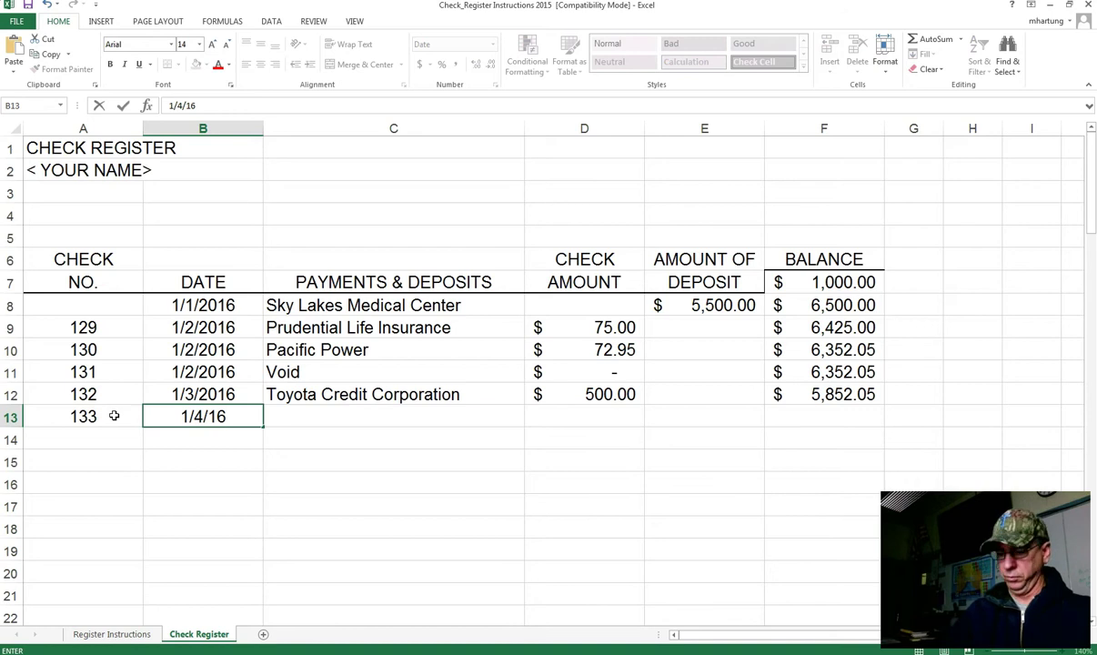
key("Tab")
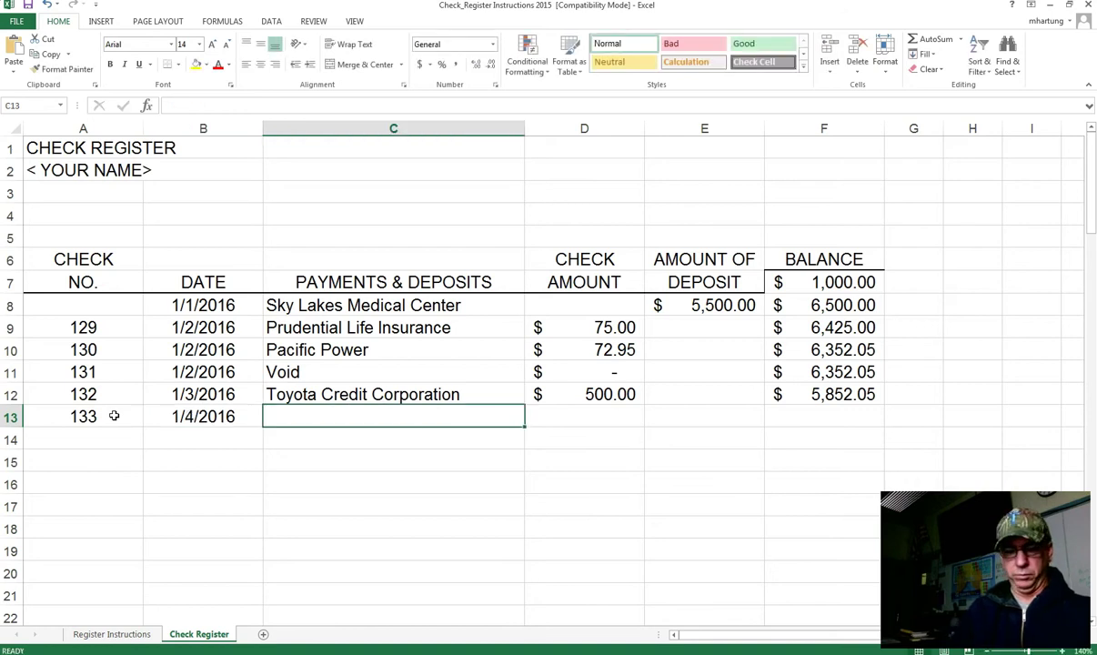
type("Joc")
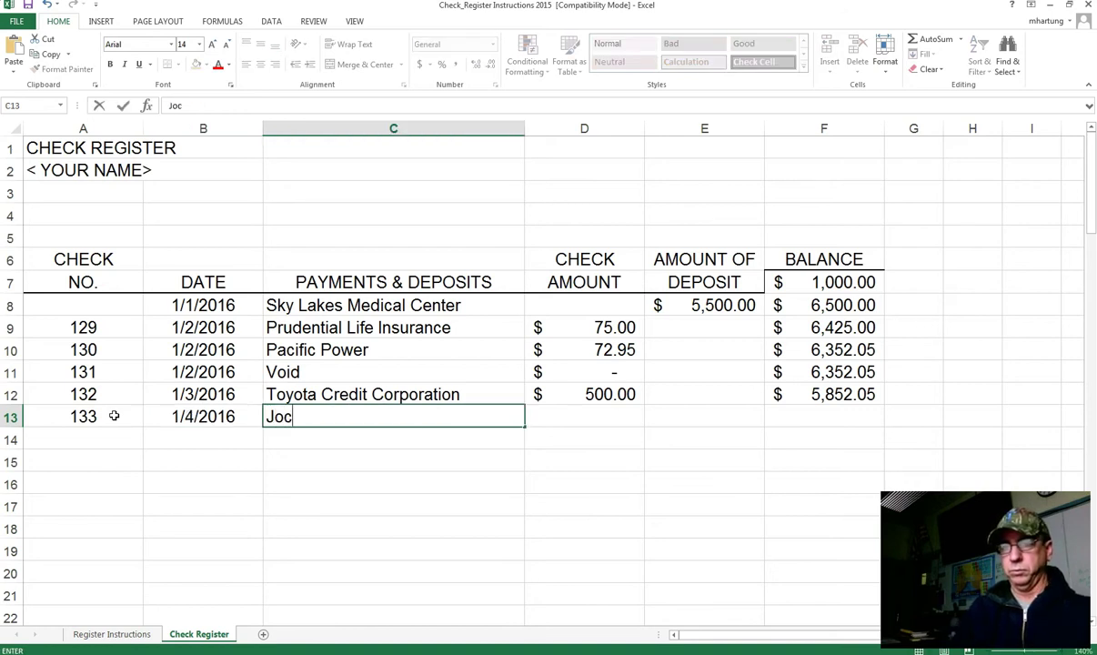
type("k's Supe")
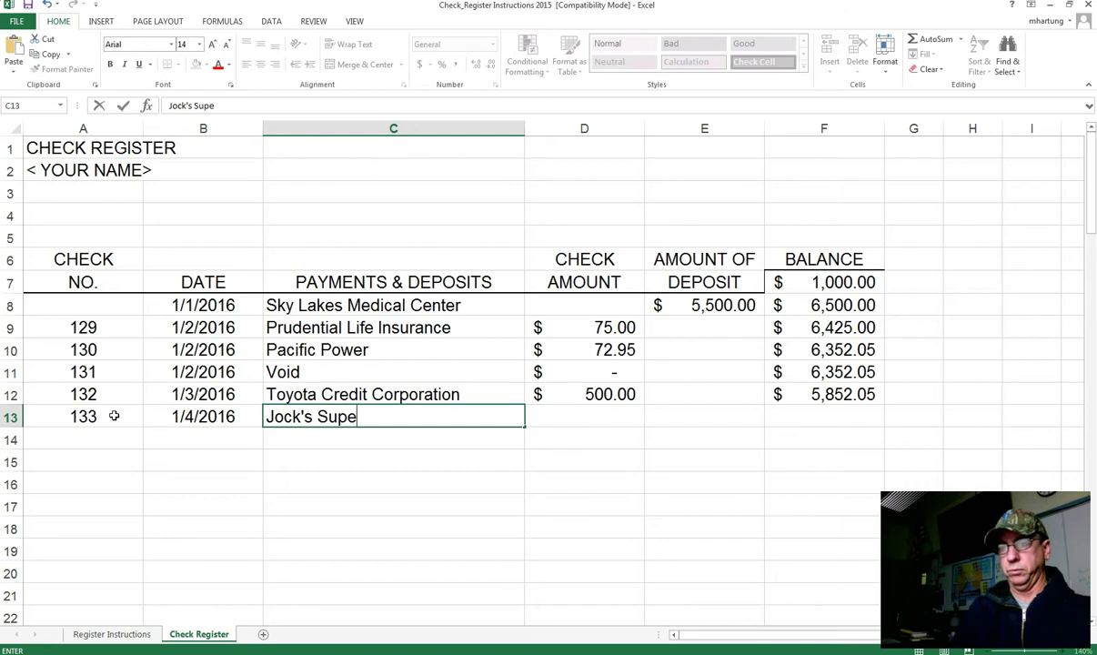
type("rmarket")
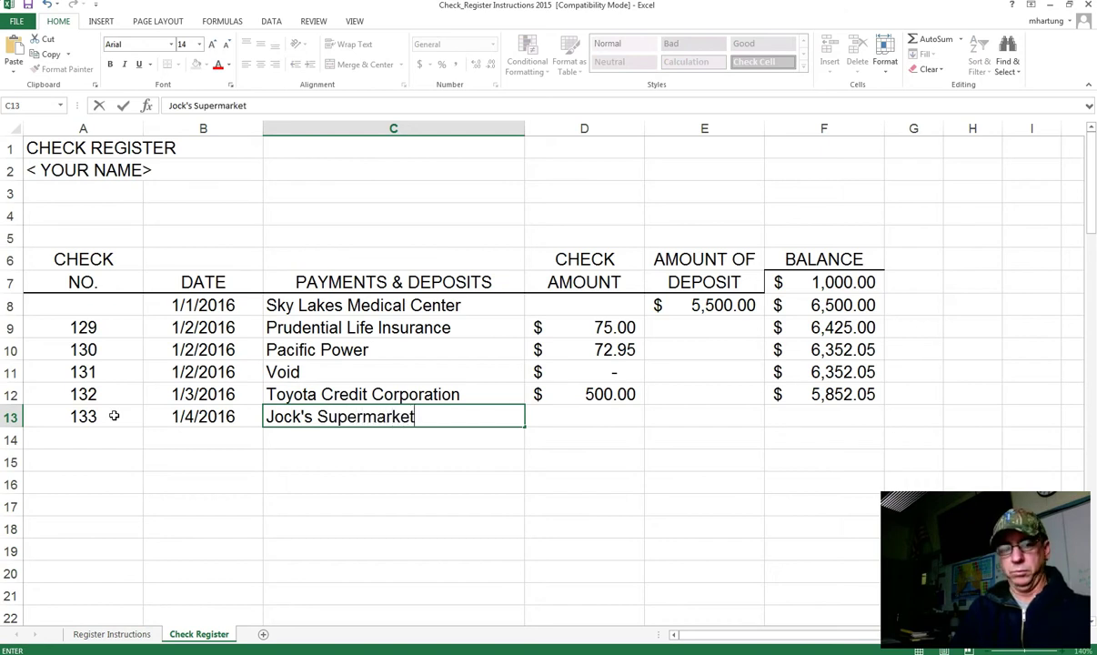
key("Tab")
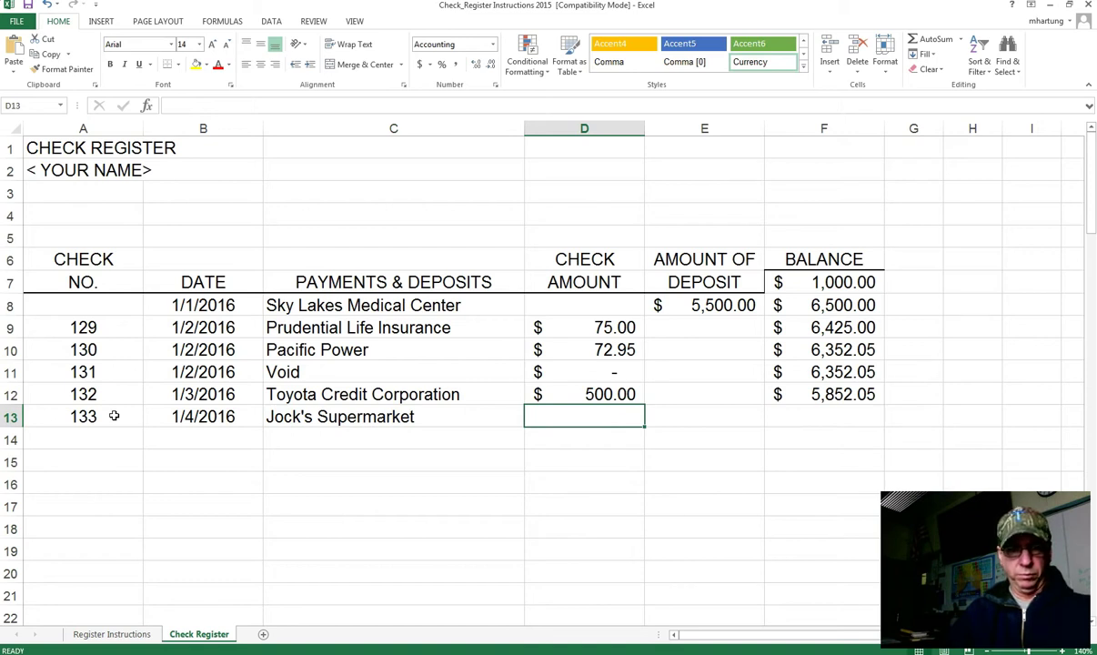
type("47.45")
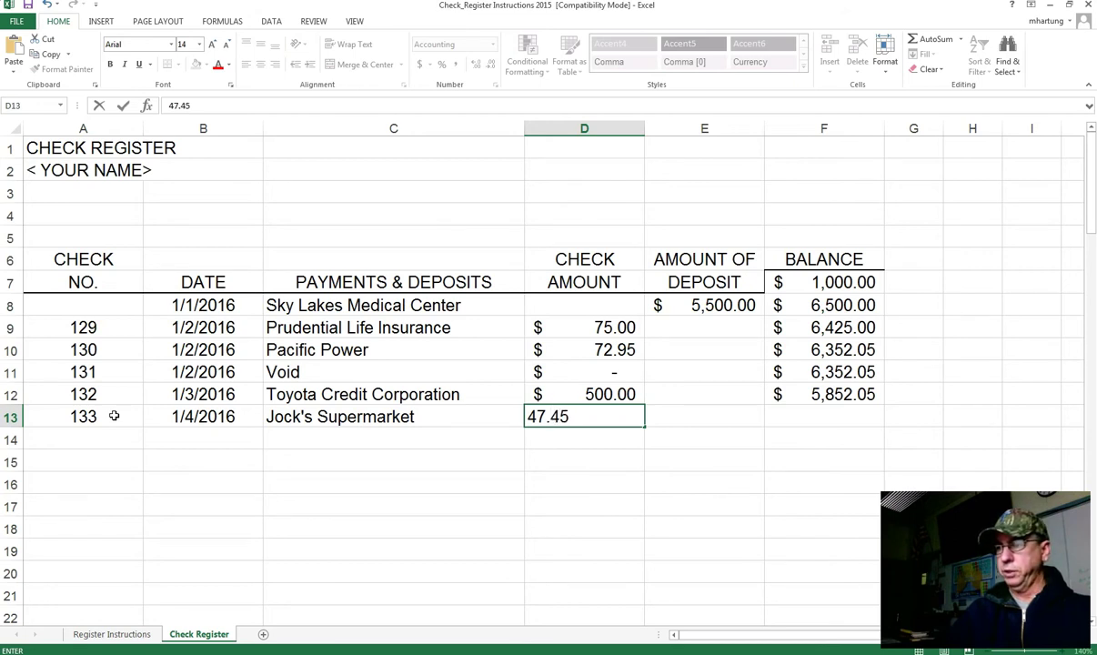
key("Tab")
key("Tab")
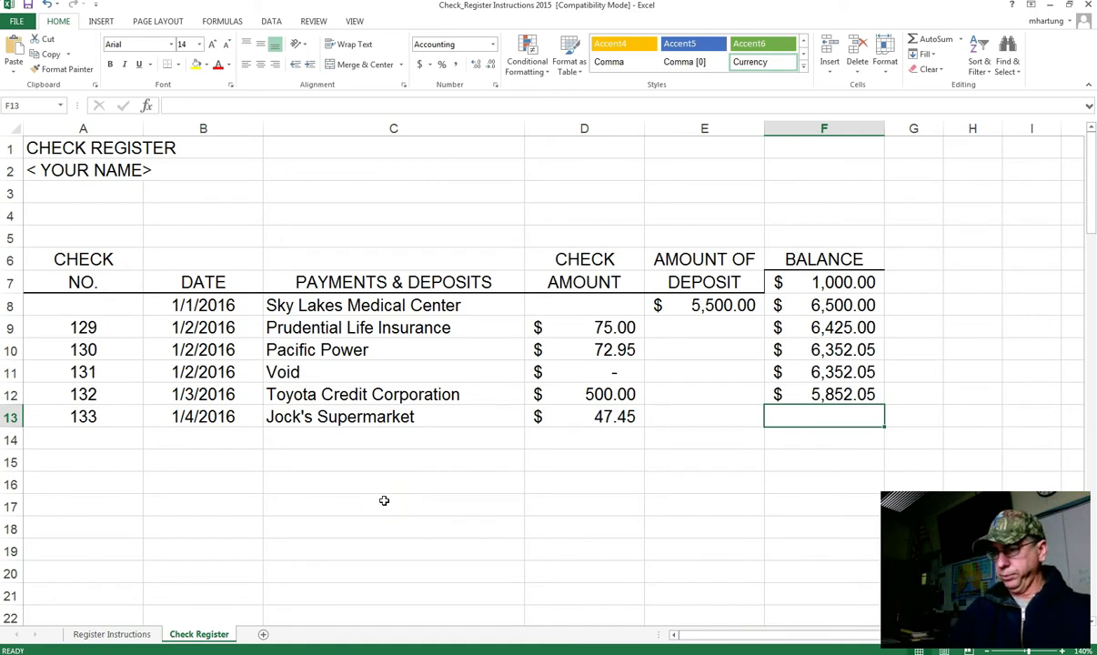
Step: Re-enter F12's balance formula as =F11-D12
left_click(851, 397)
type("=F11-D12")
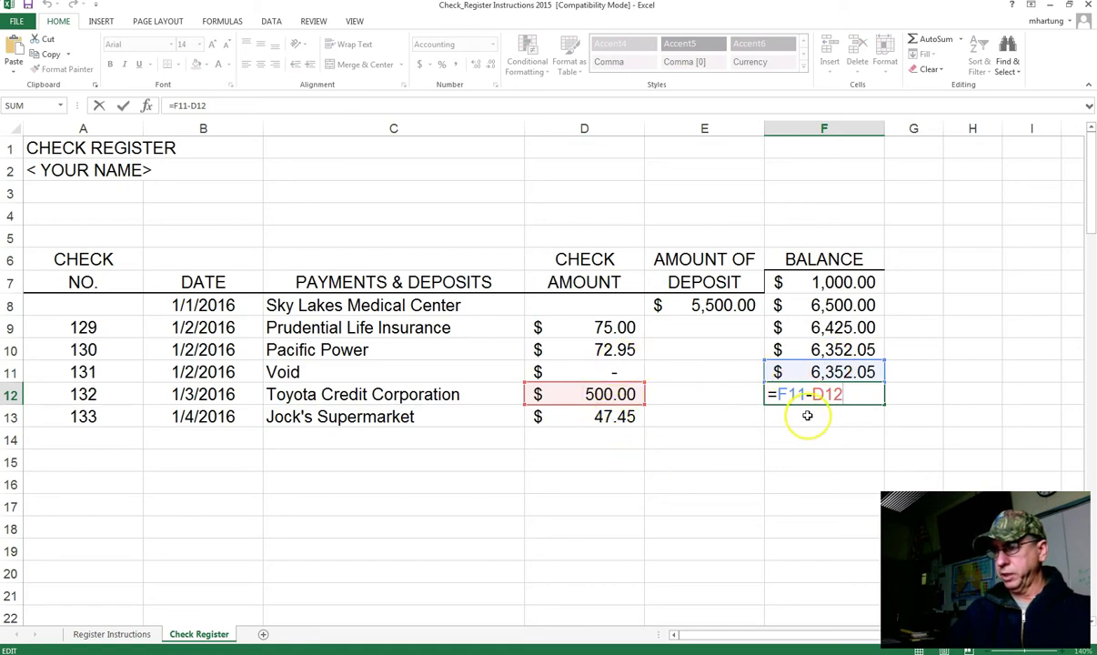
key("ctrl+Return")
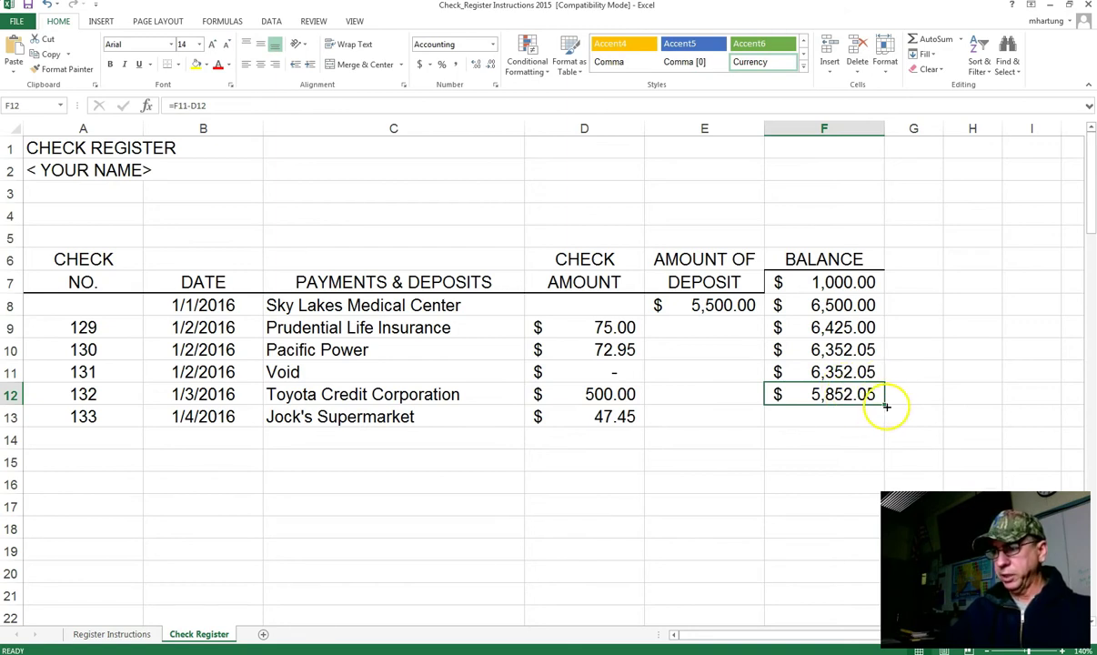
Step: Fill the balance formula down to F13 (=F12-D13), showing $5,804.60
left_click_drag(885, 407, 875, 425)
left_click(828, 387)
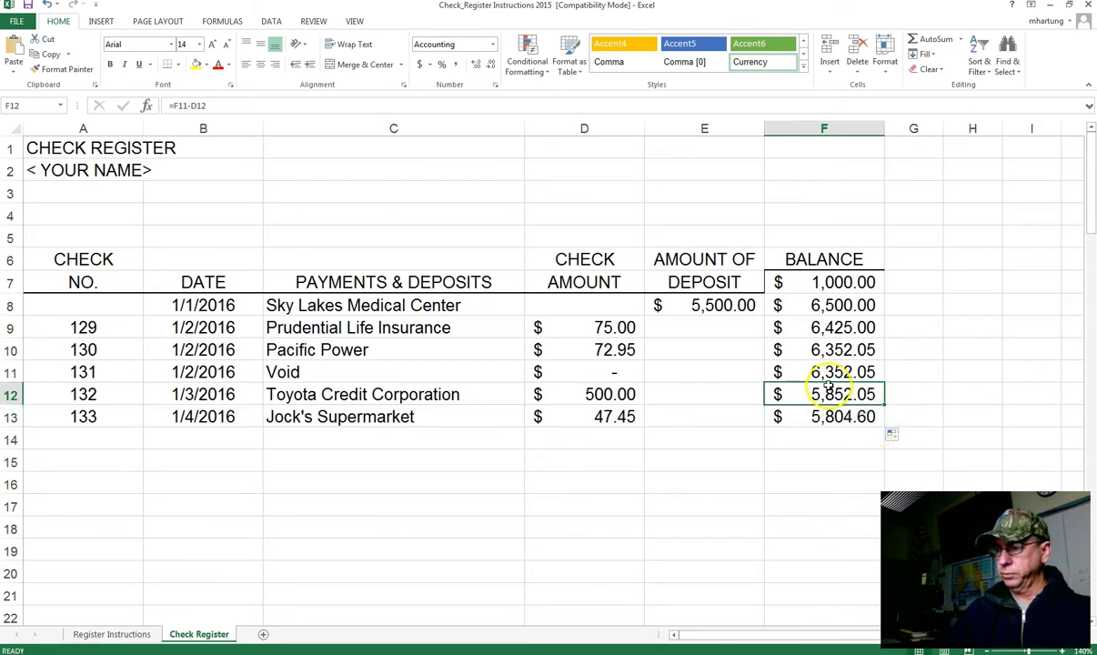
left_click(827, 419)
left_click(820, 389)
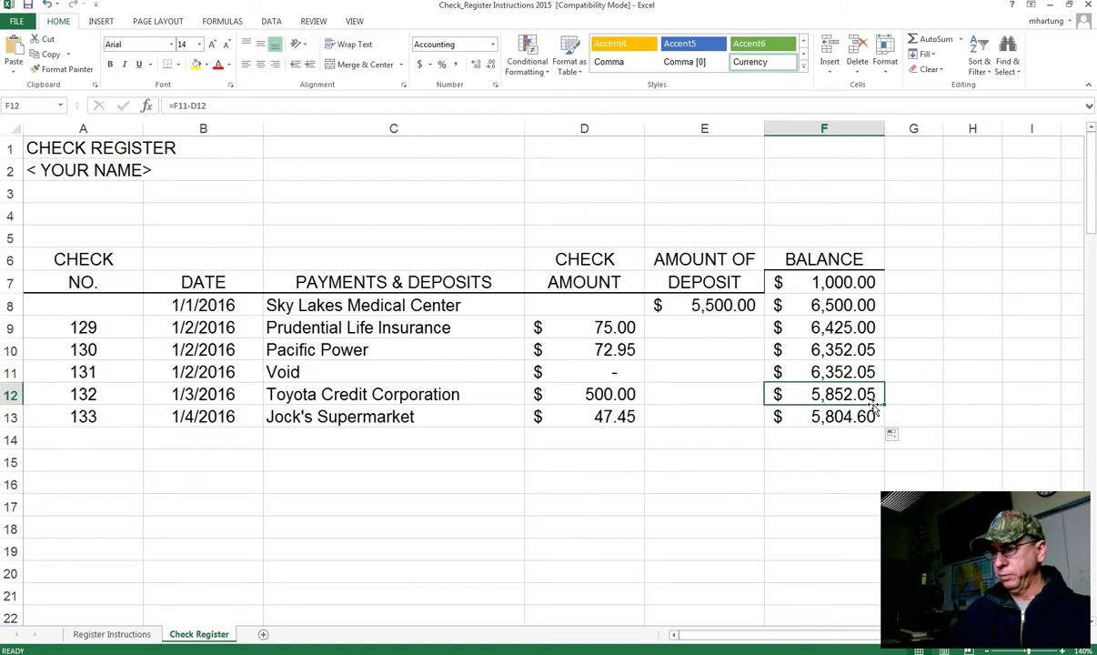
left_click(882, 405)
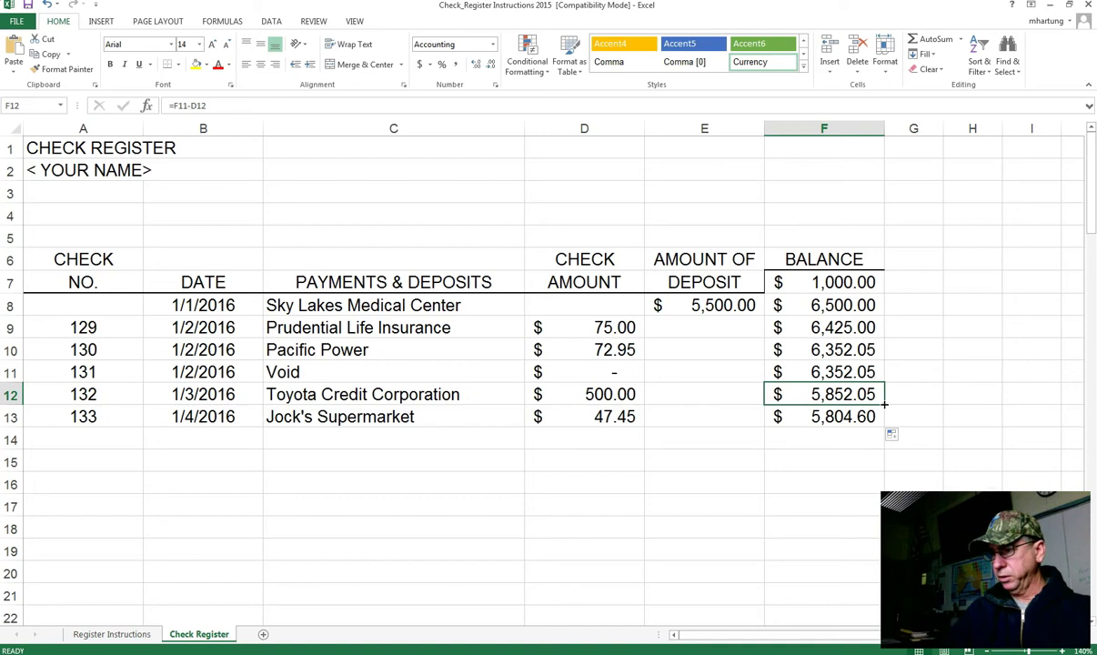
mouse_move(882, 404)
left_mouse_down()
mouse_move(892, 421)
mouse_move(893, 393)
mouse_move(887, 407)
left_mouse_up()
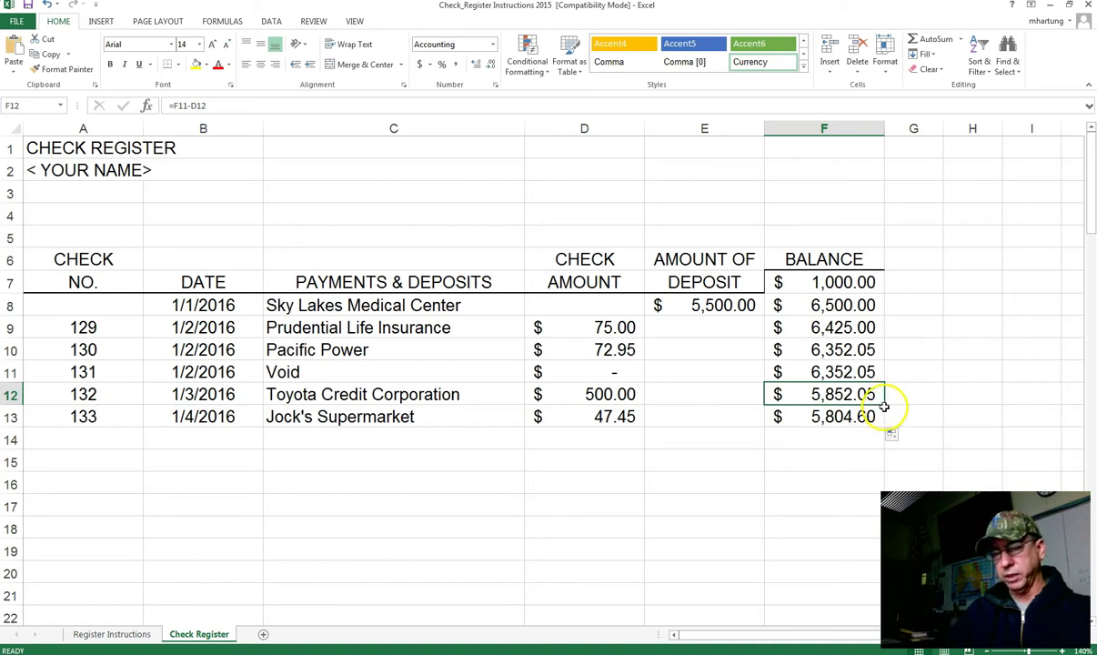
left_click(887, 421)
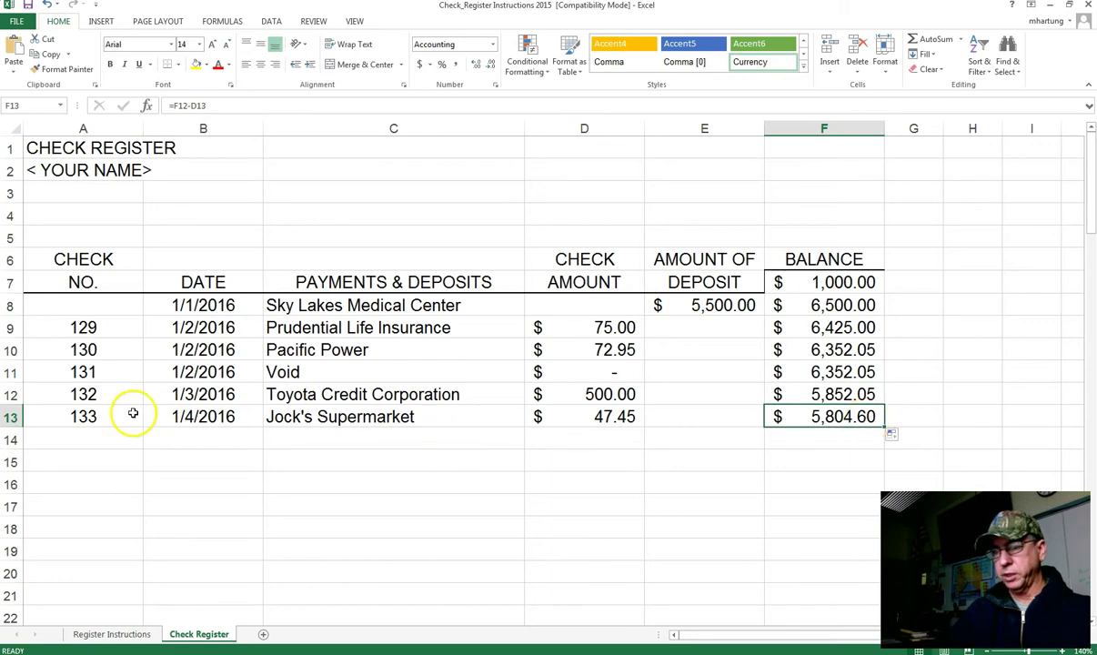
left_click(110, 438)
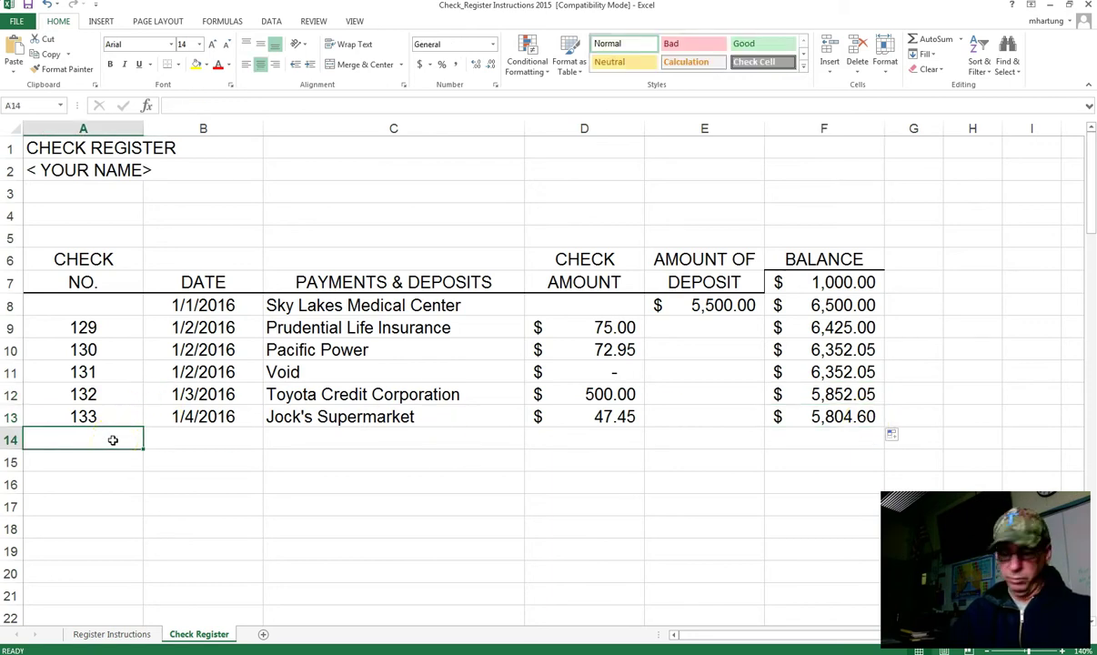
Step: Enter check 134 dated 1/4/2016 with the payee's name and amount 225 in row 14
type("134")
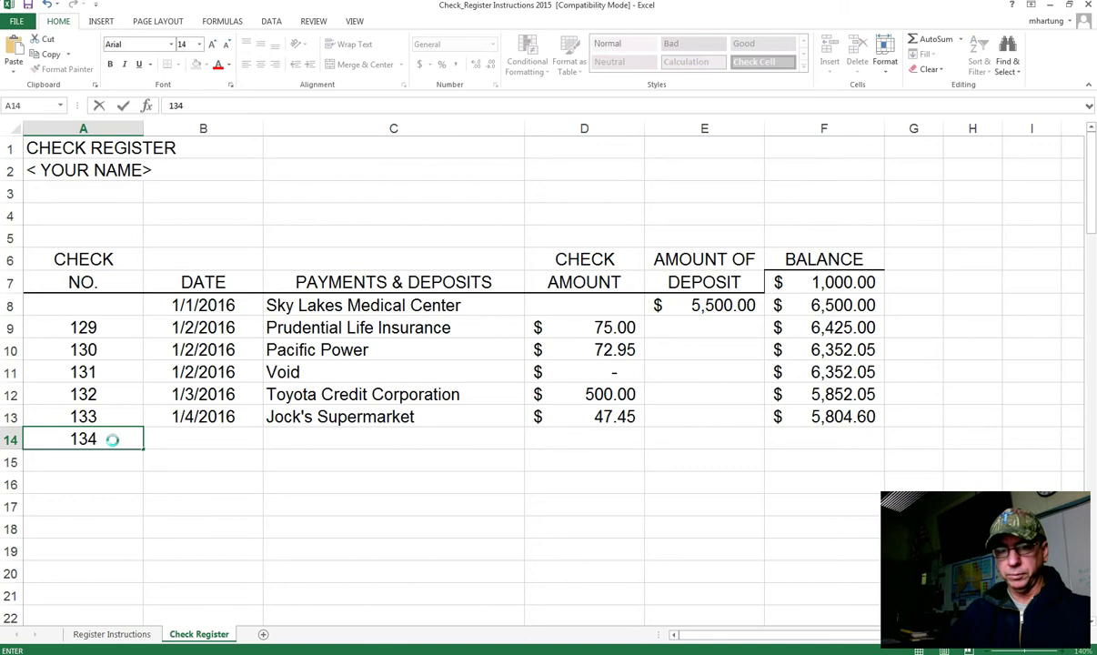
key("Tab")
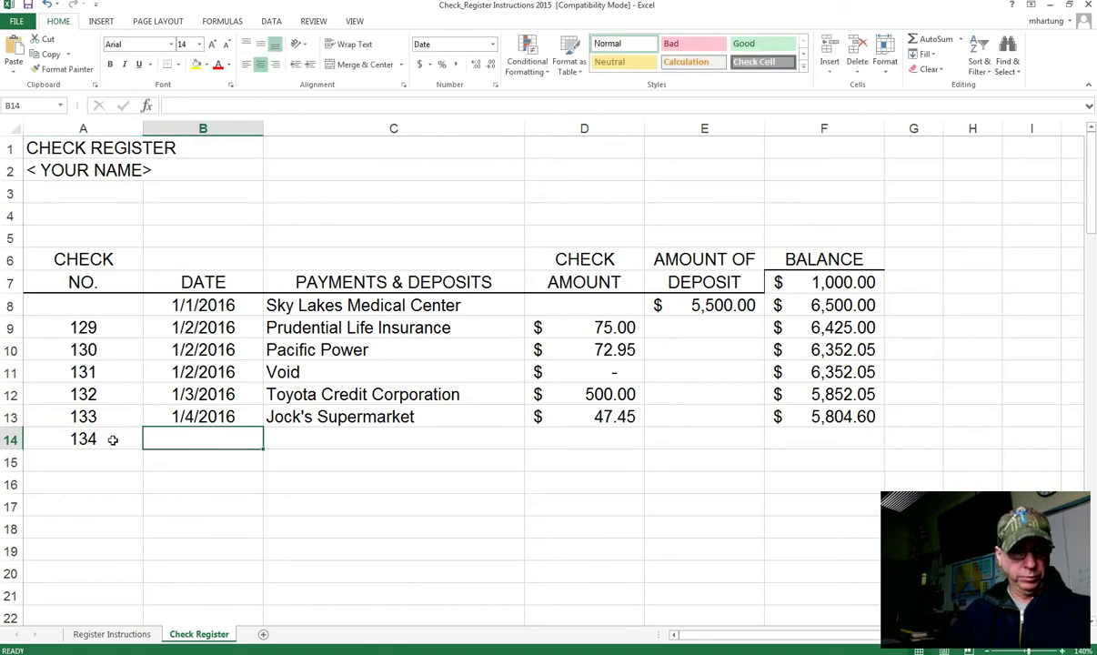
type("1/")
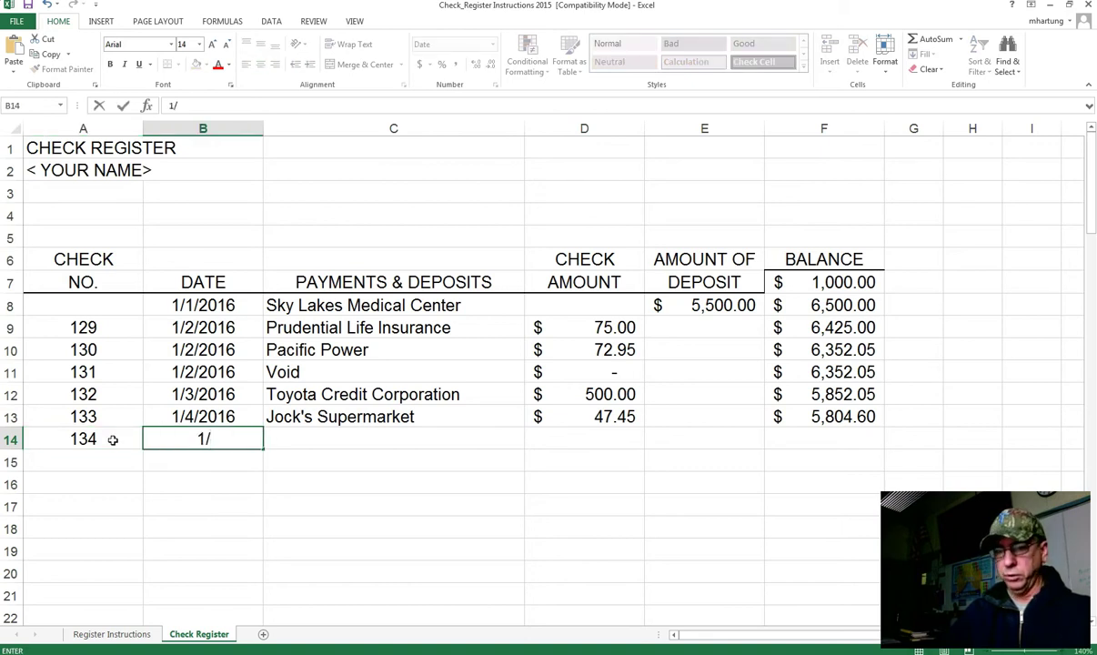
type("4/2016")
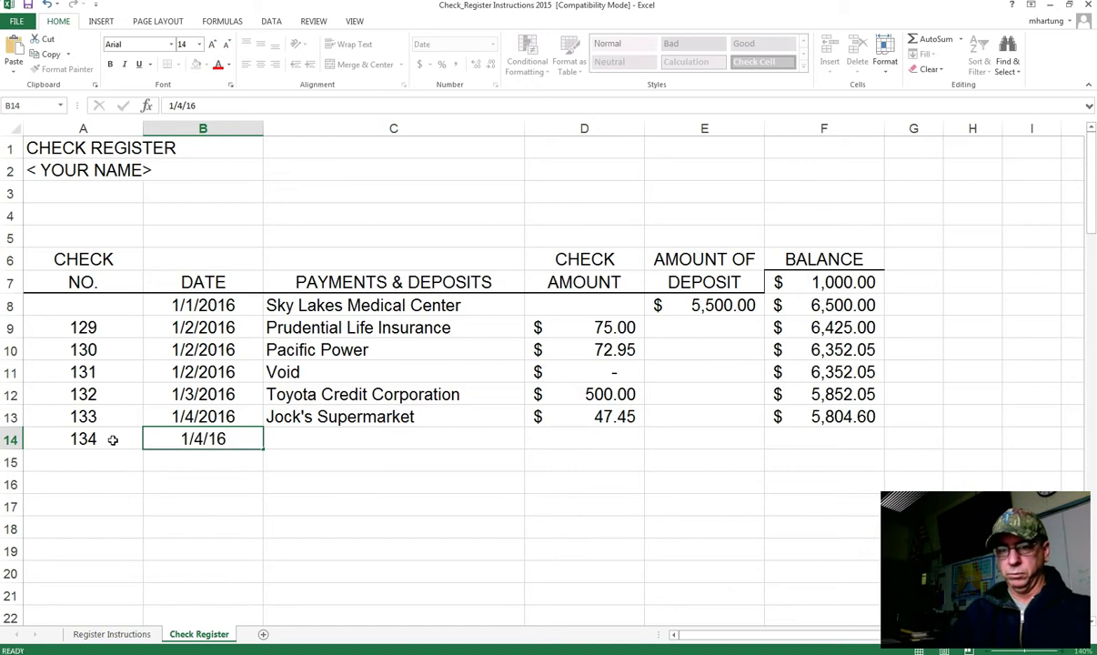
key("Tab")
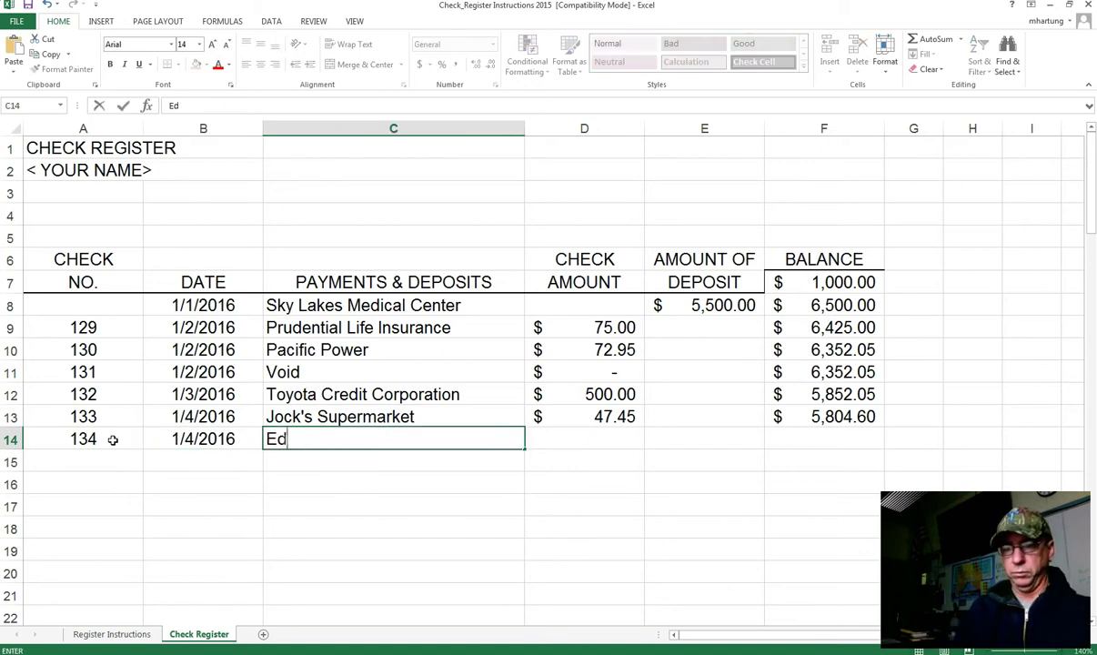
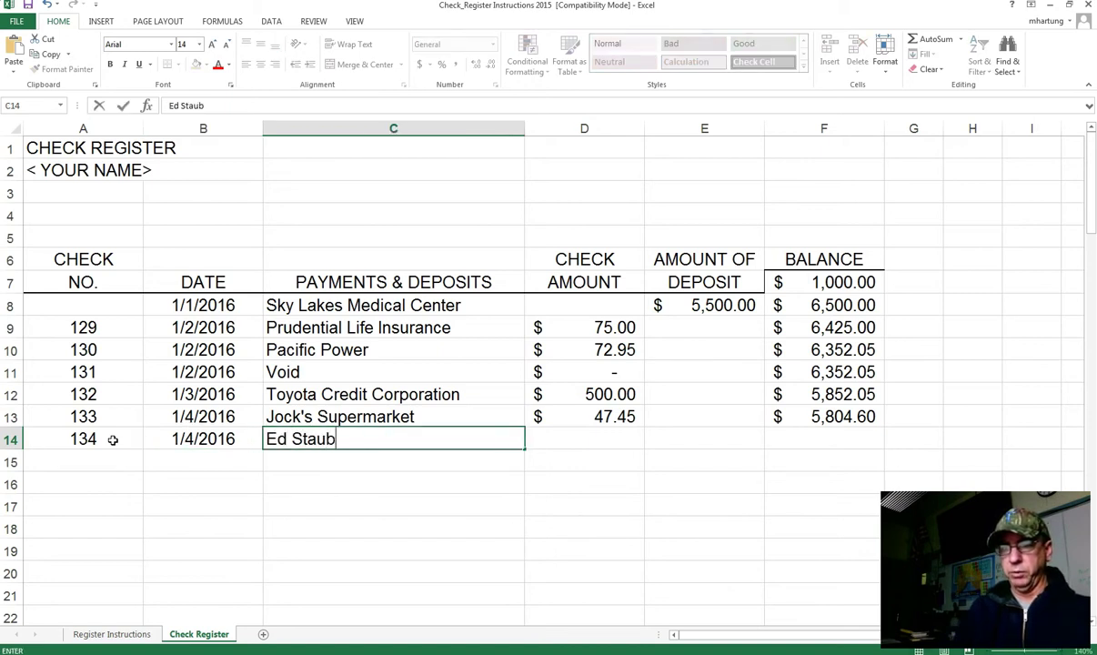
key("Tab")
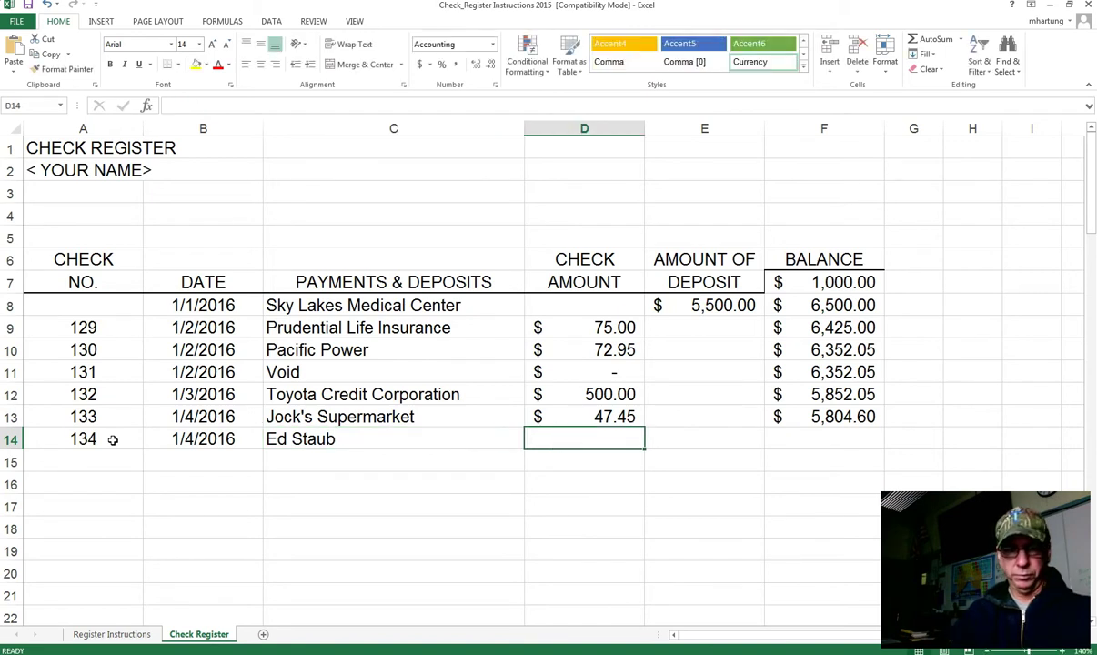
type("225")
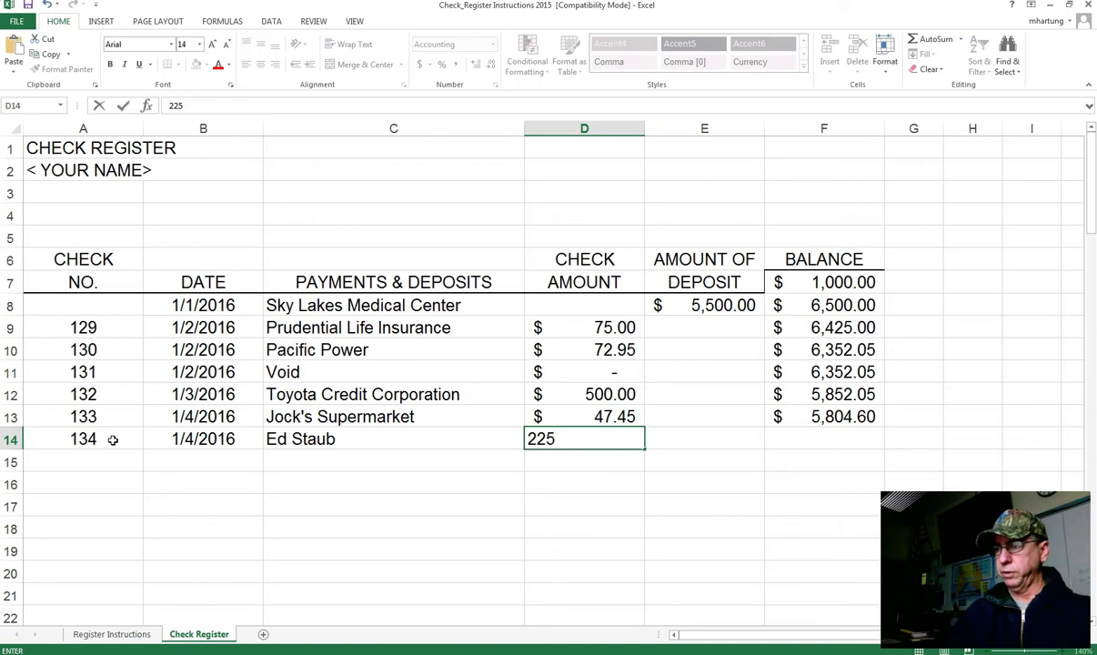
key("Tab")
key("Tab")
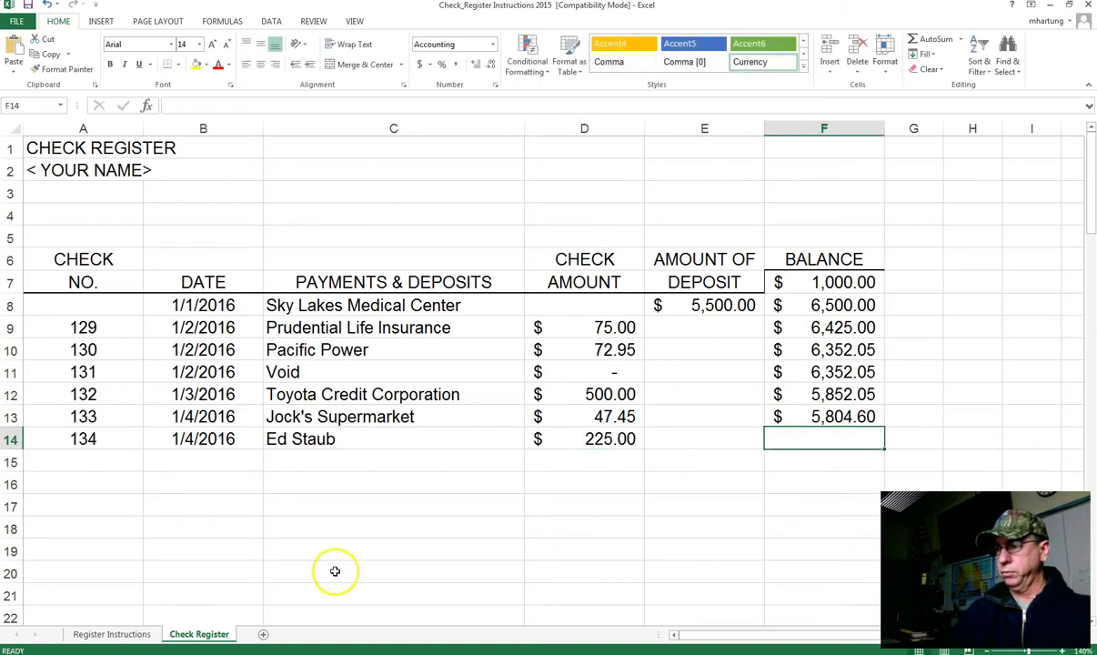
Step: Fill the balance formula down to F14, giving $5,579.60
left_click(823, 415)
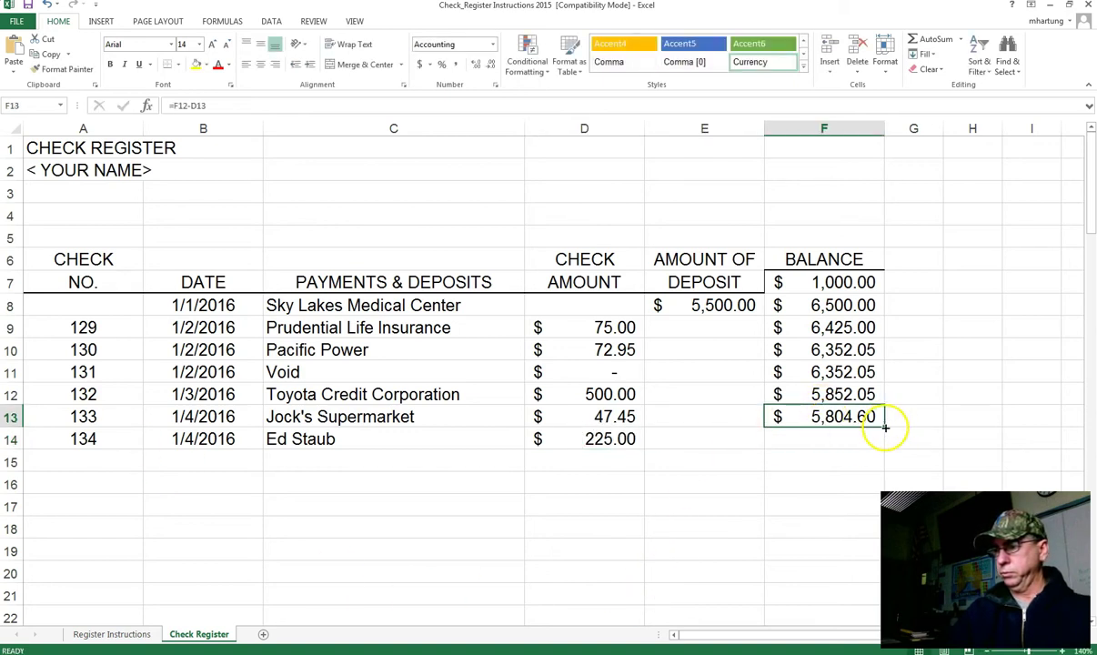
left_click_drag(882, 442, 882, 444)
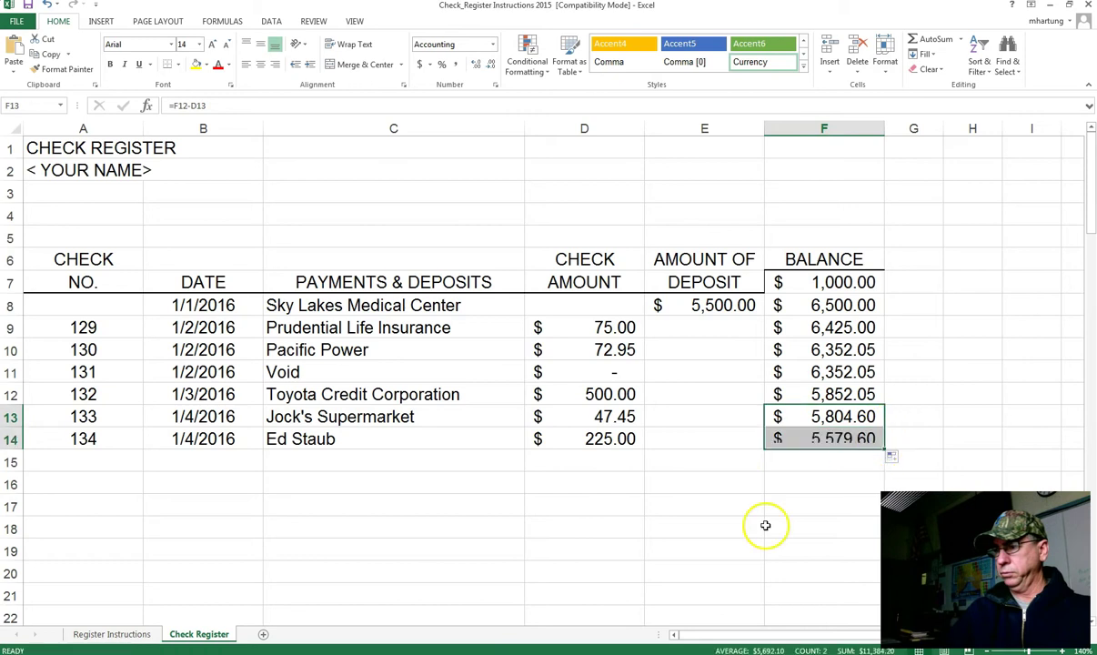
left_click(103, 461)
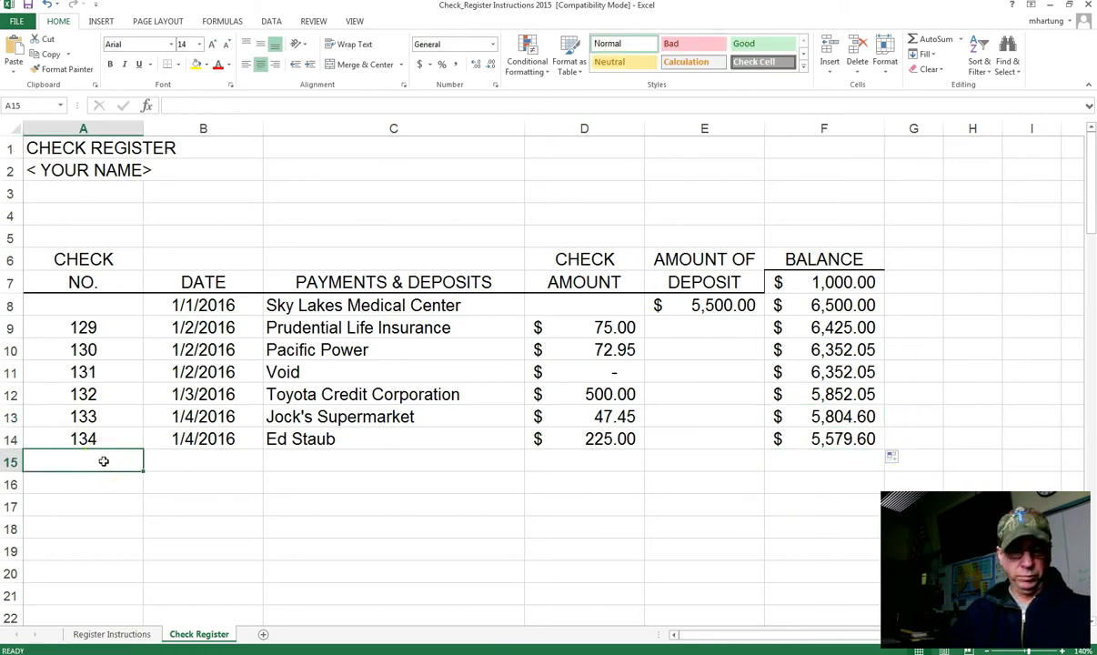
Step: Enter check 135, 1/5/2016, Cal-Ore Telephone, 55.00 in row 15 and fill the balance to $5,524.60
type("135")
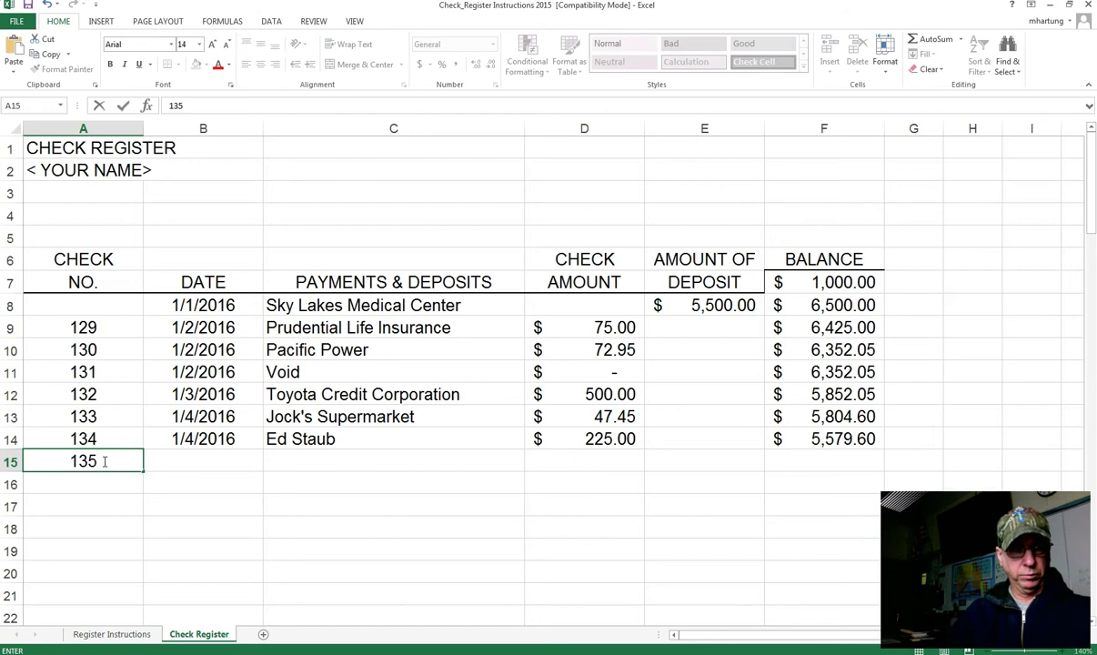
key("Tab")
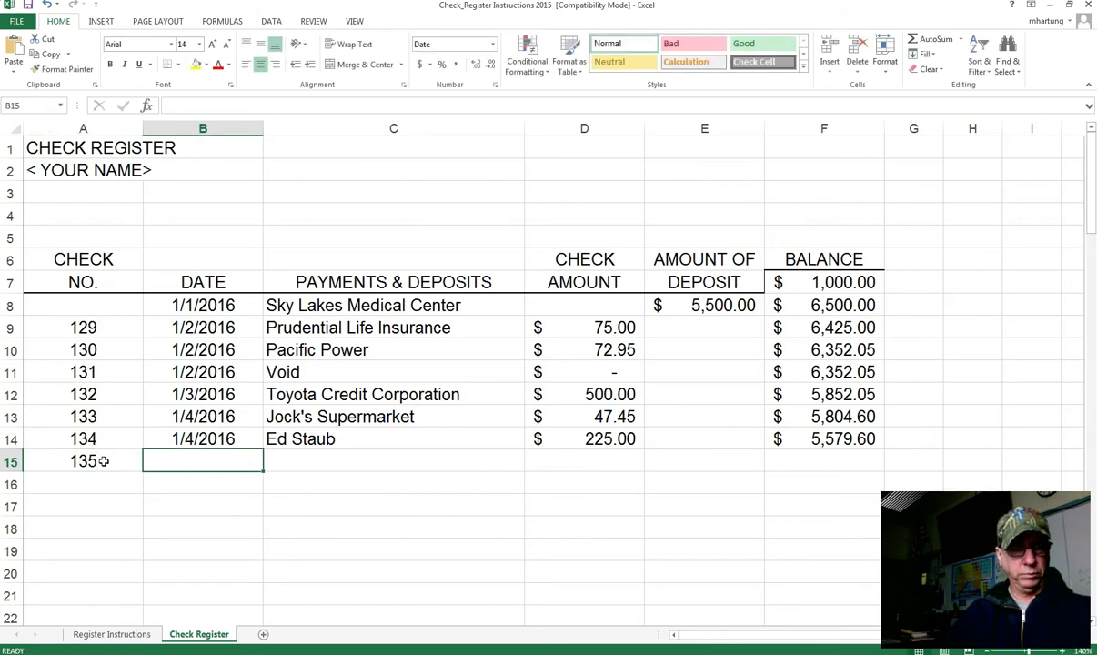
type("1/5/20")
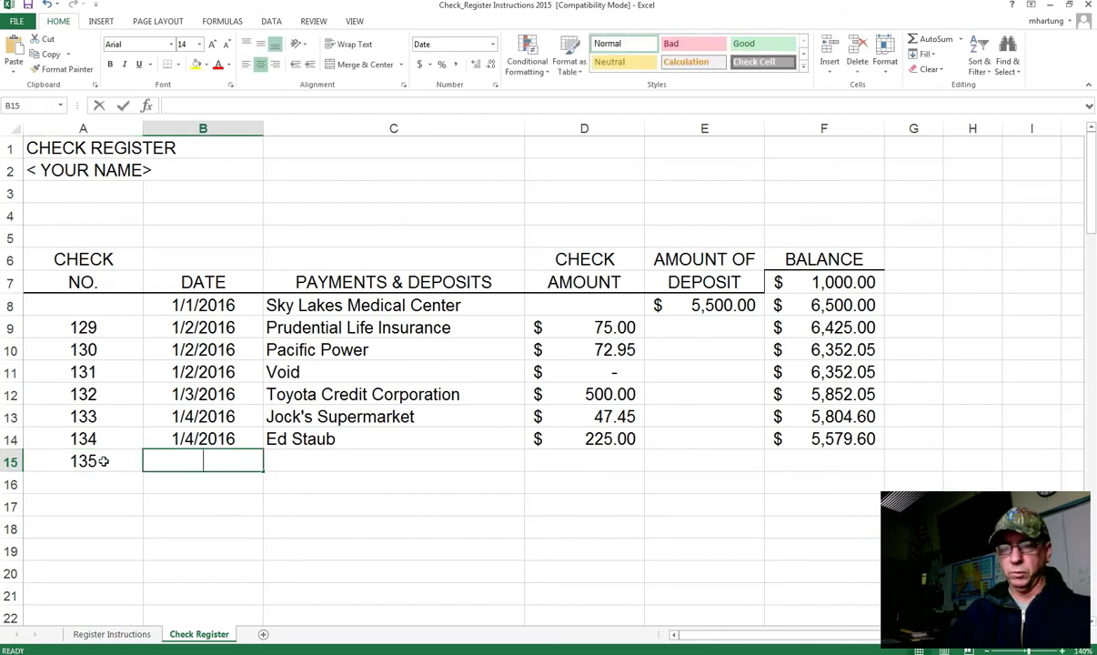
type("16")
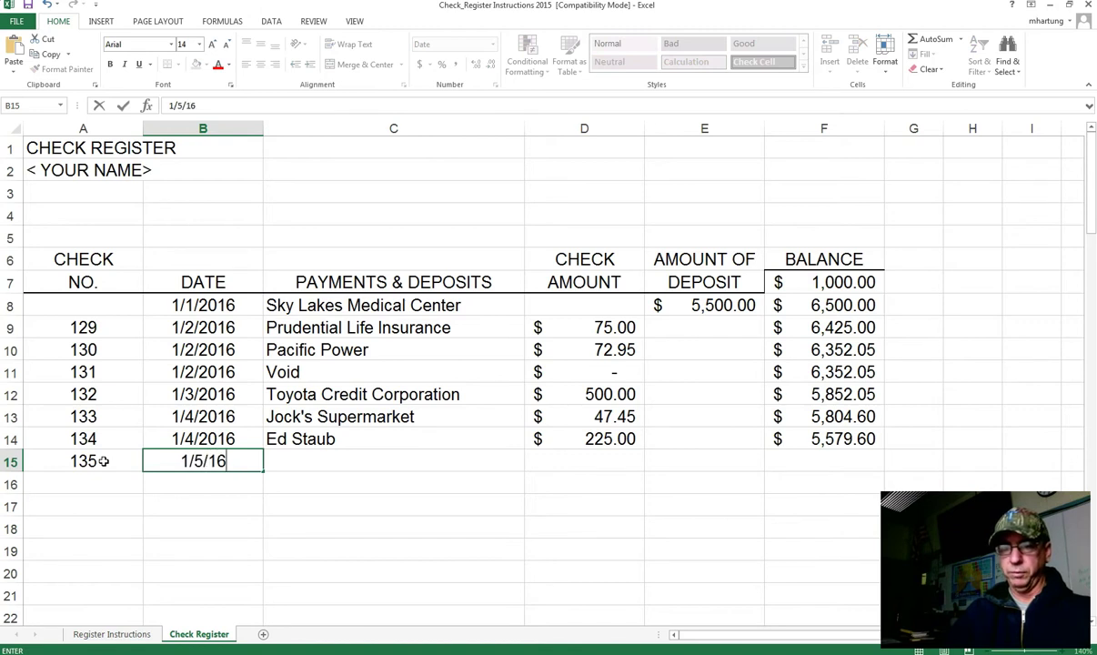
key("Tab")
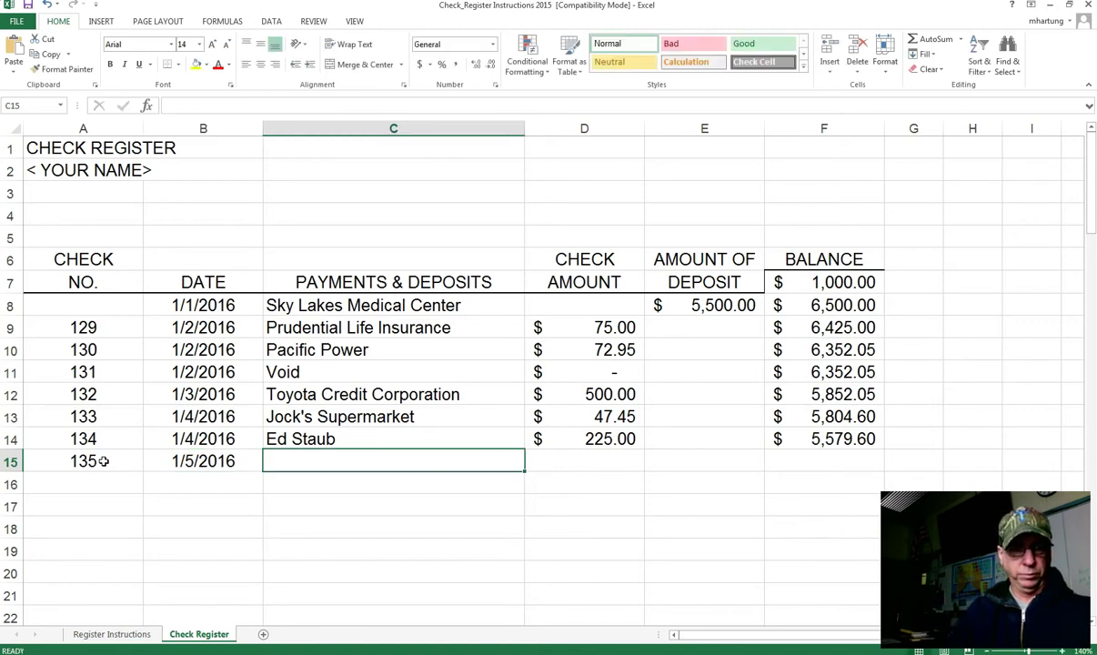
type("Cal-Ore Telephone")
key("Tab")
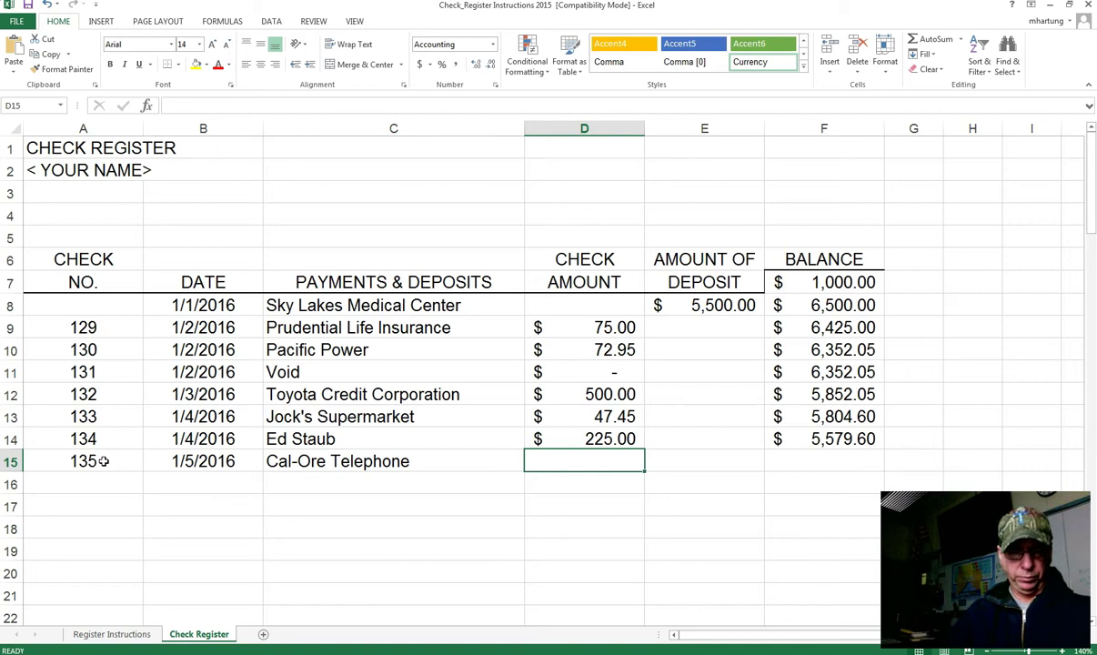
type("55.00")
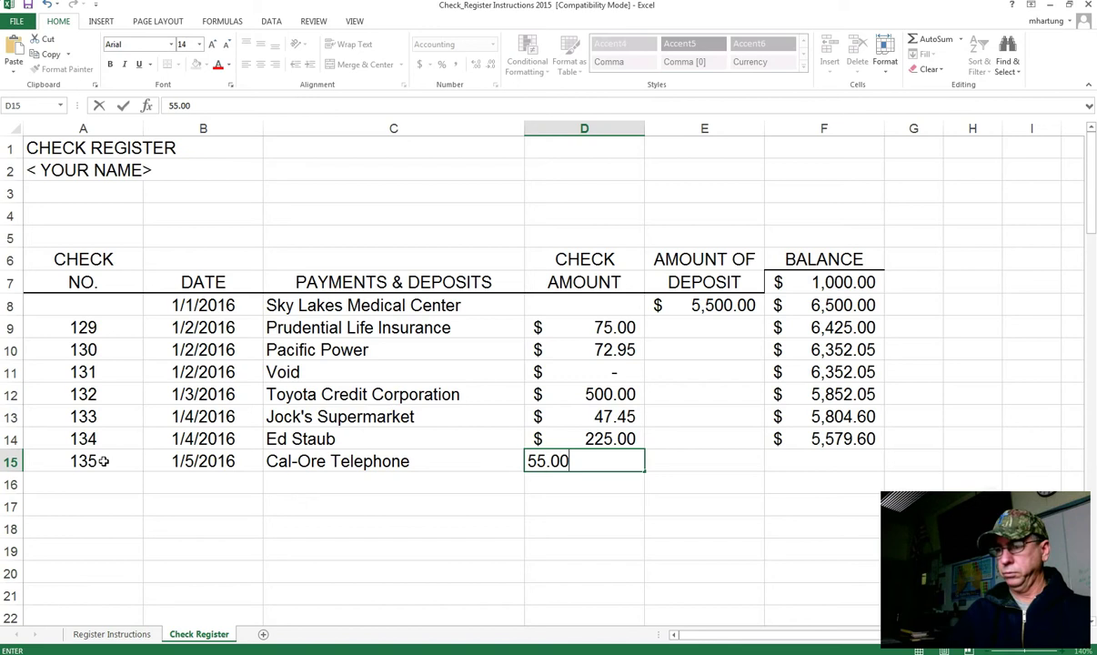
key("Tab")
key("Tab")
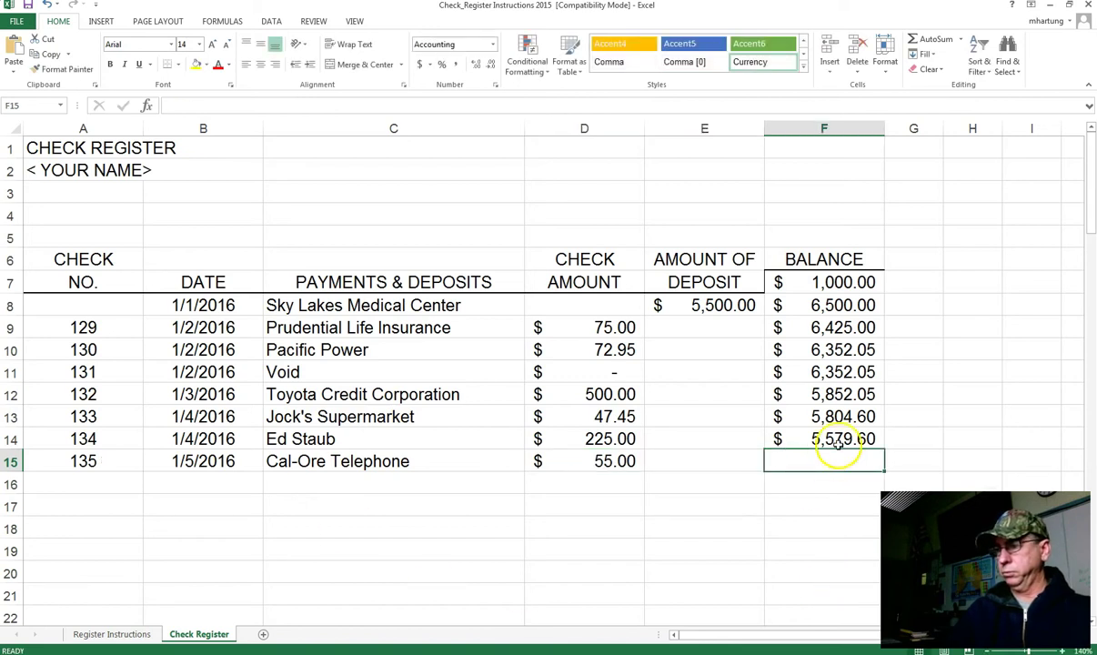
left_click(786, 440)
left_click_drag(886, 449, 854, 471)
Step: Enter check number 136 in row 16 and start typing its date
left_click(79, 474)
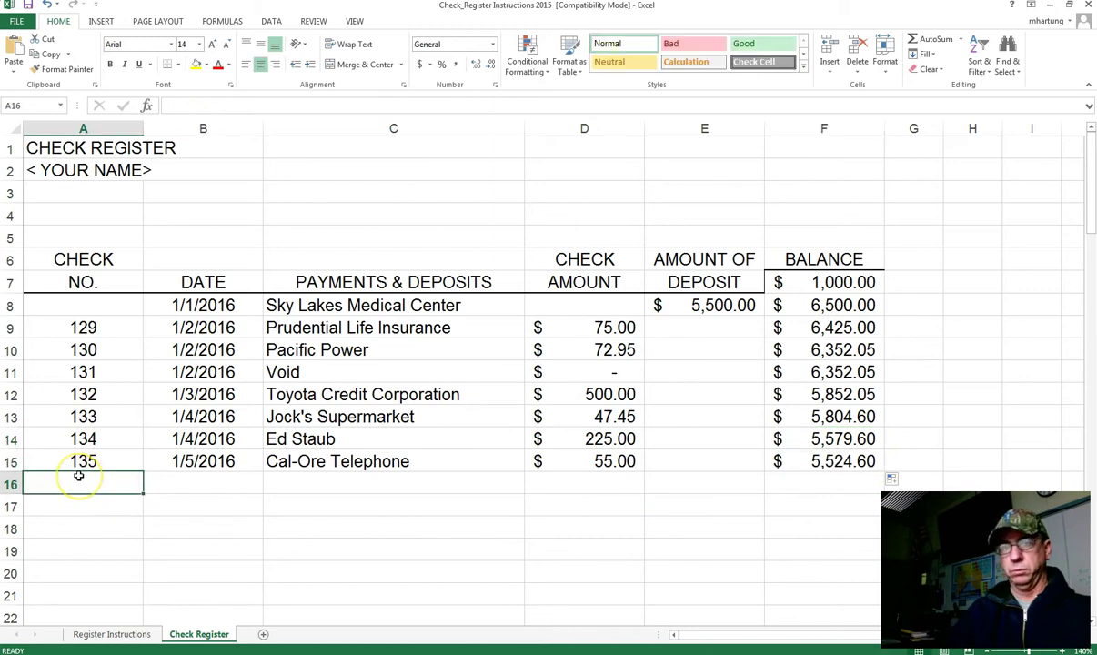
type("136")
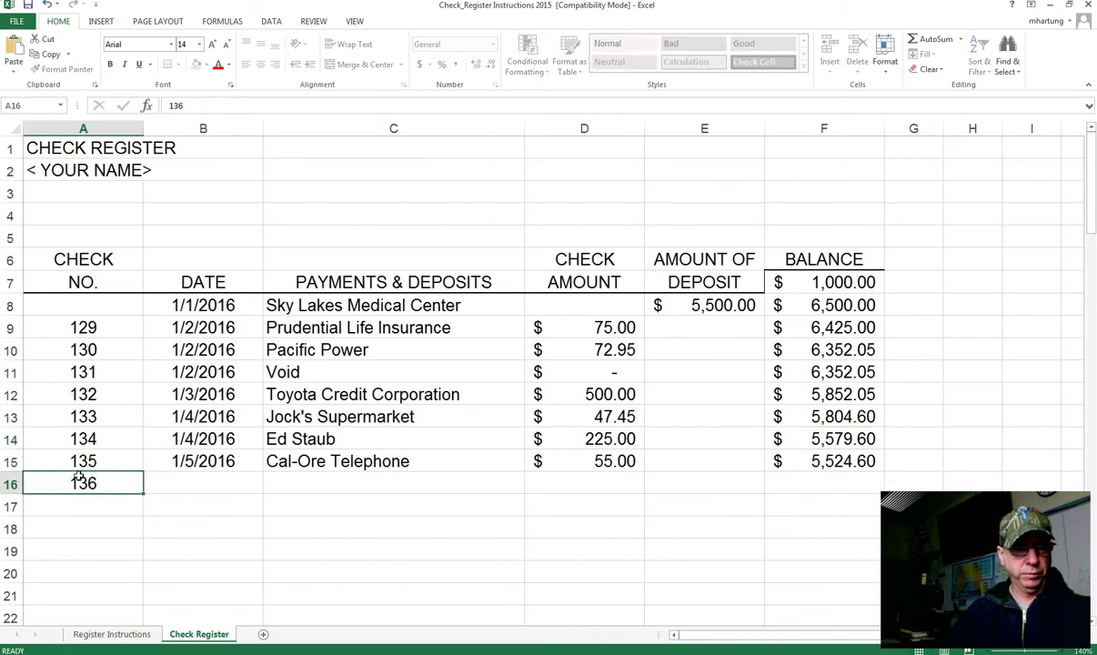
key("Tab")
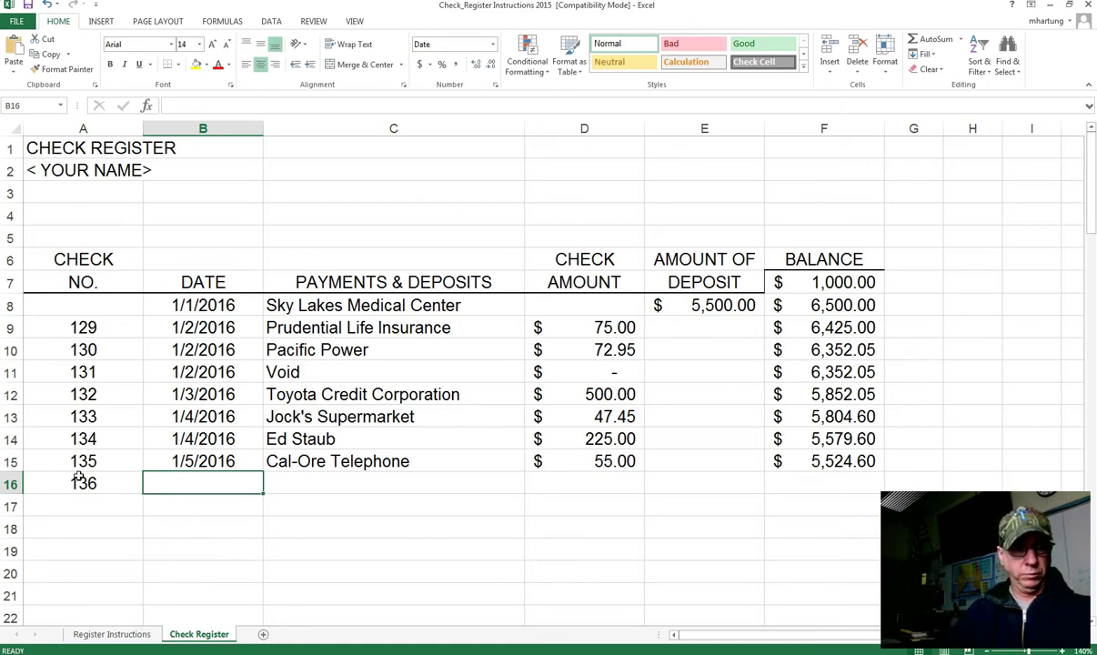
type("1/6/")
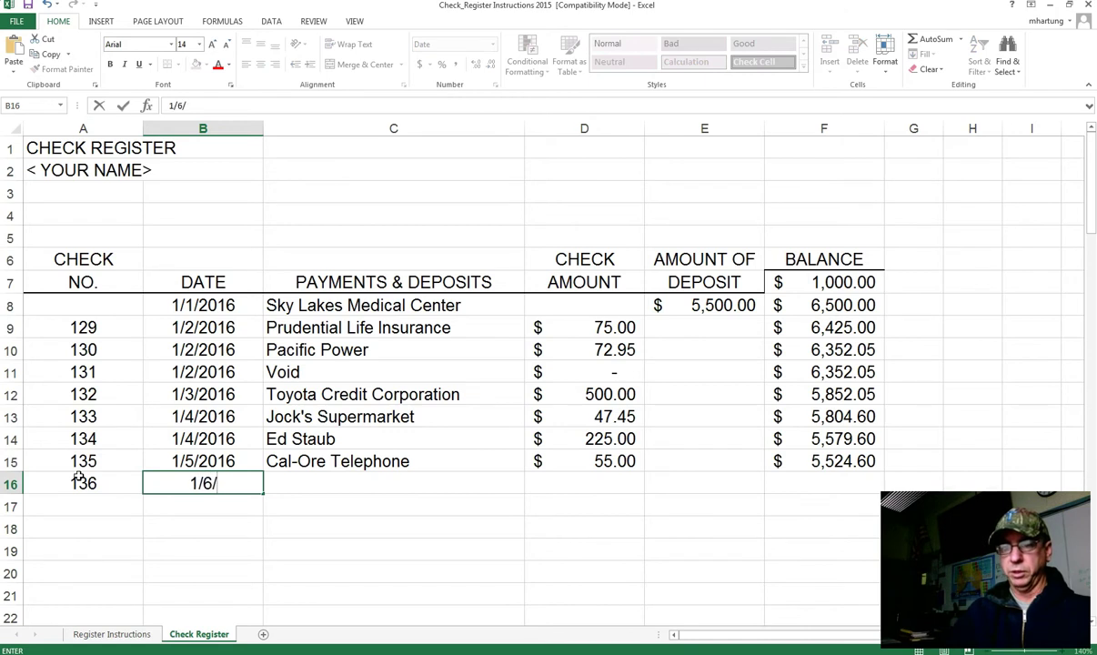
key("ctrl+Right")
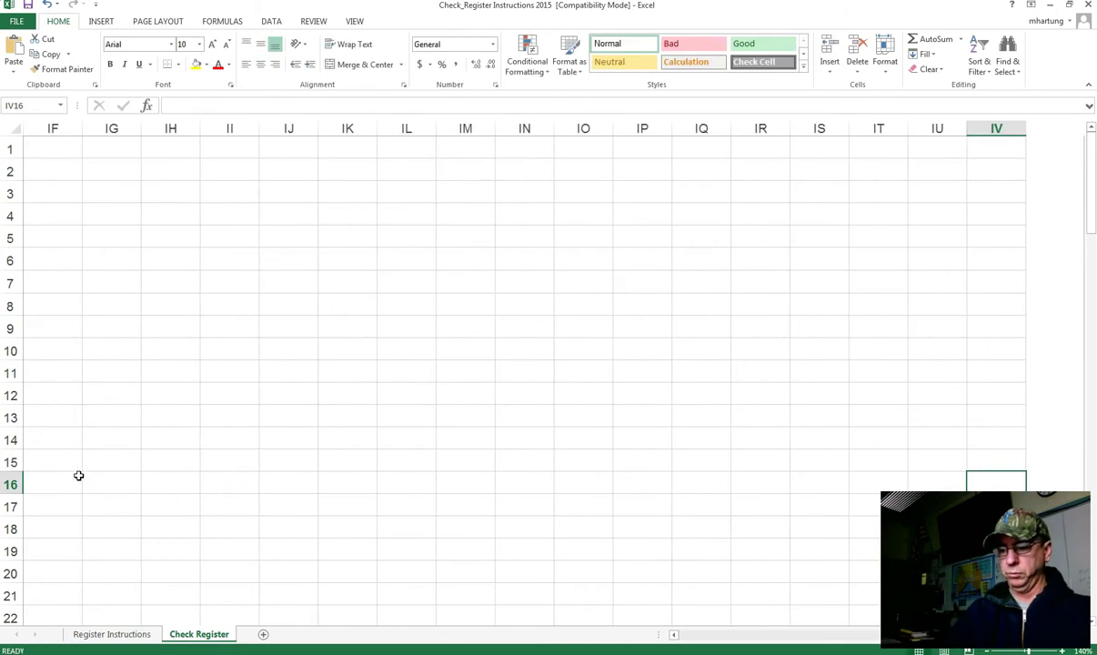
Step: Clear the half-typed date in B16 and enter 1/6/2016
key("ctrl+Home")
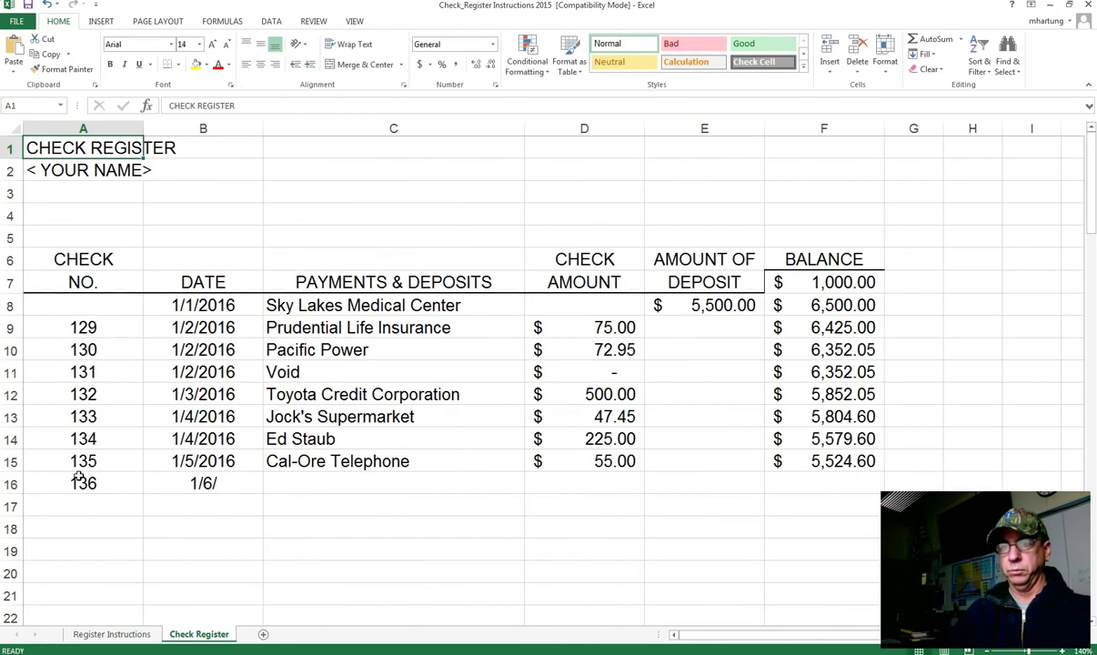
left_click(219, 482)
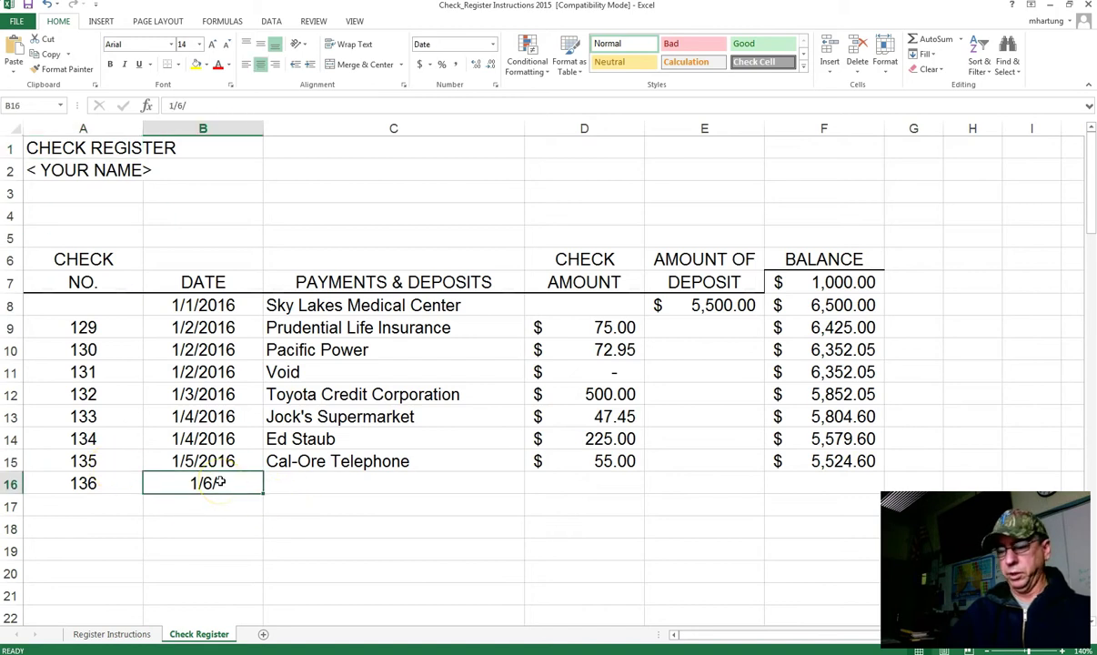
key("End")
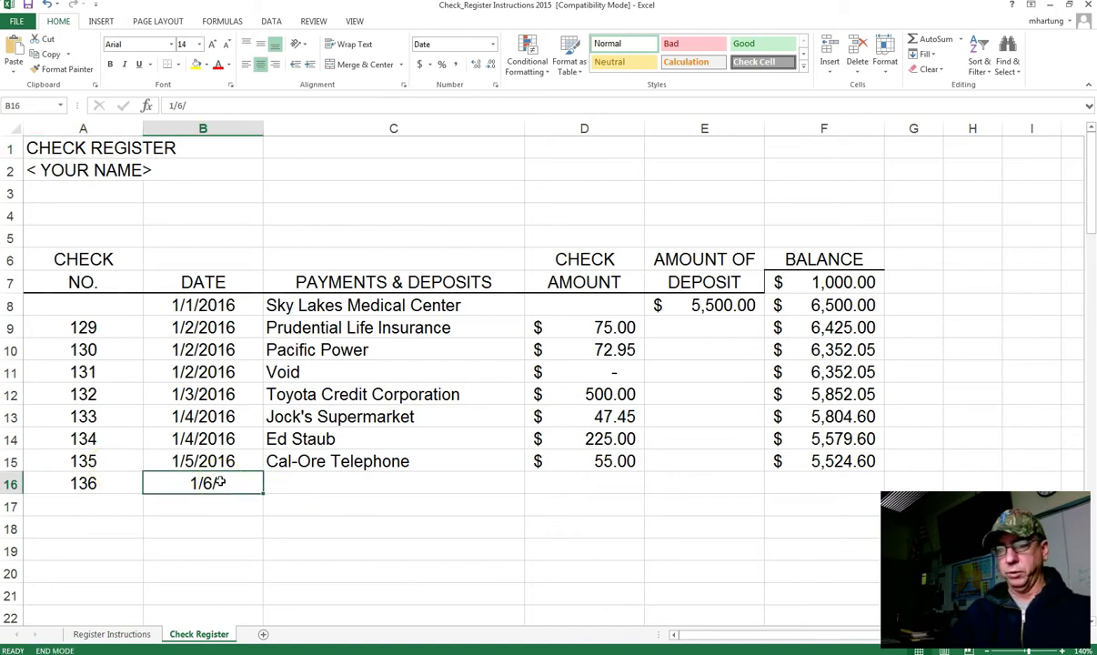
key("alt")
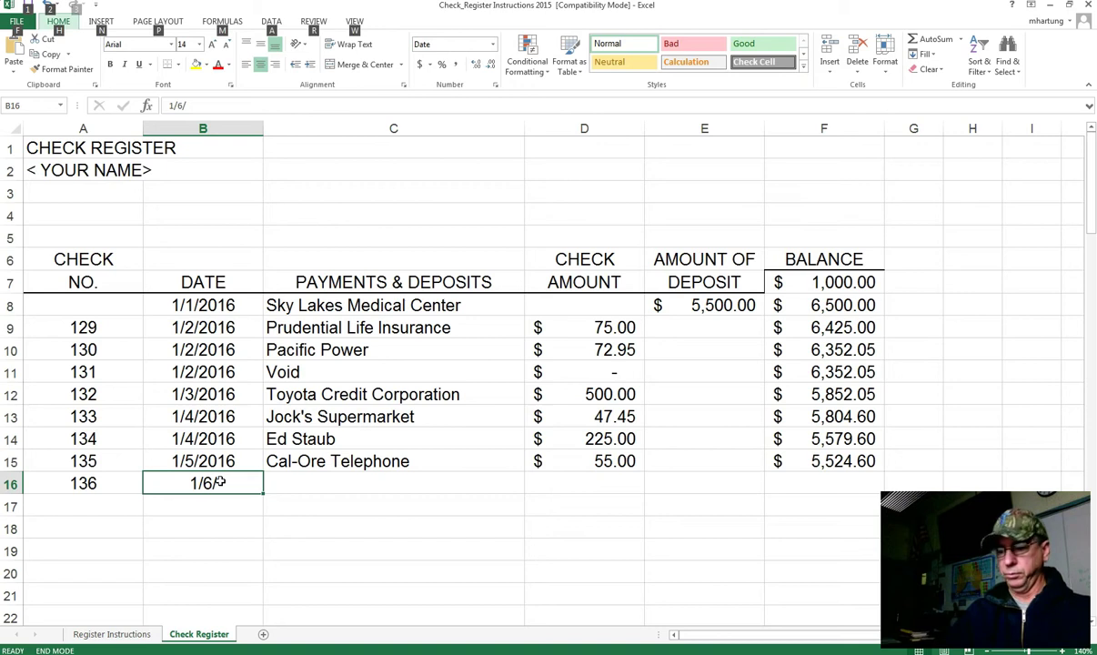
key("n")
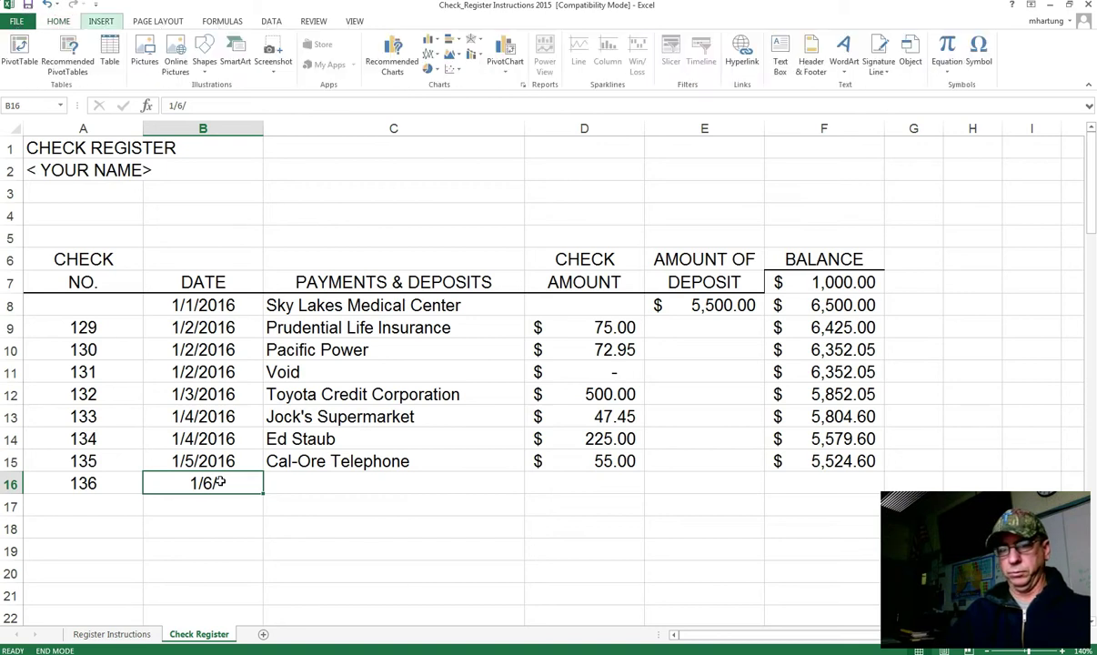
left_click(207, 461)
left_click(194, 482)
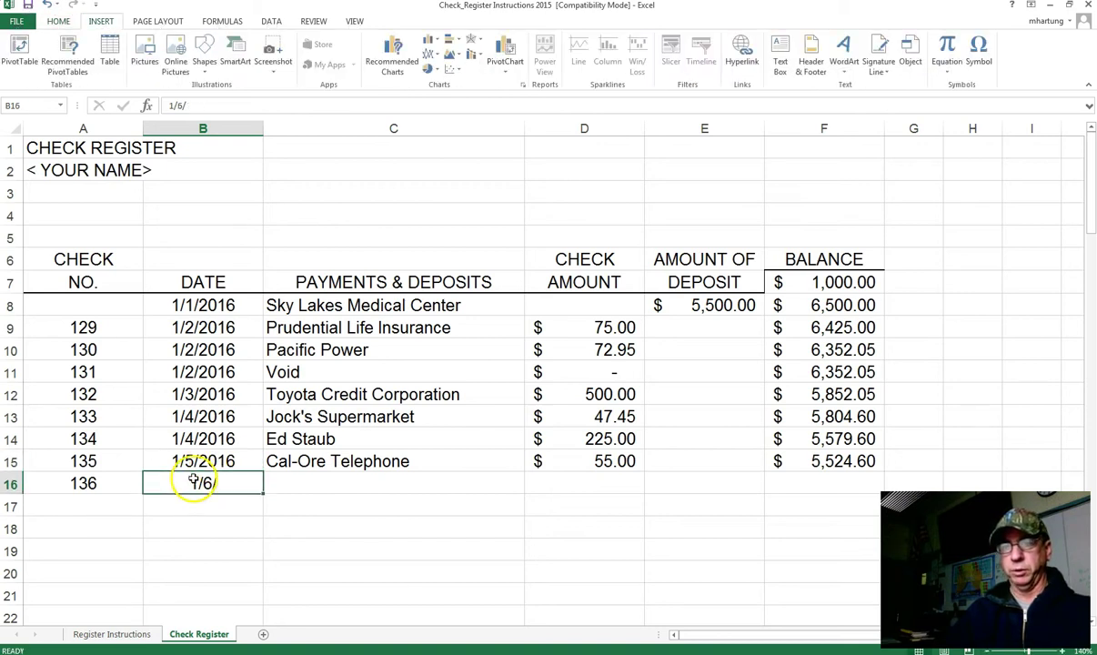
key("Escape")
key("Up")
key("Down")
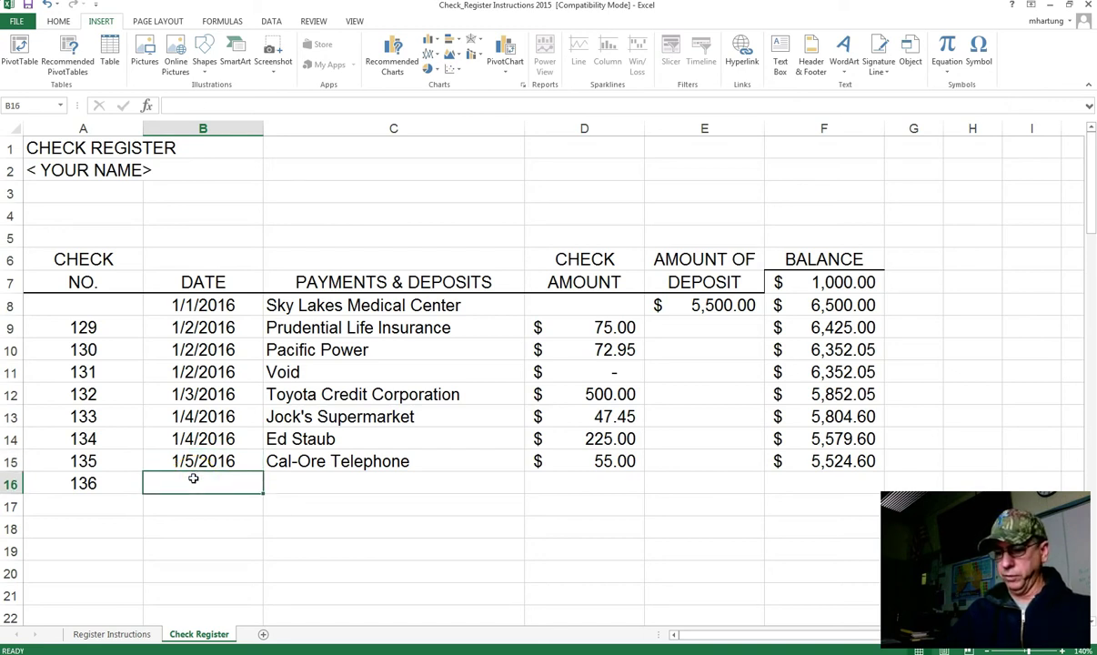
type("1")
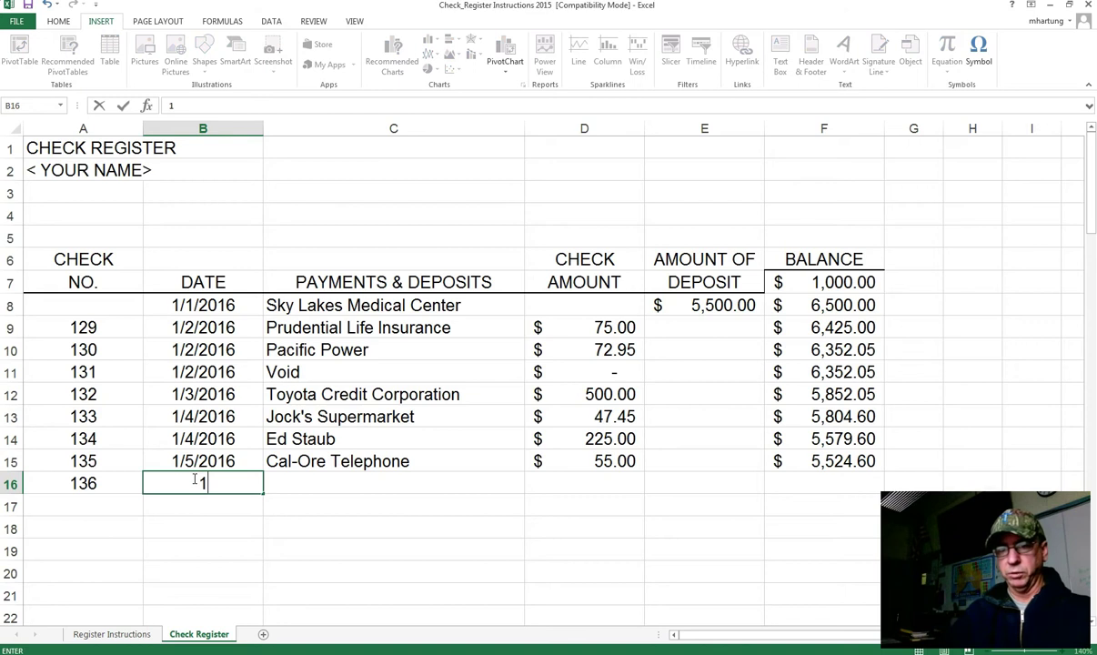
type("/6/2016")
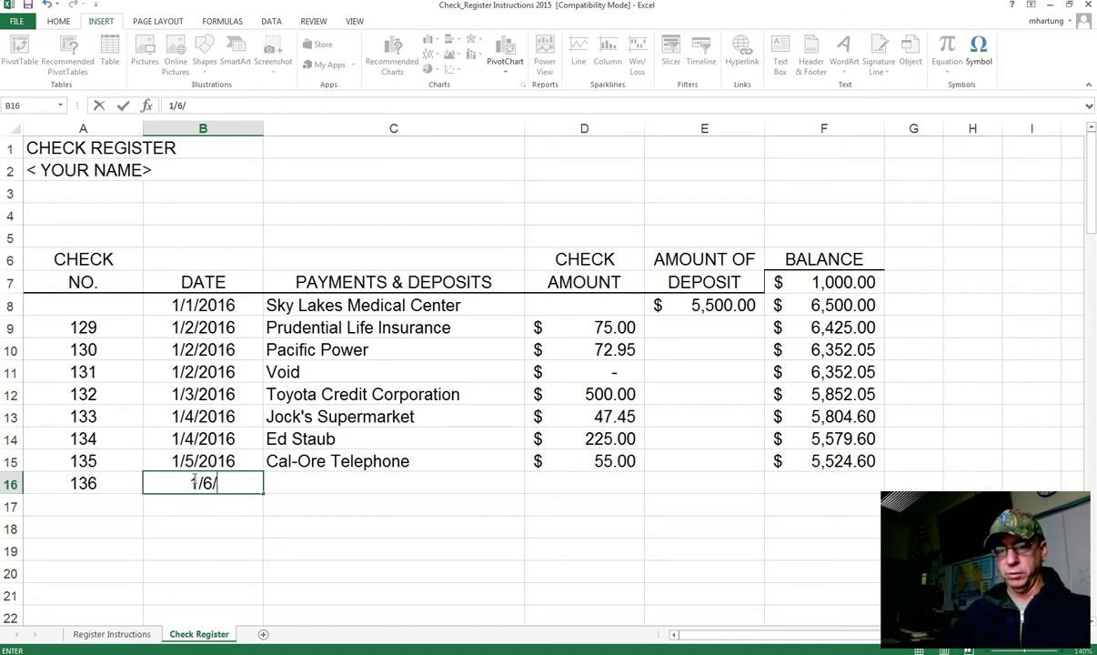
key("Tab")
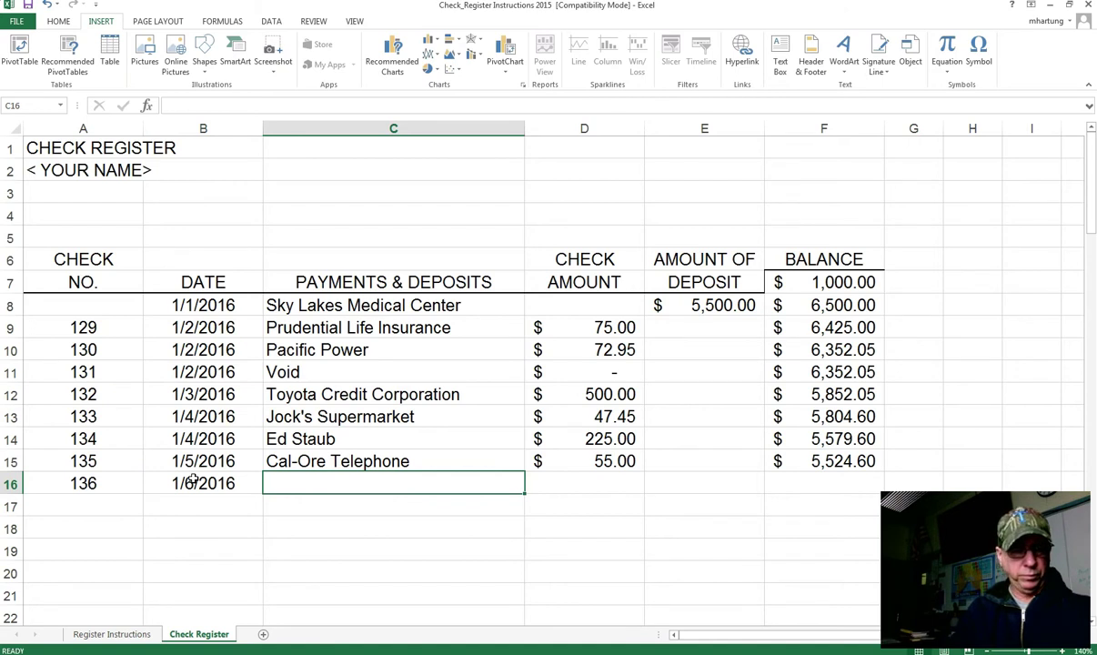
Step: Enter payee U.S. Cellular and check amount 75.79
type("V")
key("BackSpace")
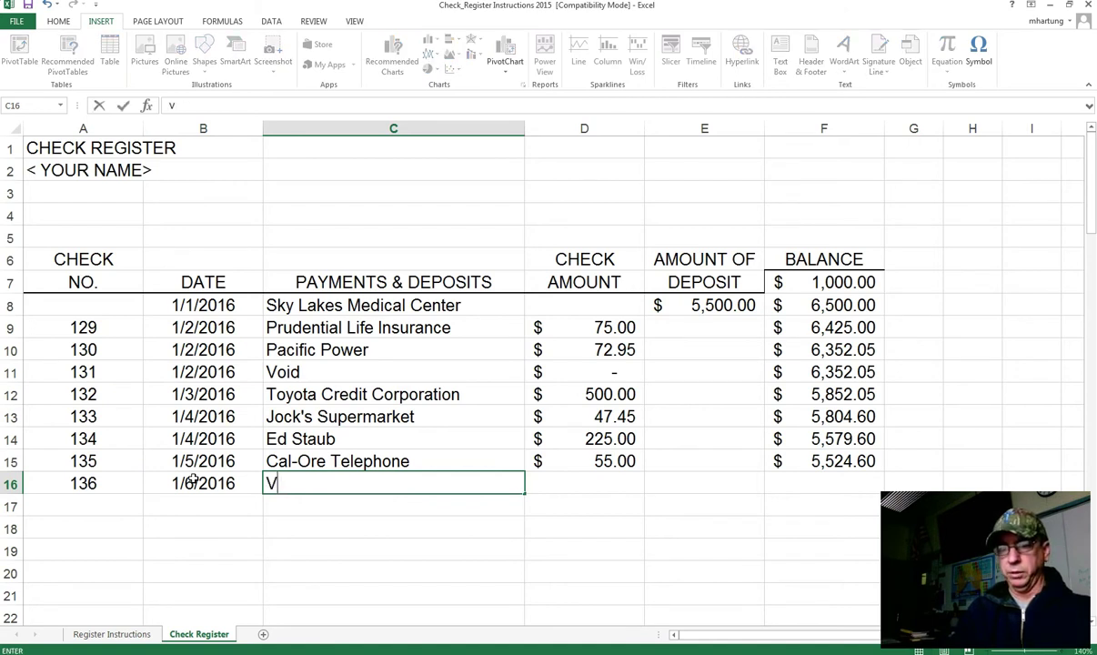
key("BackSpace")
type("U.")
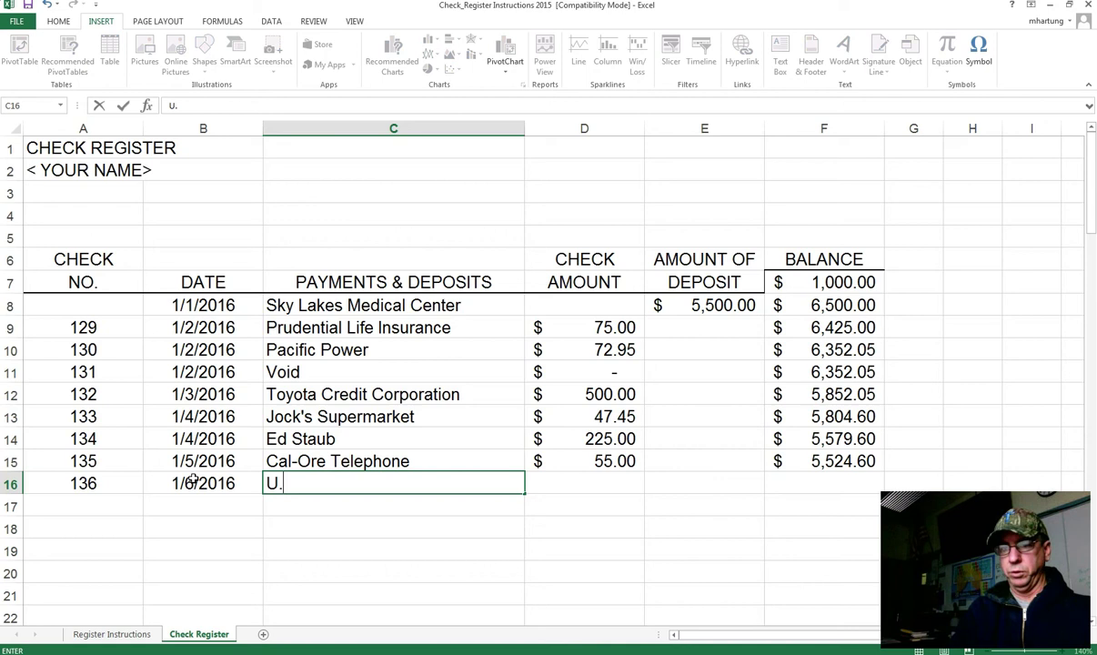
type("S. Ce")
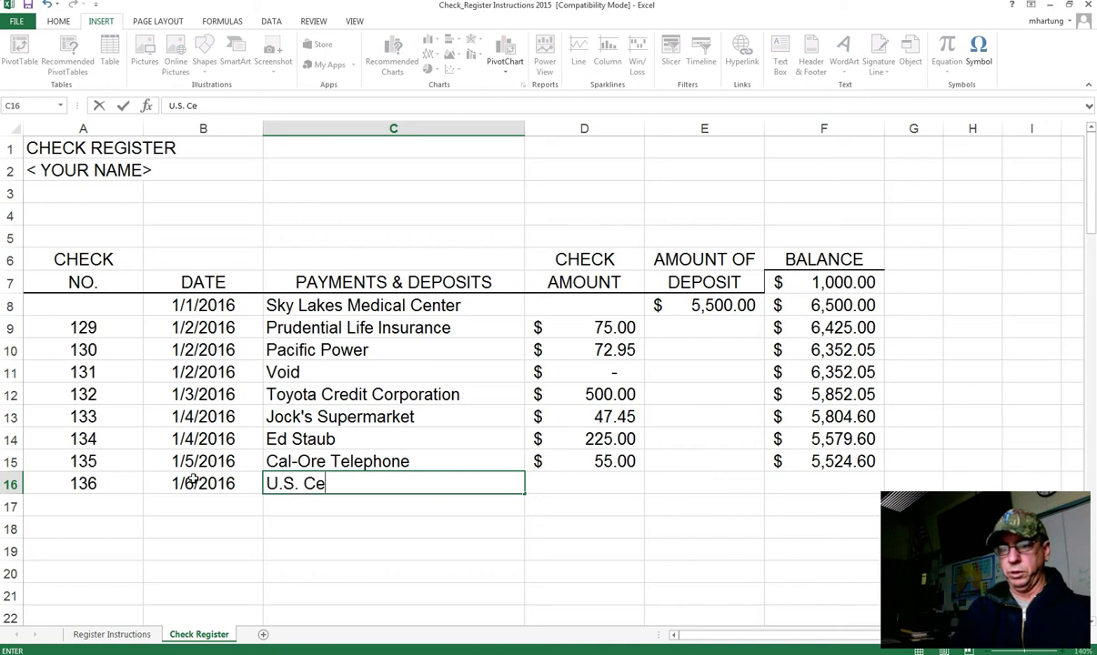
type("llular")
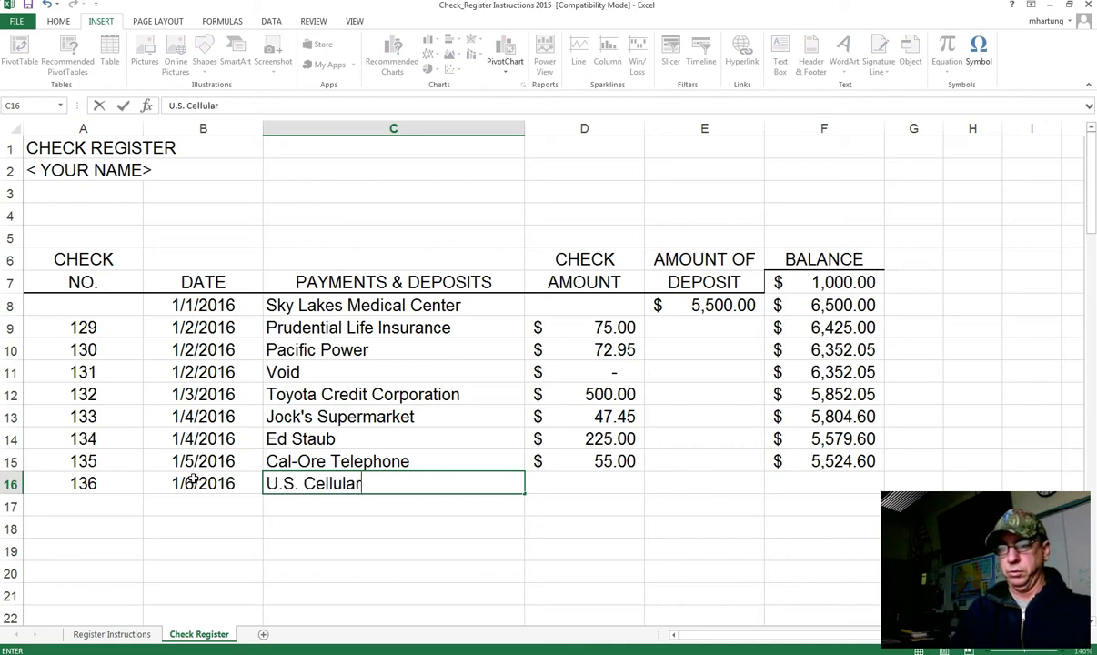
key("Tab")
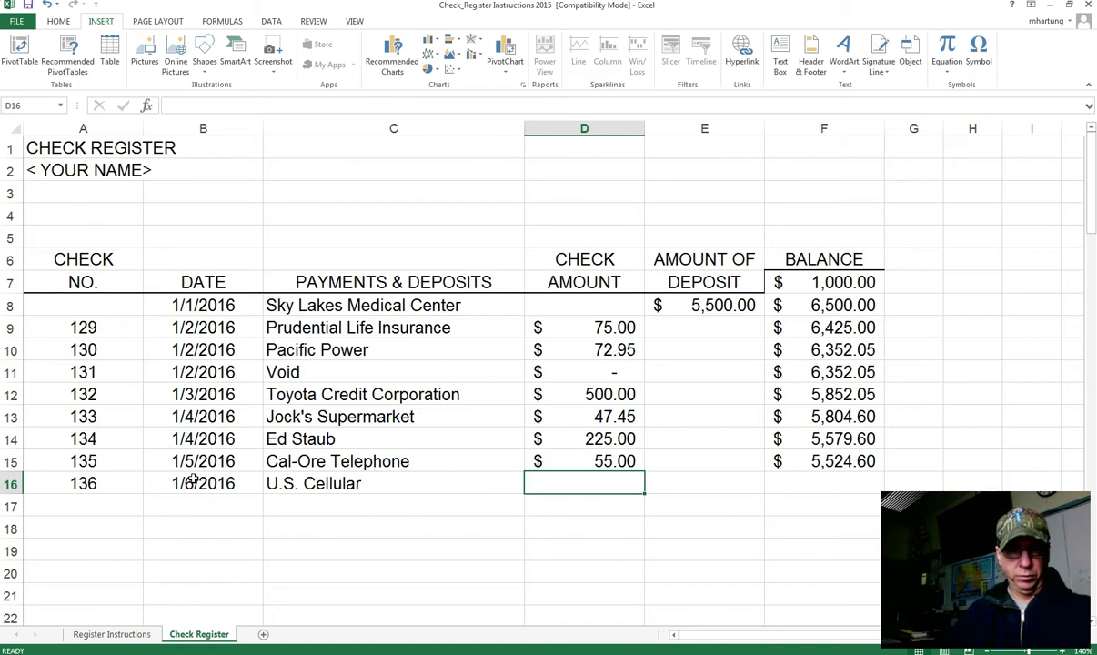
type("5")
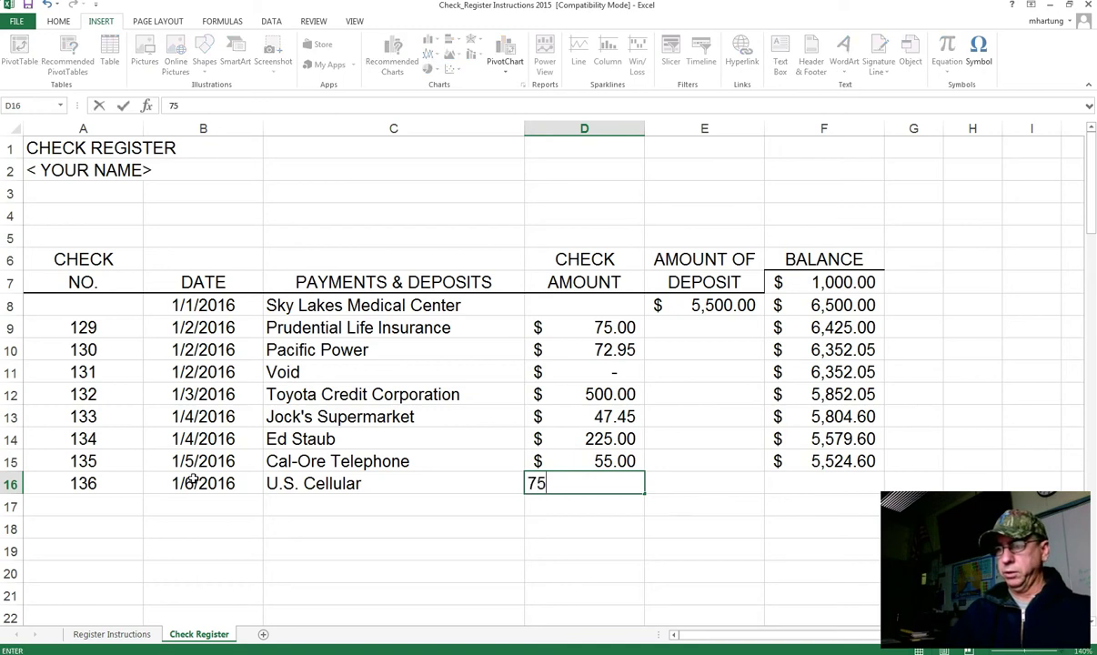
type(".79")
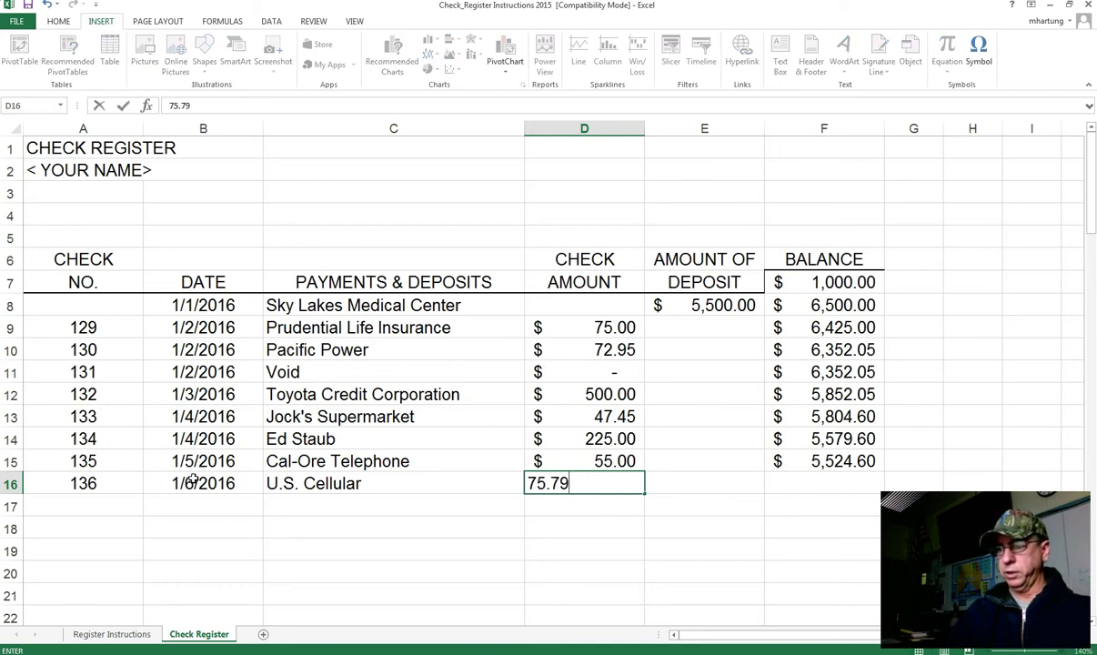
key("Tab")
key("Tab")
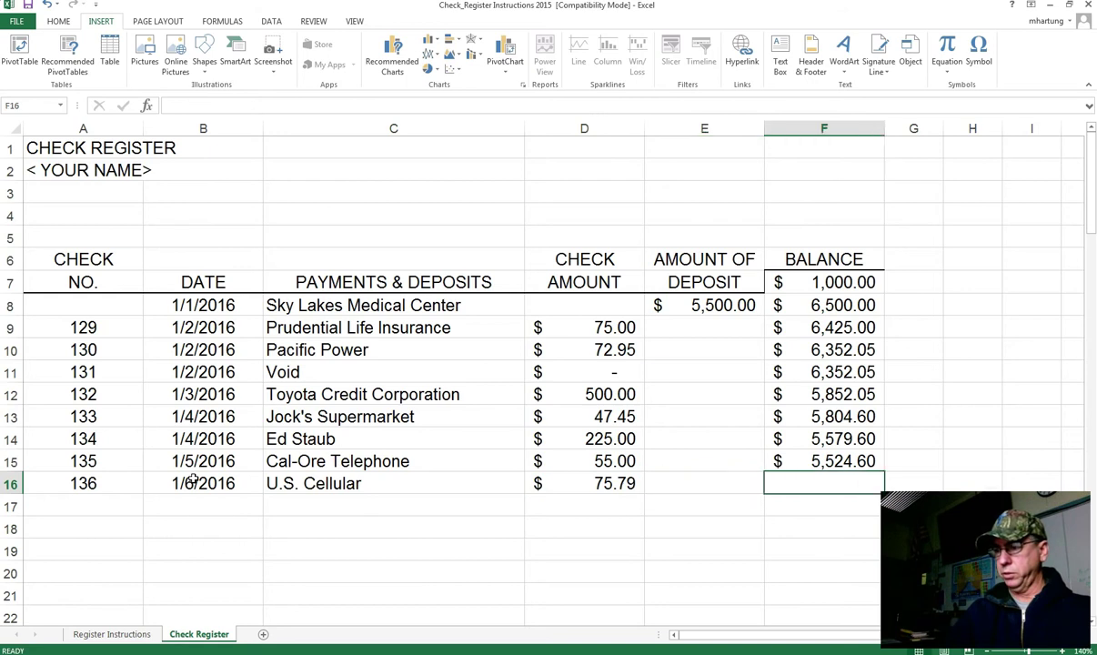
Step: Fill the balance formula down to F16, giving 5,448.81
type("=")
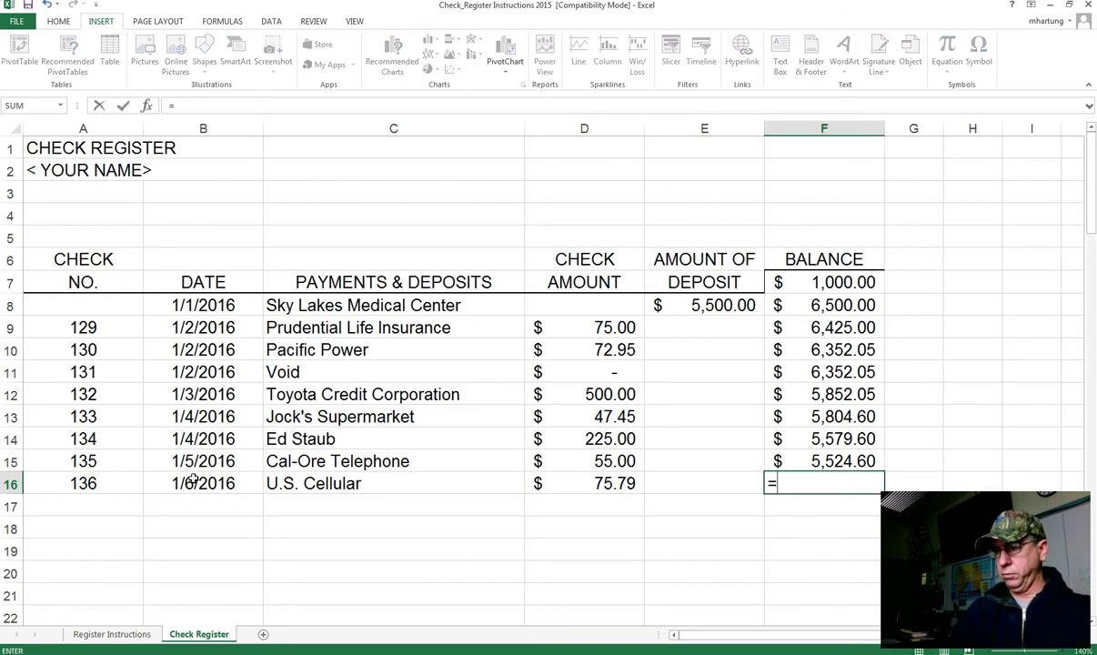
key("Escape")
left_click(833, 459)
left_click_drag(873, 464, 877, 485)
Step: Enter check 137, date 1/7/2016, payee Fred Meyer and amount 365.00 across row 17
left_click(103, 504)
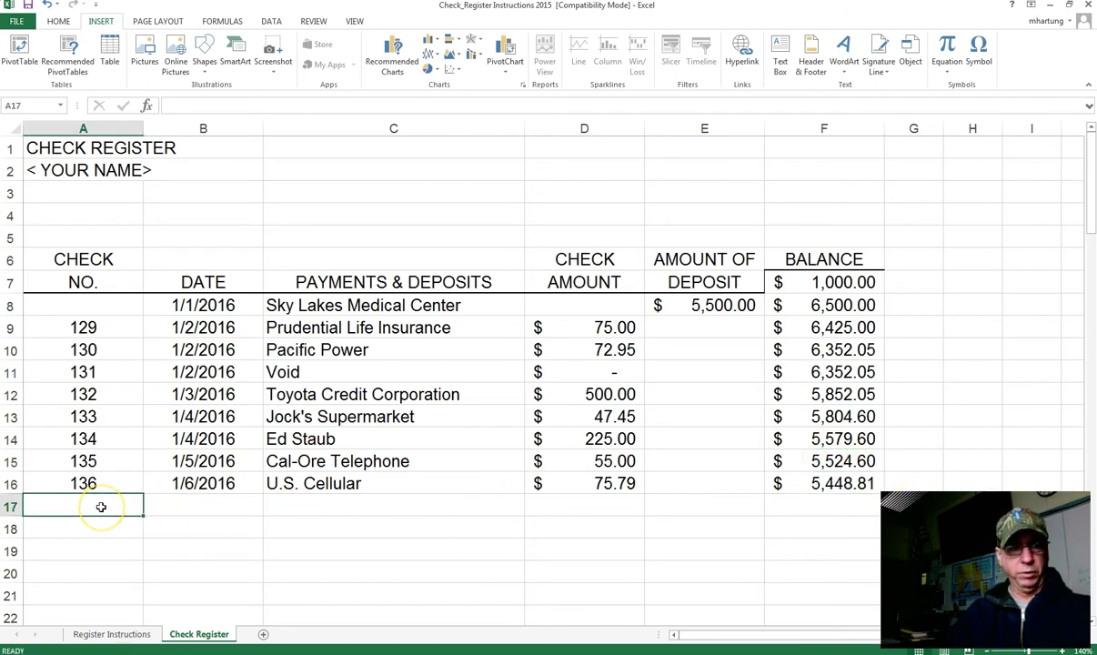
type("137")
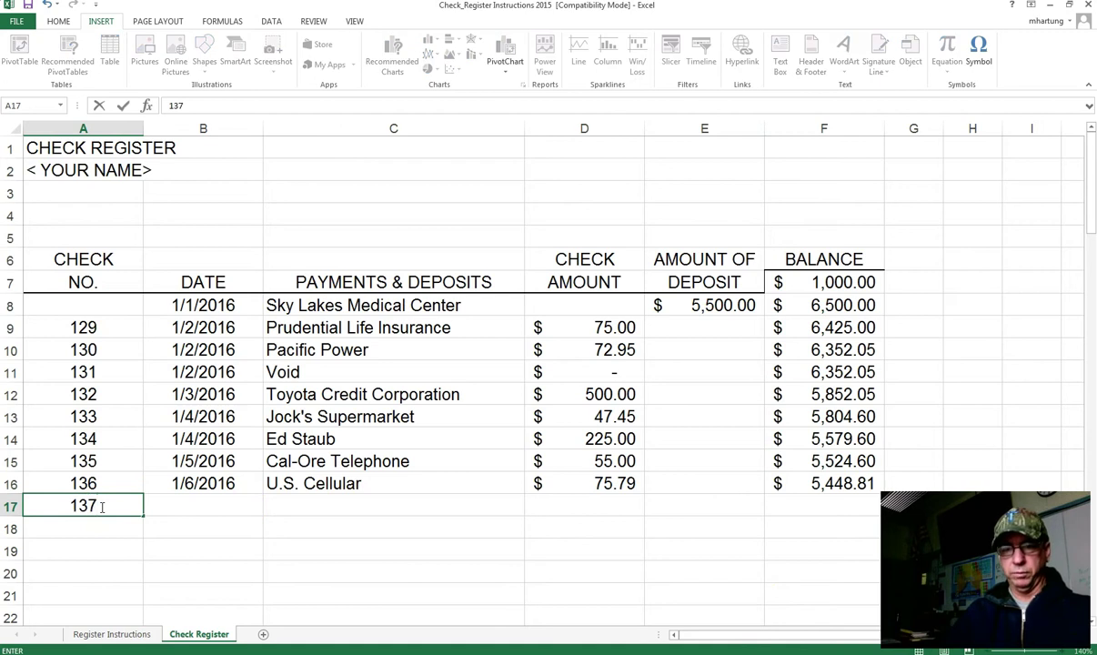
key("Tab")
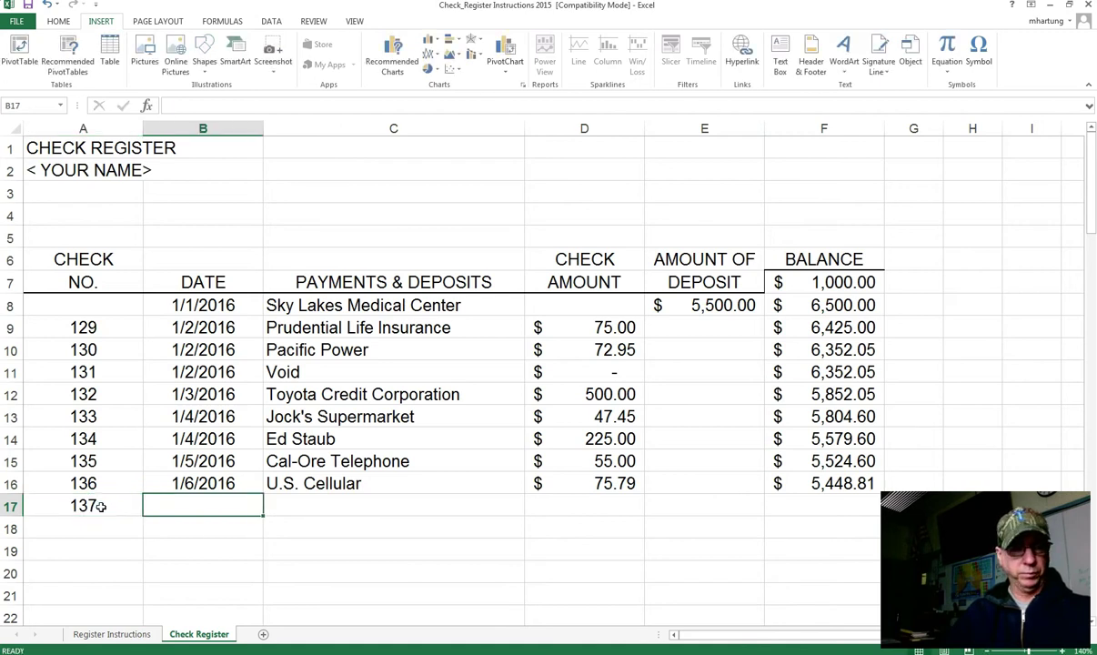
type("1/")
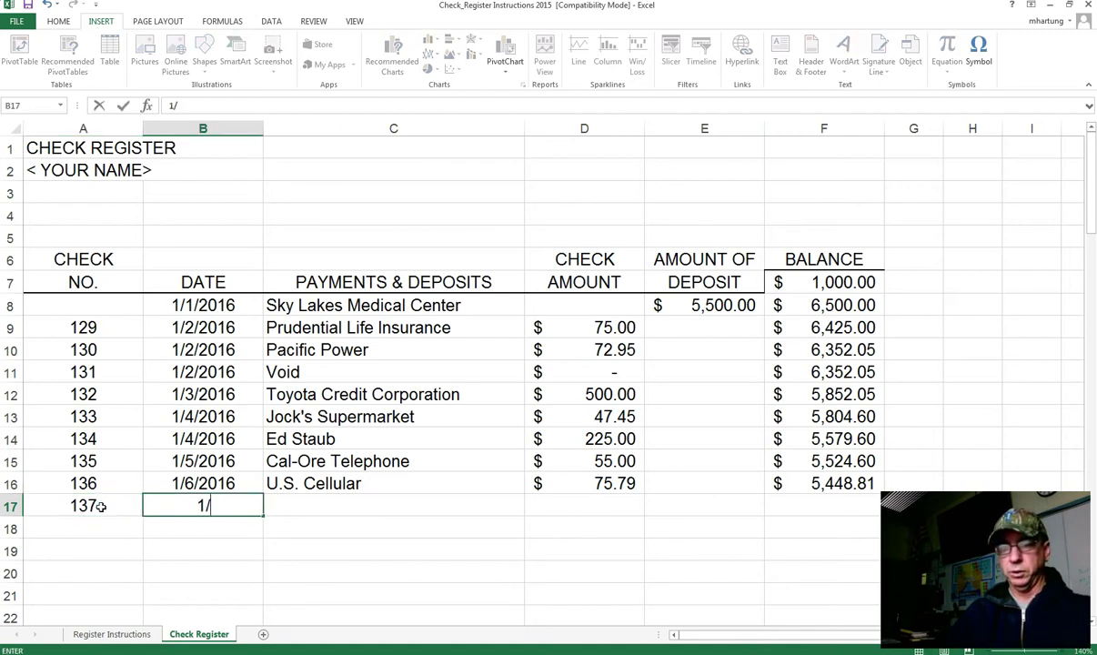
type("7/2016")
key("Tab")
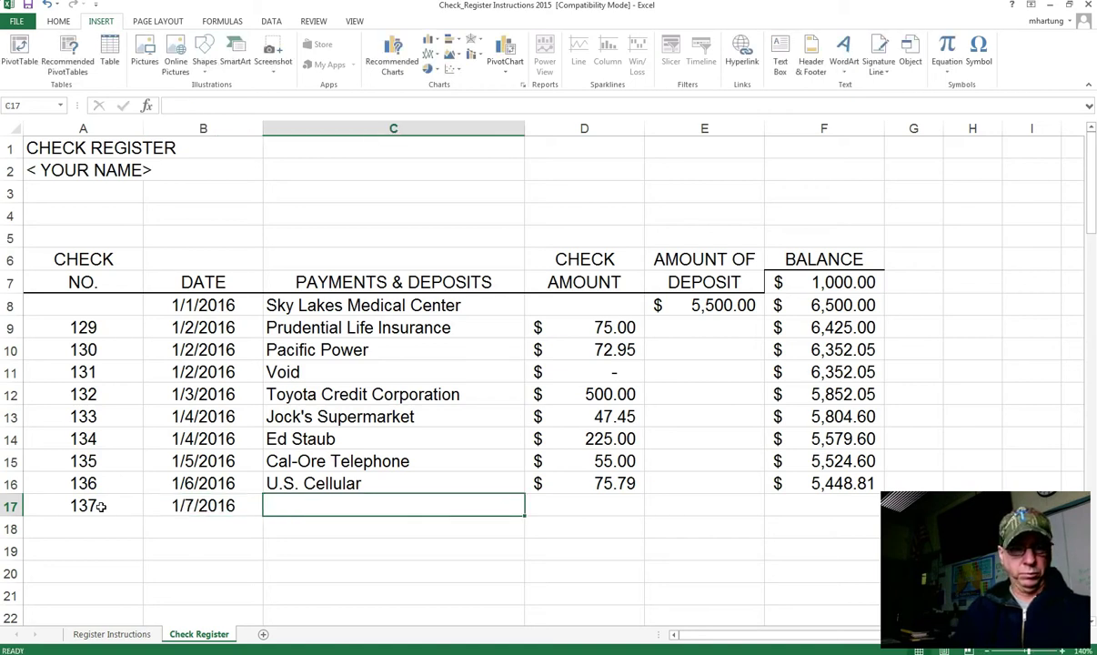
type("Fred Meyer")
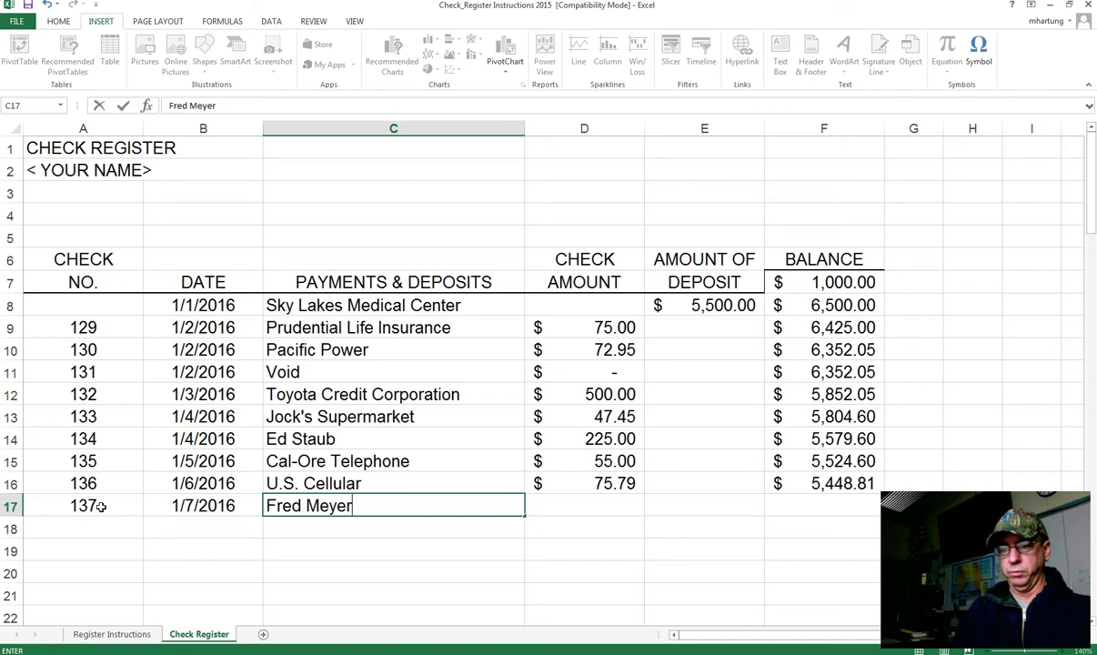
key("Tab")
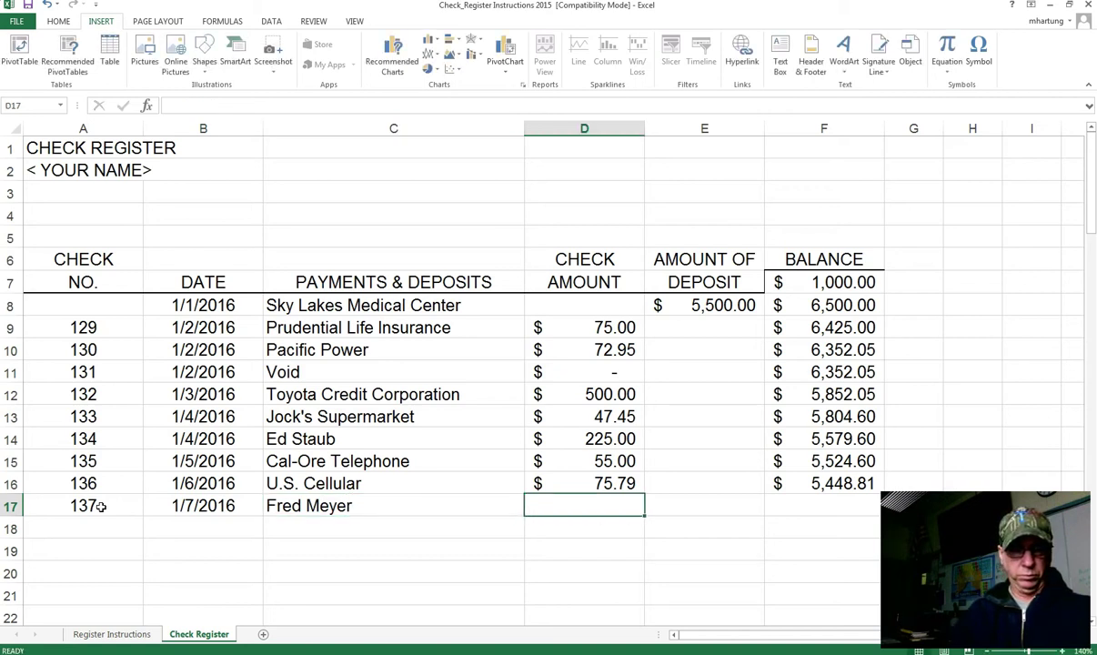
type("365.")
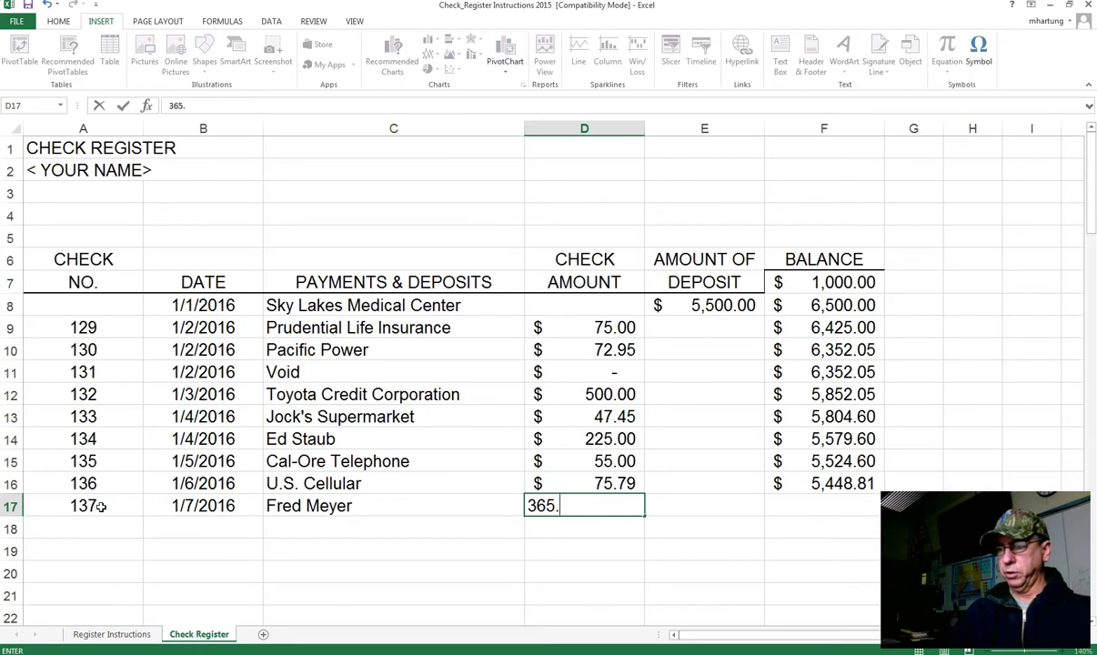
type("00")
key("Tab")
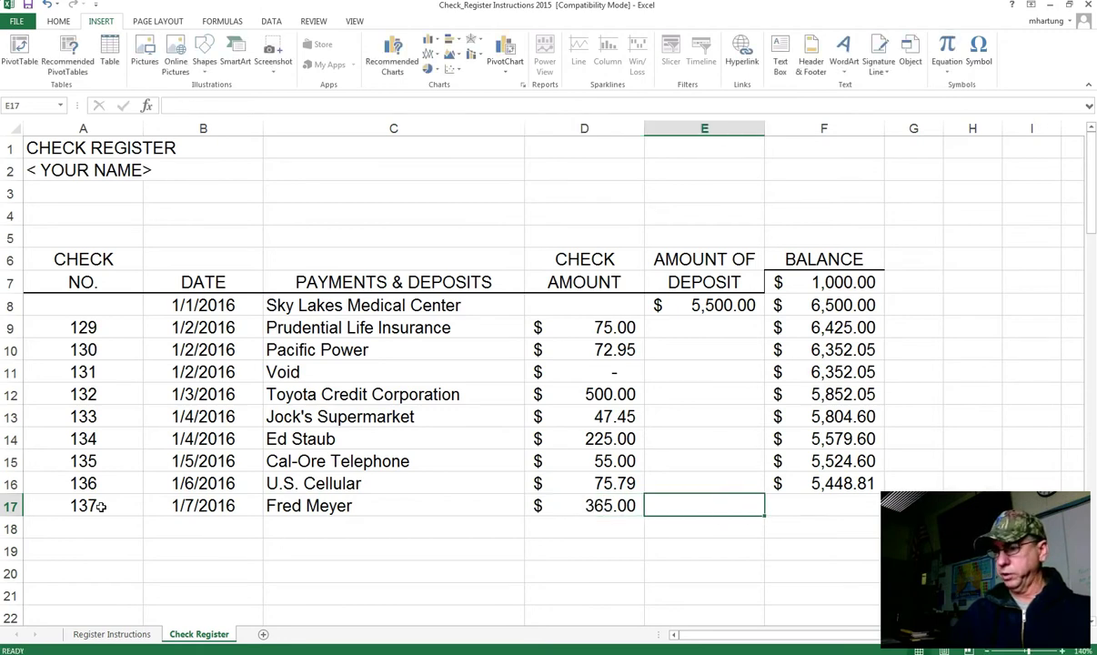
Step: Fill the balance formula down to F17, giving 5,083.81
key("Tab")
type("=")
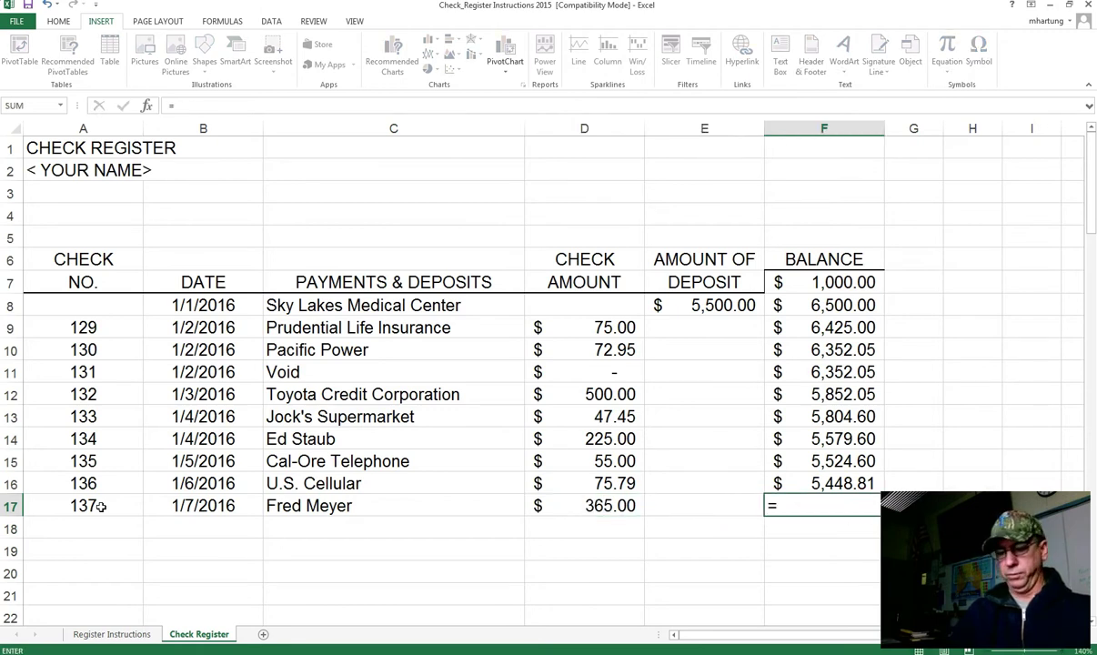
key("Escape")
left_click(819, 490)
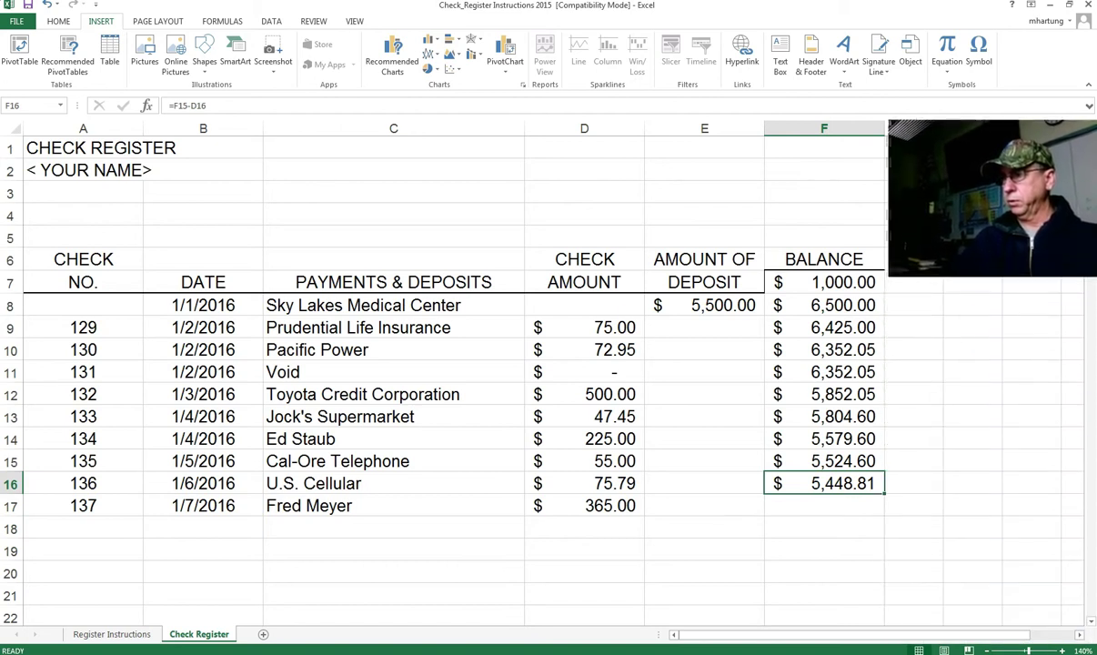
left_click_drag(884, 494, 884, 510)
Step: Enter check 138, 1/8/16, 'Your Name', 300 in row 18 and fill the balance to 4,783.81
left_click(84, 520)
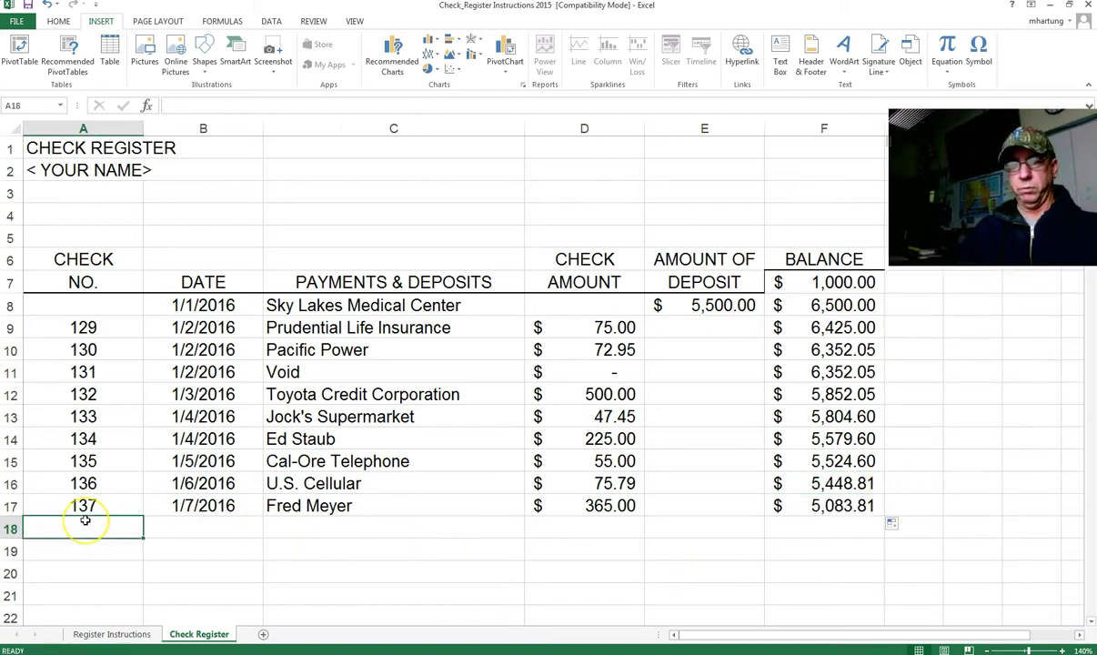
type("138")
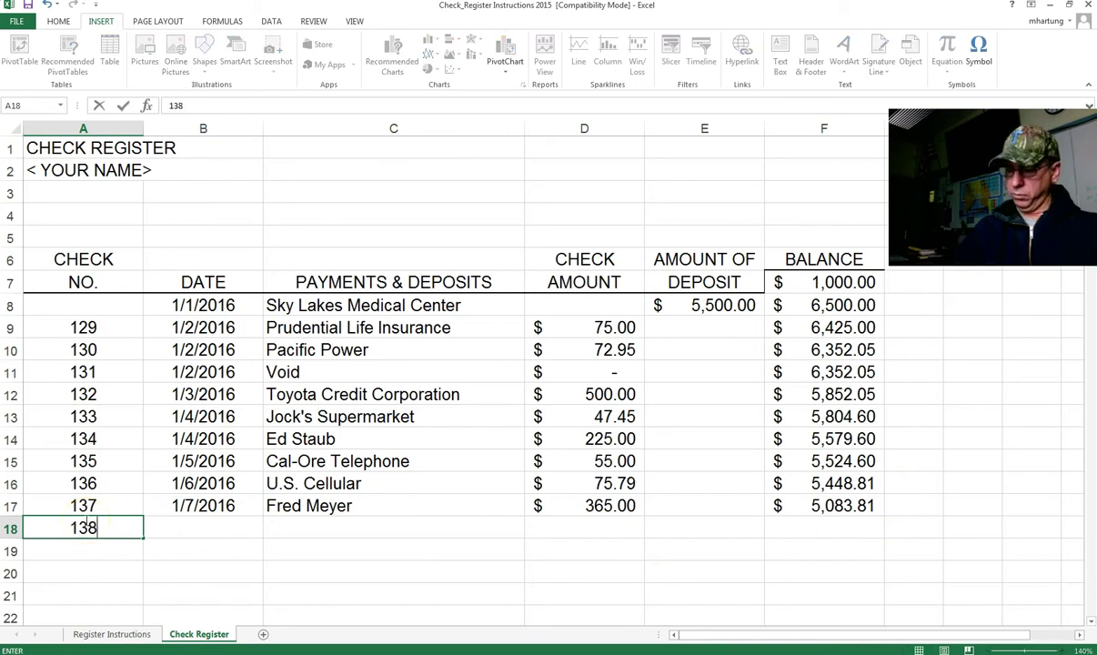
key("Tab")
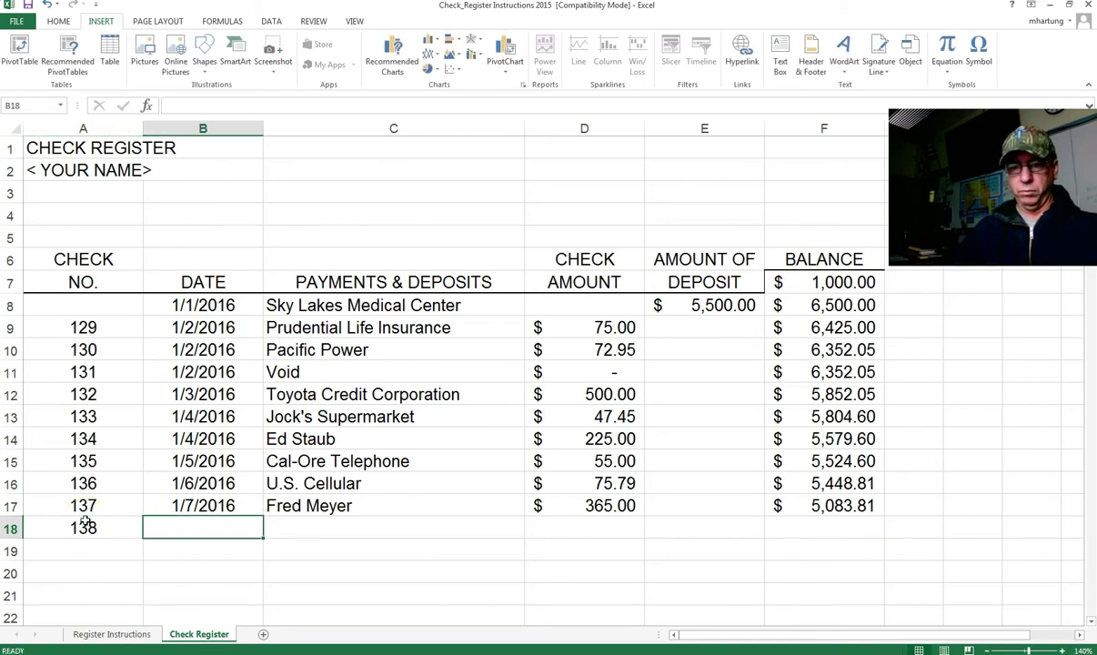
type("1")
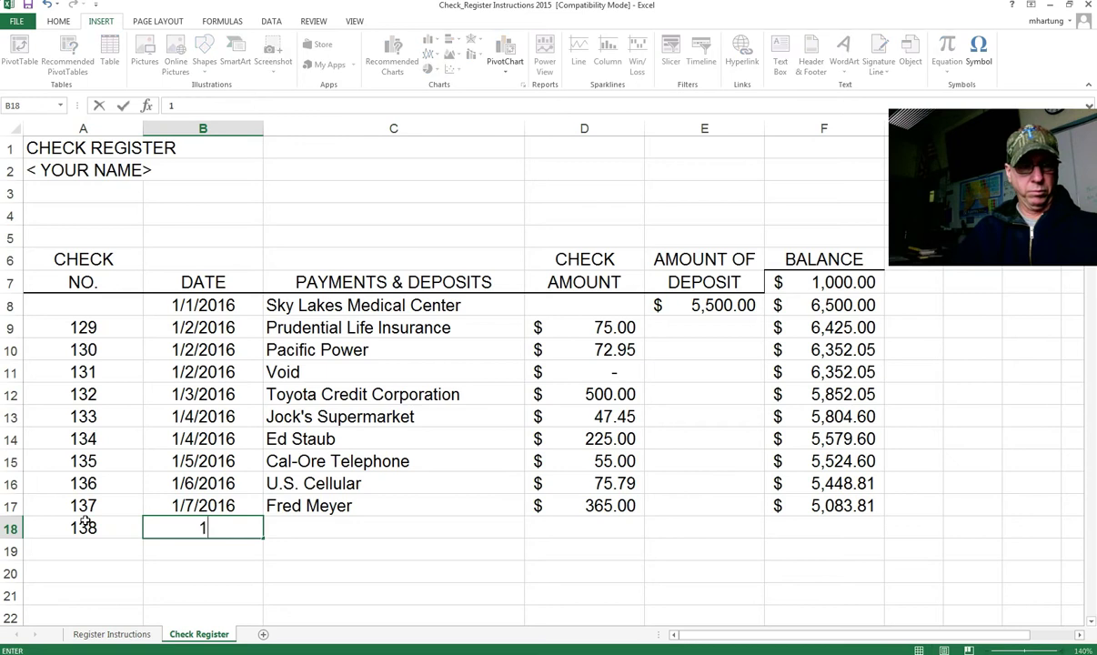
type("/8/16")
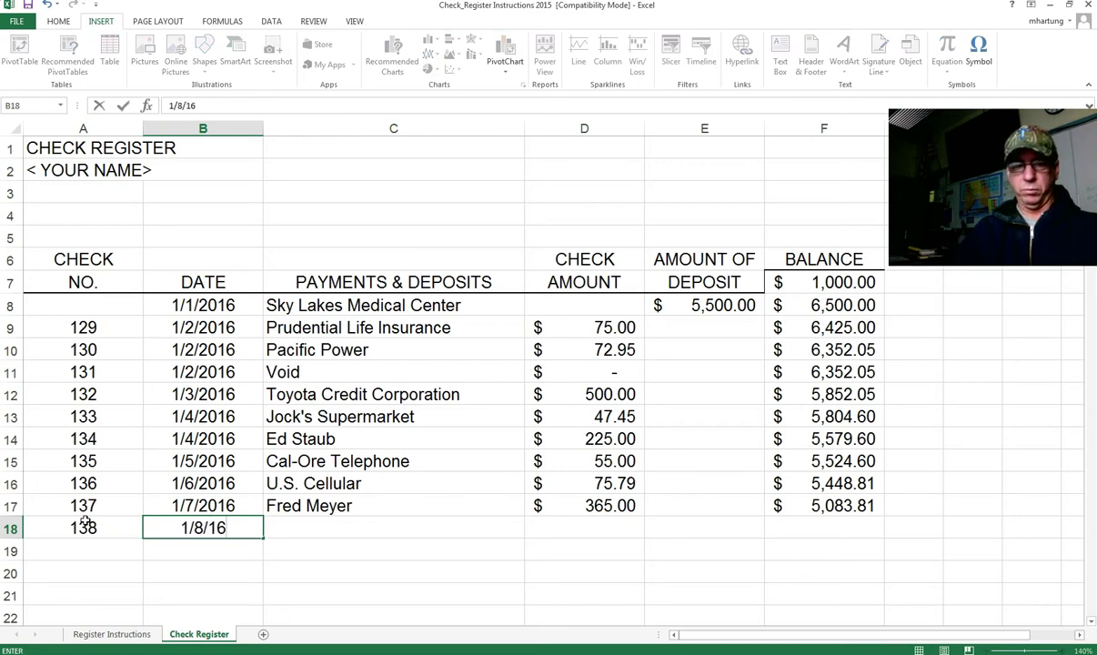
key("Tab")
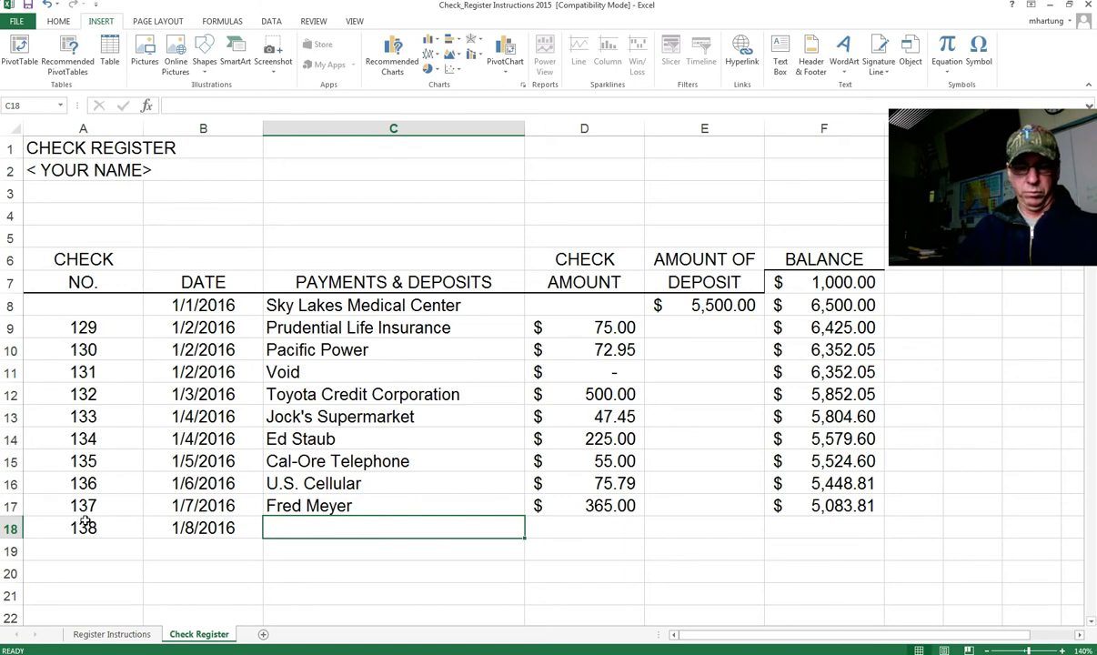
type("Your Name")
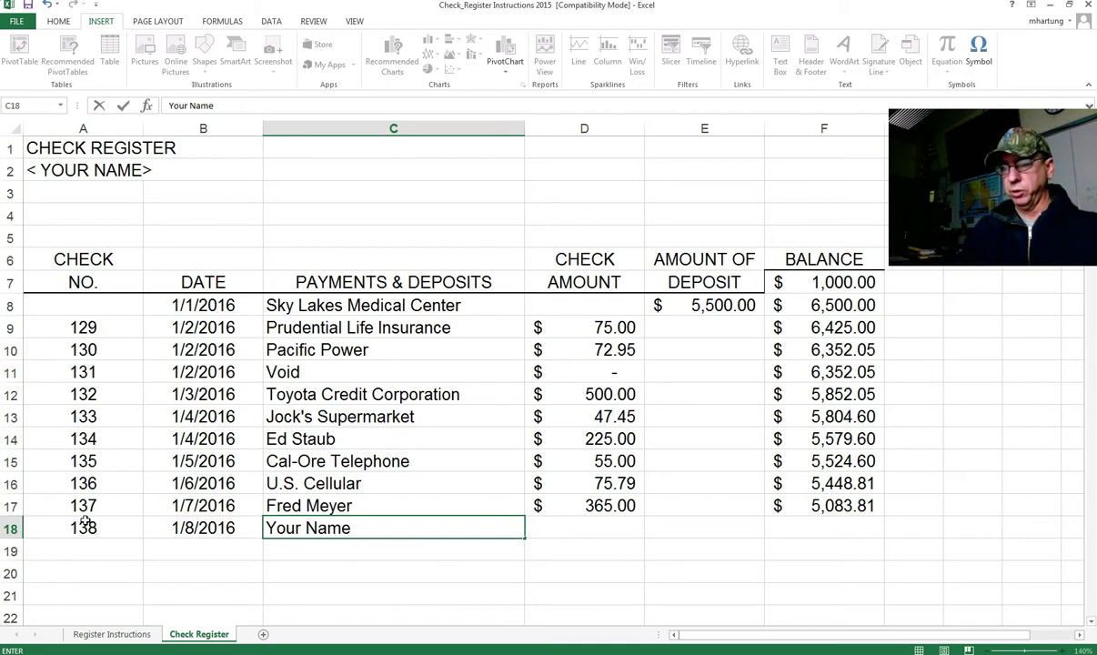
key("Tab")
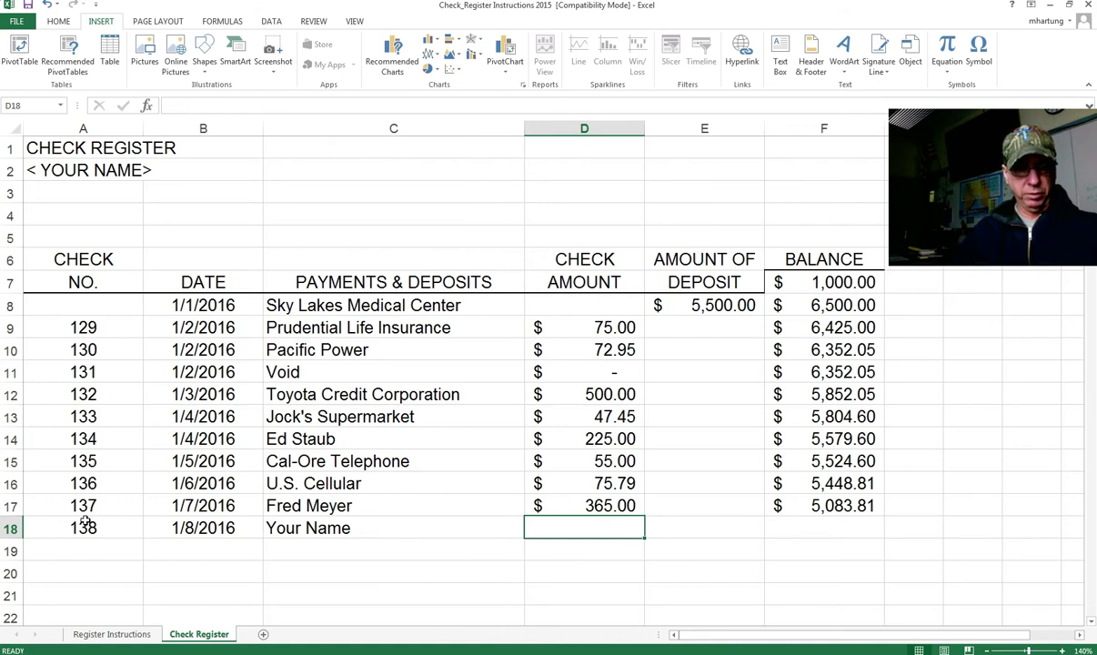
type("300")
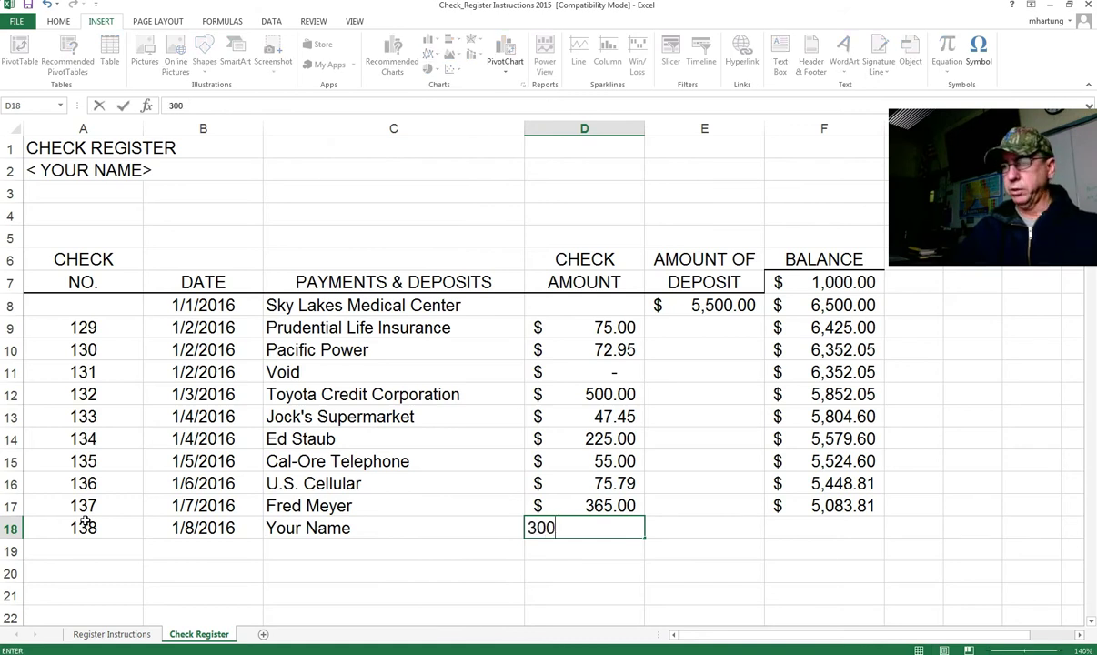
key("Tab")
key("Tab")
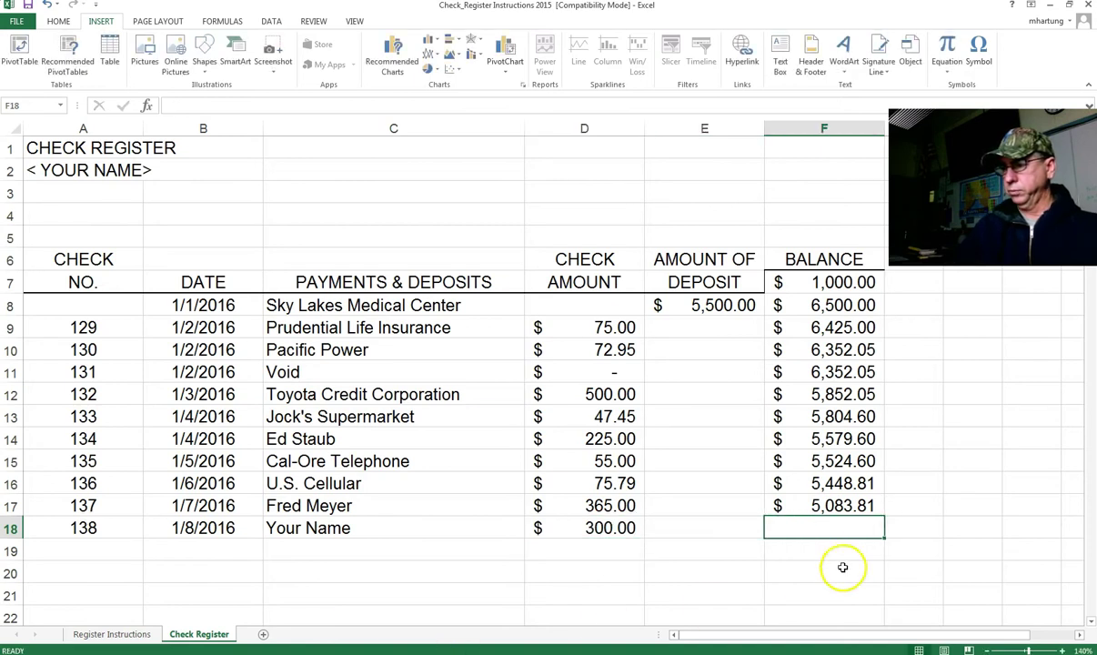
left_click(847, 504)
left_click_drag(885, 516, 874, 544)
Step: Enter check 139, dated 1/10/2016, to payee 'Allstate, Auto' for 129.00 in row 19
left_click(86, 549)
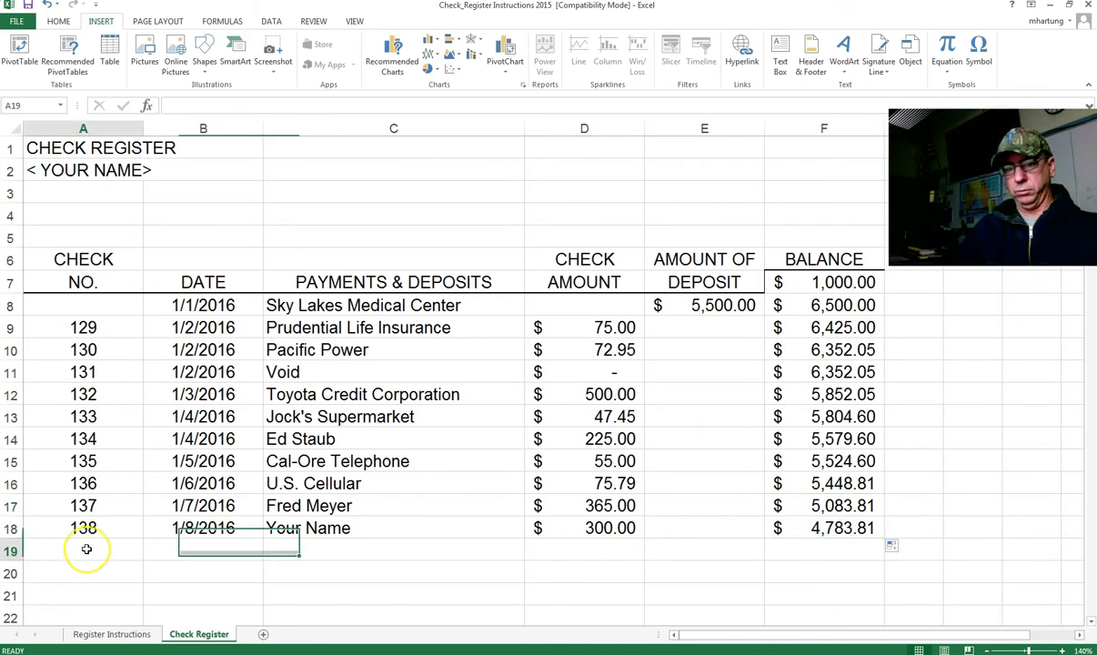
type("139")
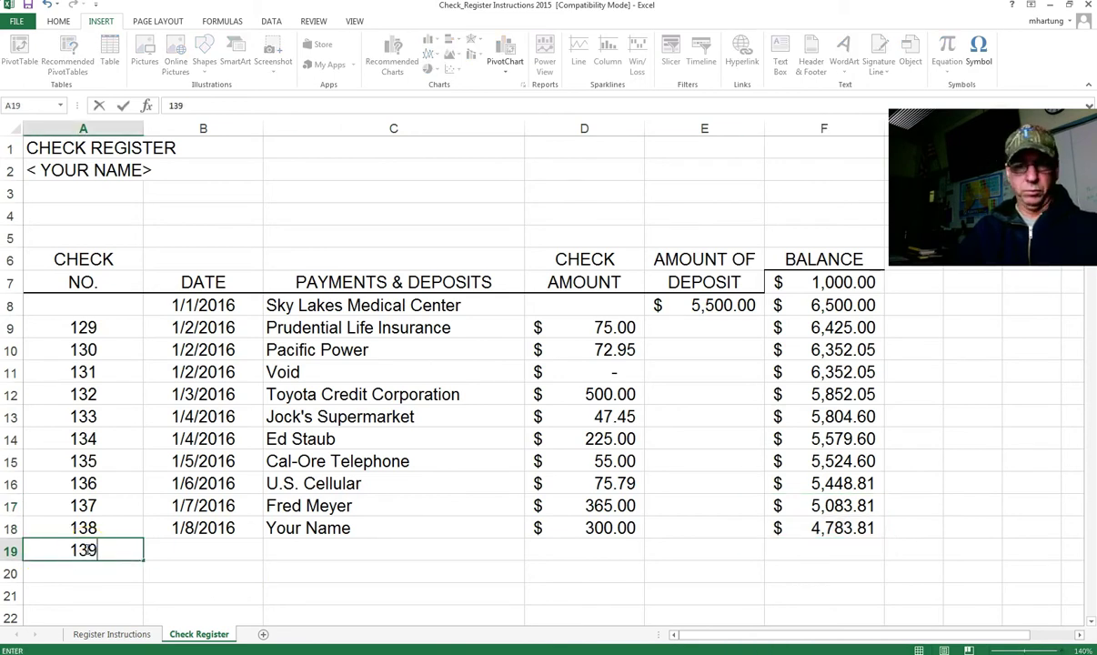
key("Tab")
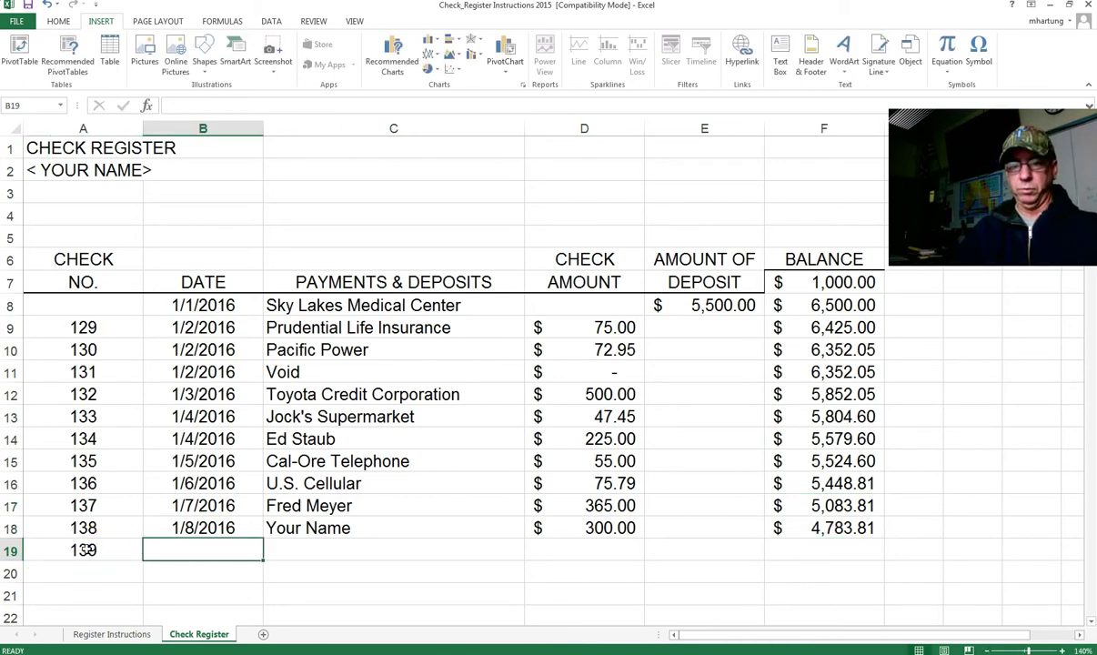
type("1")
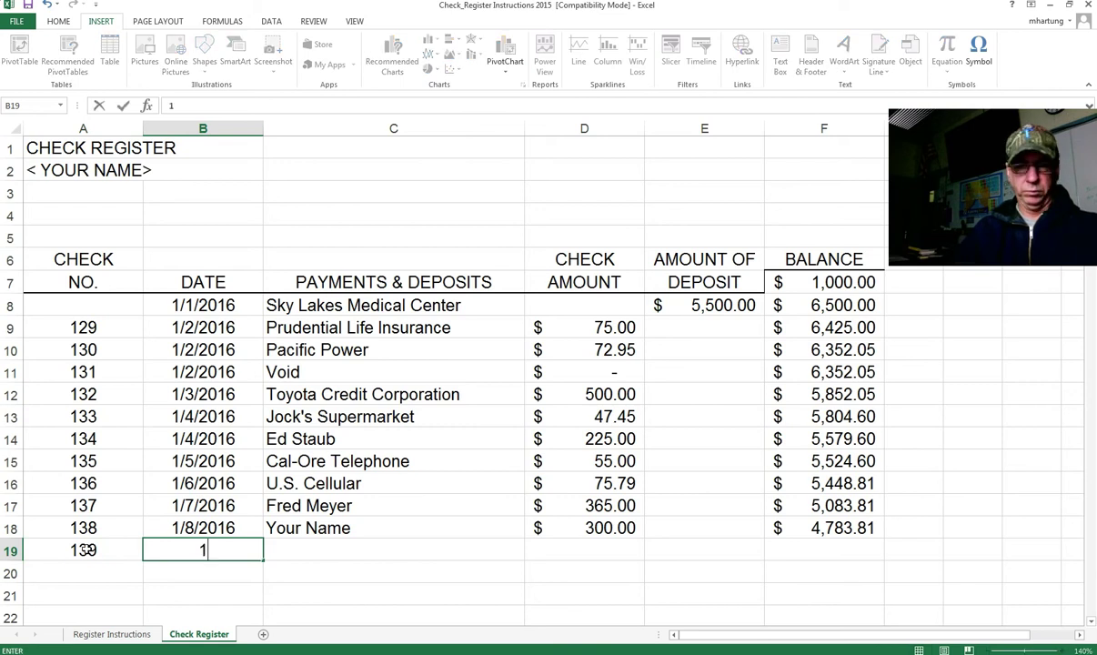
type("/10/2016")
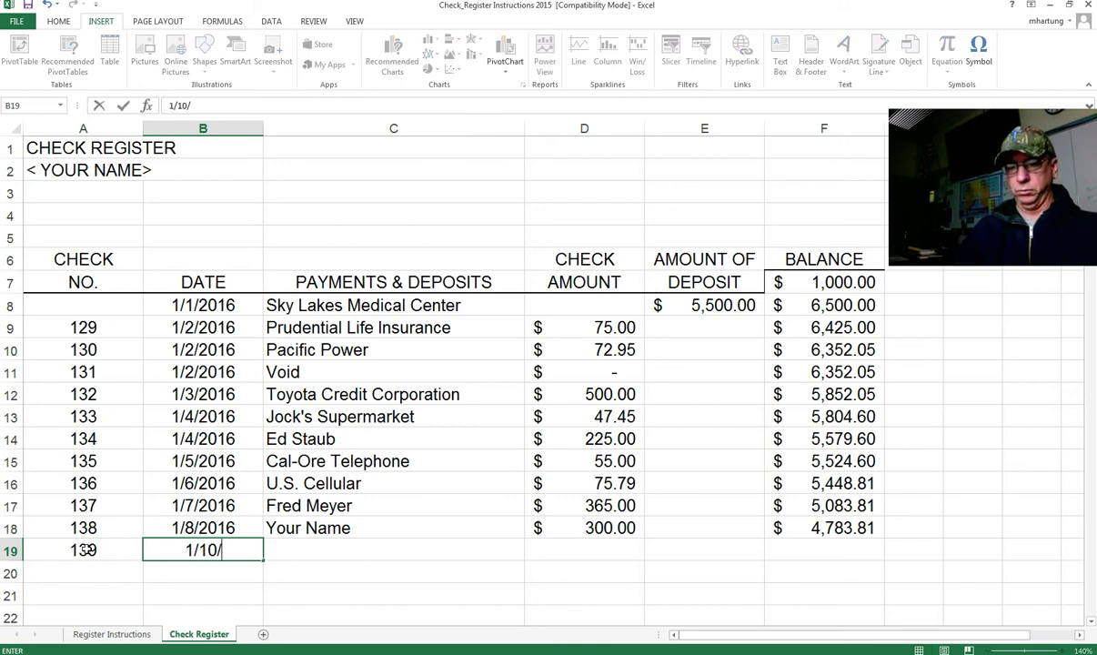
key("Tab")
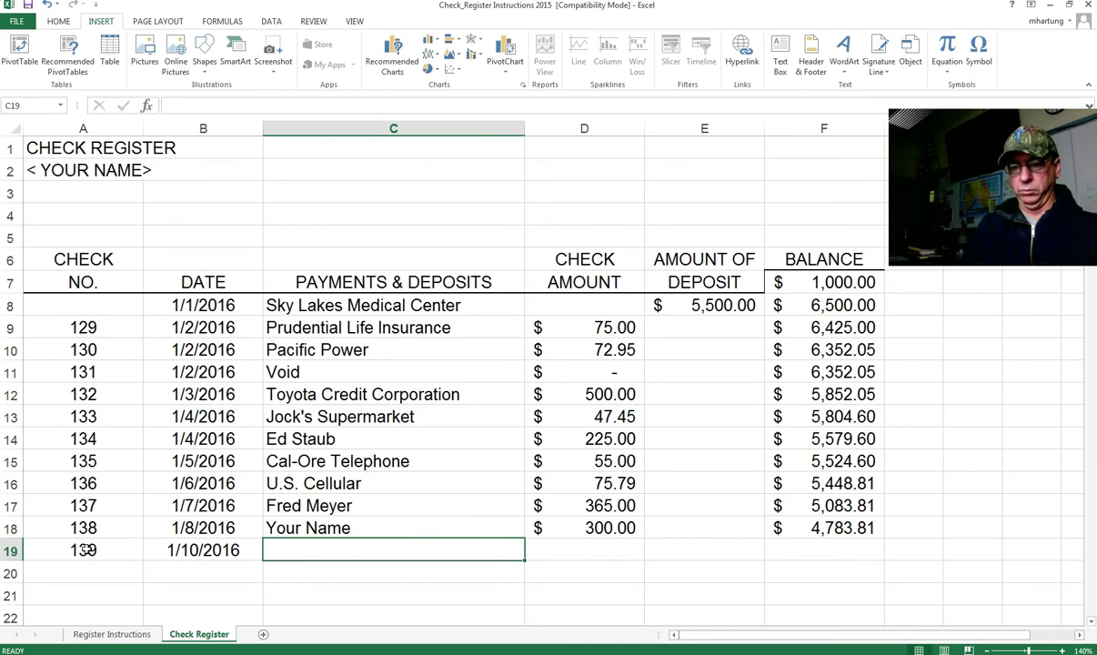
type("Allstate")
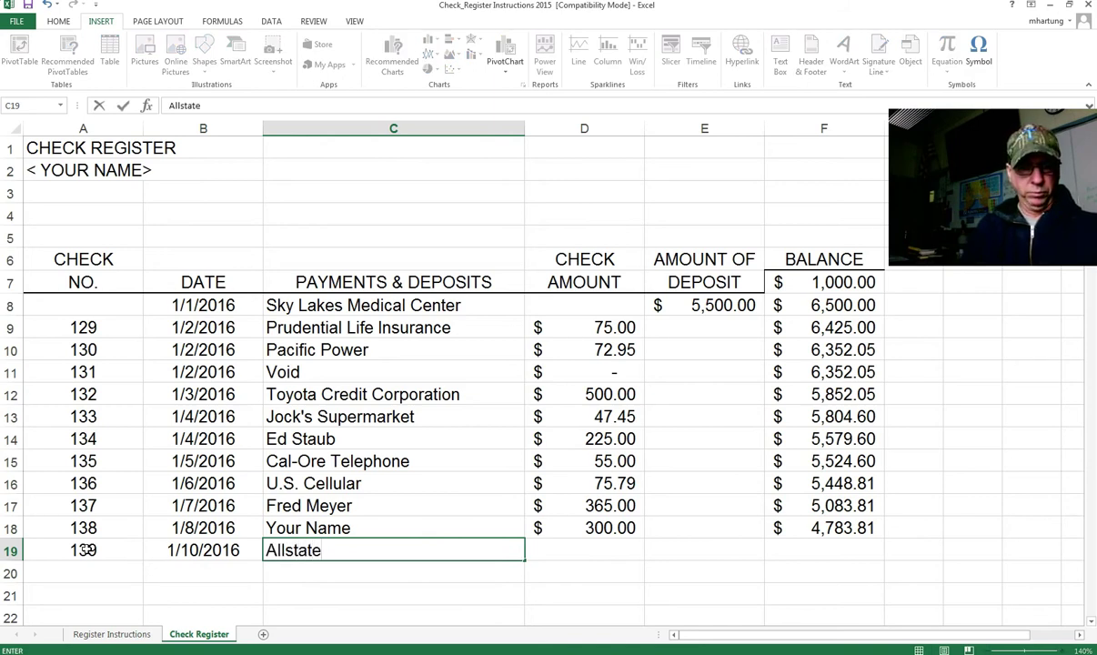
type(", Autop")
key("BackSpace")
key("Tab")
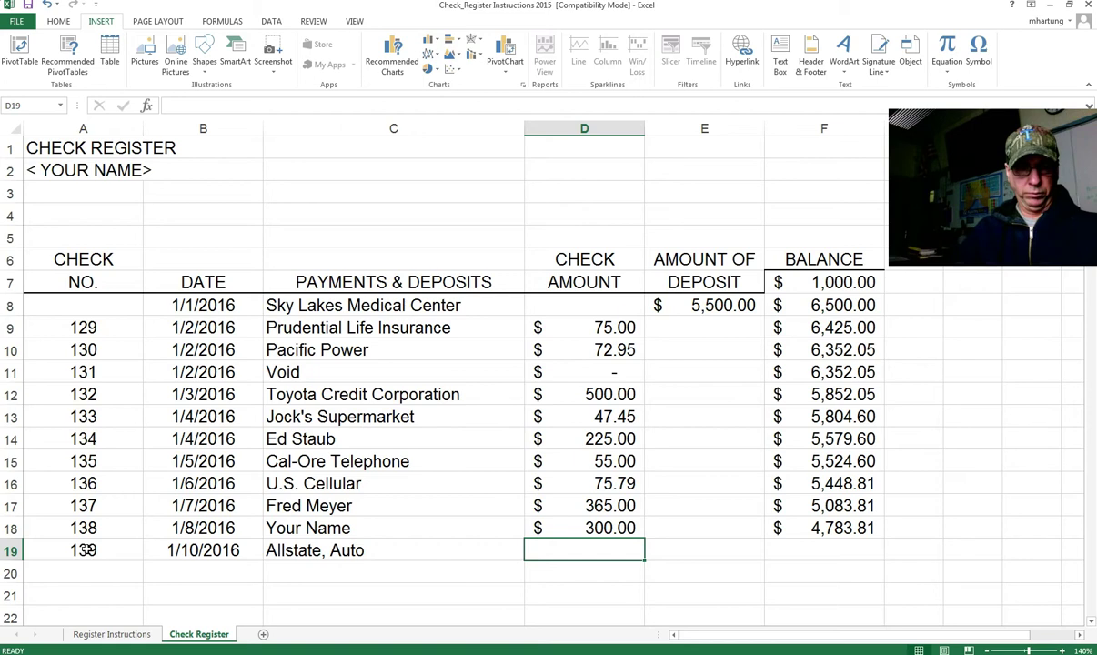
type("129.00")
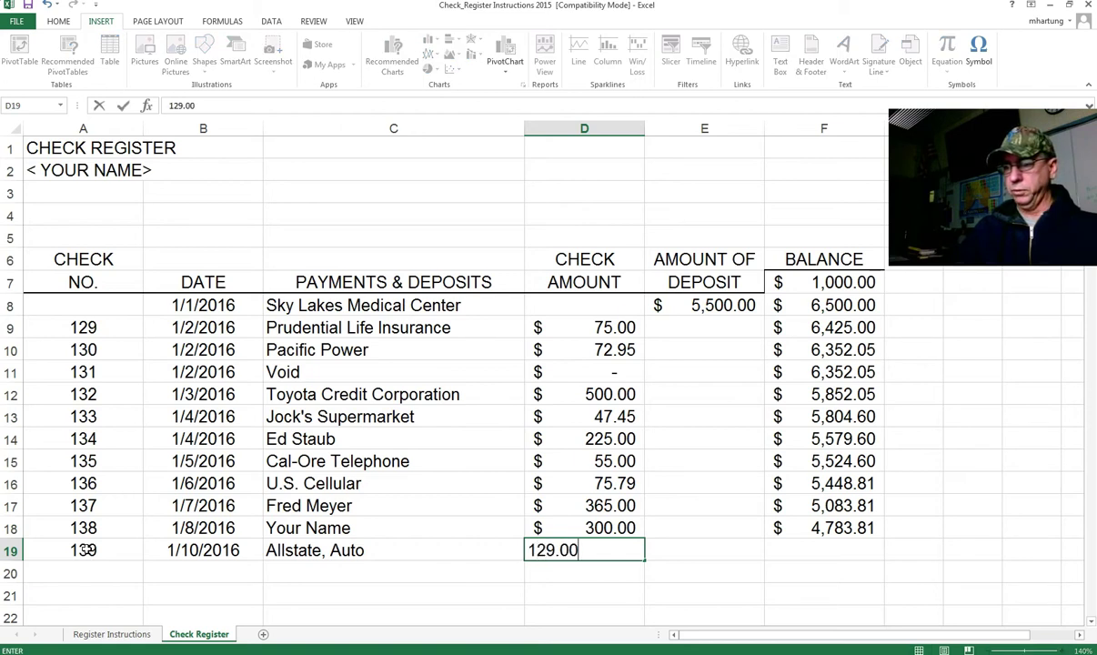
key("Tab")
key("Tab")
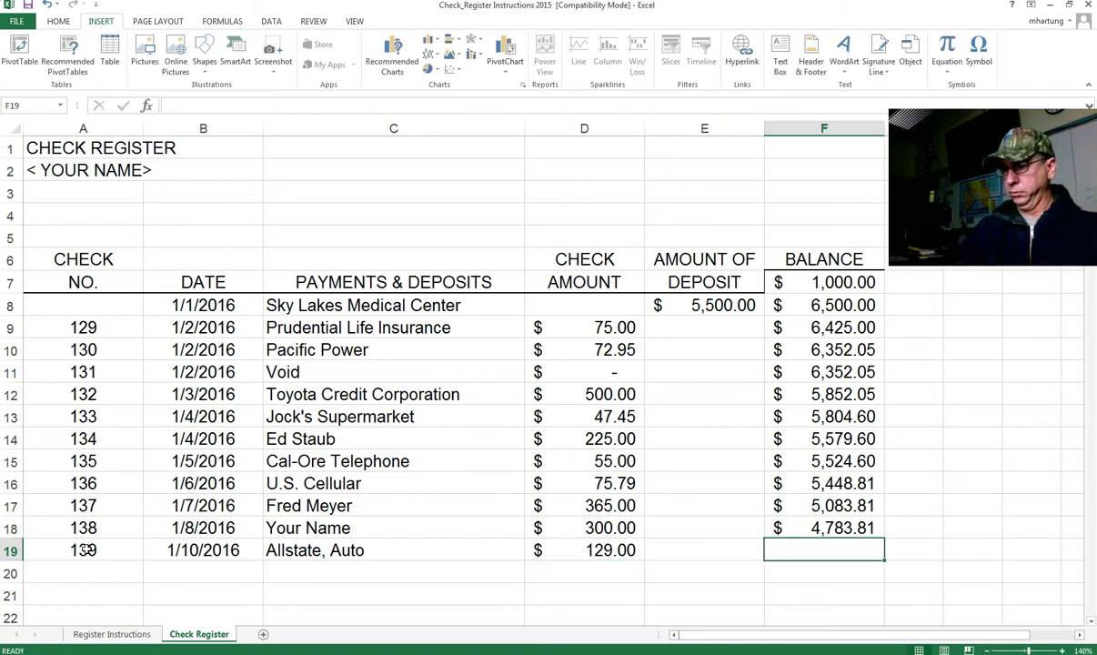
Step: Fill the running balance formula from F18 down to F19, giving 4,654.81
left_click(842, 528)
left_click_drag(882, 539, 880, 564)
left_click(860, 553)
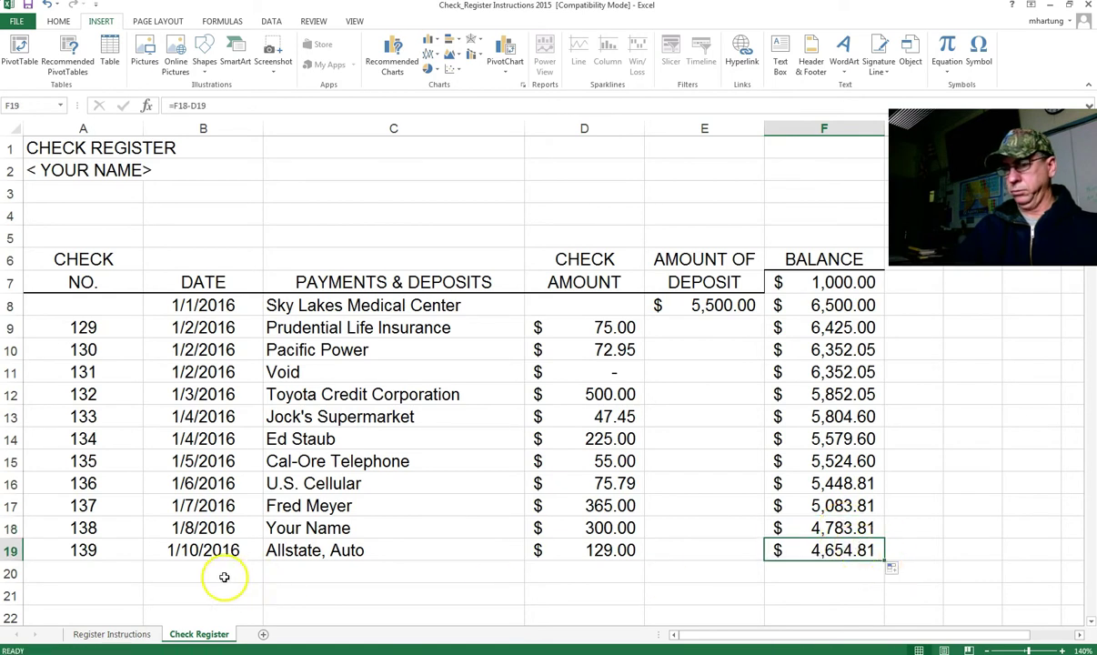
Step: Scroll down and review the check numbers in column A, confirming 139 is the last
left_click(93, 575)
scroll(94, 574, "down", 3)
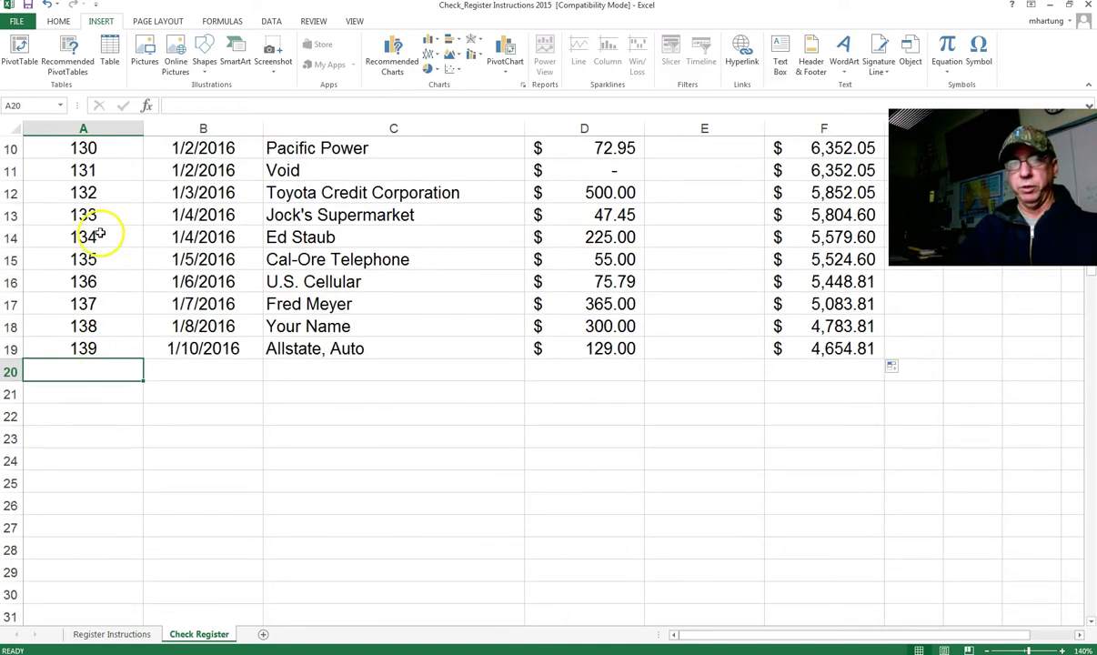
left_click(87, 153)
left_click_drag(88, 153, 80, 389)
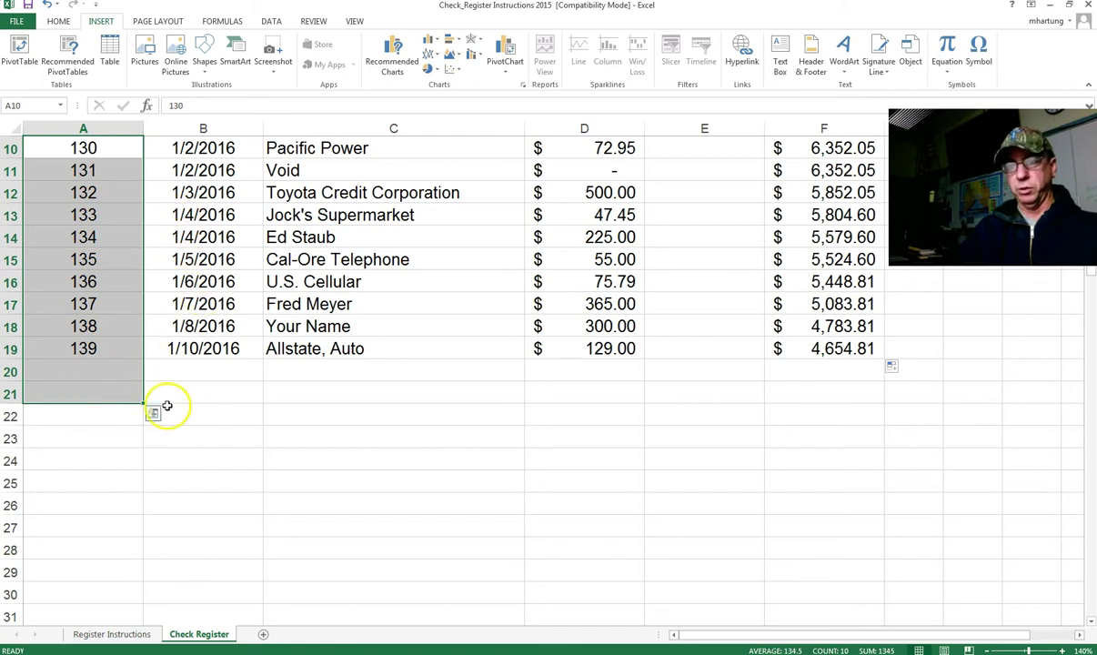
left_click(140, 372)
left_click(91, 346)
left_click(98, 373)
left_click(94, 359)
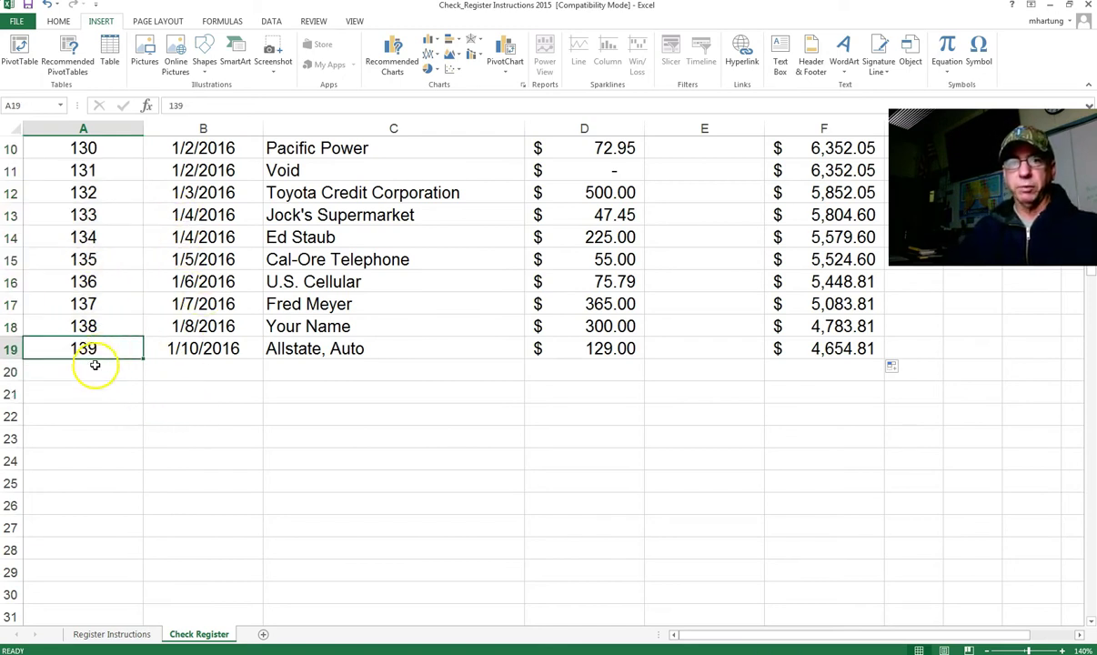
Step: Enter check number 140 in cell A20
left_click(94, 373)
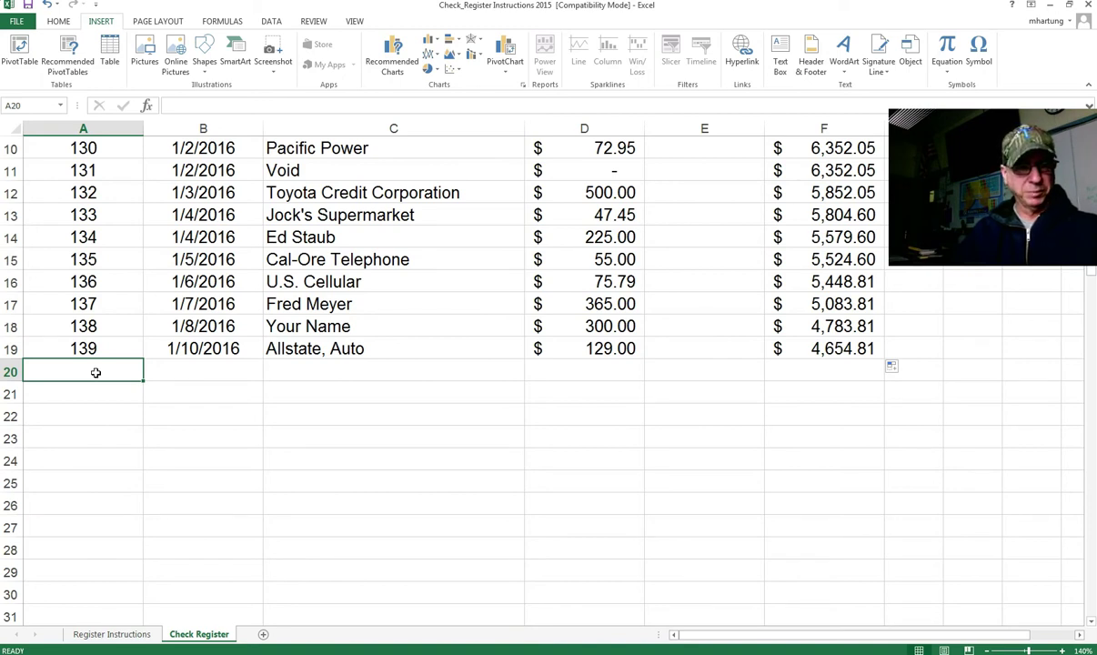
type("140")
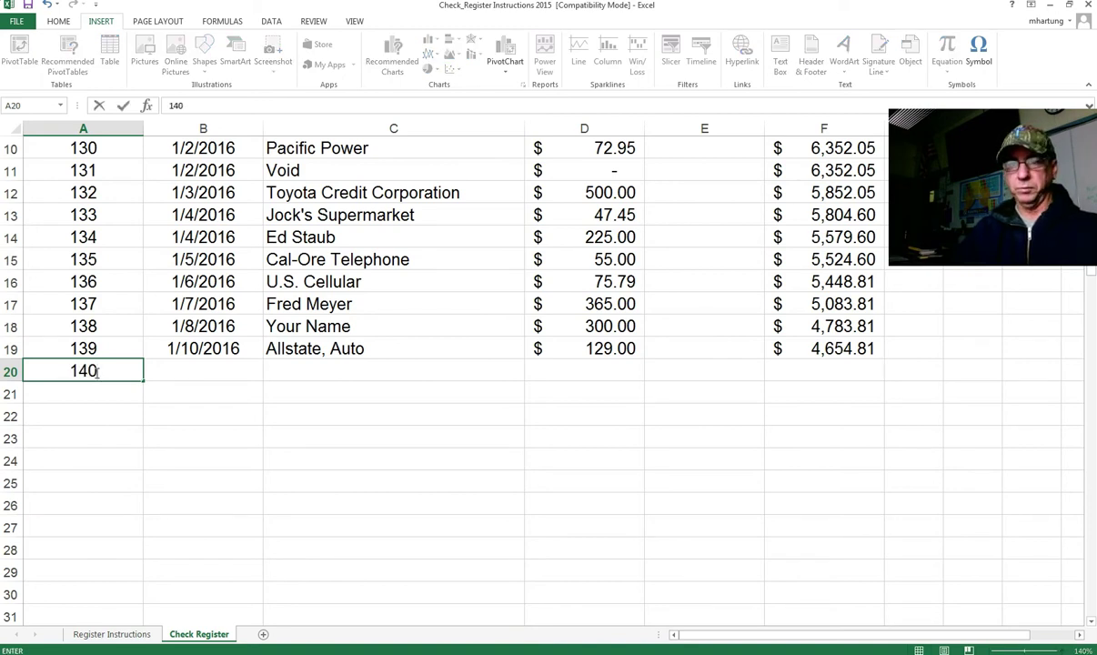
key("Tab")
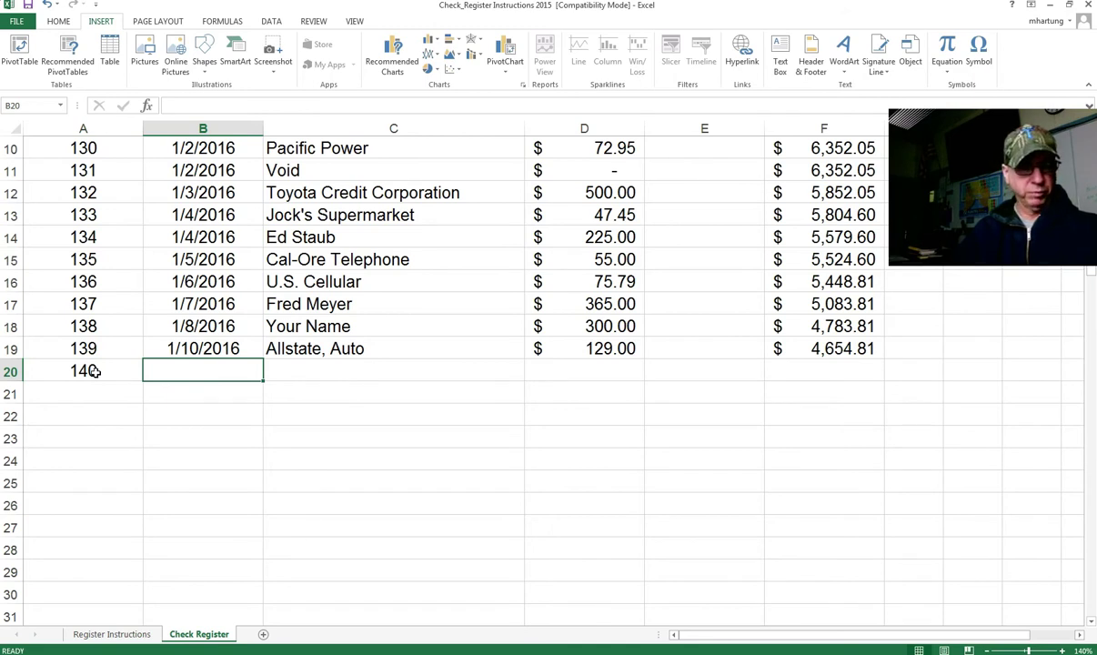
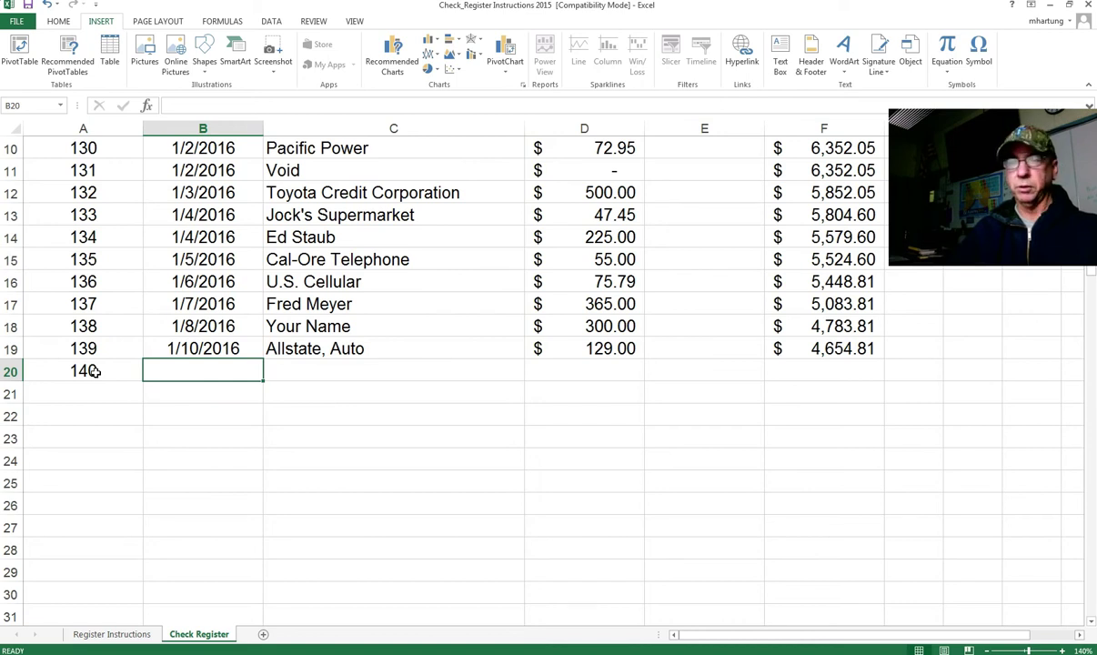
type("1/10/20")
type("16")
key("Tab")
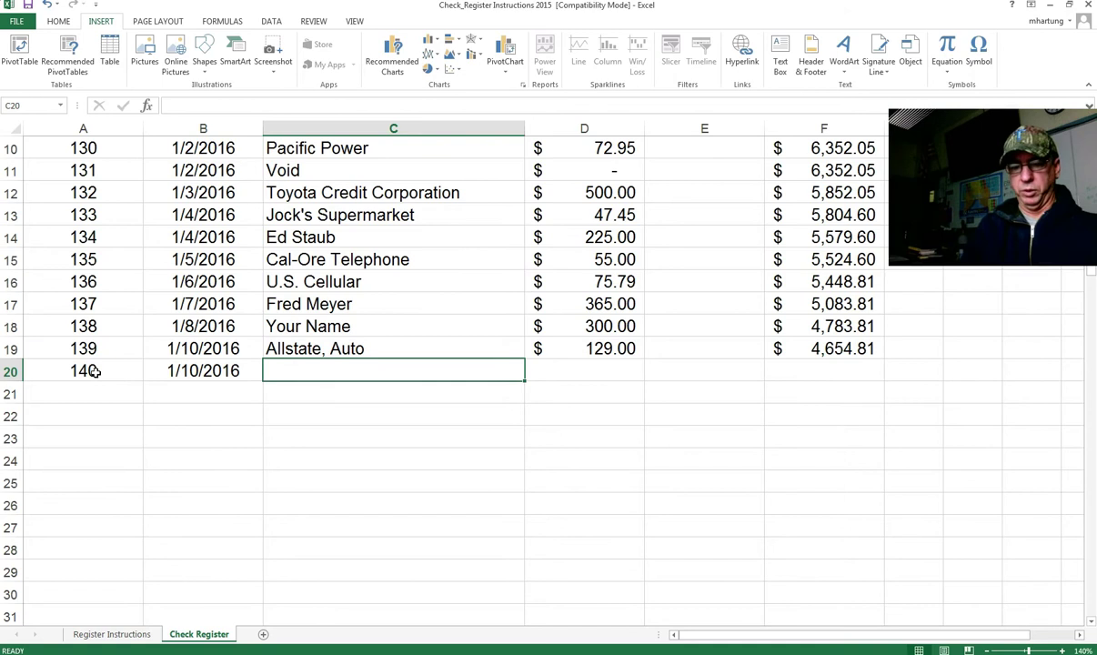
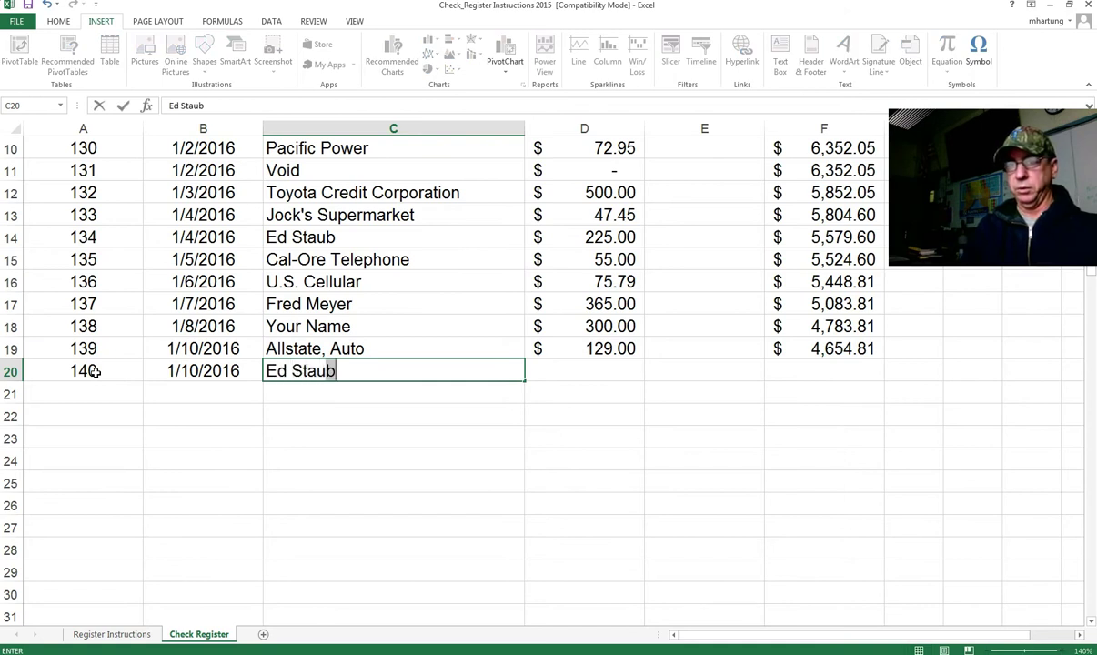
key("Tab")
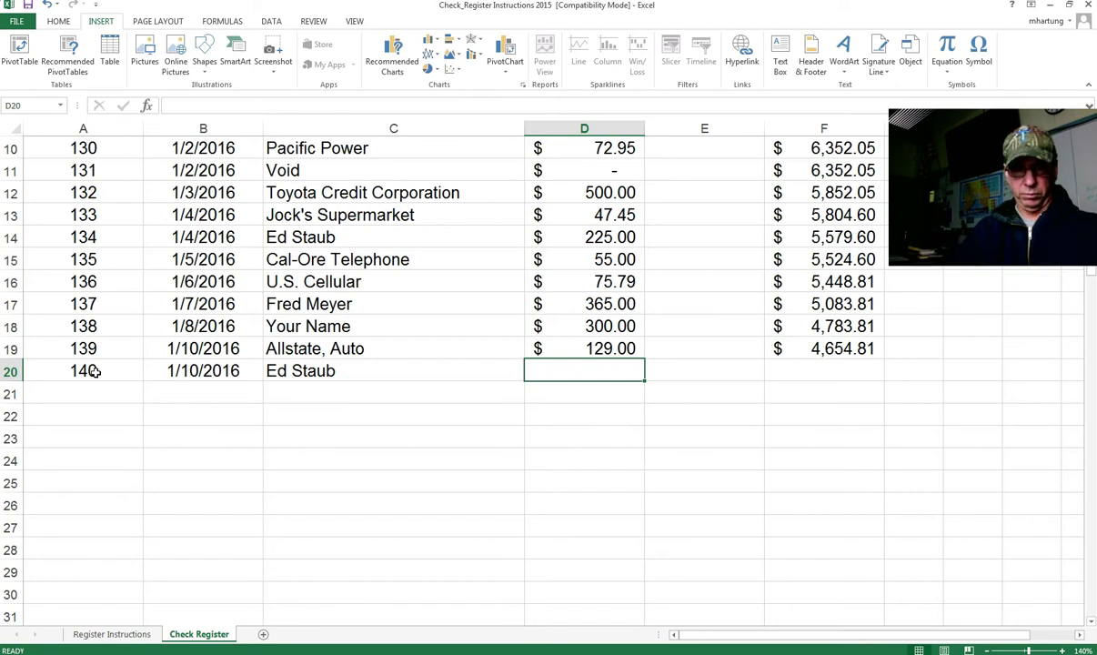
type("295")
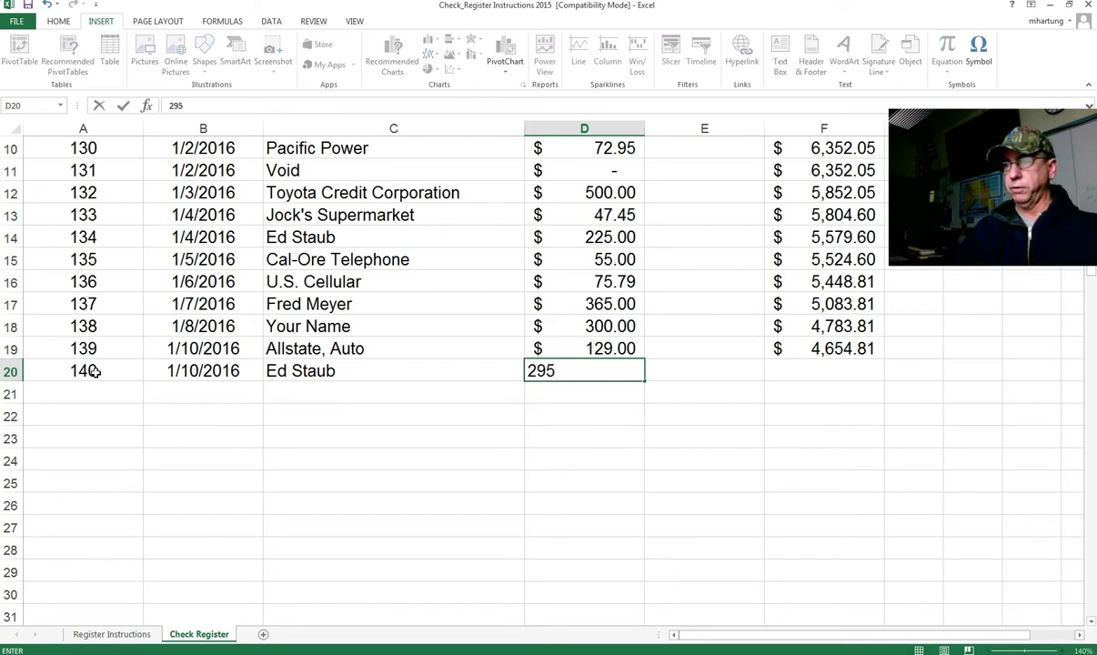
type(".59")
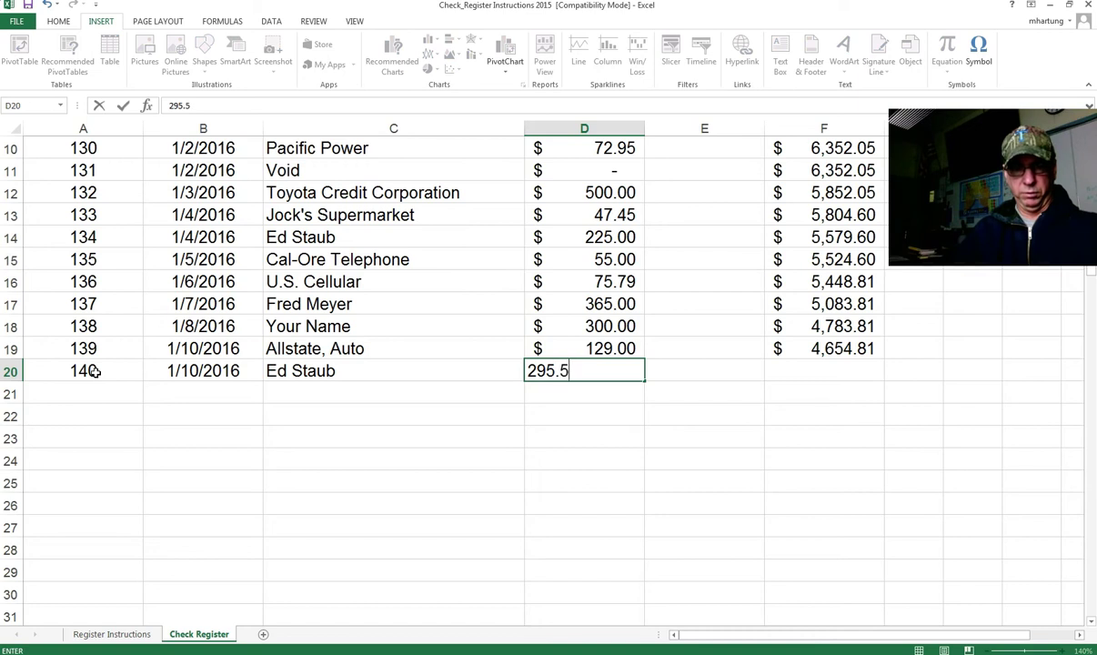
key("Tab")
key("Tab")
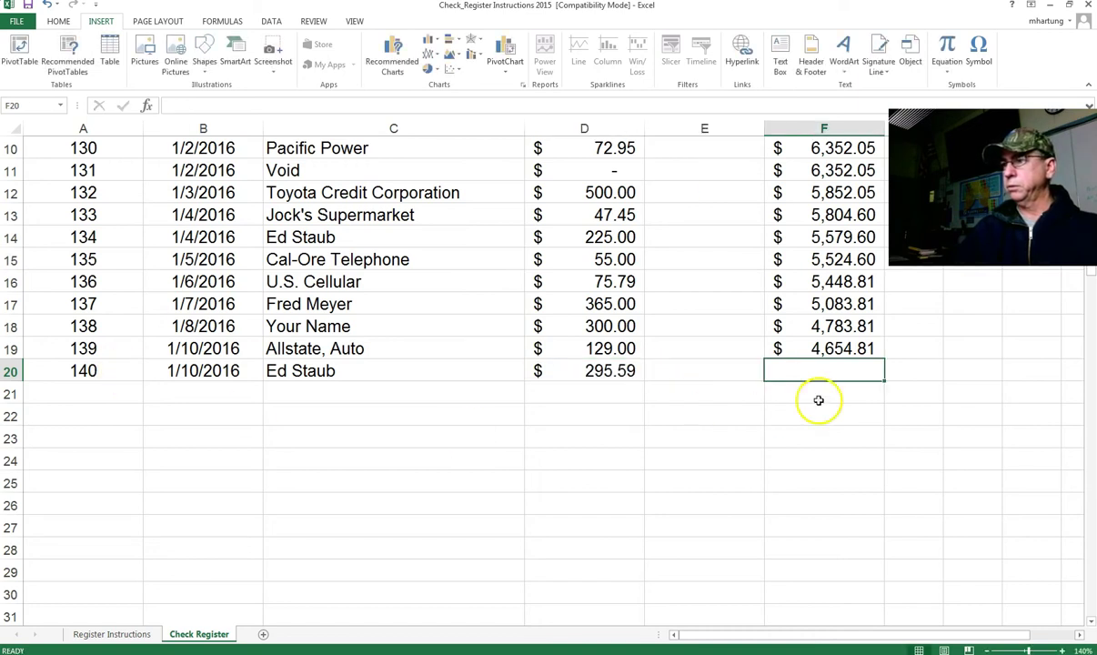
Step: Fill F19's running balance formula down to F20, giving $4,359.22
left_click(798, 353)
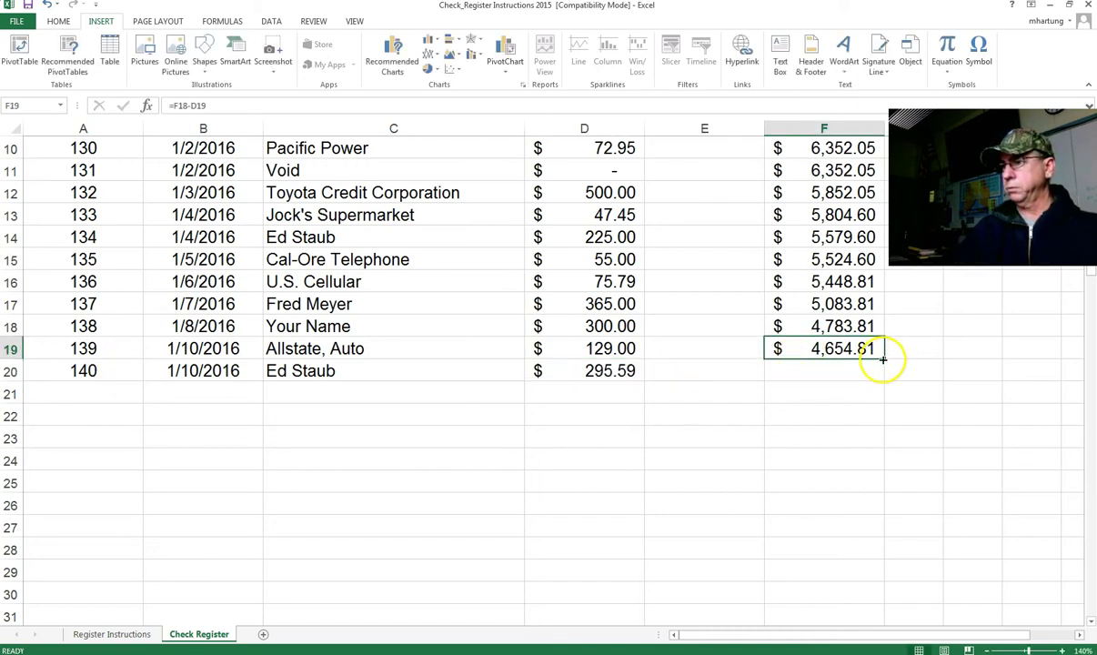
left_click_drag(885, 357, 845, 392)
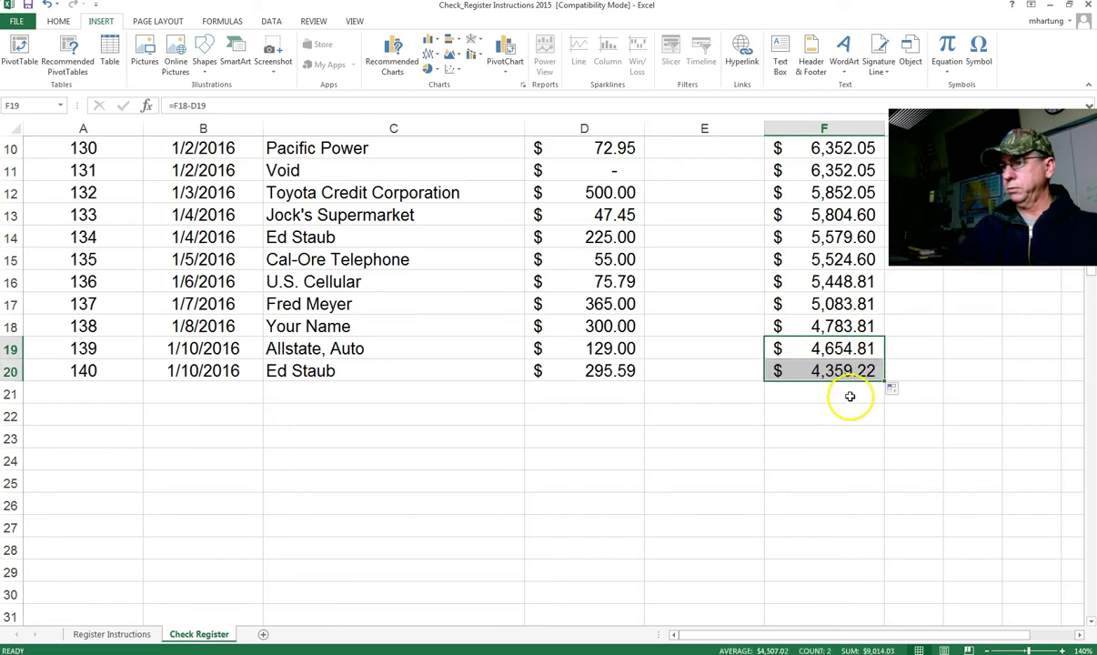
left_click(823, 373)
Step: Enter check 141, dated 1/12/2016, to Wal-Mart for 99.95 in row 21
left_click(86, 390)
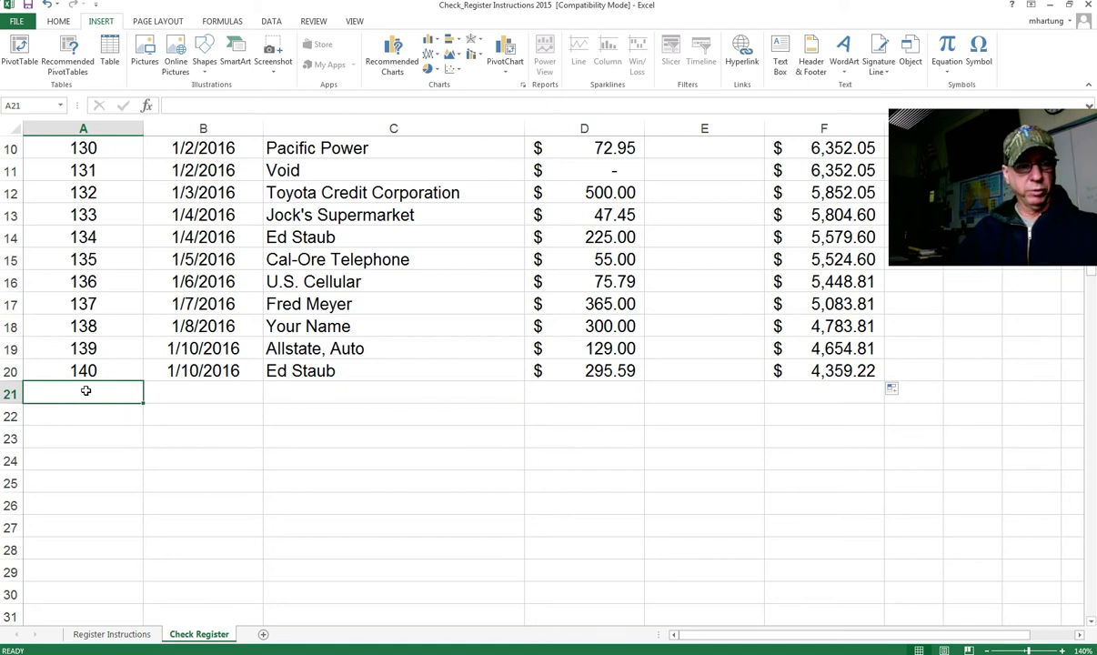
type("141")
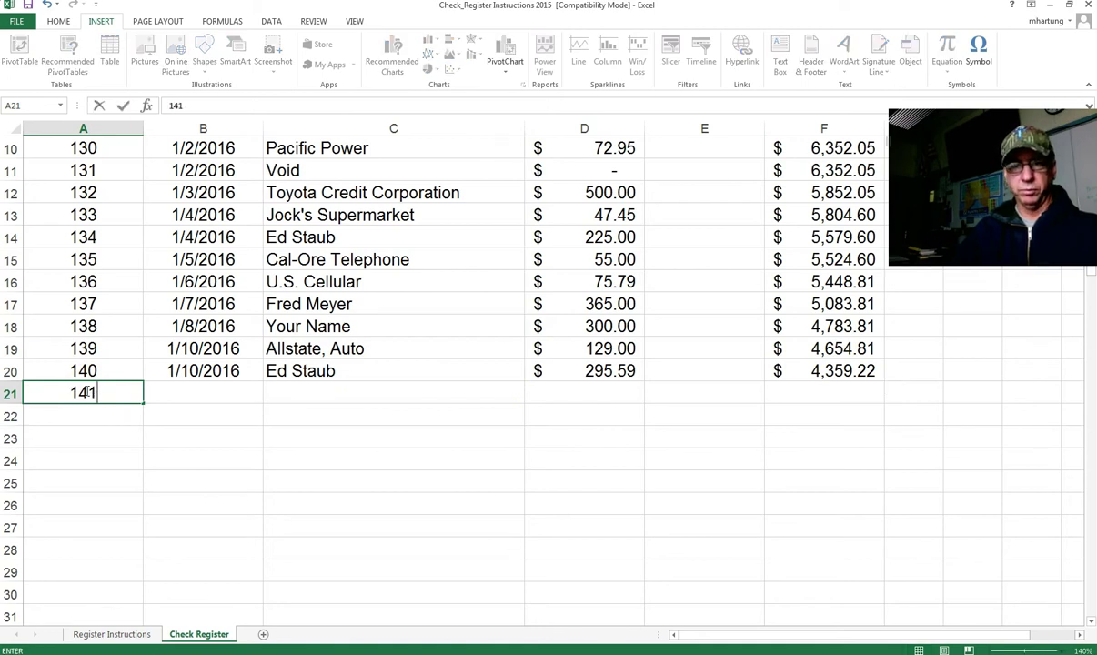
key("Tab")
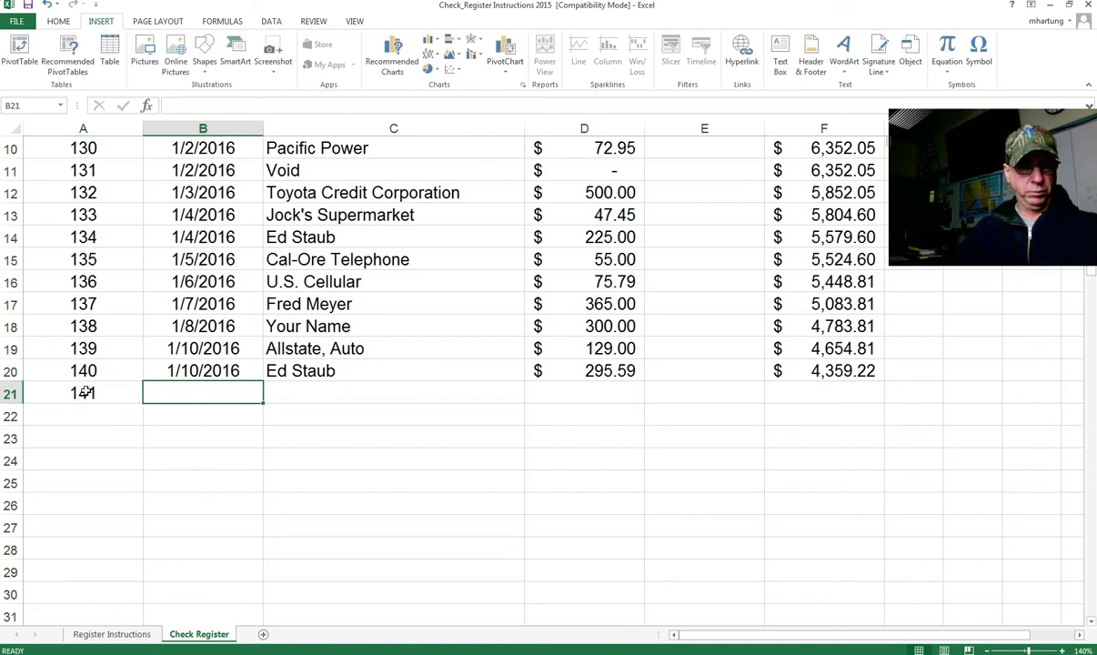
type("1/12/201")
type("6")
key("Tab")
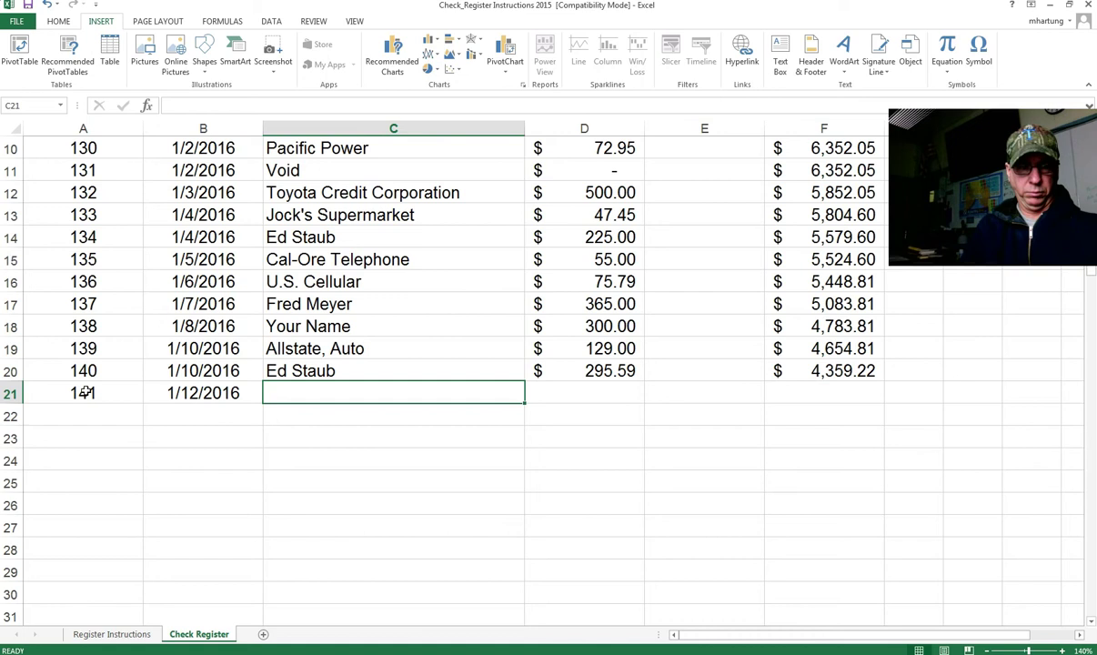
type("Wal-Mart")
key("Tab")
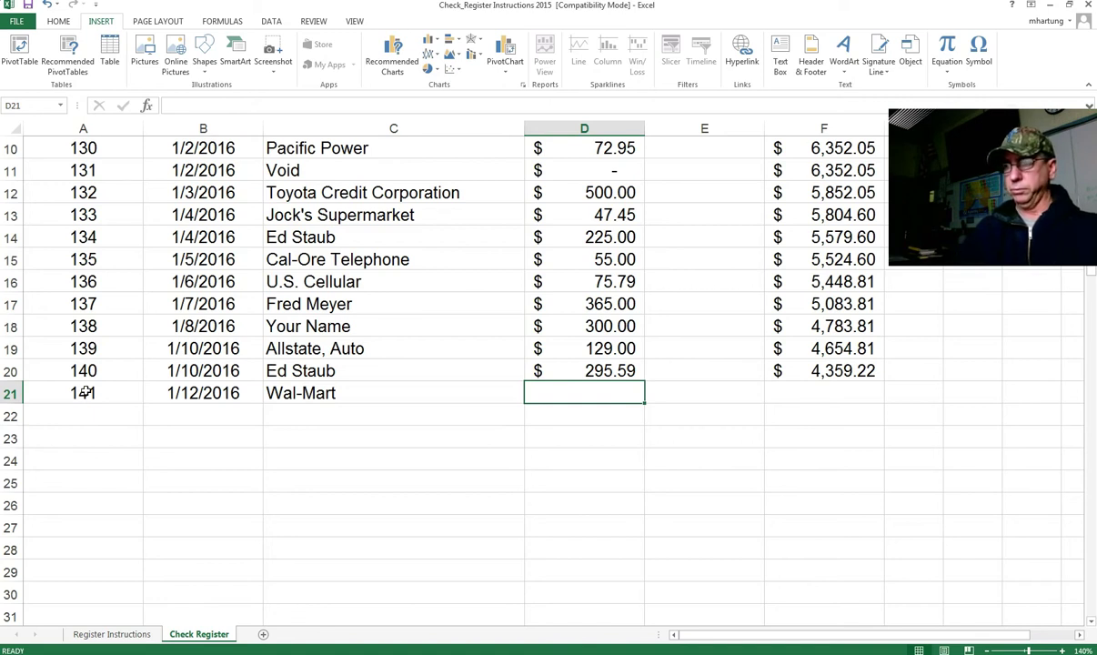
type("99")
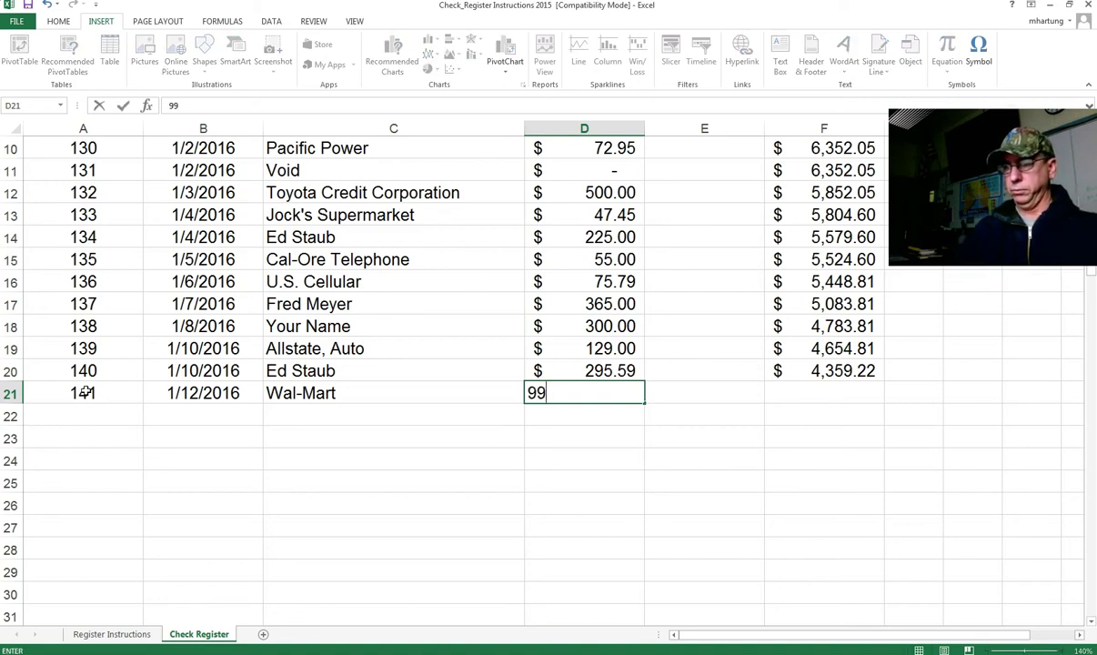
type(".95")
key("Tab")
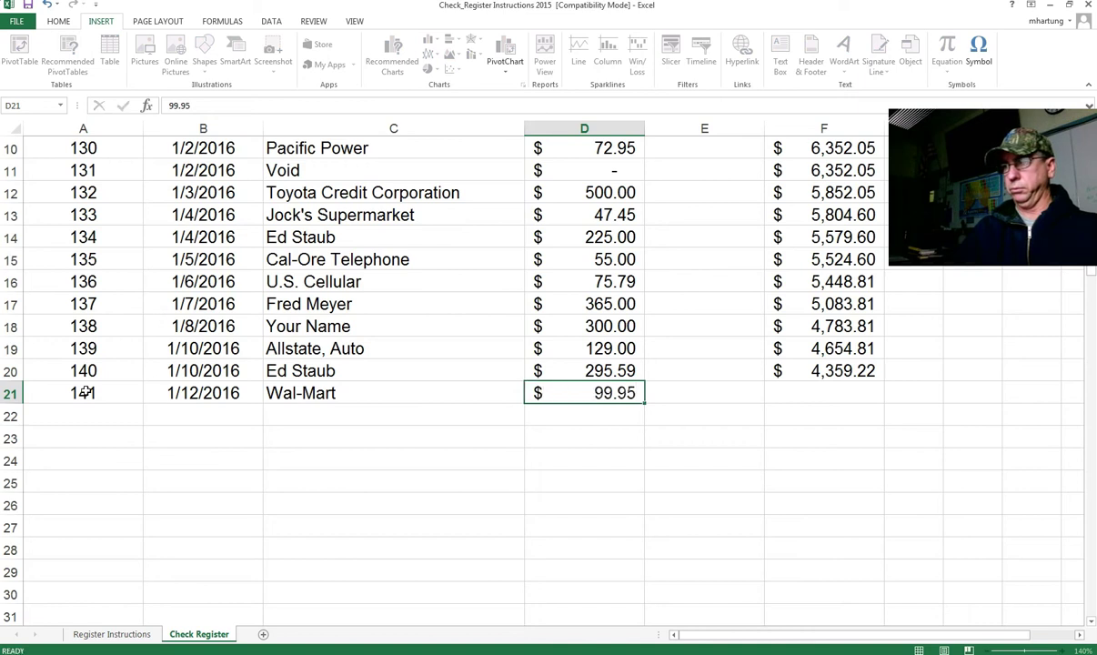
Step: Fill F20's balance formula down to F21, giving $4,259.27
key("Tab")
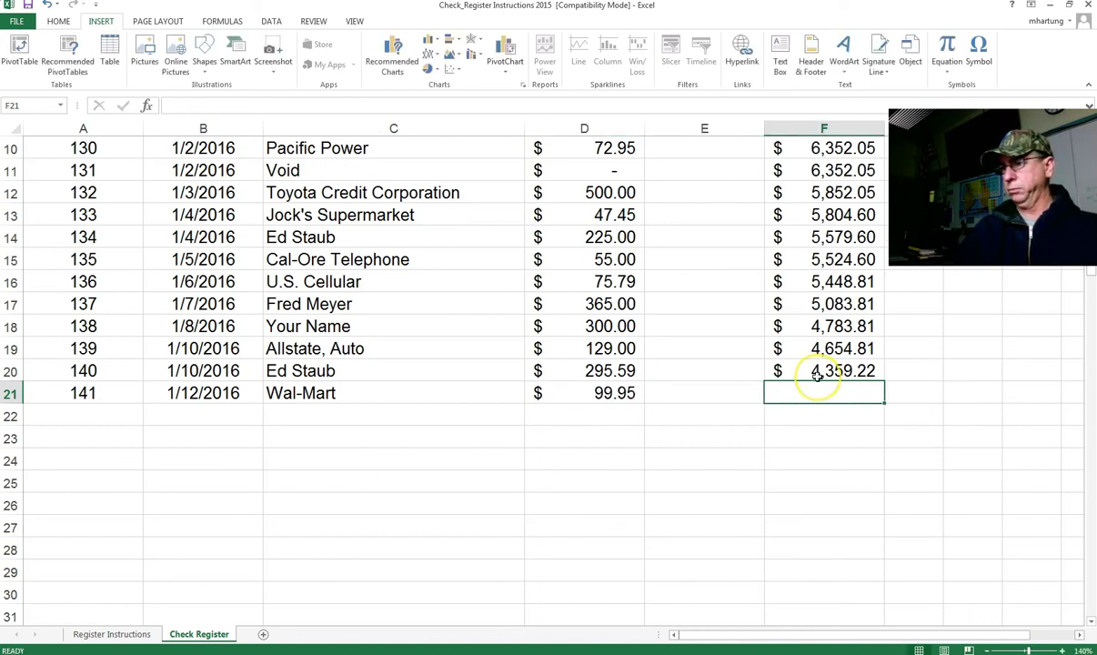
left_click(816, 371)
left_click_drag(870, 385, 845, 400)
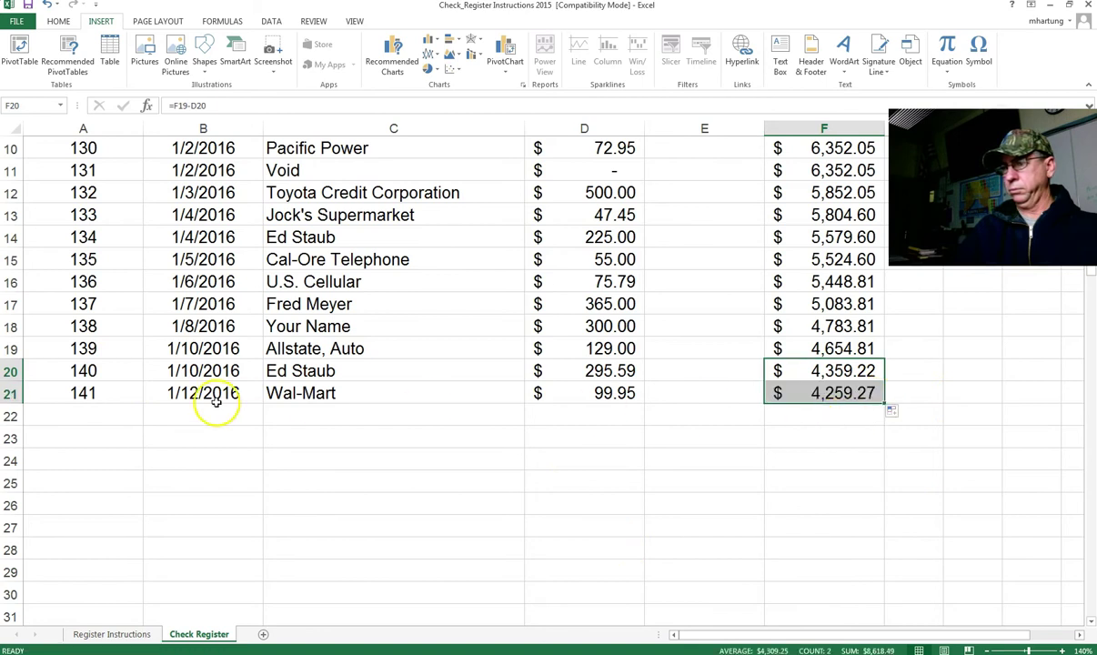
left_click(84, 415)
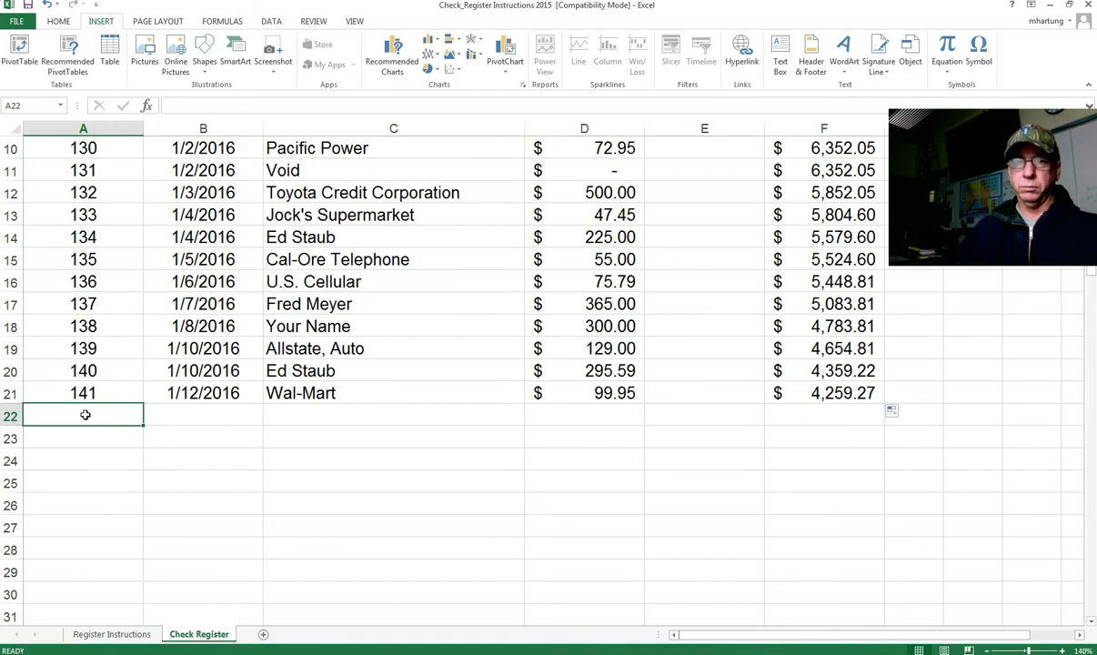
Step: Enter check 142, dated 1/13/2016, to Pelican Cinemas for 50 in row 22
type("142")
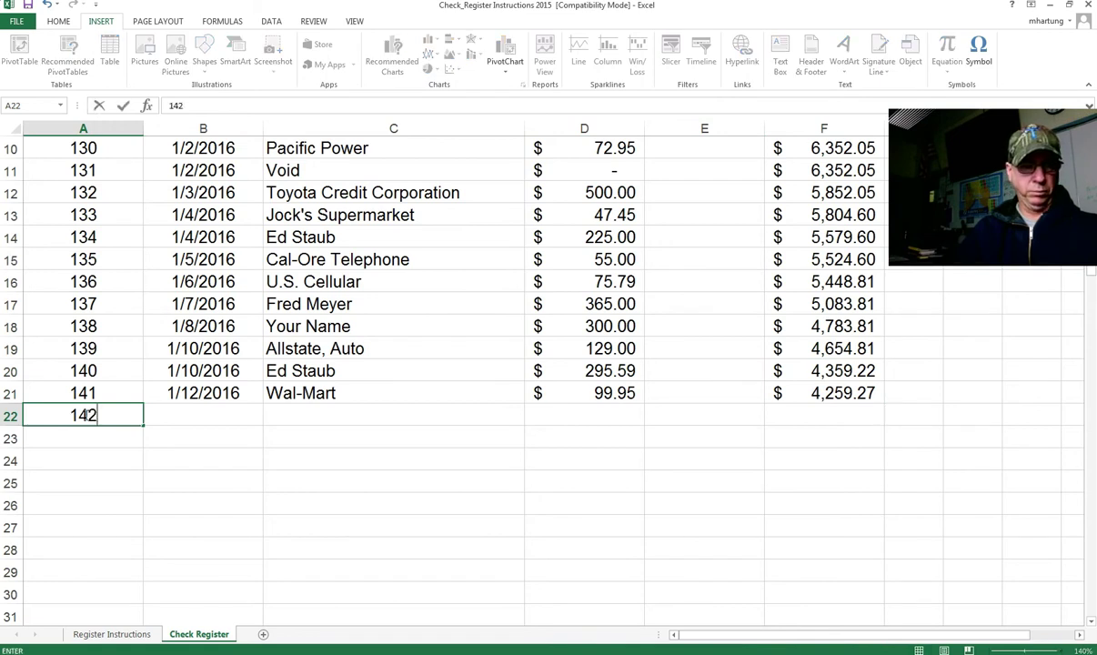
key("Tab")
type("1/13")
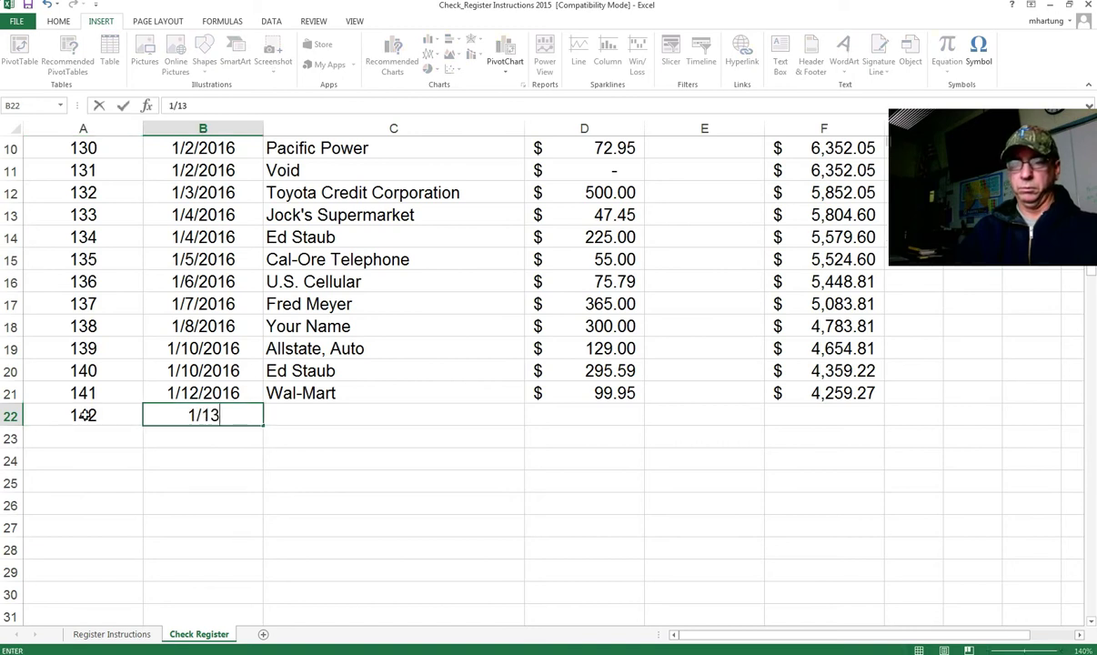
type("/2016")
key("Tab")
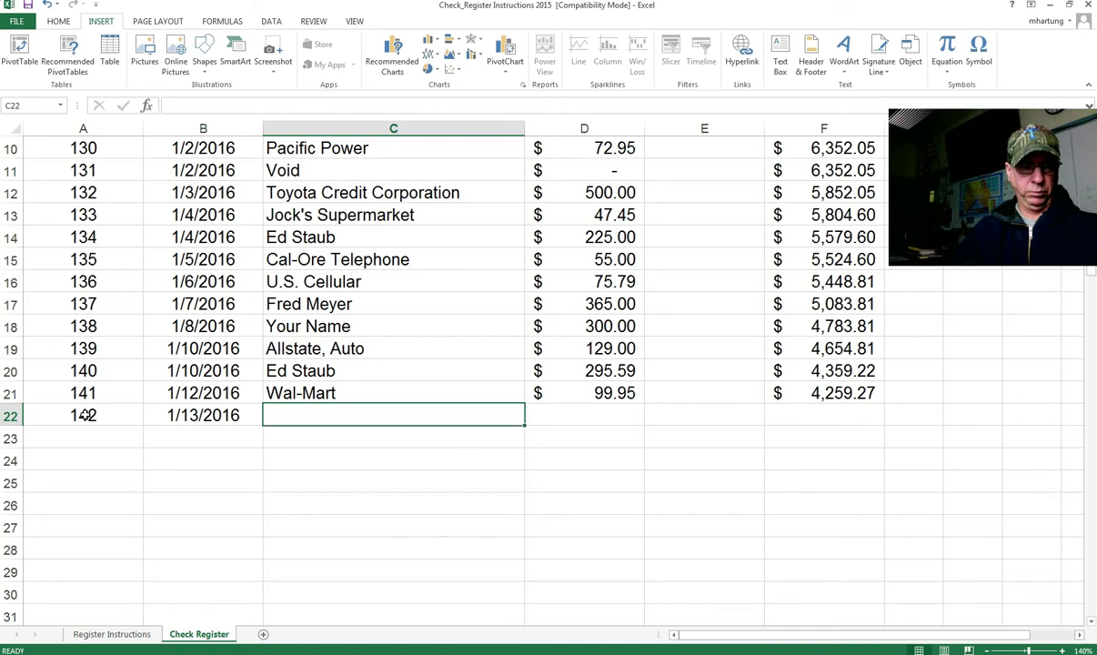
type("Peli")
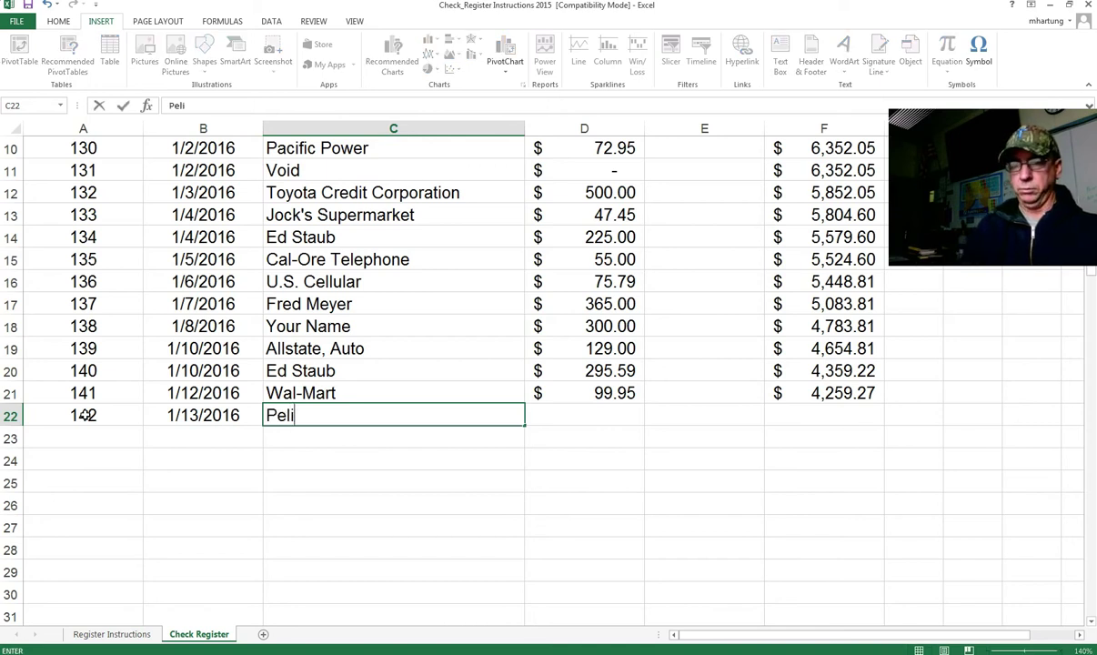
type("can Cin")
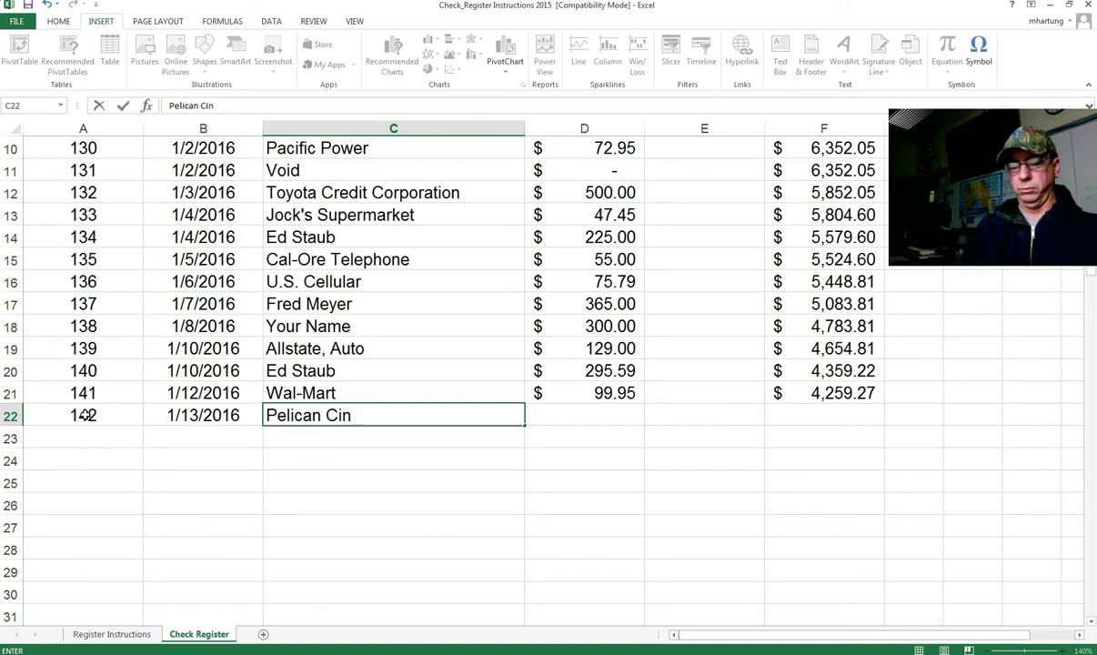
type("emas")
key("Tab")
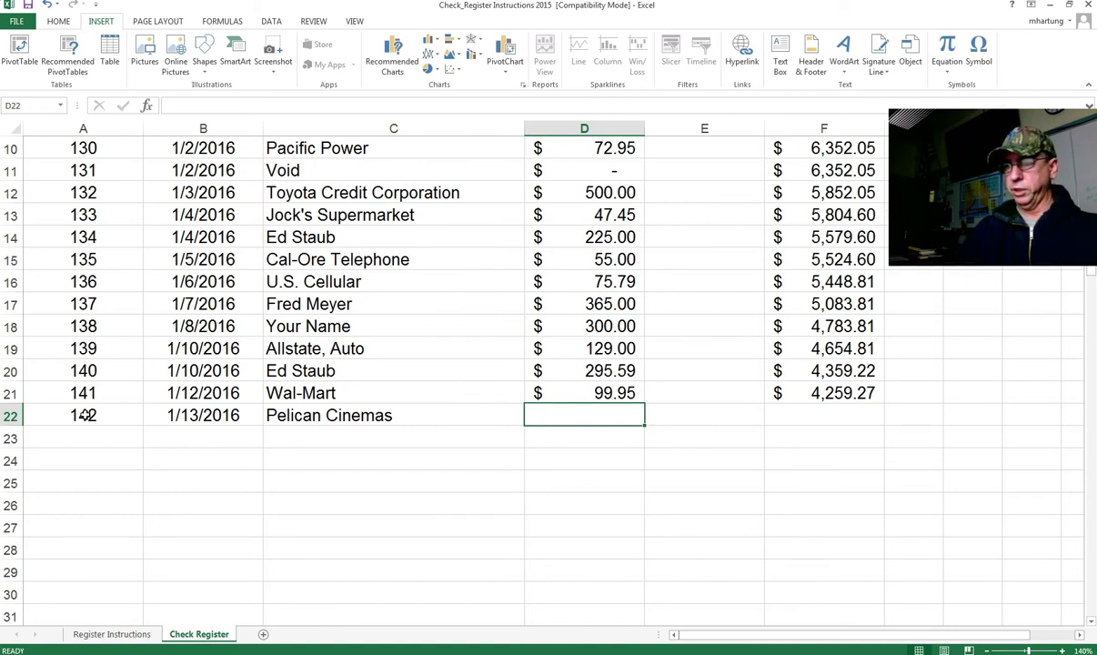
type("50")
key("Tab")
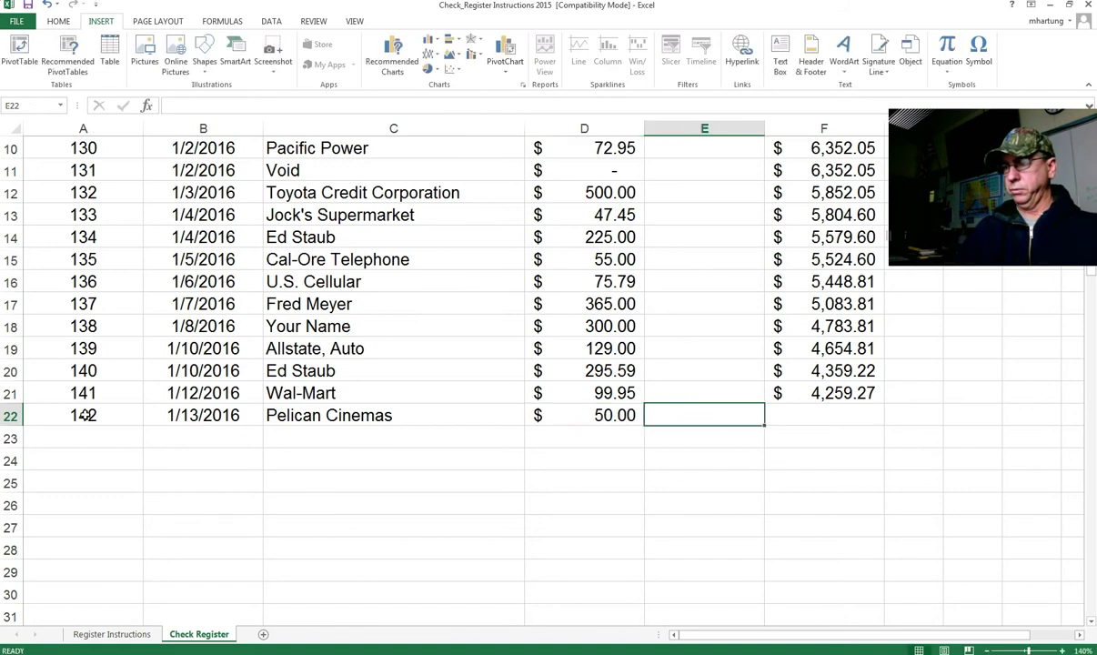
Step: Fill F21's balance formula down to F22, giving $4,209.27
key("Tab")
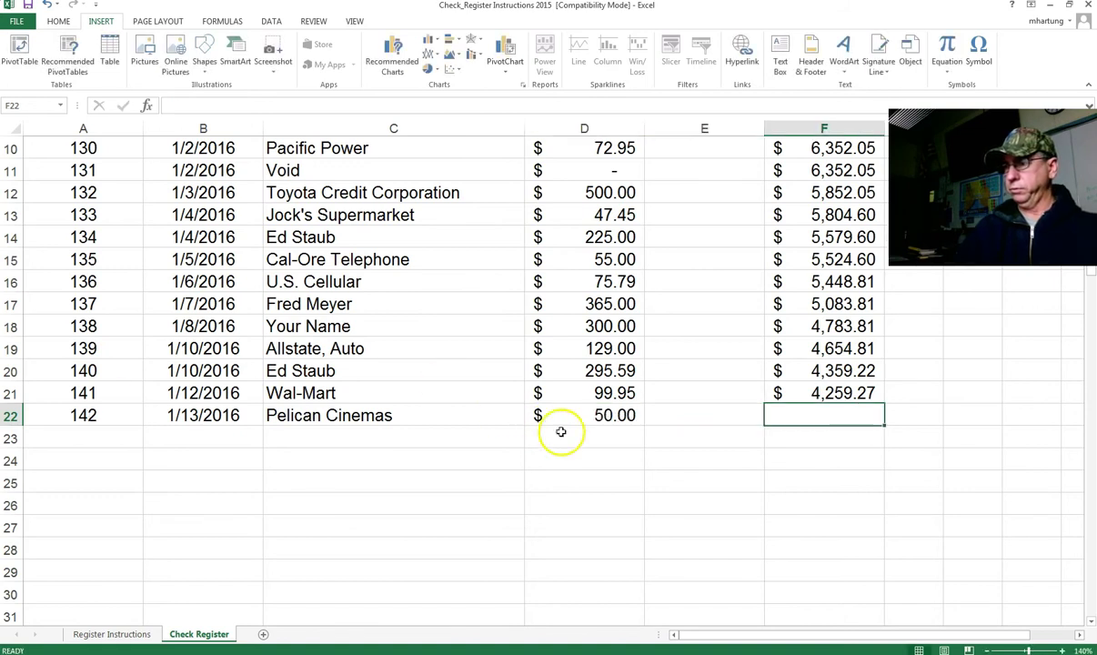
left_click(866, 400)
left_click_drag(882, 404, 874, 422)
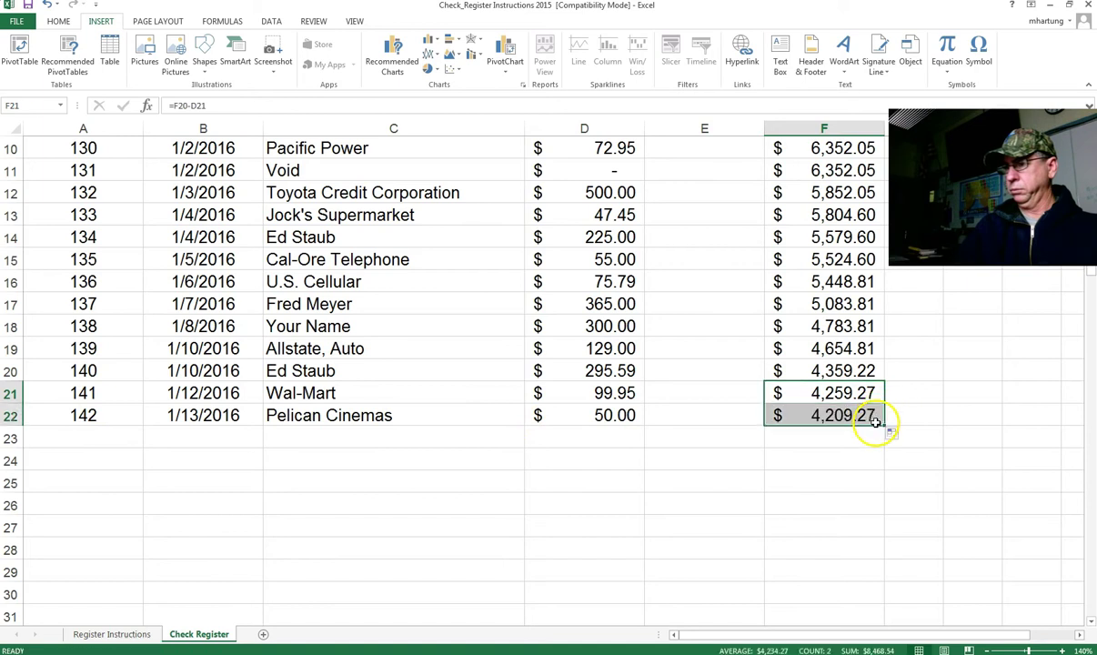
left_click(112, 438)
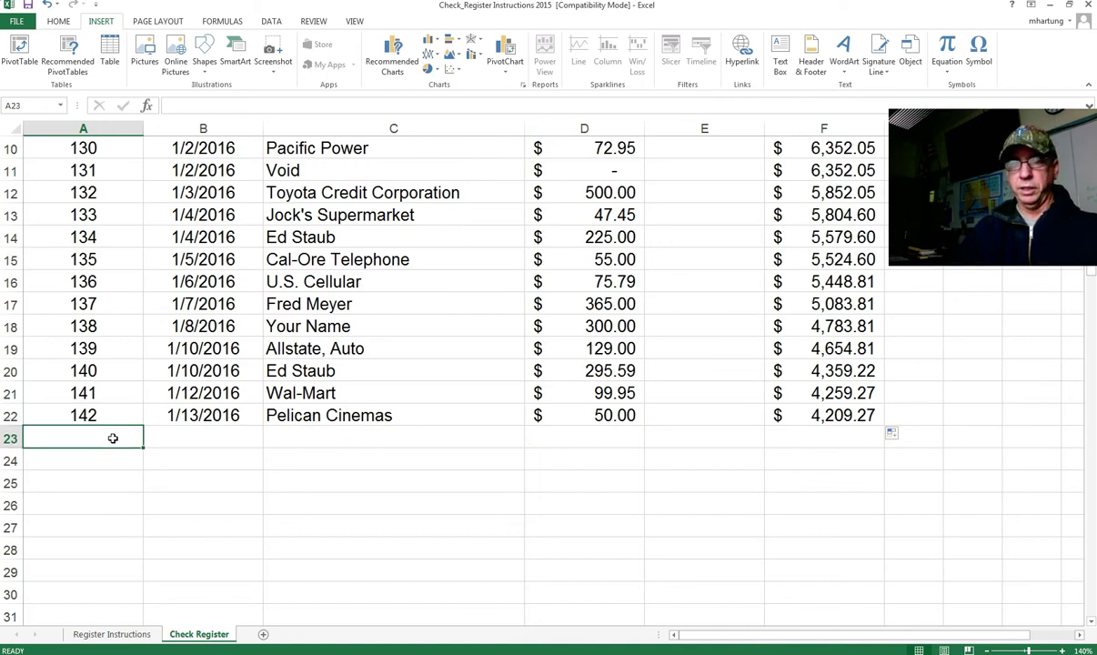
Step: Enter date 1/19/2016, description 'Deposit, Birthday' and deposit 100 in E23
key("Tab")
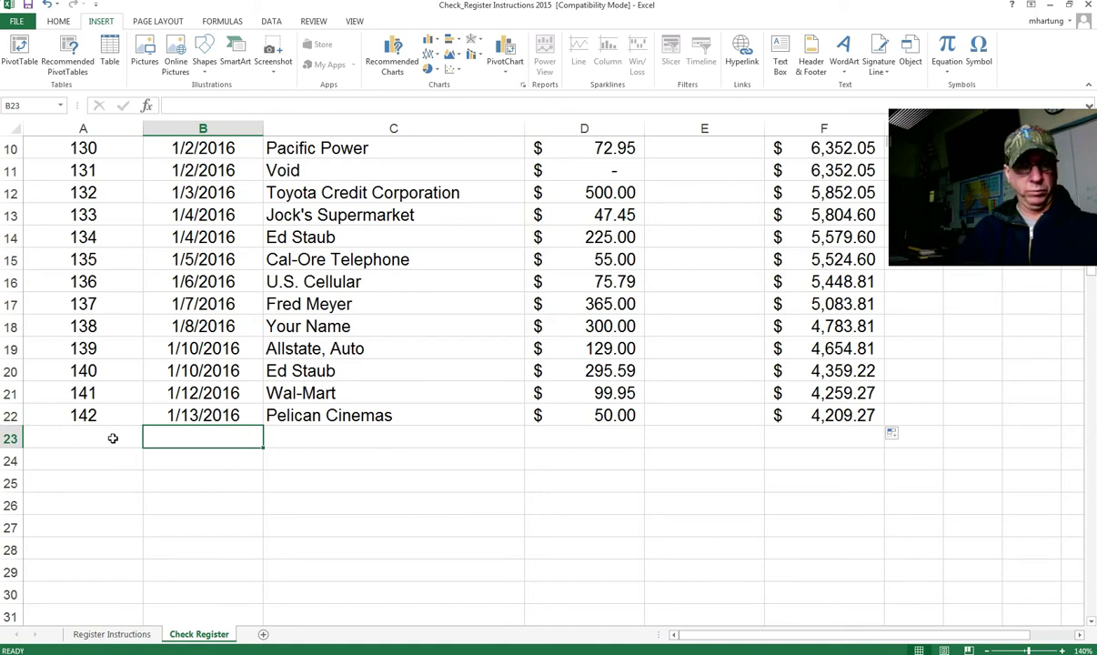
type("1/19")
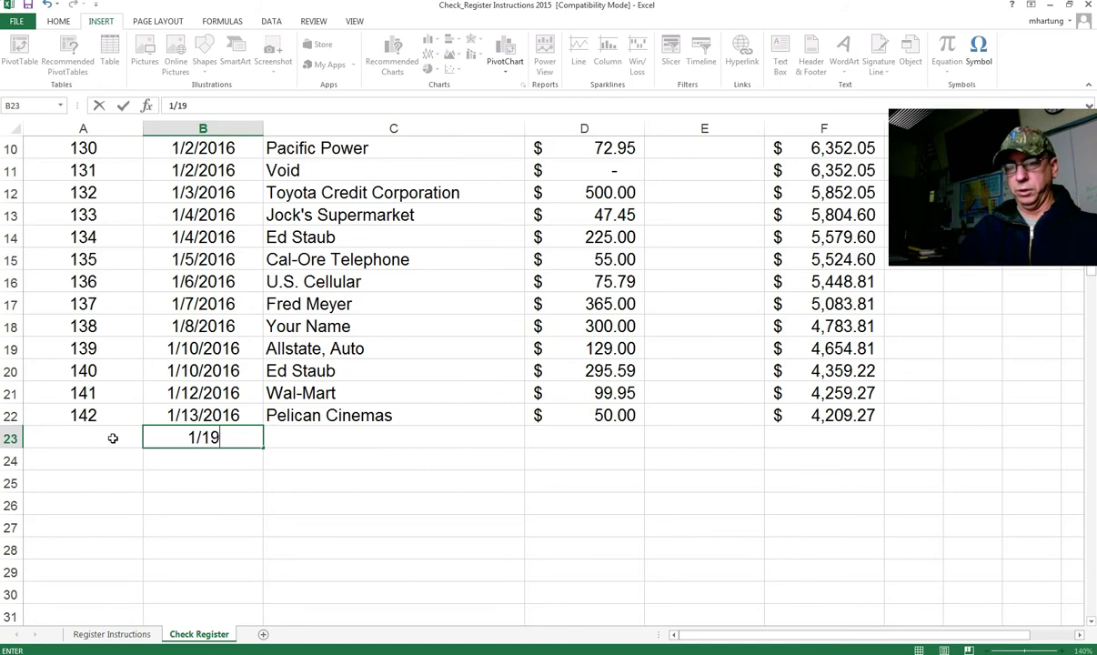
type("/2016")
key("Tab")
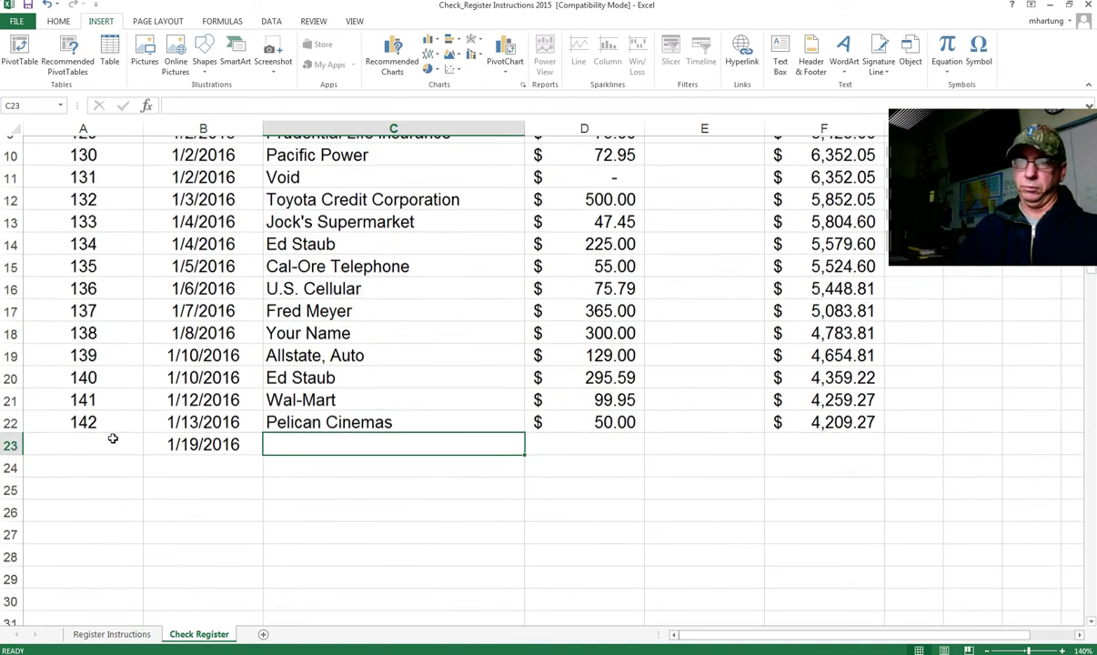
type("Dep")
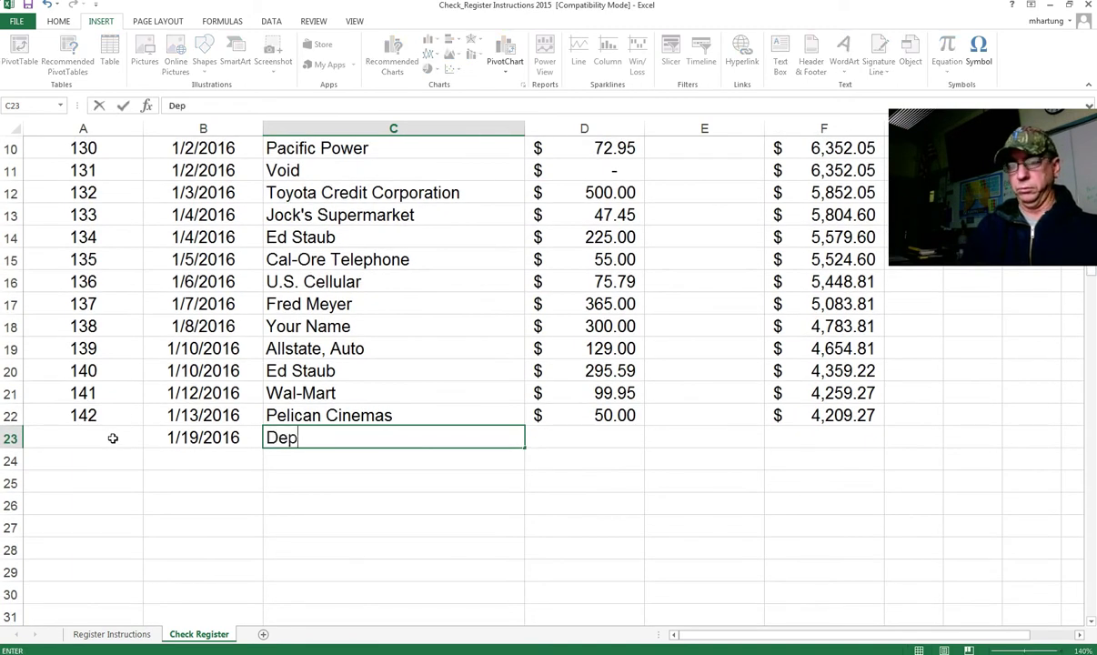
type("osit, Birthday")
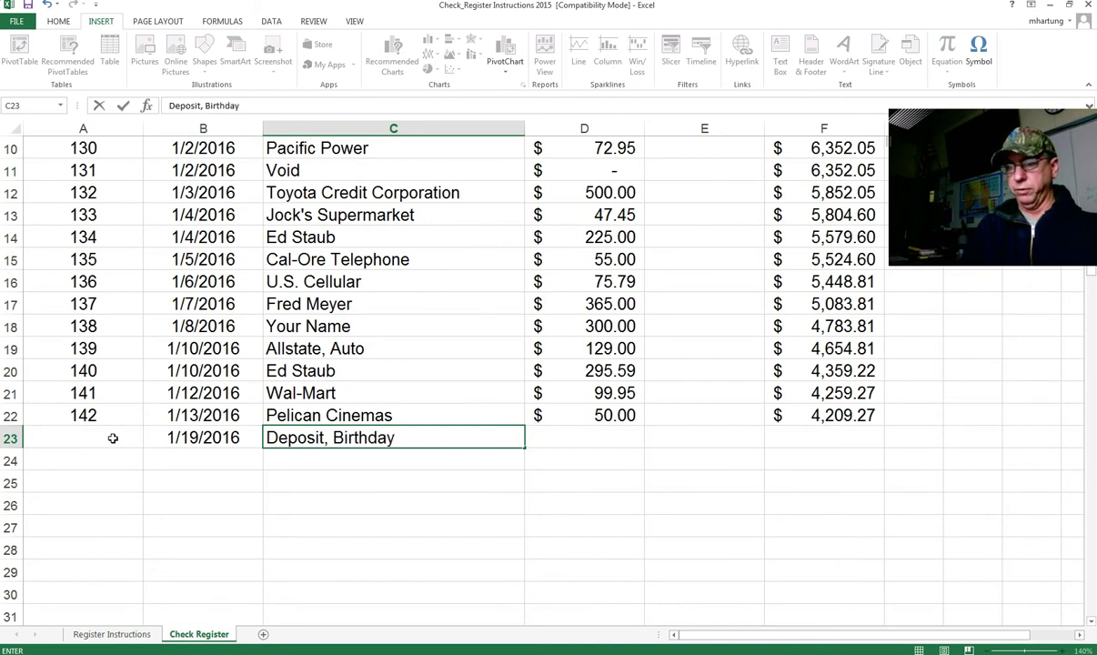
key("Tab")
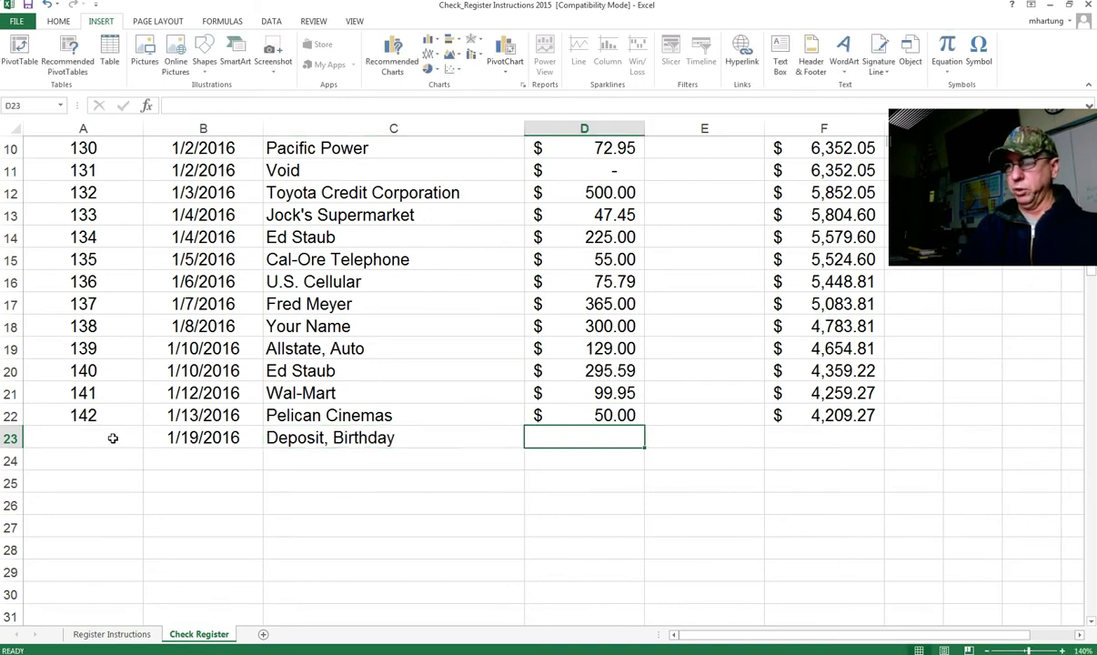
type("100")
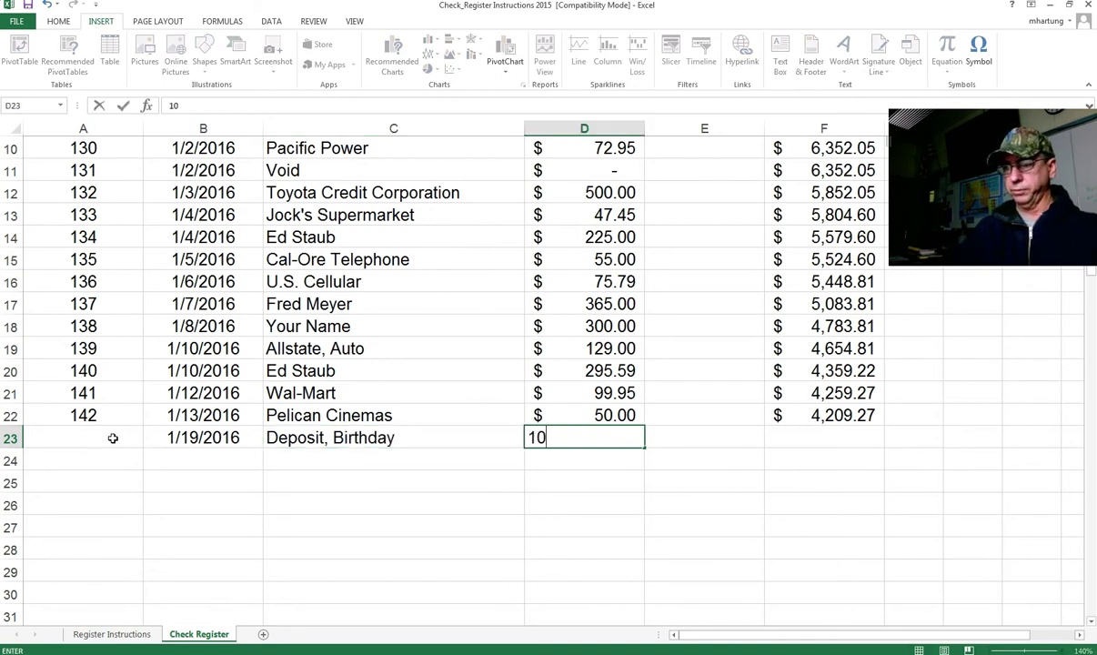
key("BackSpace")
key("BackSpace")
key("BackSpace")
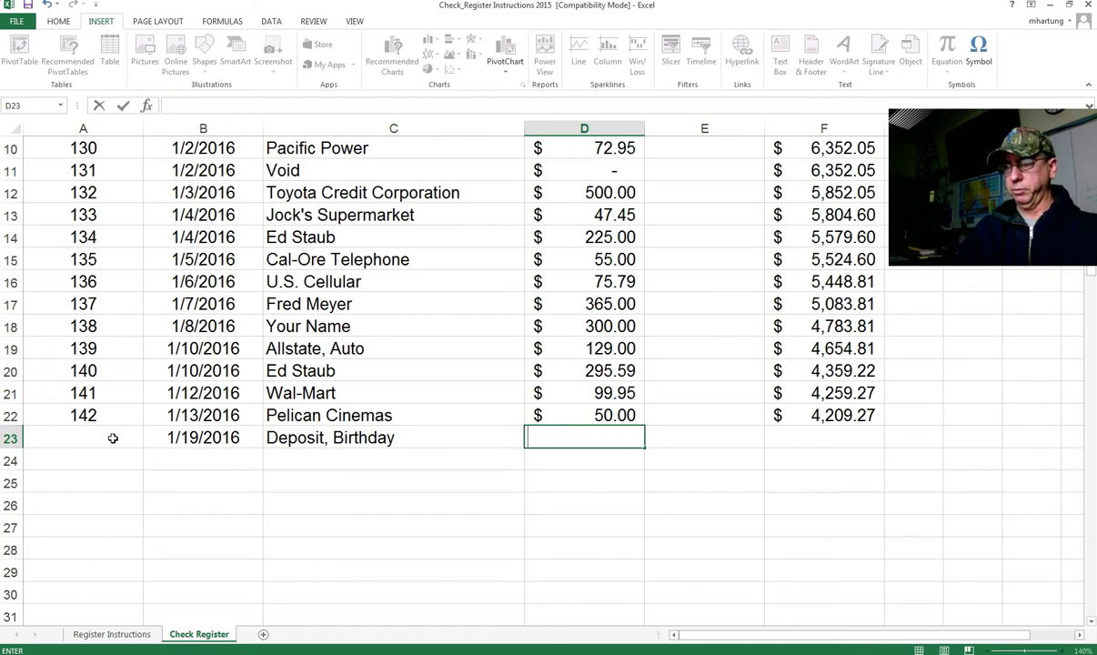
key("Tab")
type("100")
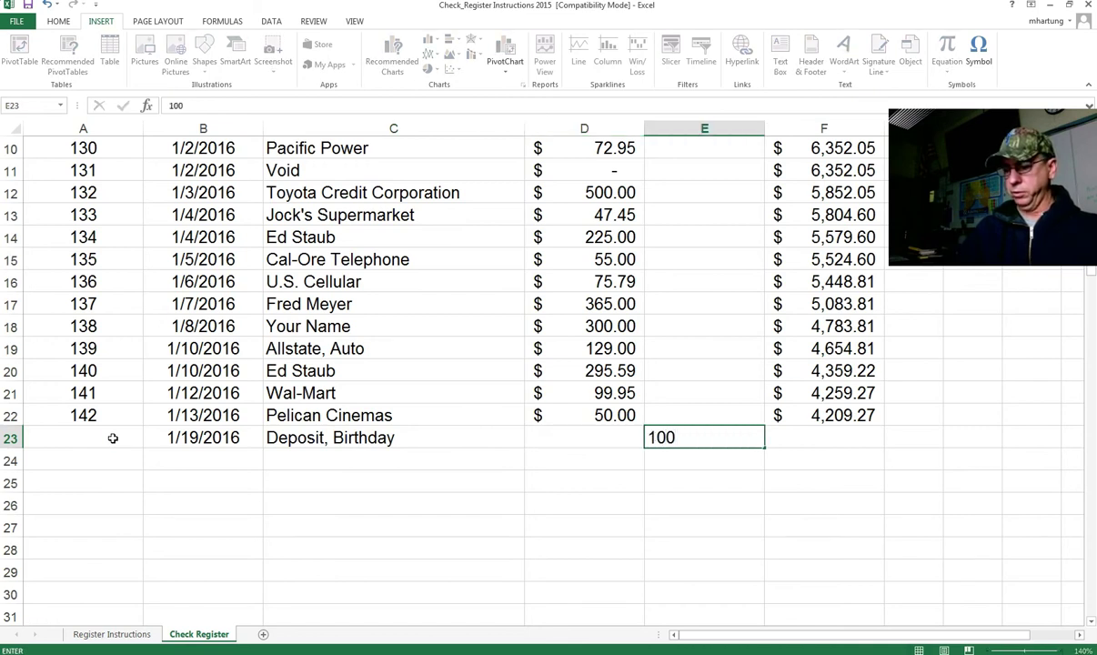
key("Tab")
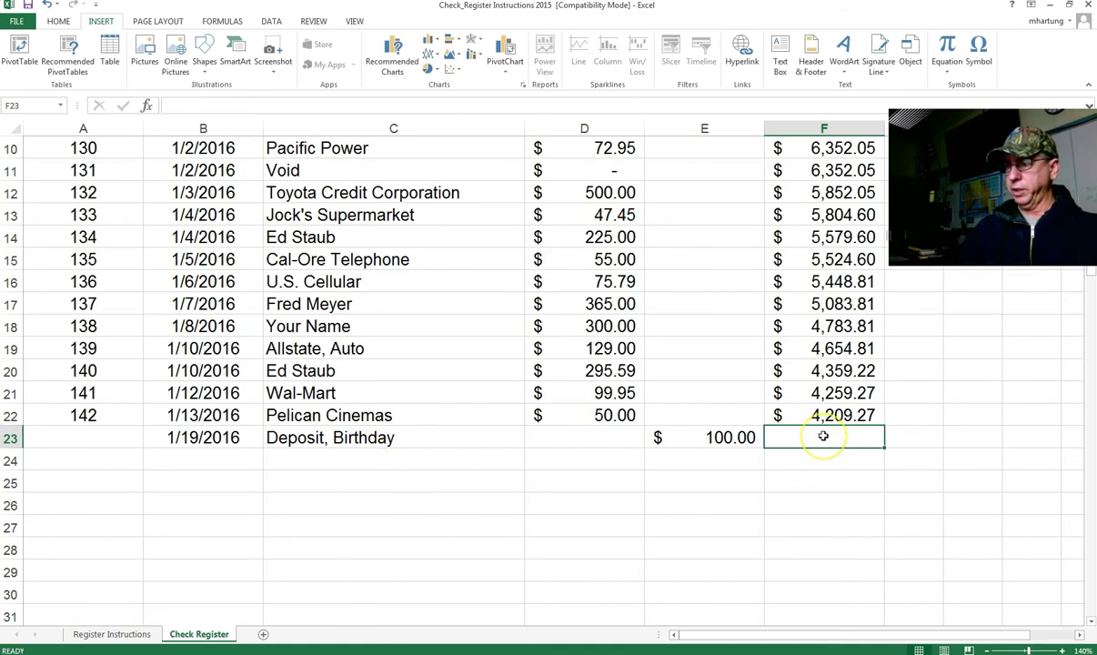
Step: Replace the copied subtraction in F23 with =F22+E23, giving 4,309.27
type("=")
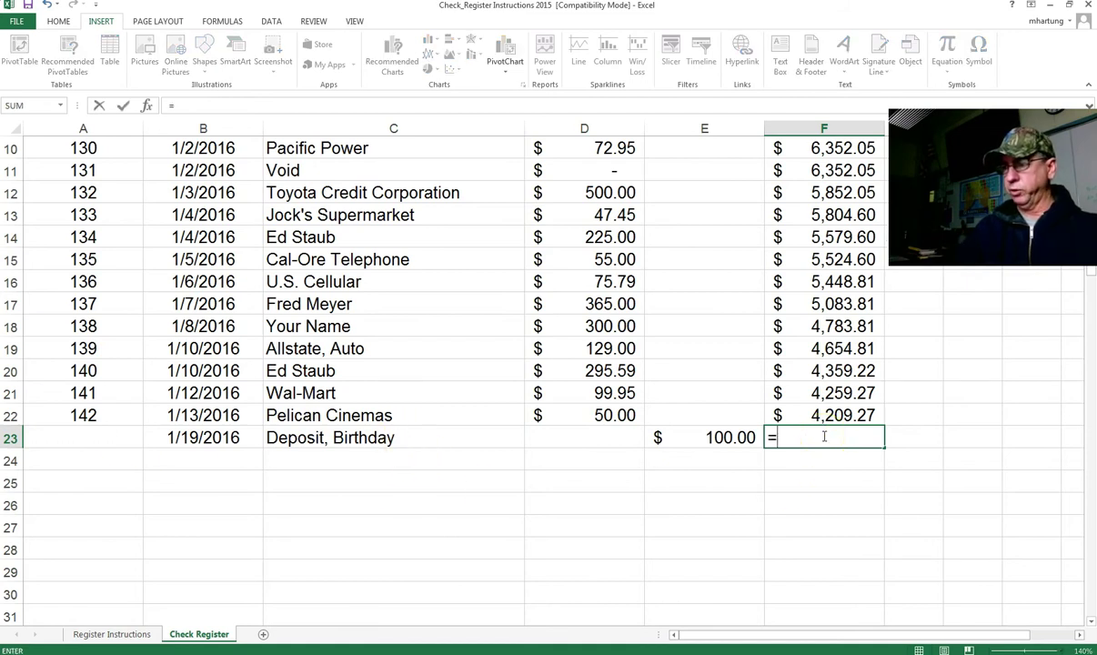
key("Escape")
left_click(845, 416)
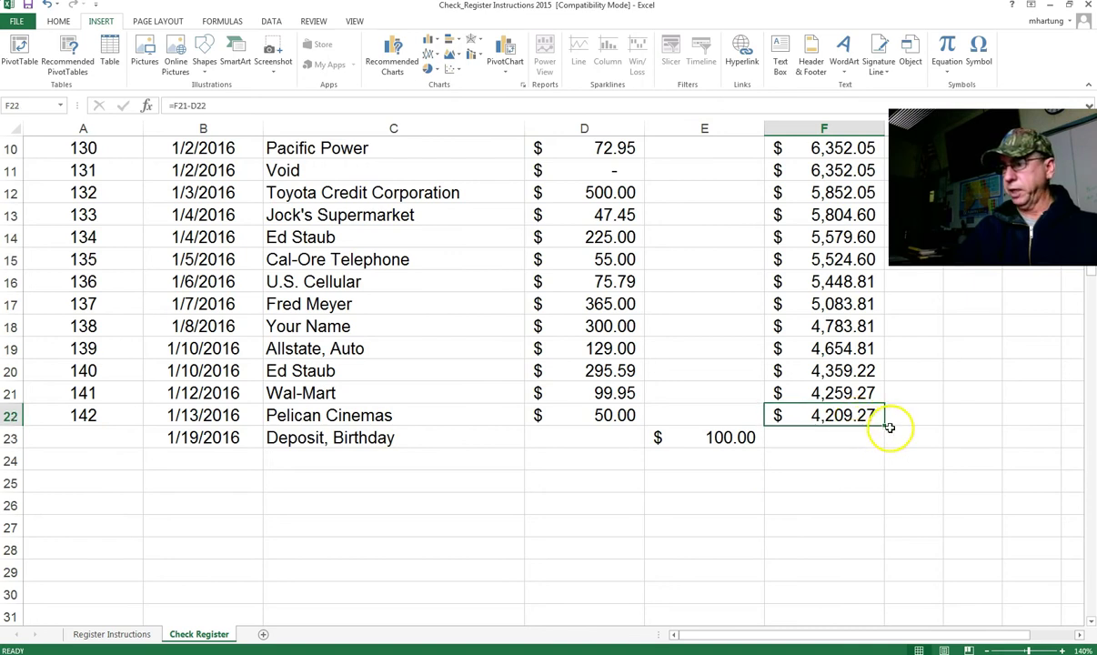
left_click_drag(884, 425, 878, 456)
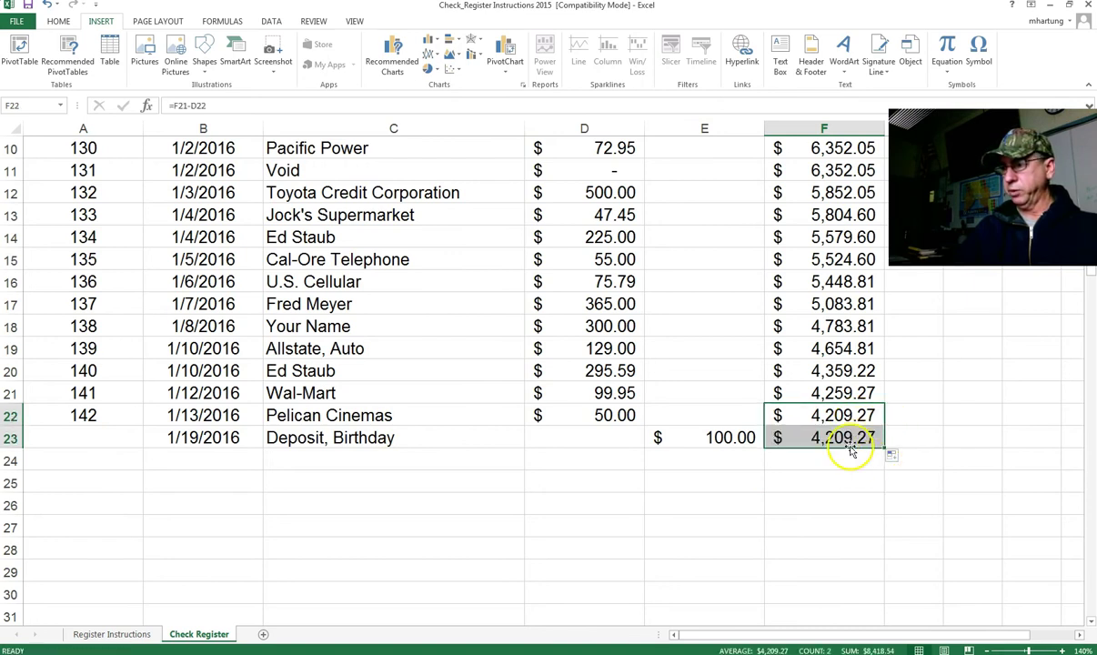
left_click(847, 437)
key("Delete")
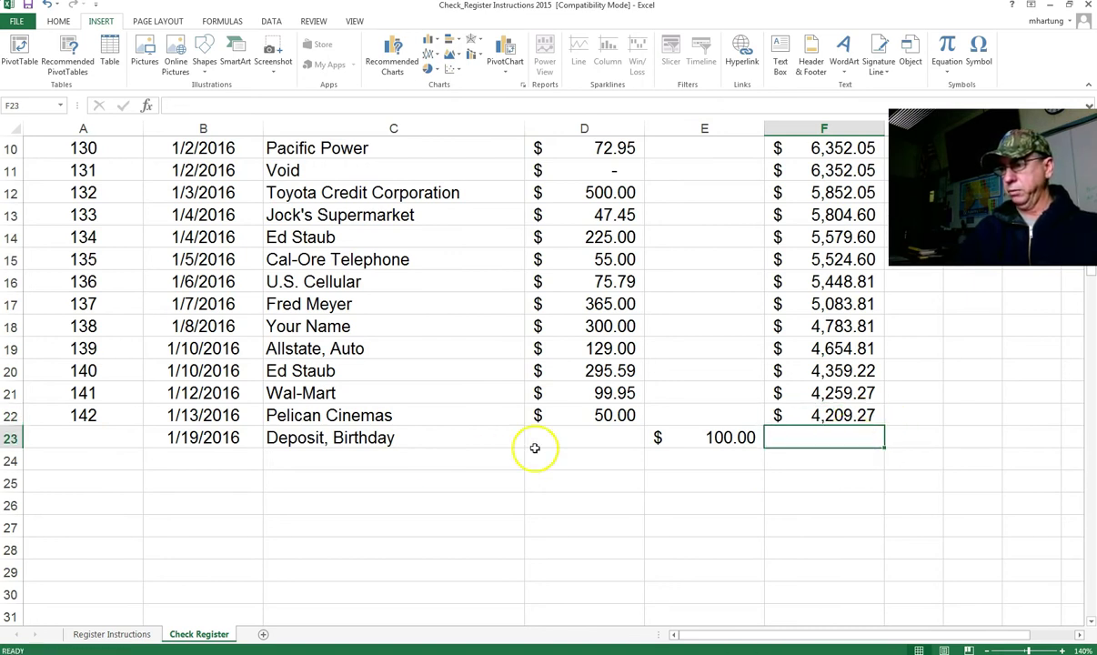
type("=")
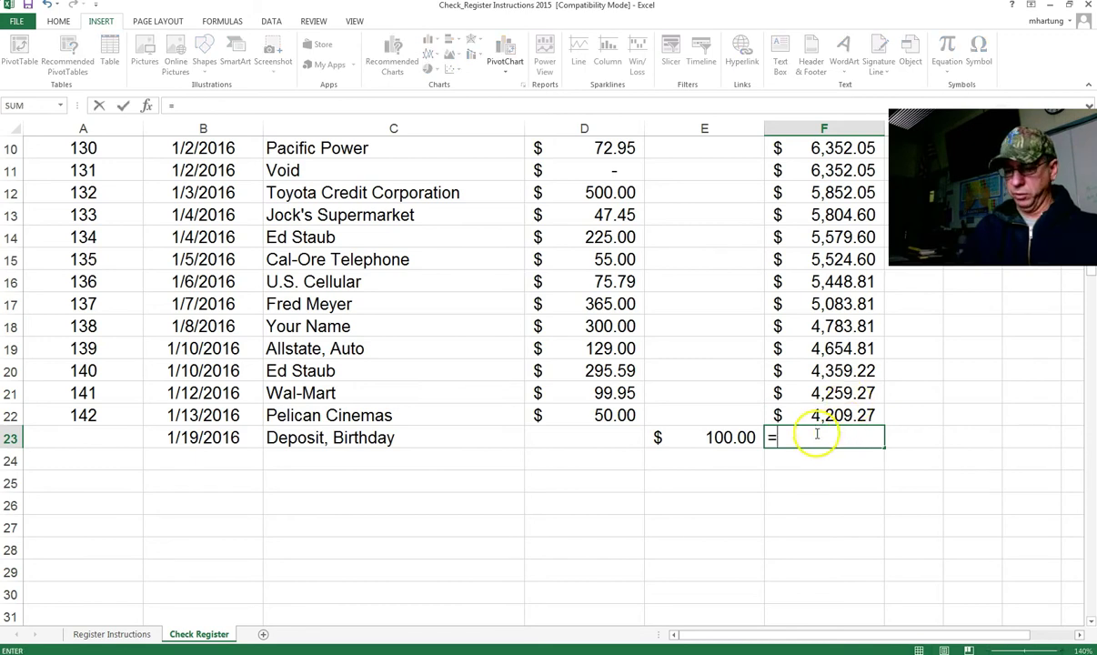
left_click(801, 411)
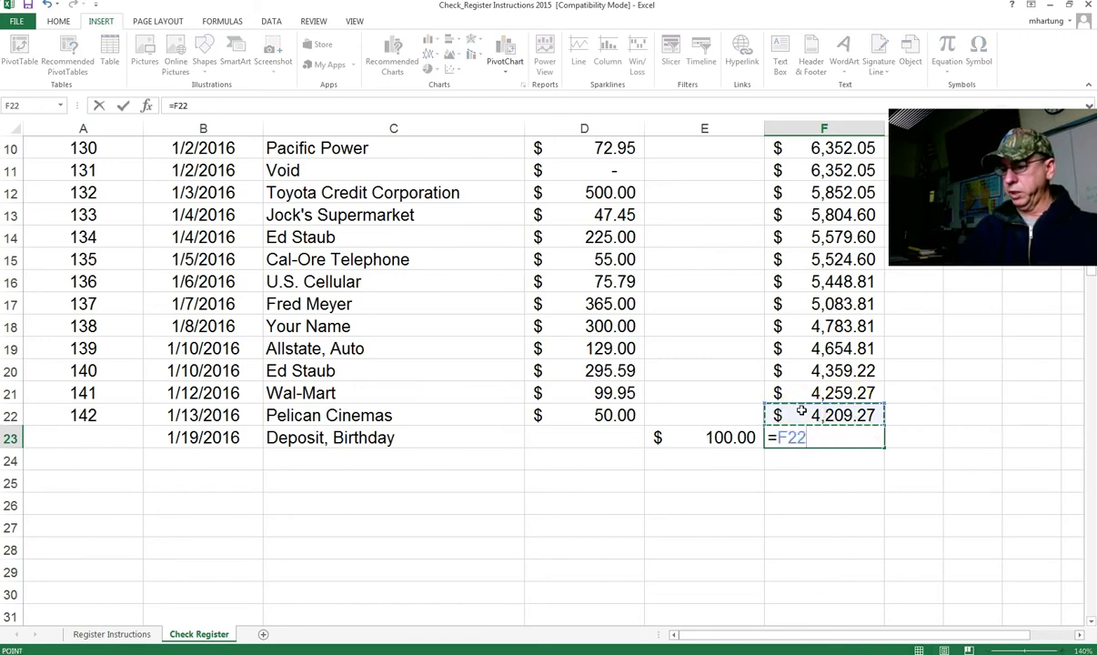
type("+")
left_click(724, 439)
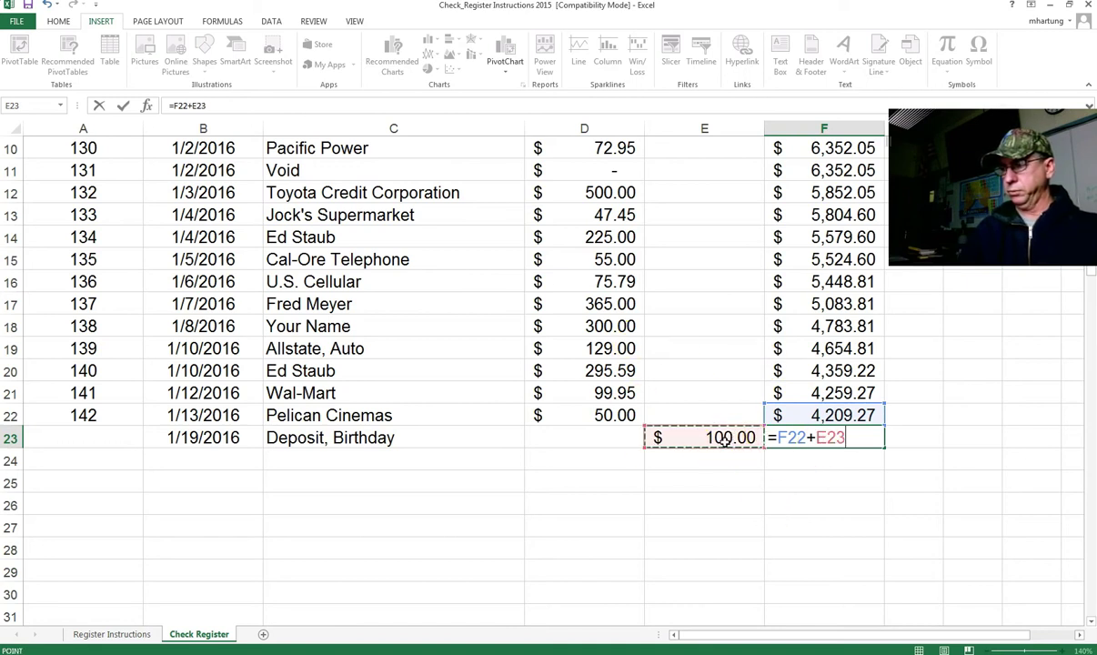
key("Return")
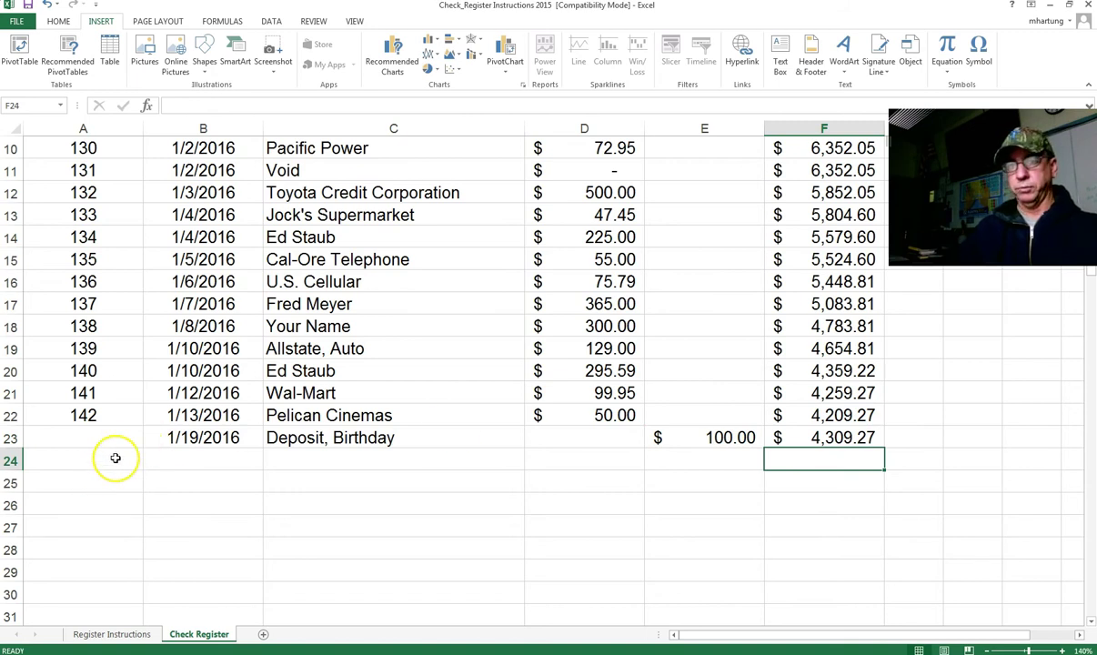
left_click(115, 458)
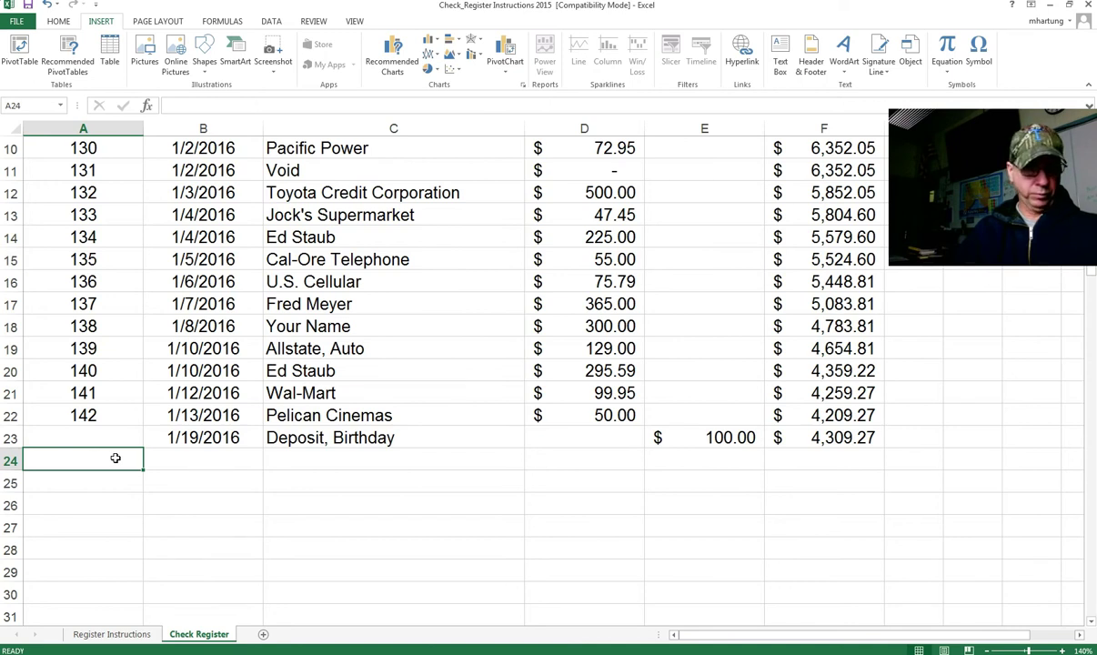
Step: Enter check 143, dated 1/19/2016, to Tulelake FFA for 40 in row 24
type("143")
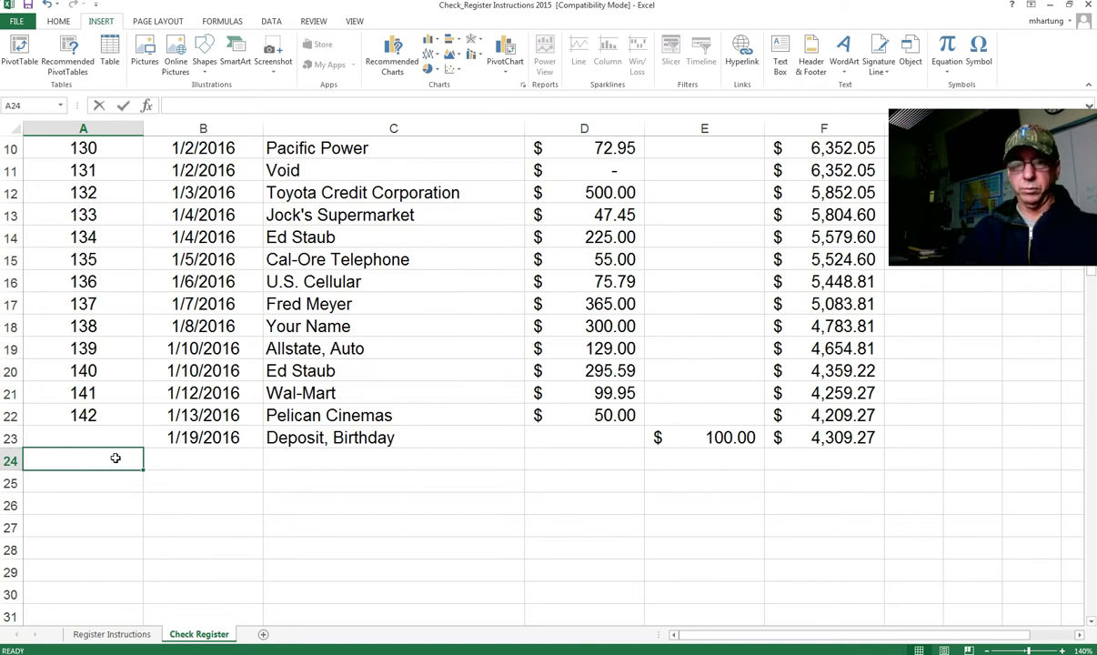
key("ctrl+Return")
key("Tab")
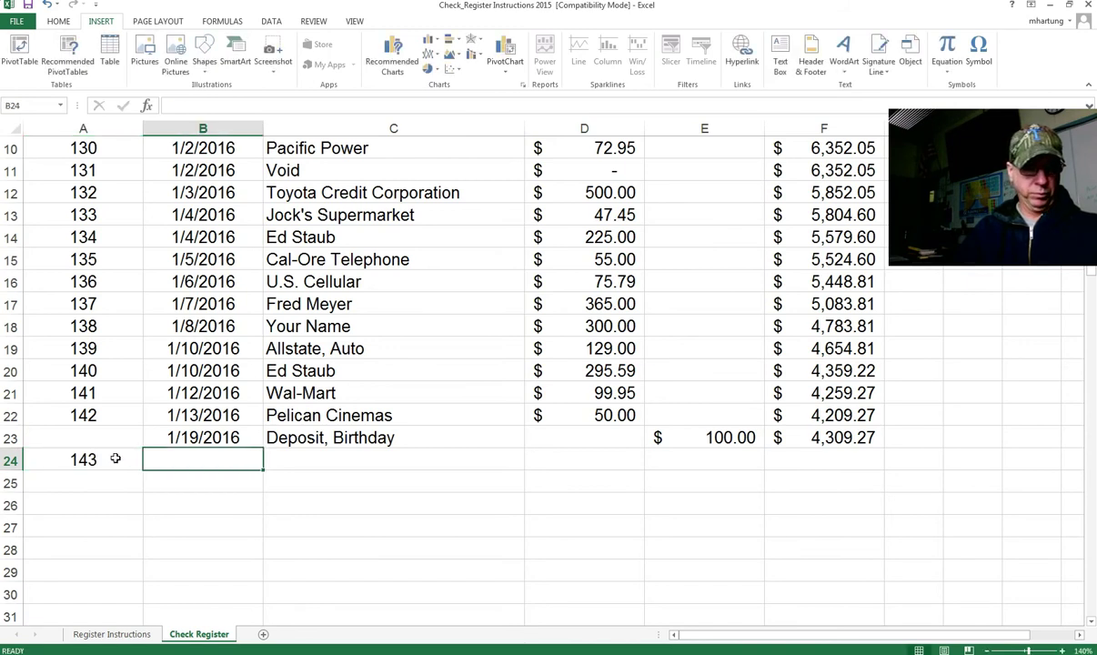
type("1")
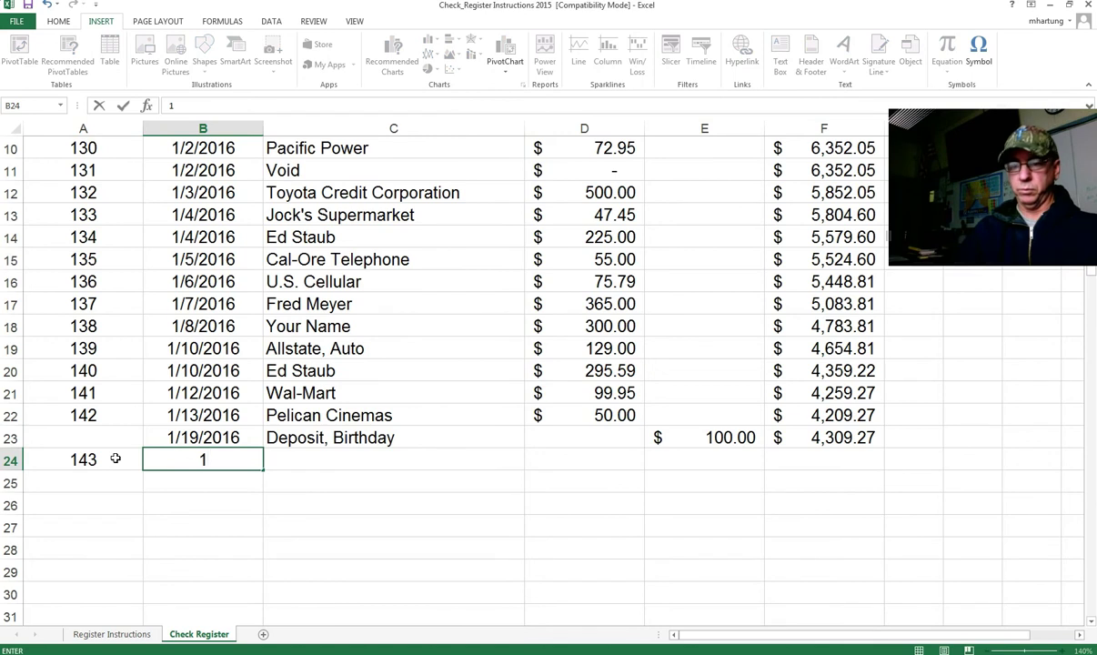
type("/19")
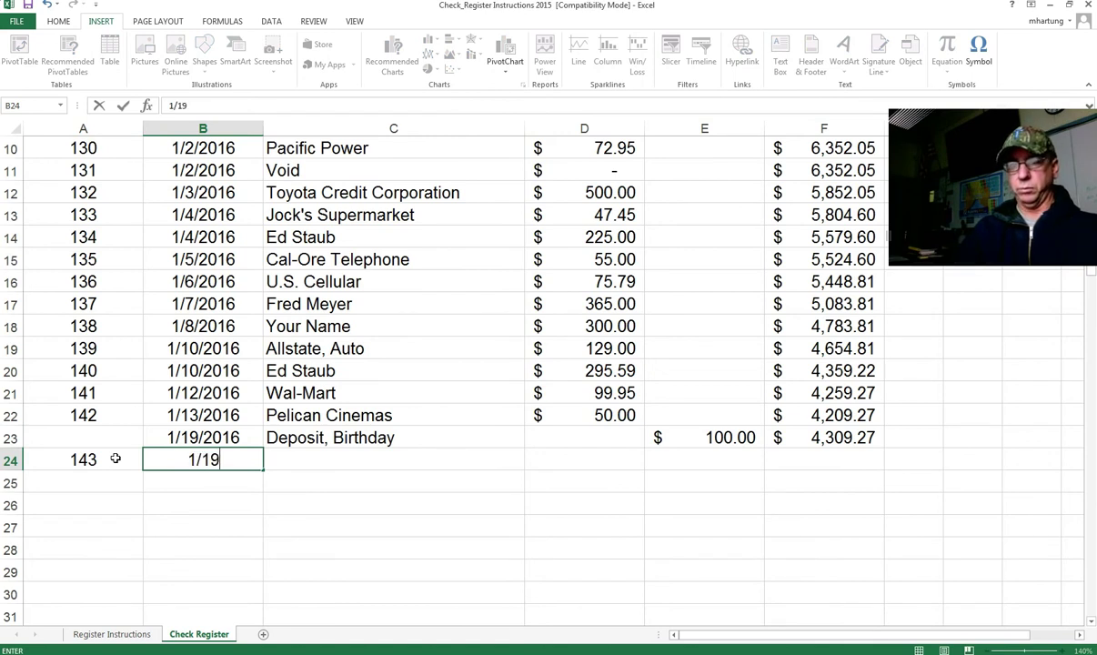
type("/2016")
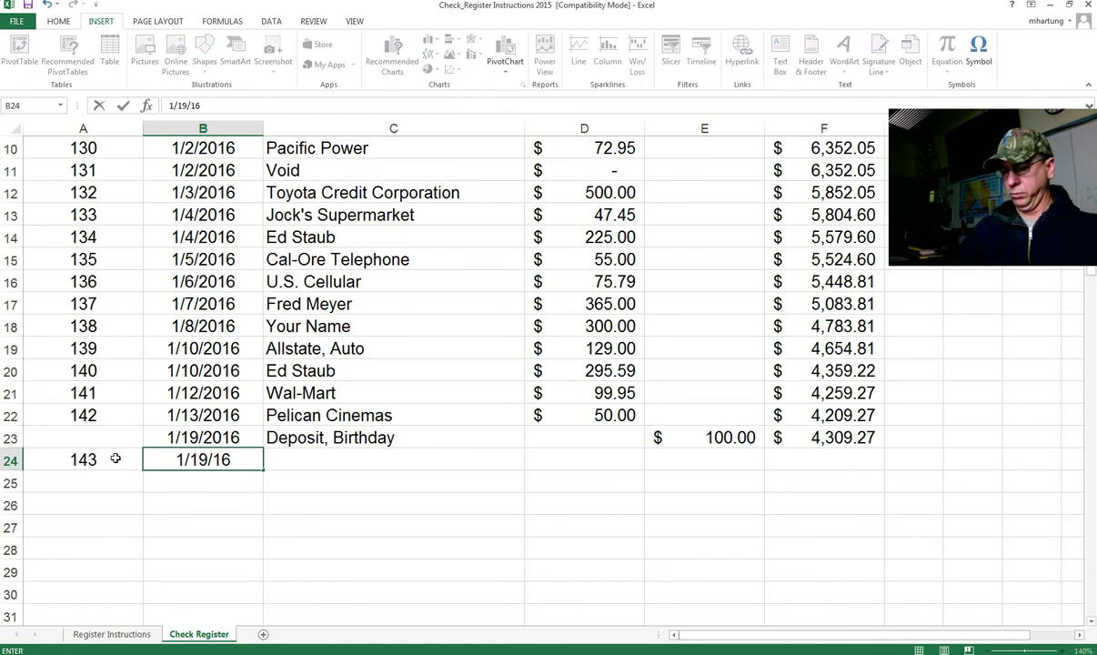
key("Tab")
type("T")
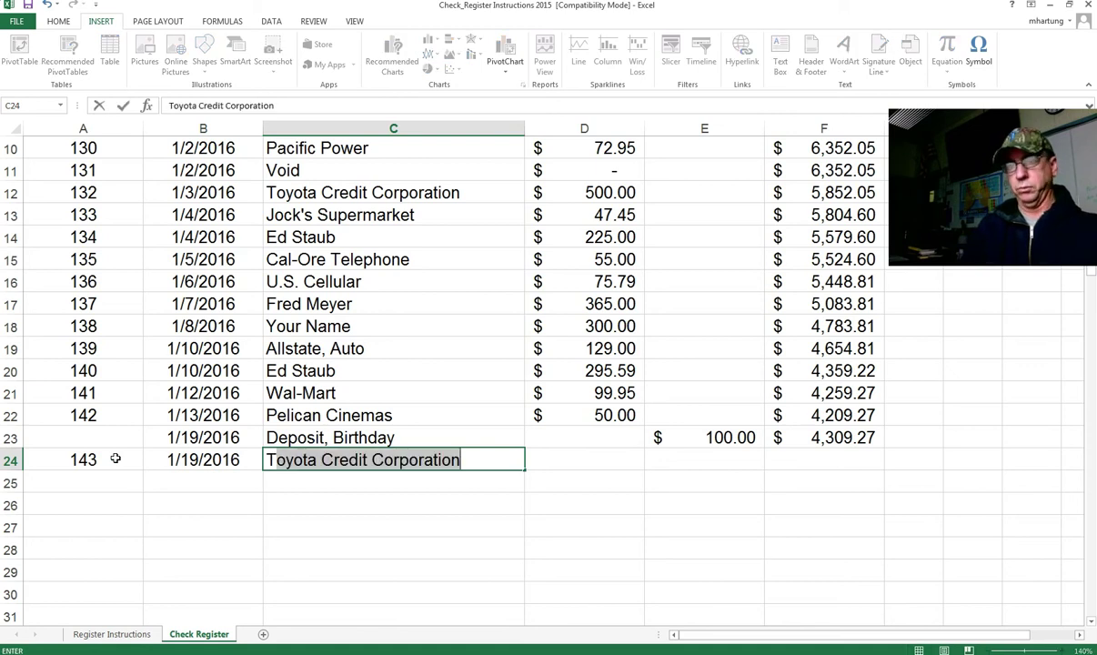
type("ulelake FFA")
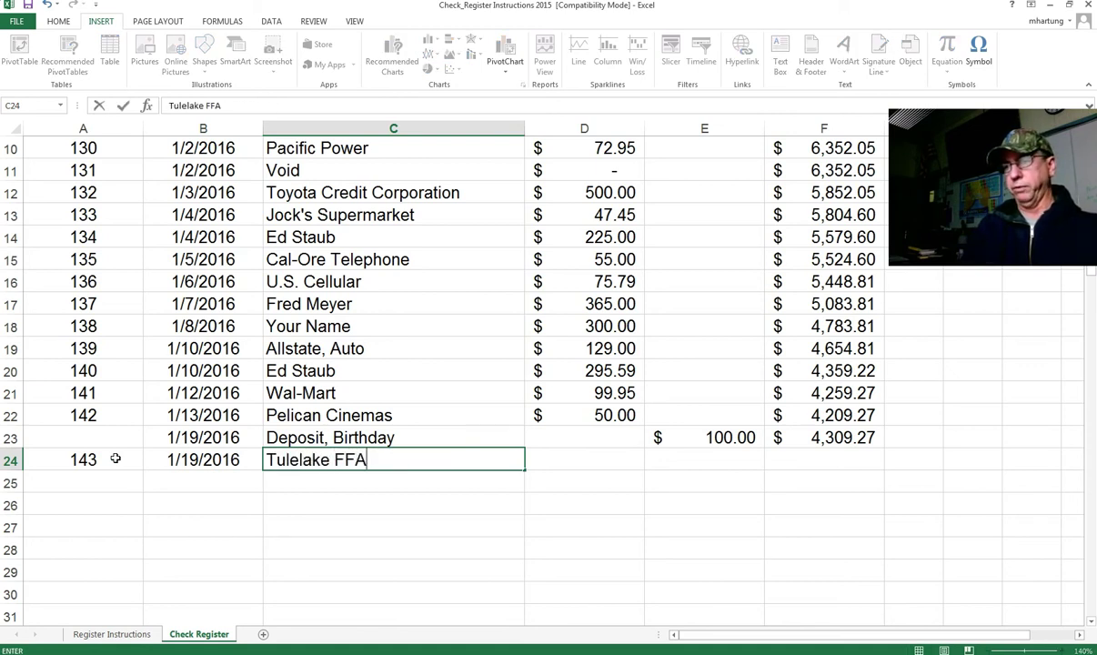
key("Tab")
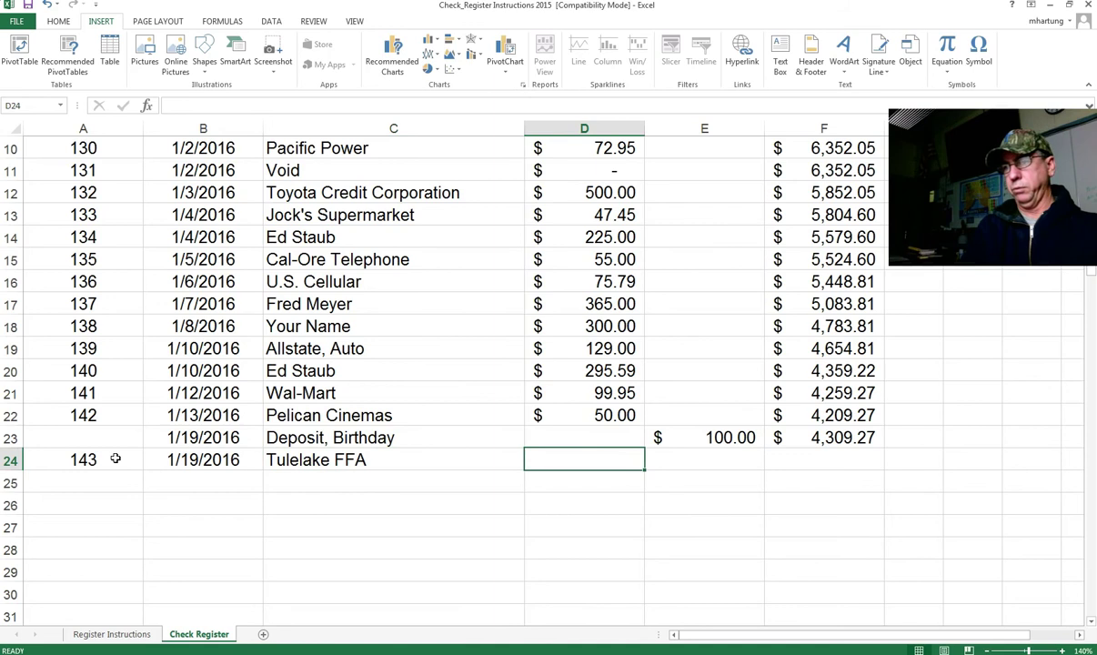
type("40")
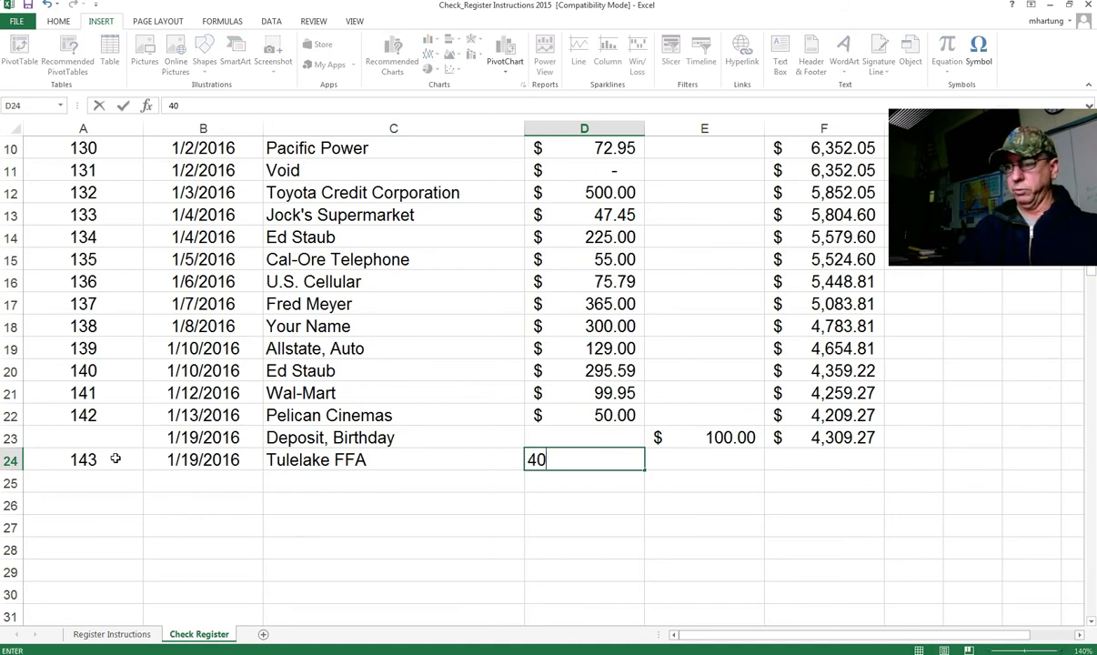
key("Tab")
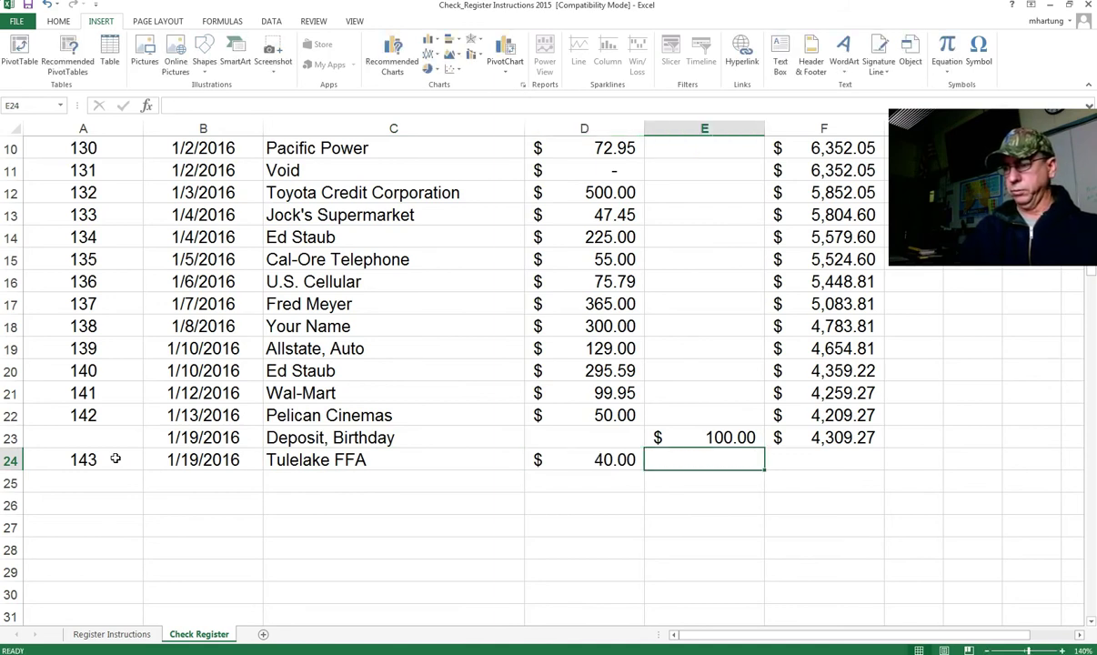
Step: Enter the balance formula =F23-D24 in F24, giving 4,269.27
key("Tab")
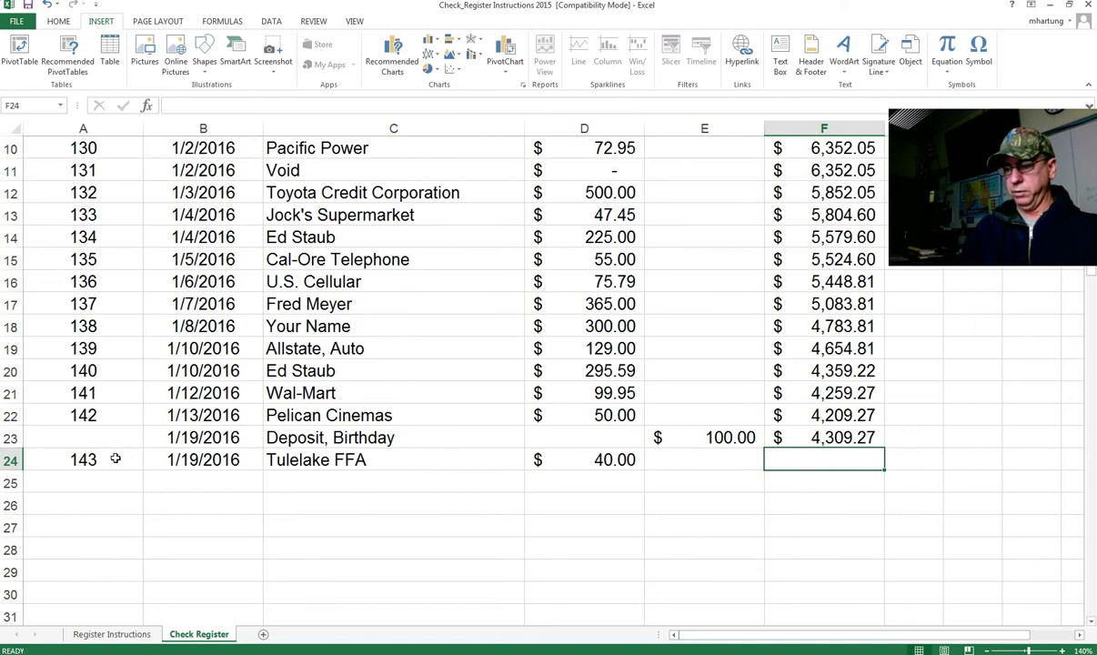
type("=")
left_click(830, 437)
type("-")
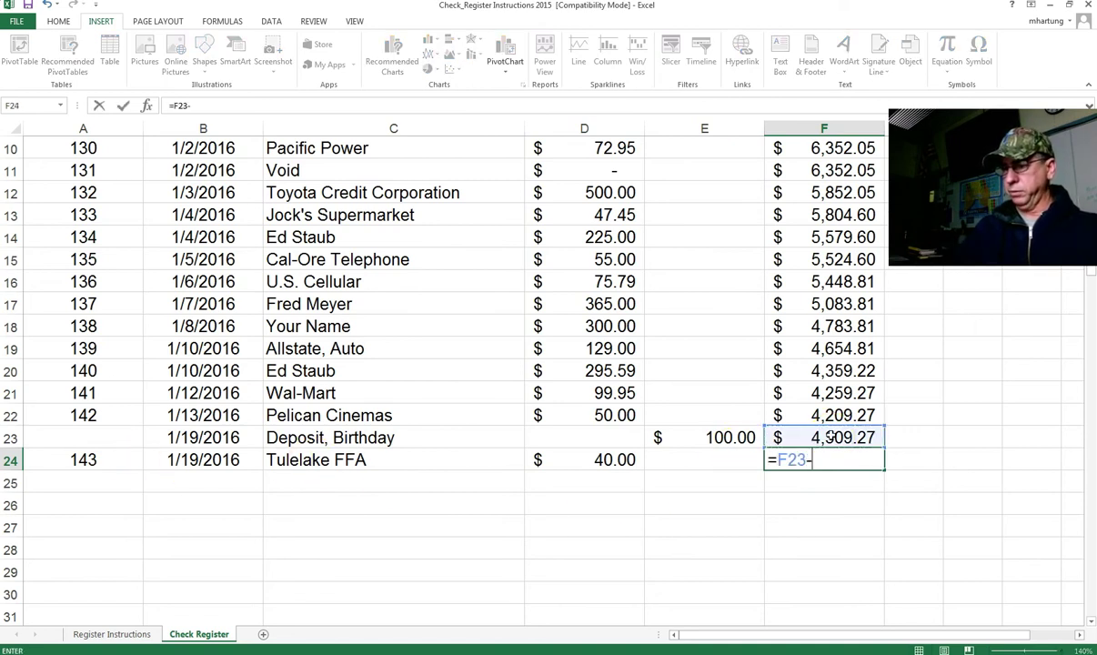
left_click(600, 460)
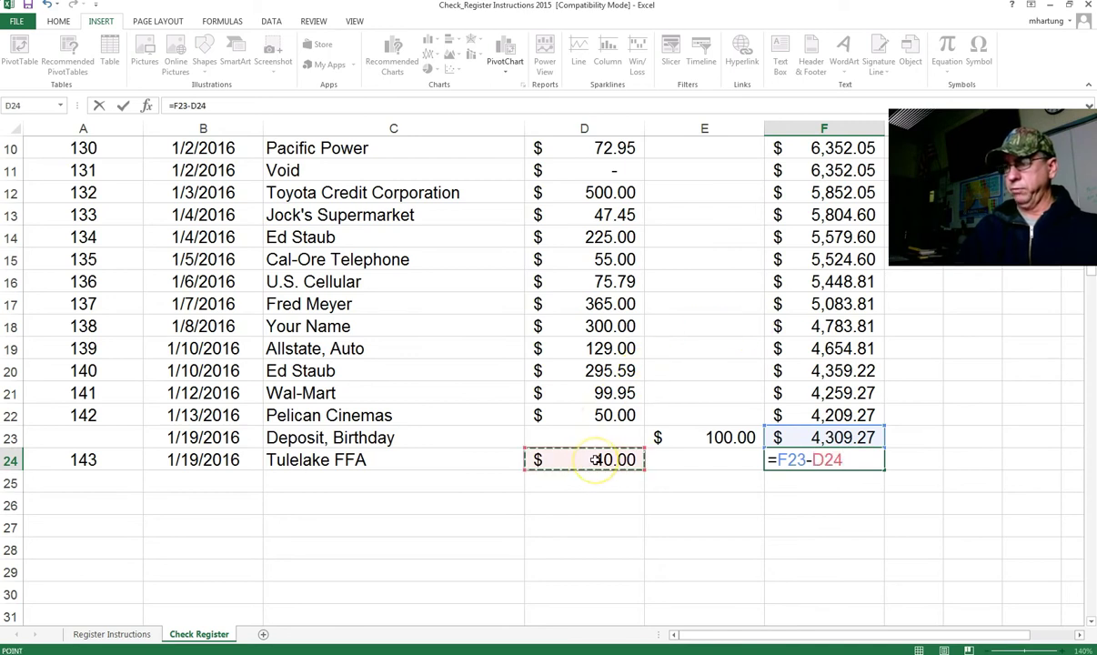
key("Return")
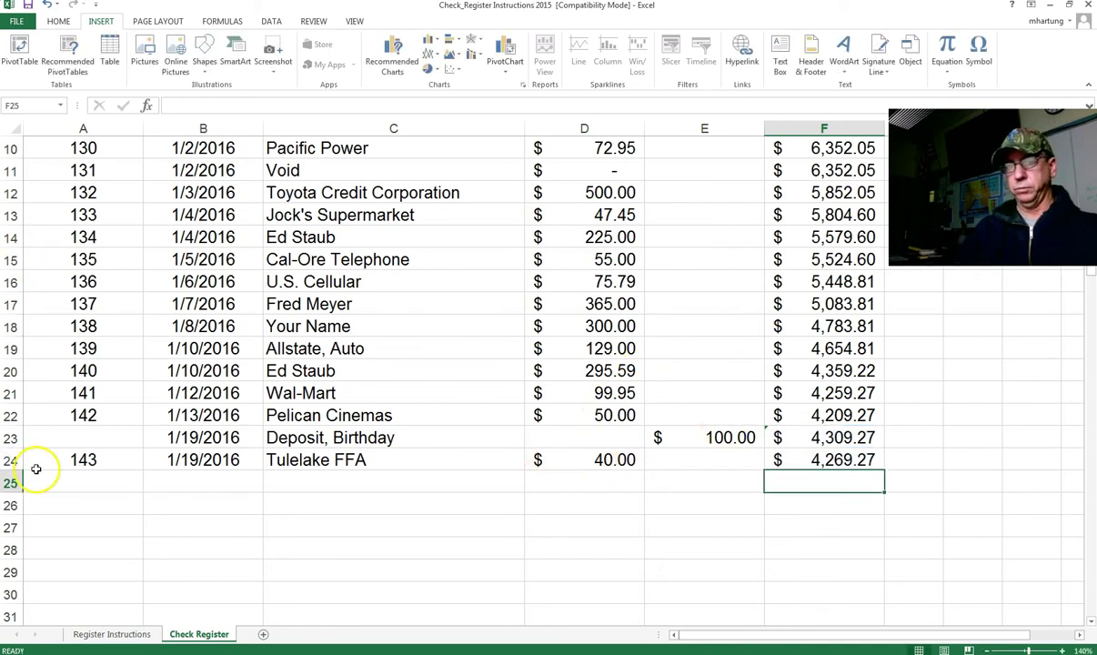
Step: Enter check 144, dated 1/20/16, to Mt. Shasta Spring Water for 45.45
left_click(98, 481)
type("144")
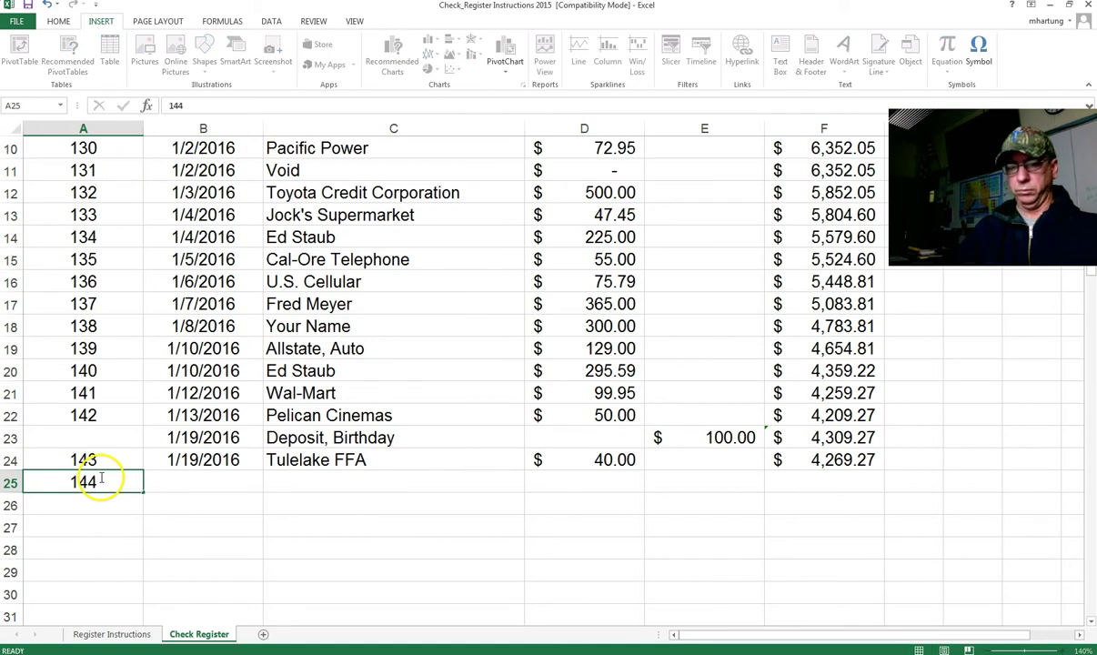
key("Tab")
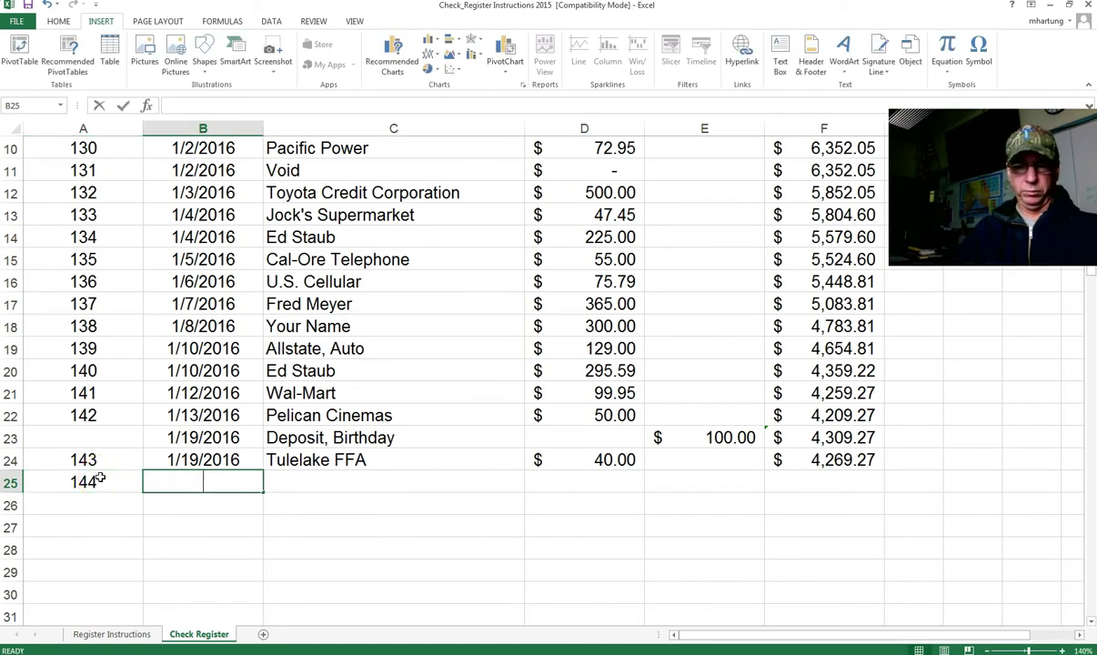
type("1/20/16")
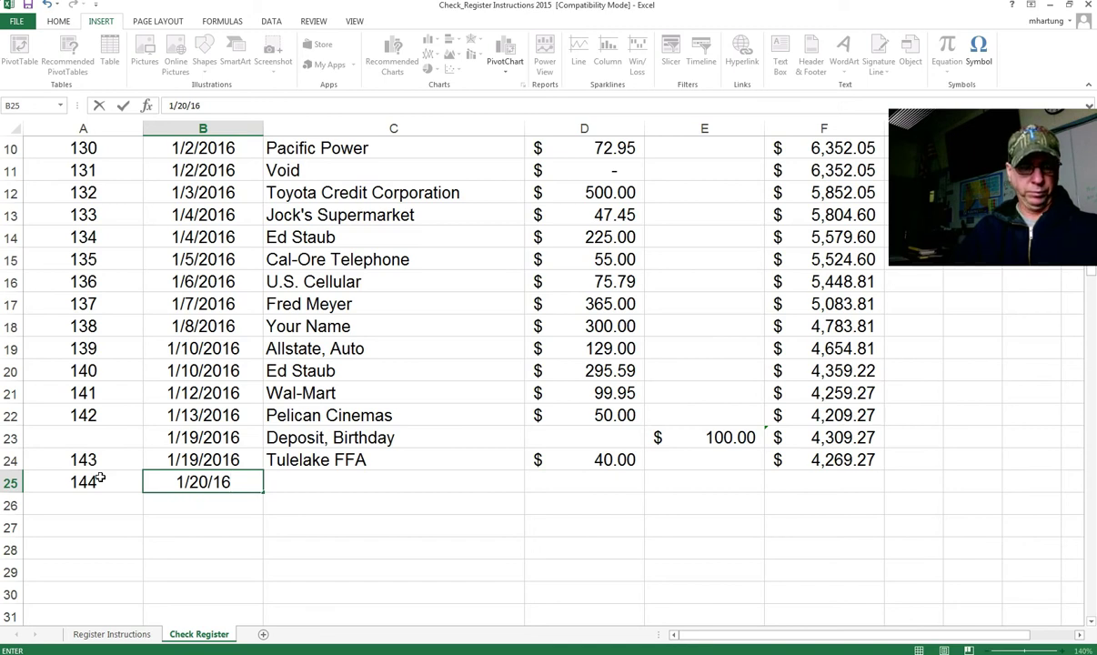
key("Tab")
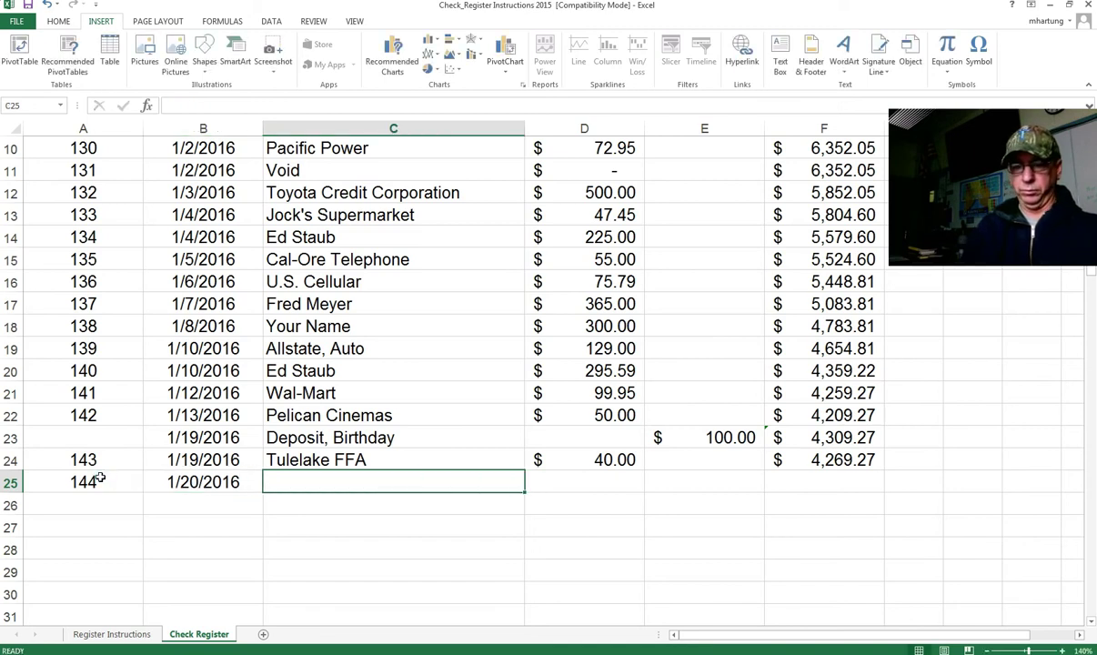
type("Mt. Shasta Spring Water")
key("Tab")
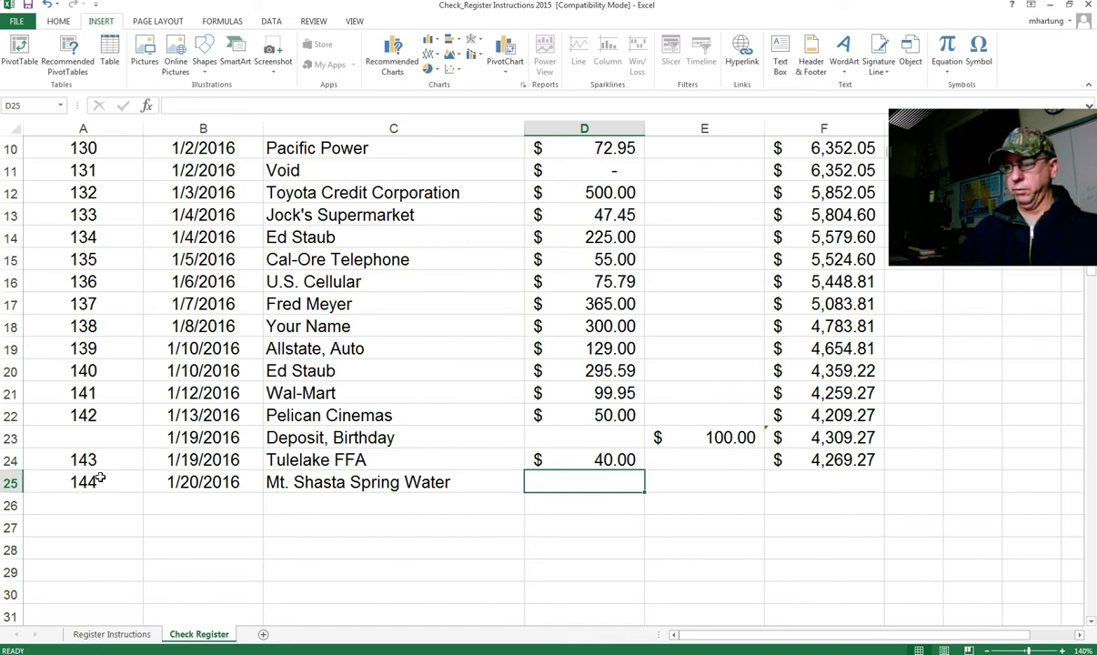
type("45.45")
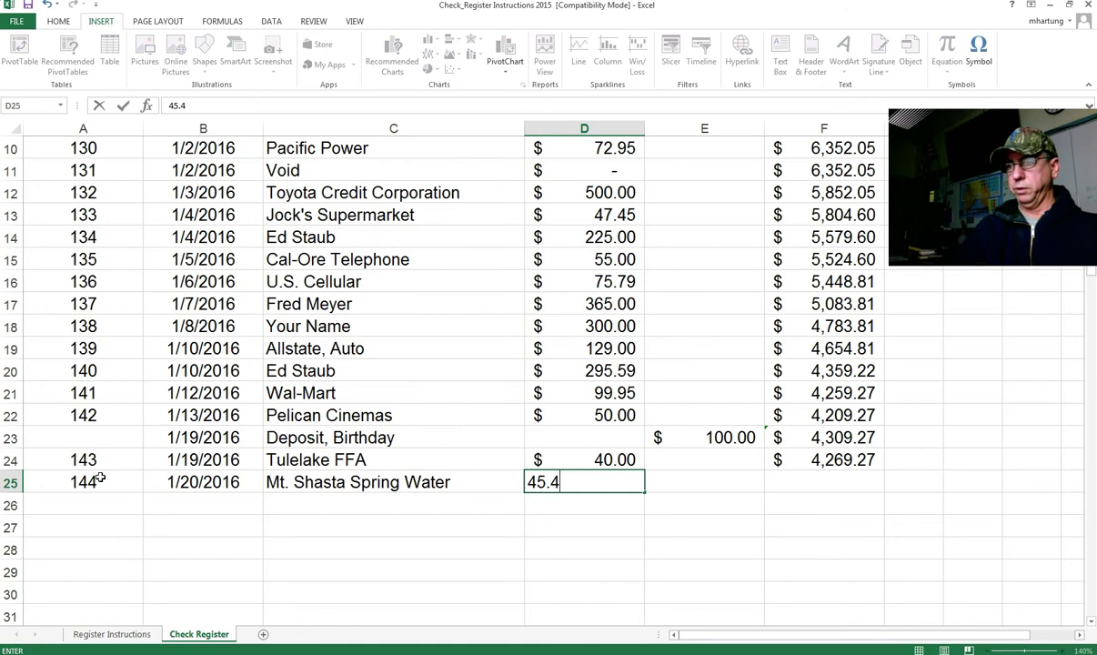
key("Tab")
key("Tab")
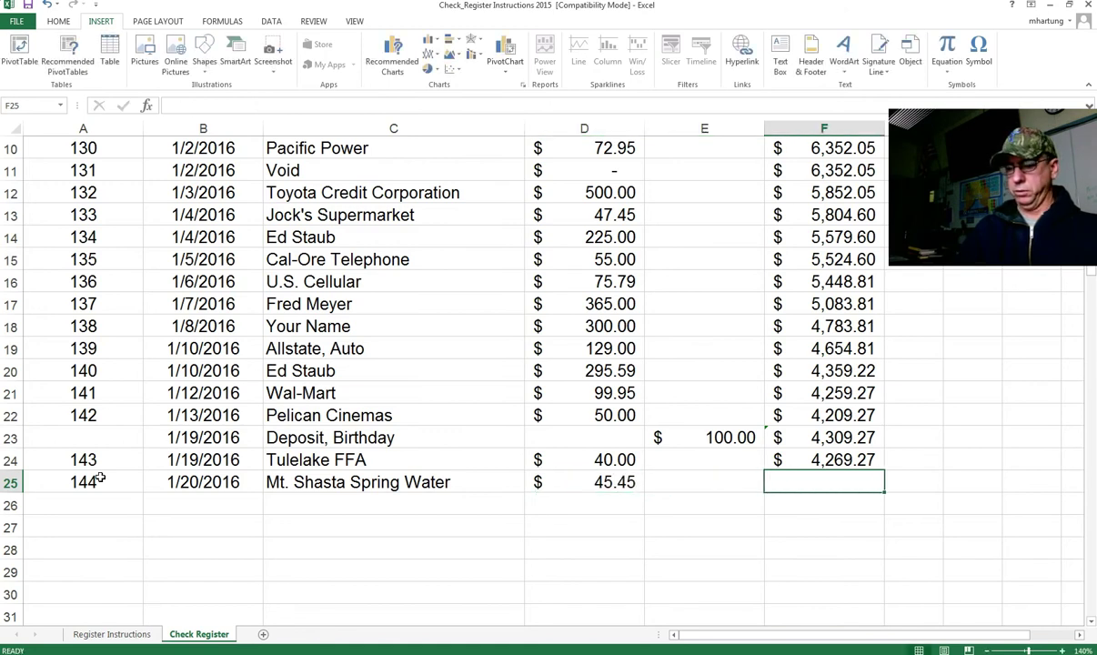
Step: Fill F24's balance formula down to F25, giving $4,223.82
left_click(871, 470)
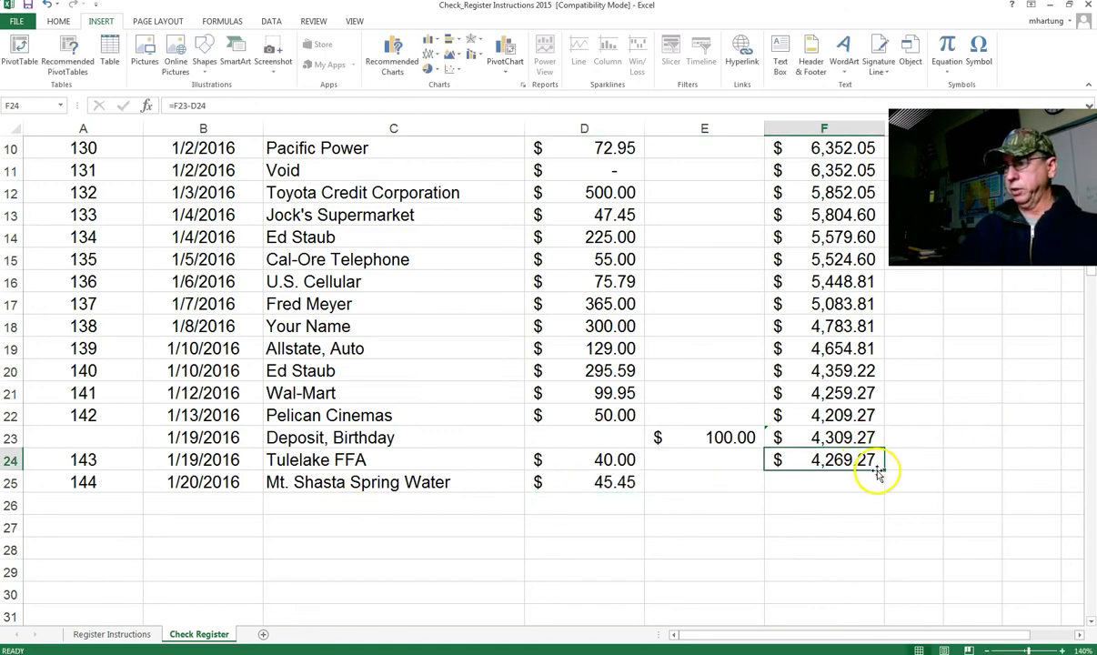
left_click_drag(878, 473, 872, 487)
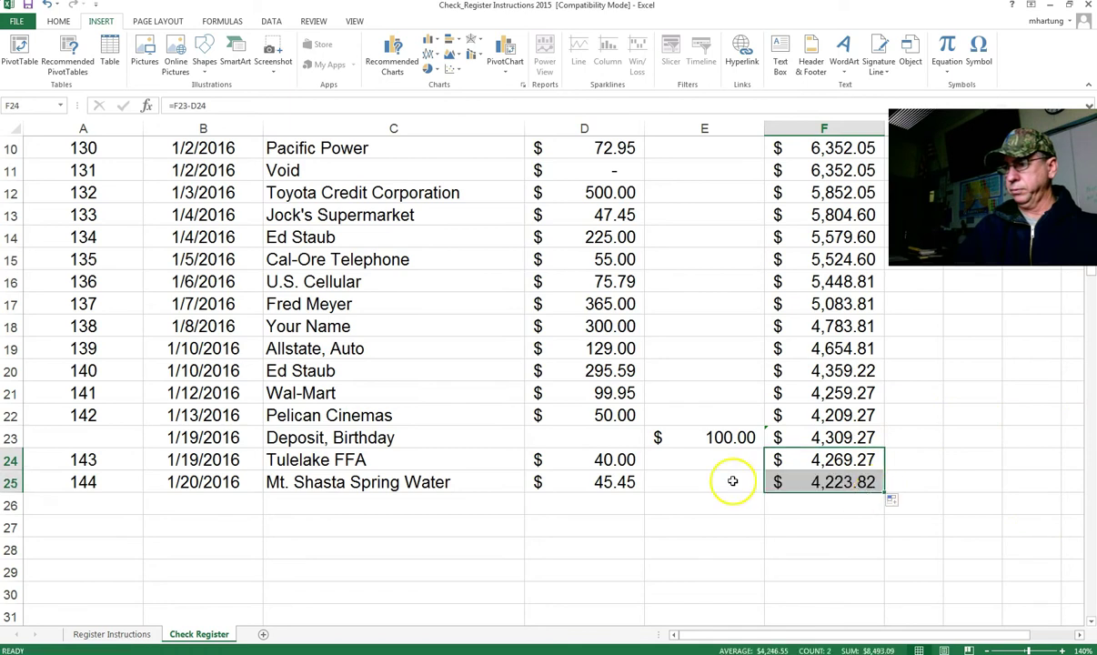
left_click(124, 500)
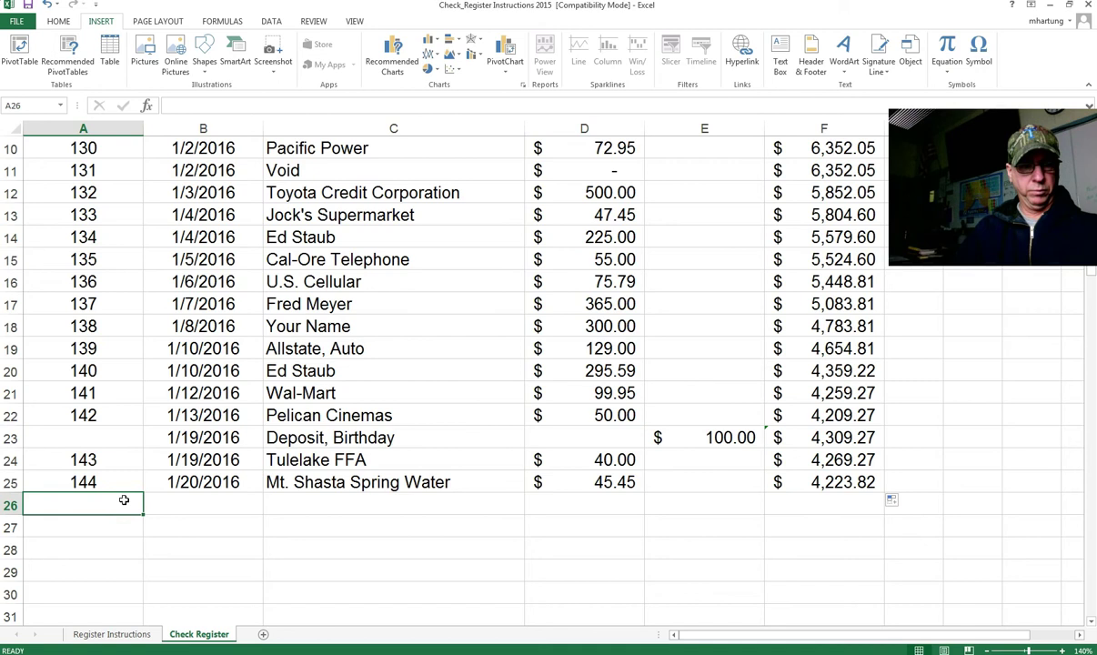
Step: Enter check 145, dated 1/21/16, to Lens Crafters for 135.00 in row 26
type("145")
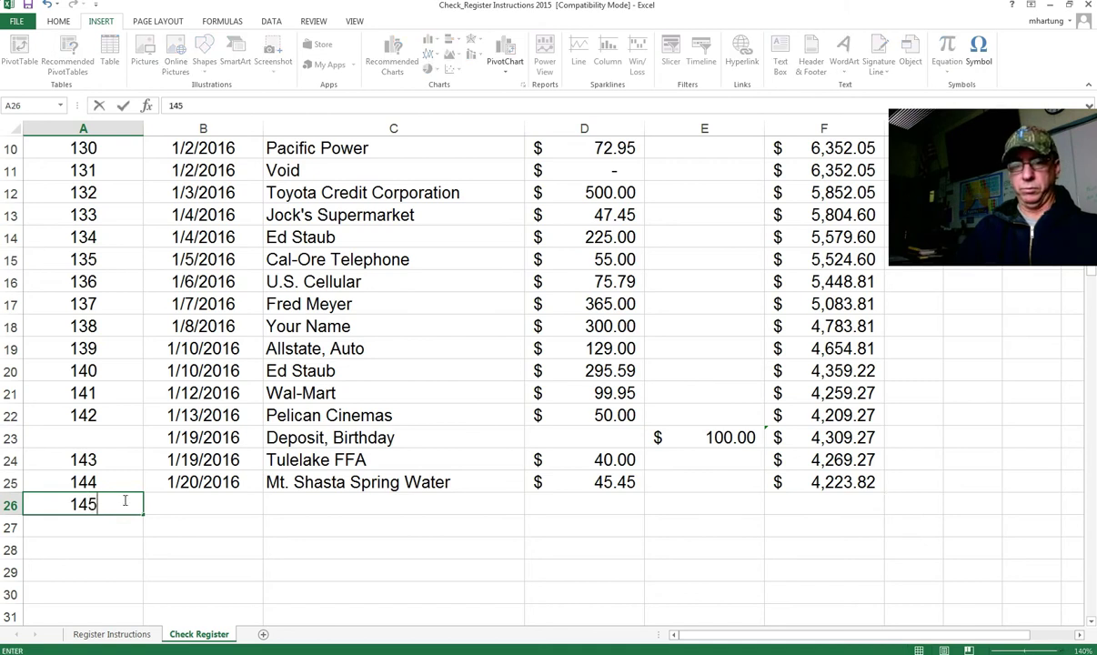
key("Tab")
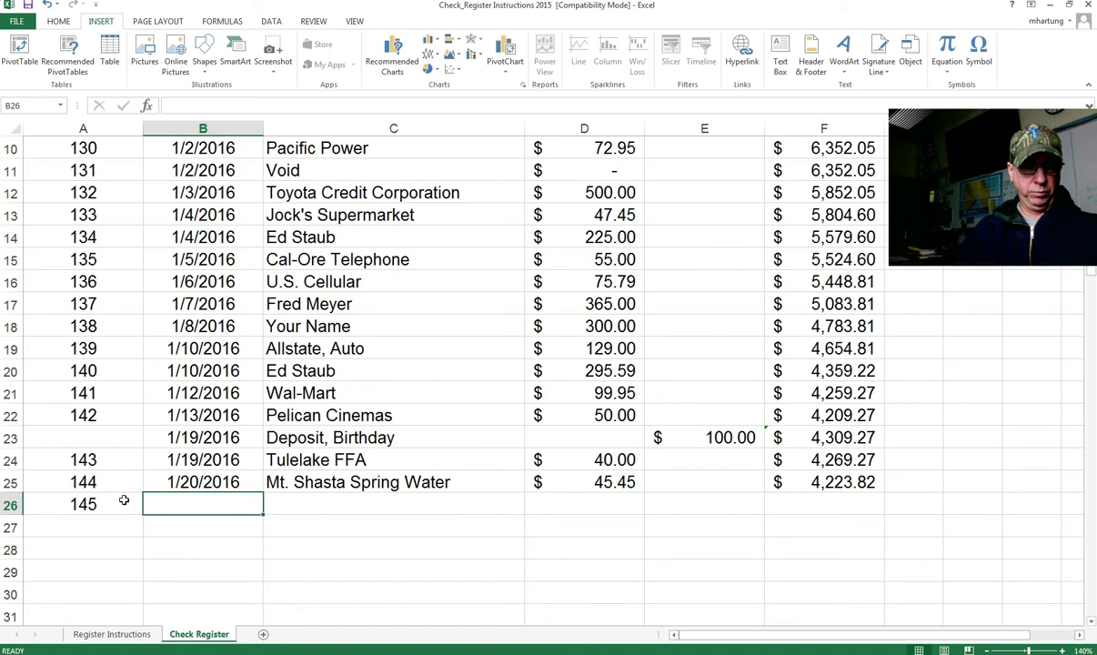
type("1/21/16")
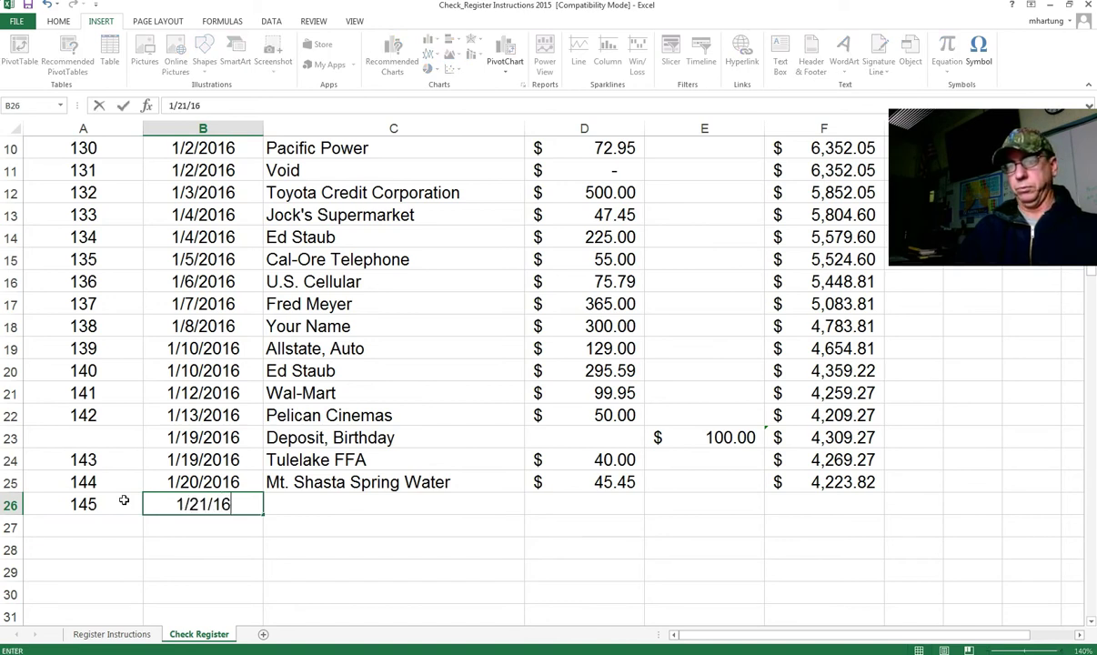
key("Tab")
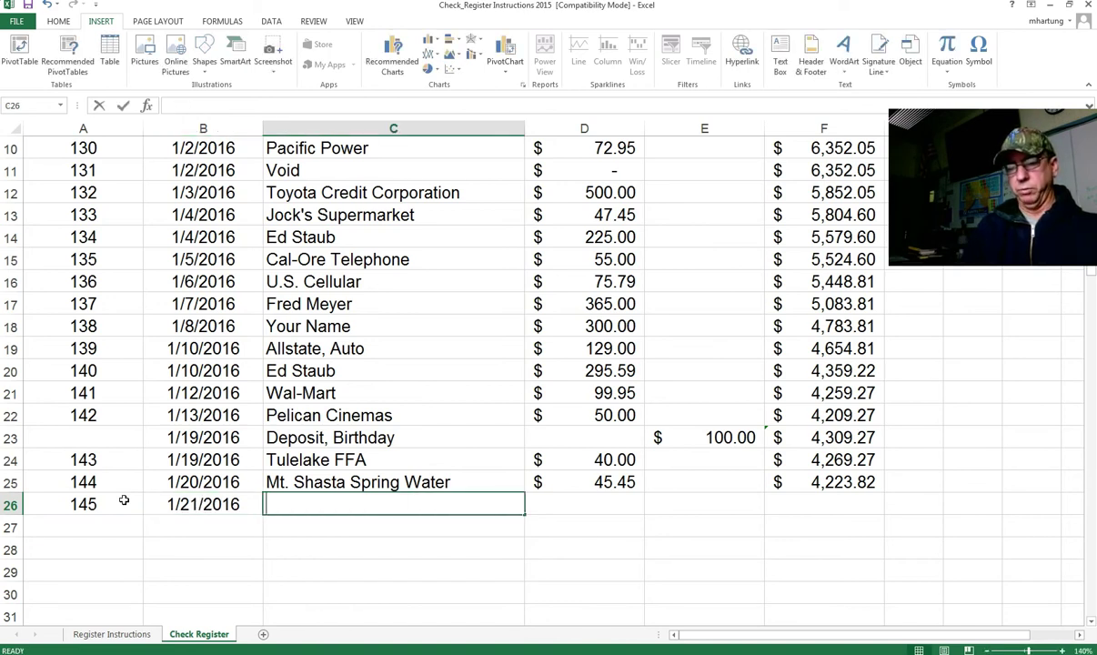
type("Lens Crafters")
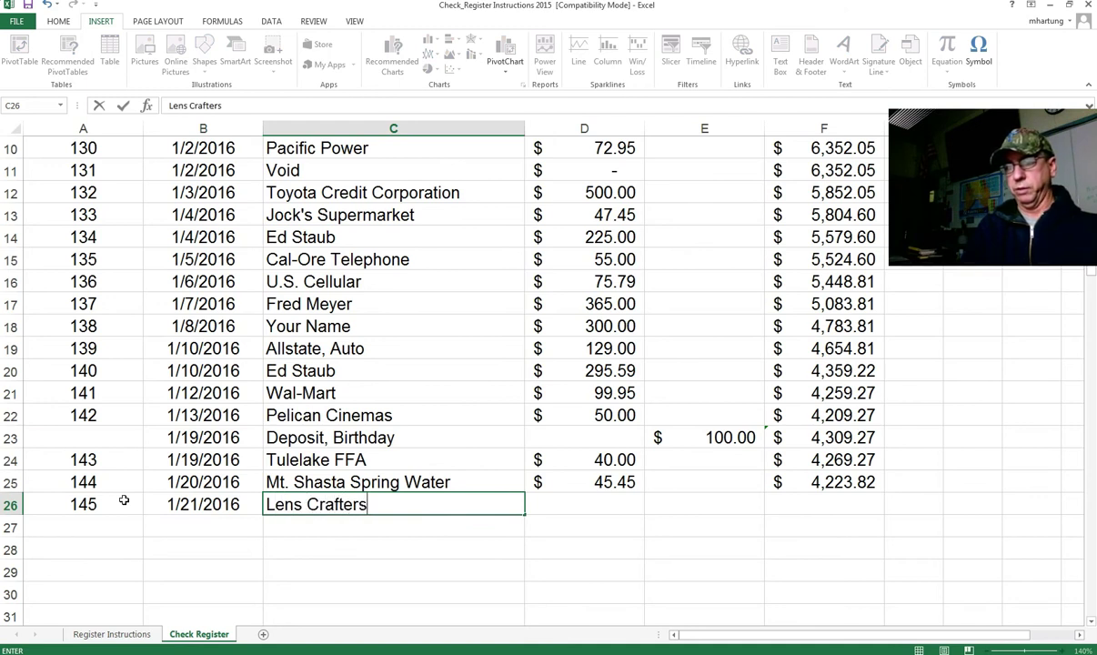
key("Tab")
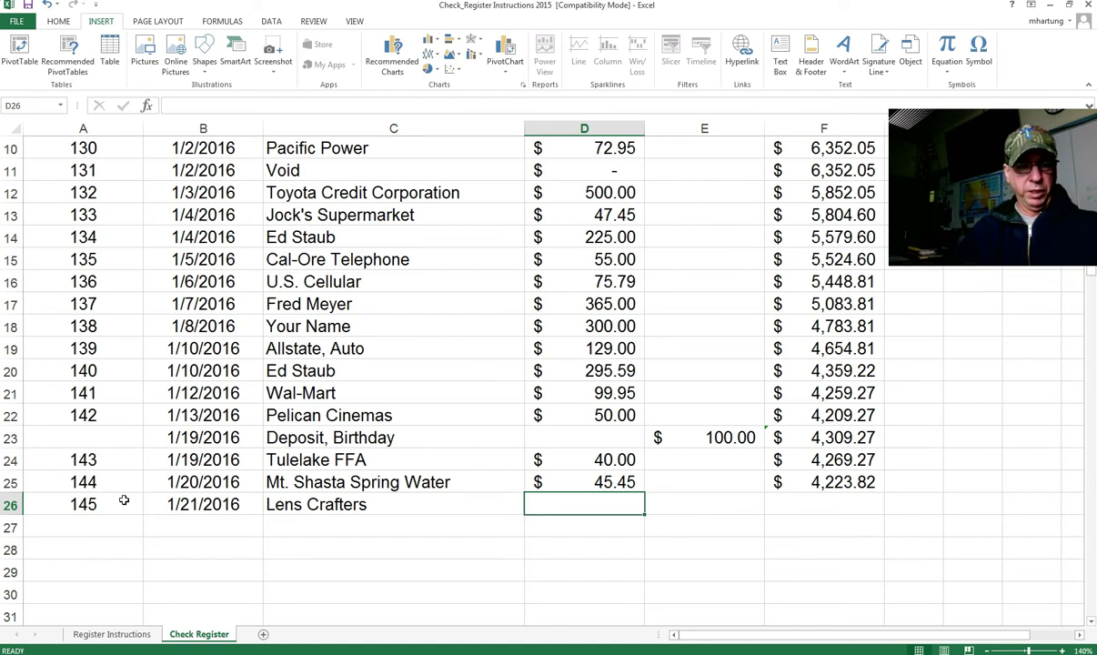
type("1")
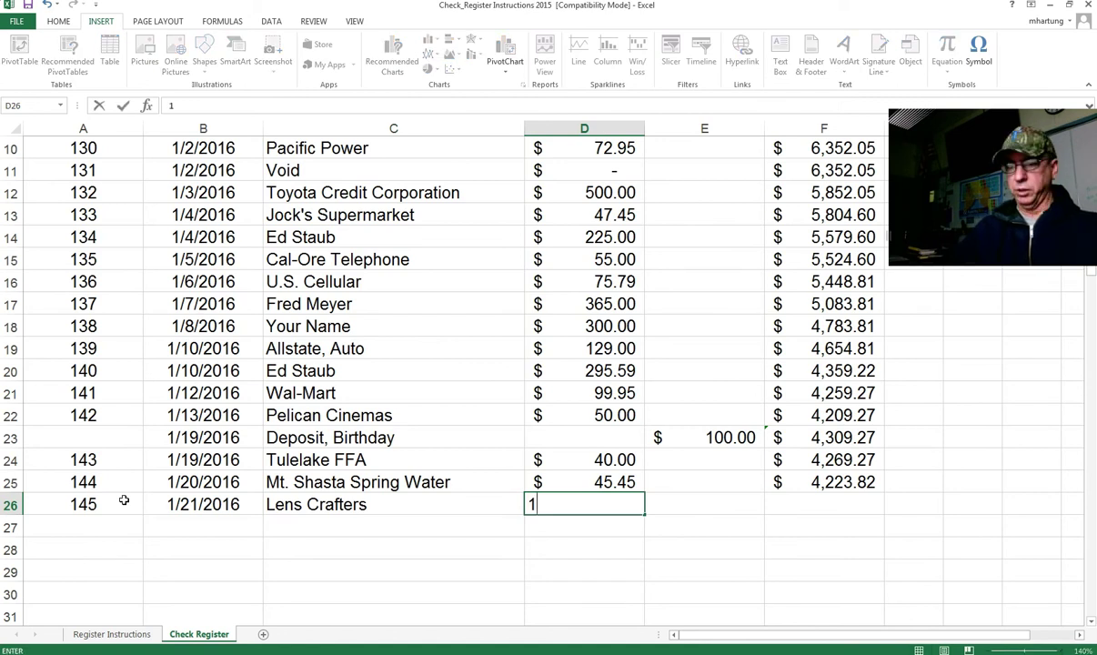
type("35.00")
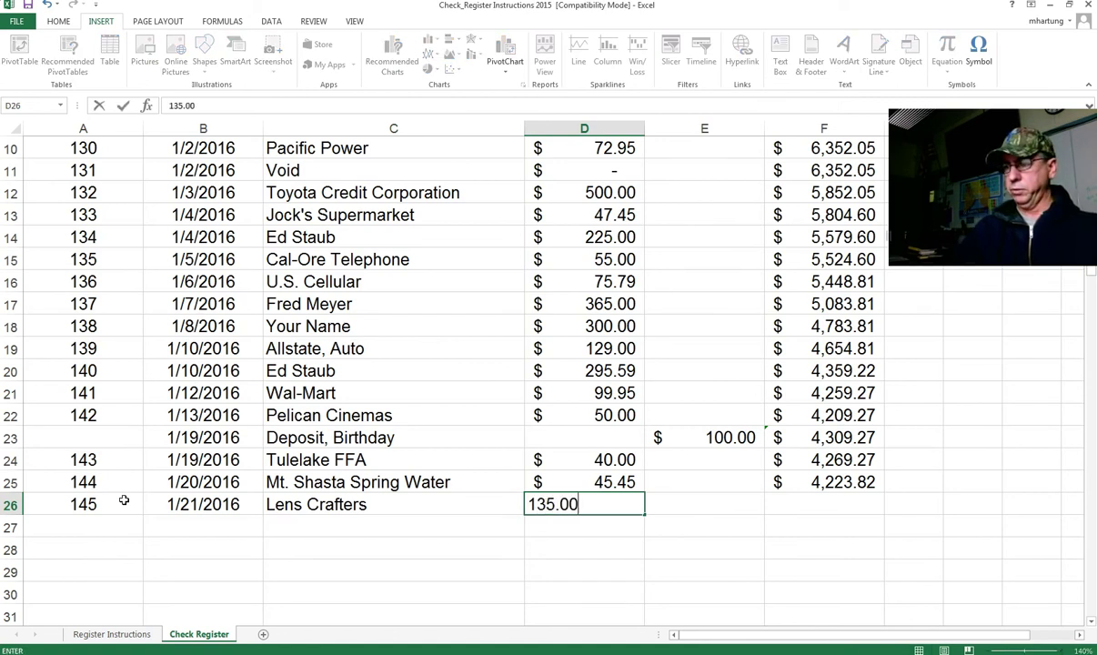
key("Tab")
key("Tab")
Step: Fill F25's balance formula down to F26, giving $4,088.82
left_click(821, 483)
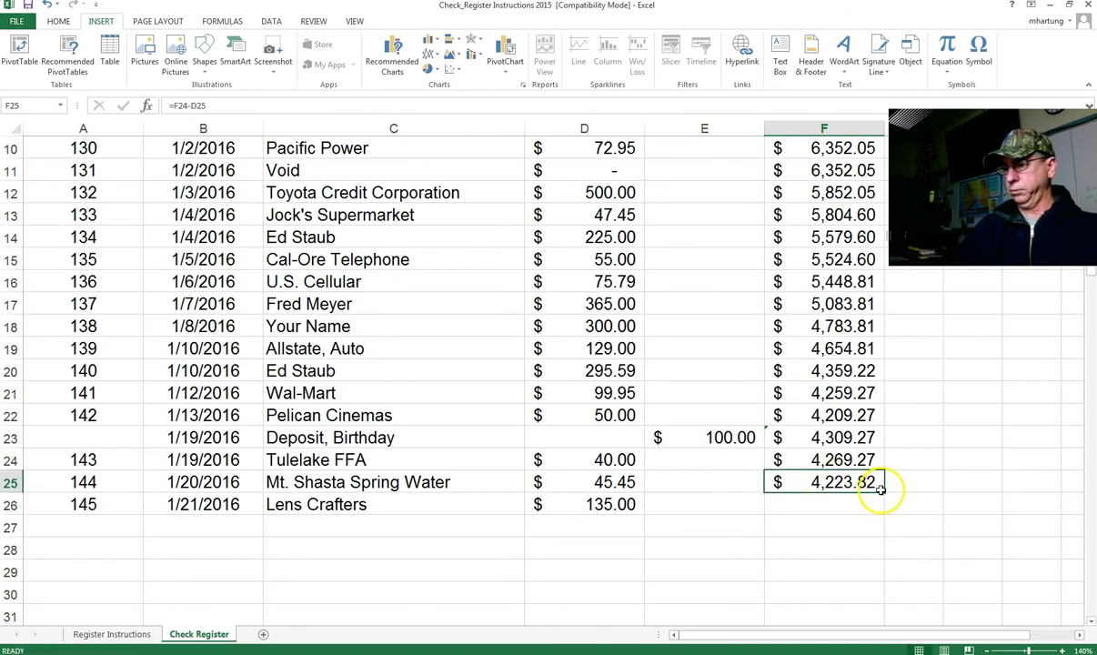
left_click_drag(884, 492, 876, 517)
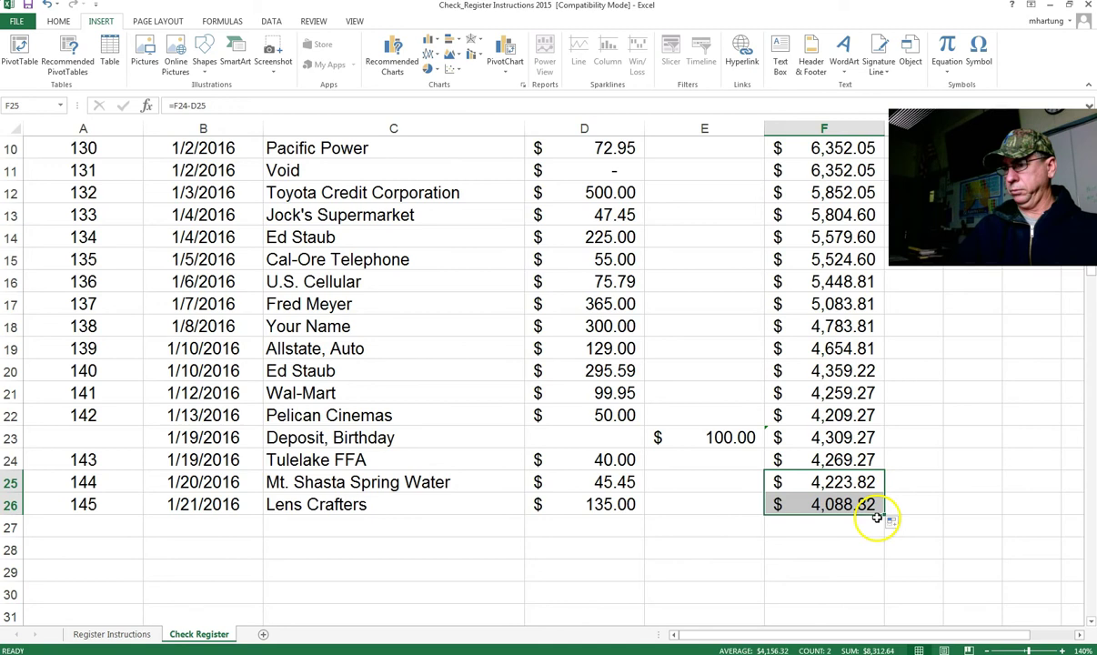
left_click(103, 519)
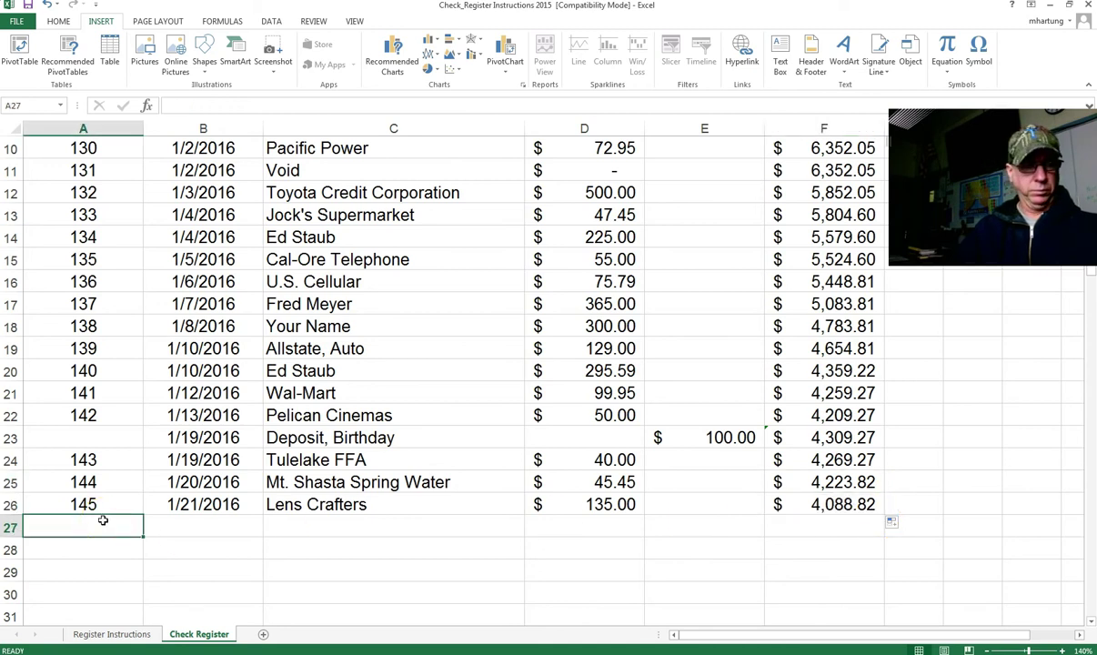
Step: Enter check number 146 with date 1/21/16 in row 27
type("16")
key("BackSpace")
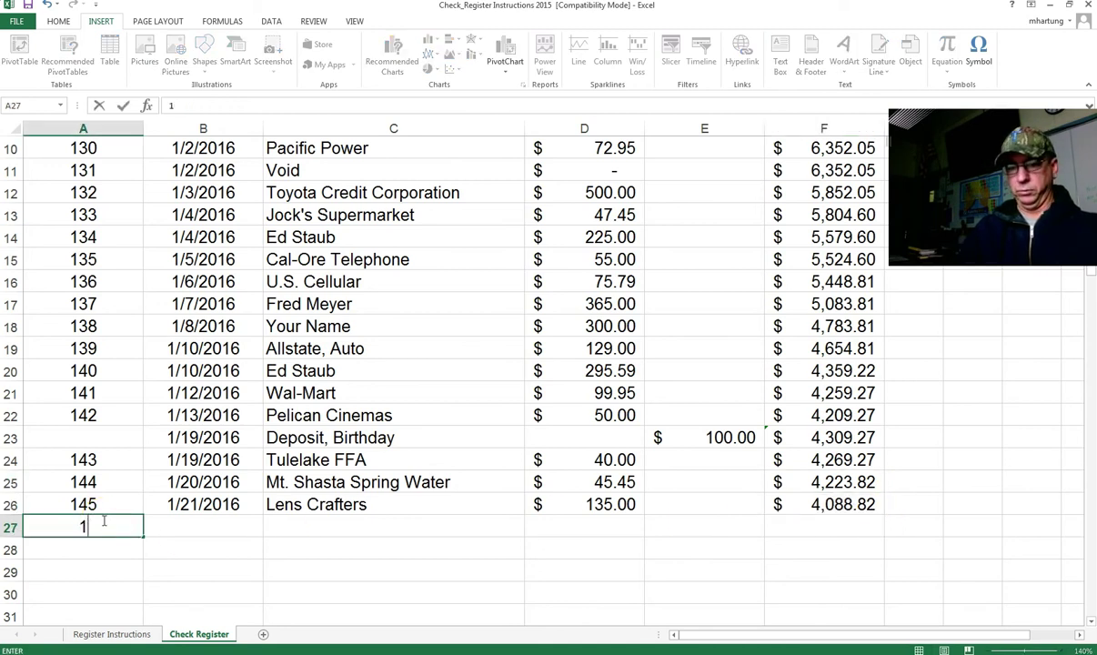
type("46")
key("Tab")
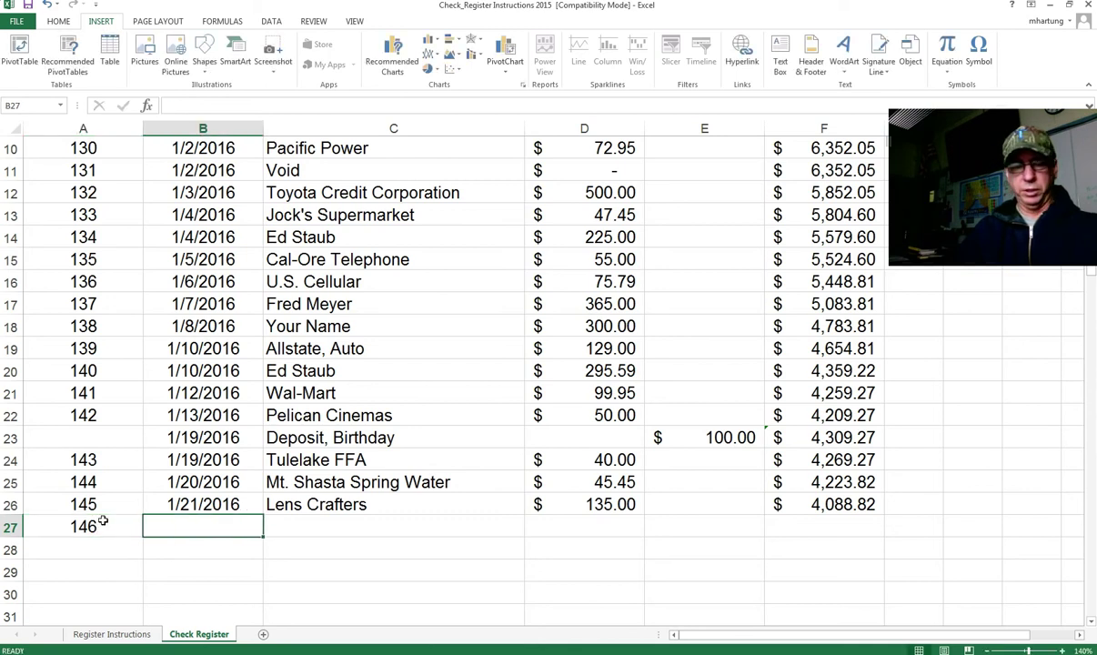
type("1/21/16")
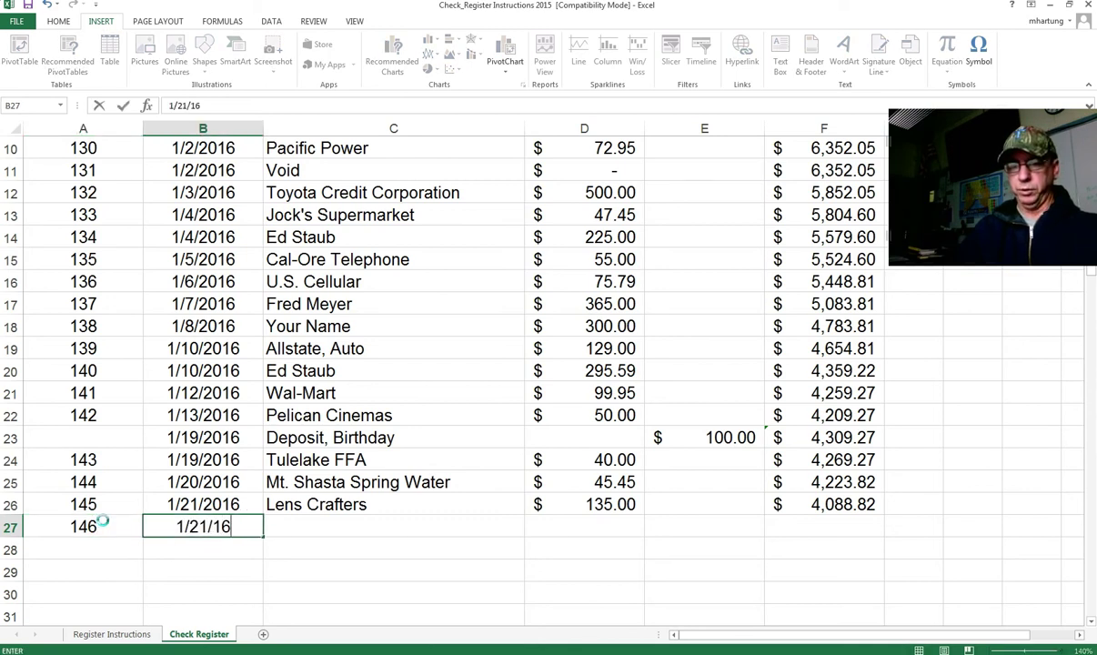
key("Tab")
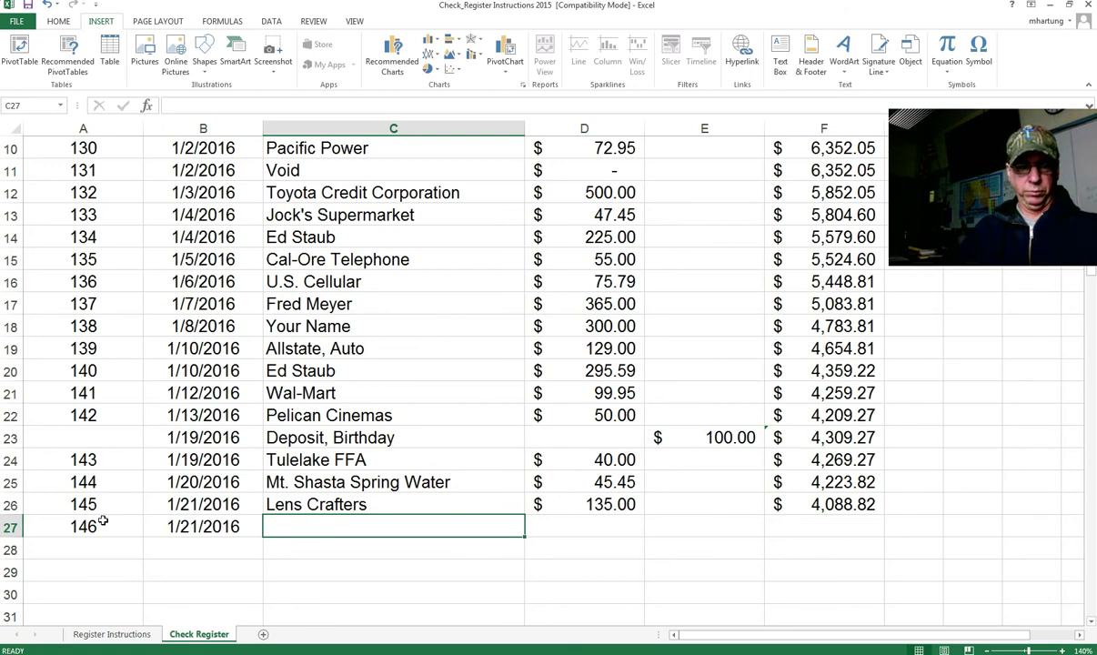
Step: Enter payee Fred Meyer and check amount 285.39
type("Fred Meyer")
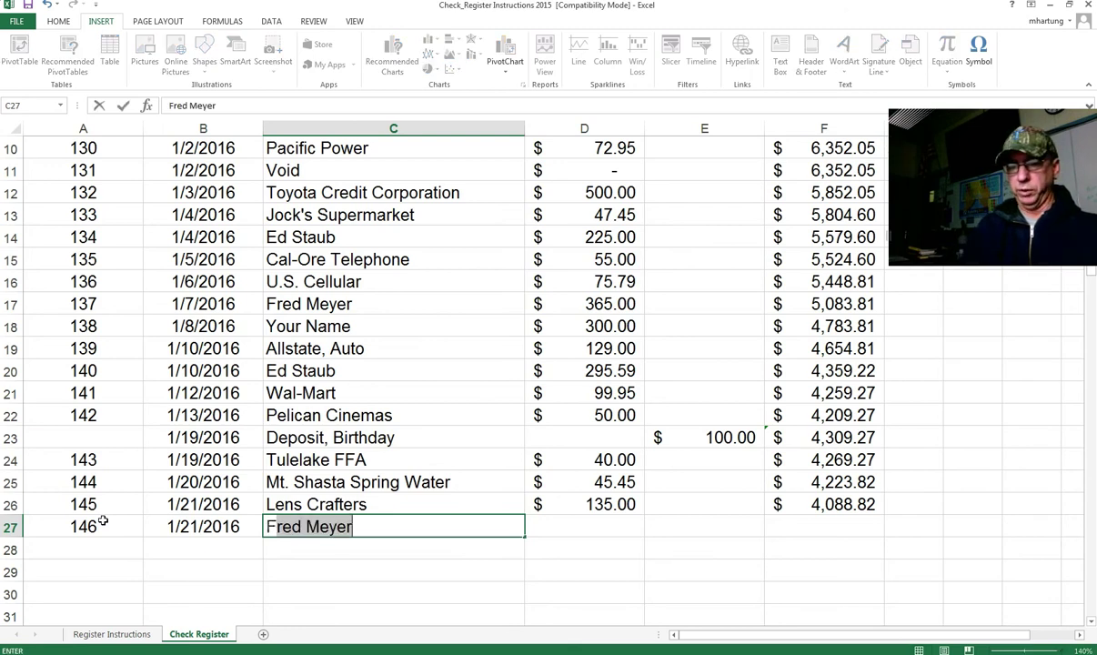
key("Tab")
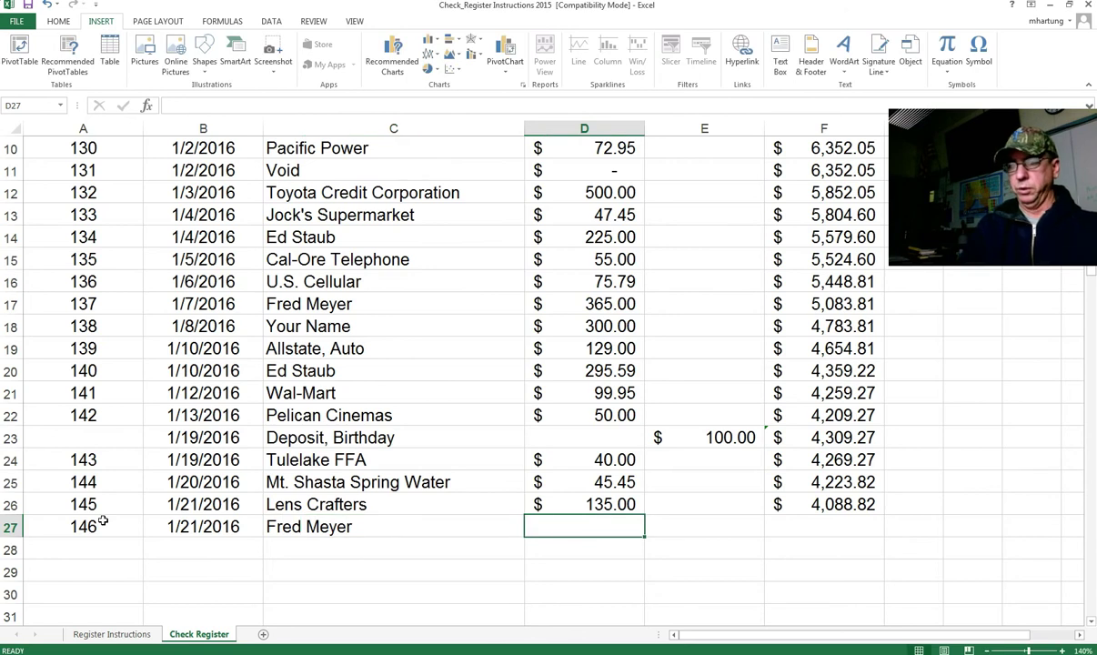
left_click(286, 526)
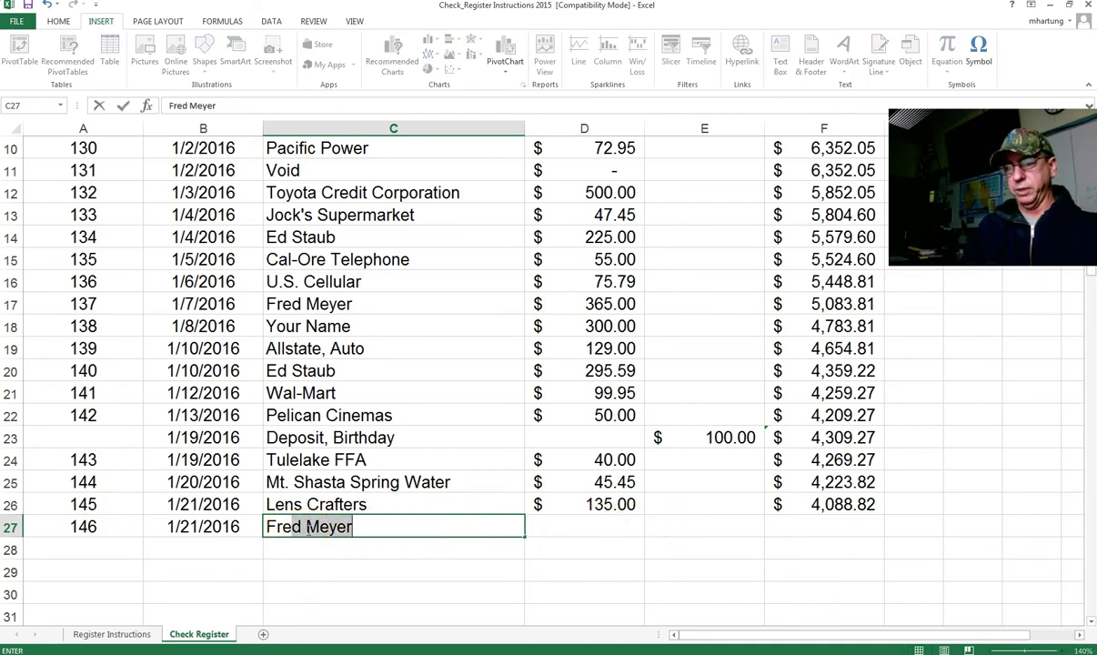
key("Return")
left_click(308, 530)
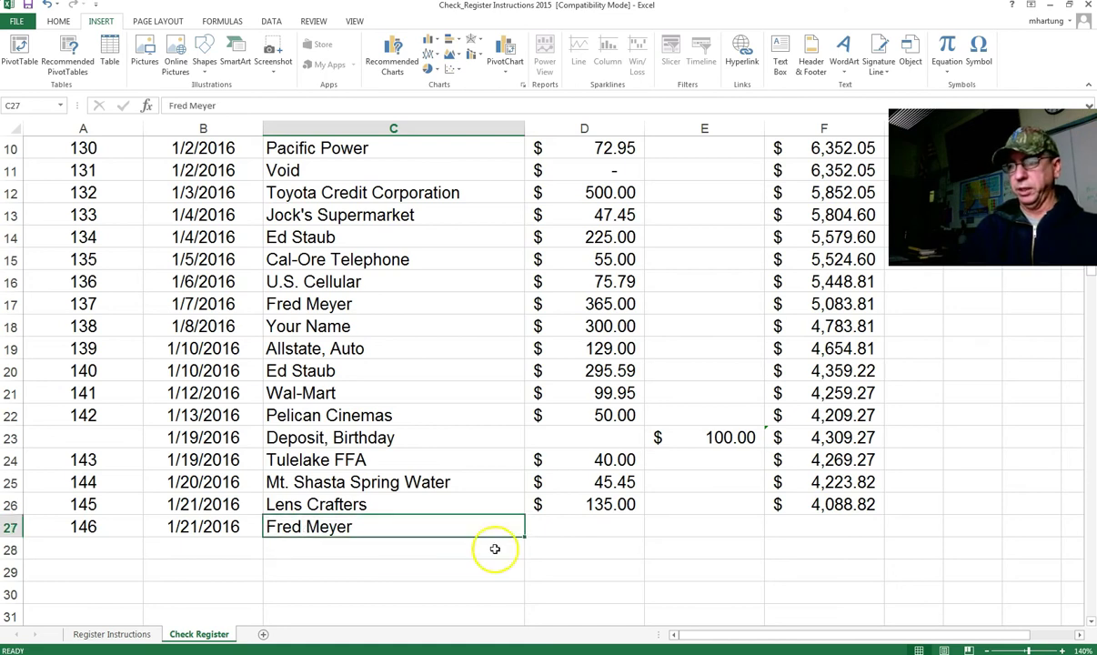
left_click(608, 523)
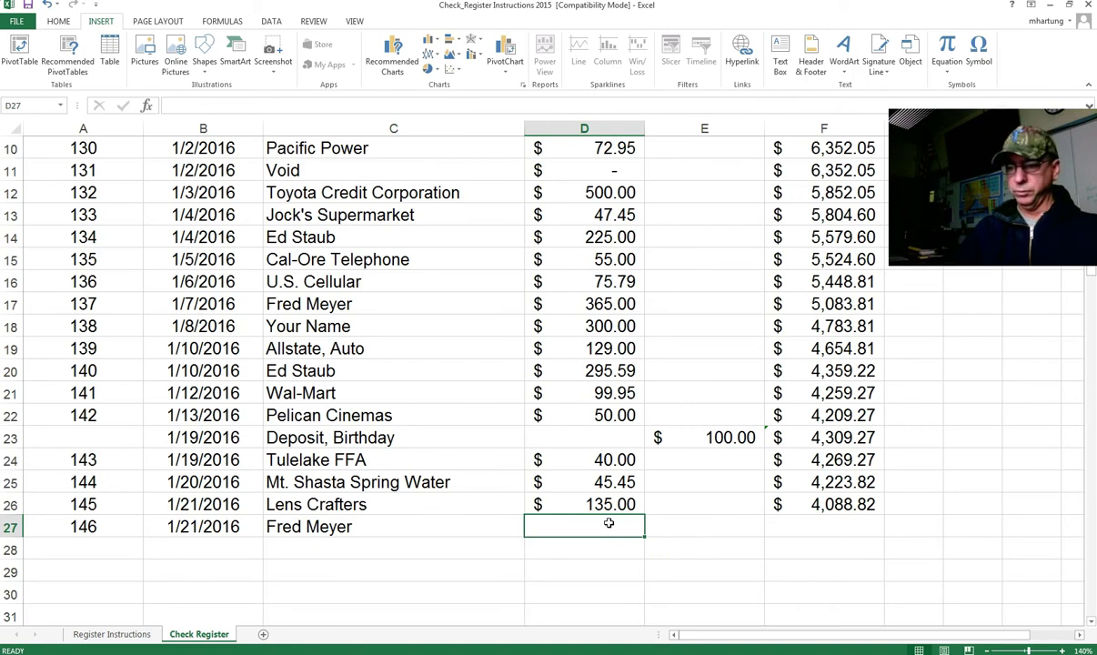
type("285.39")
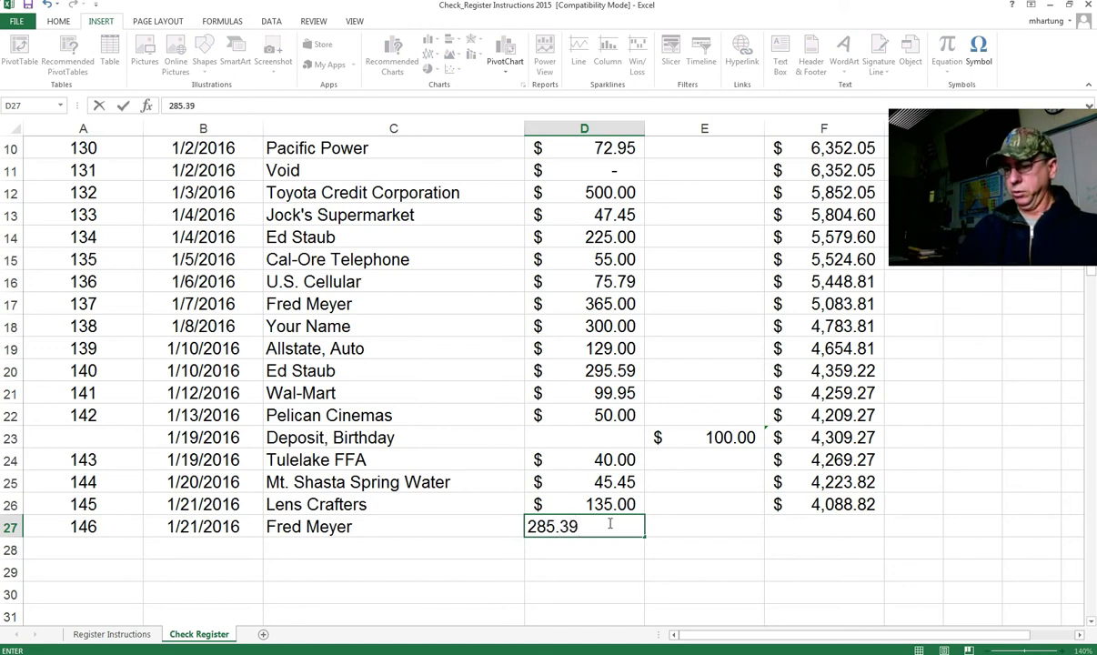
key("Tab")
key("Tab")
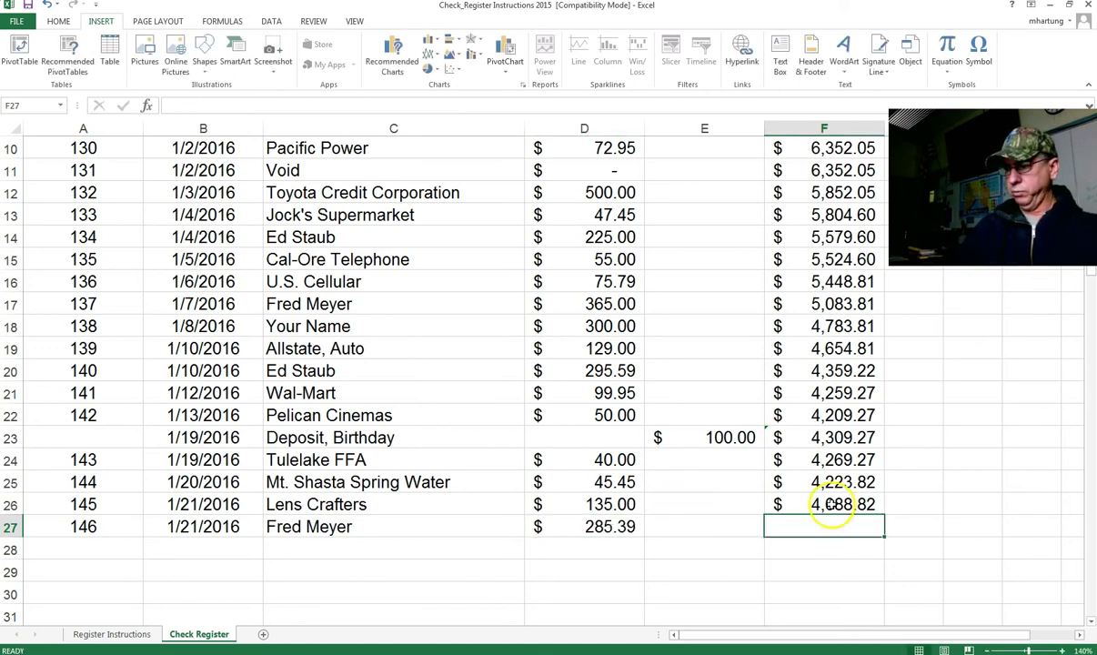
Step: Fill F26's balance formula down to F27, giving $3,803.43
left_click(836, 508)
left_click_drag(882, 514, 877, 530)
left_click(81, 540)
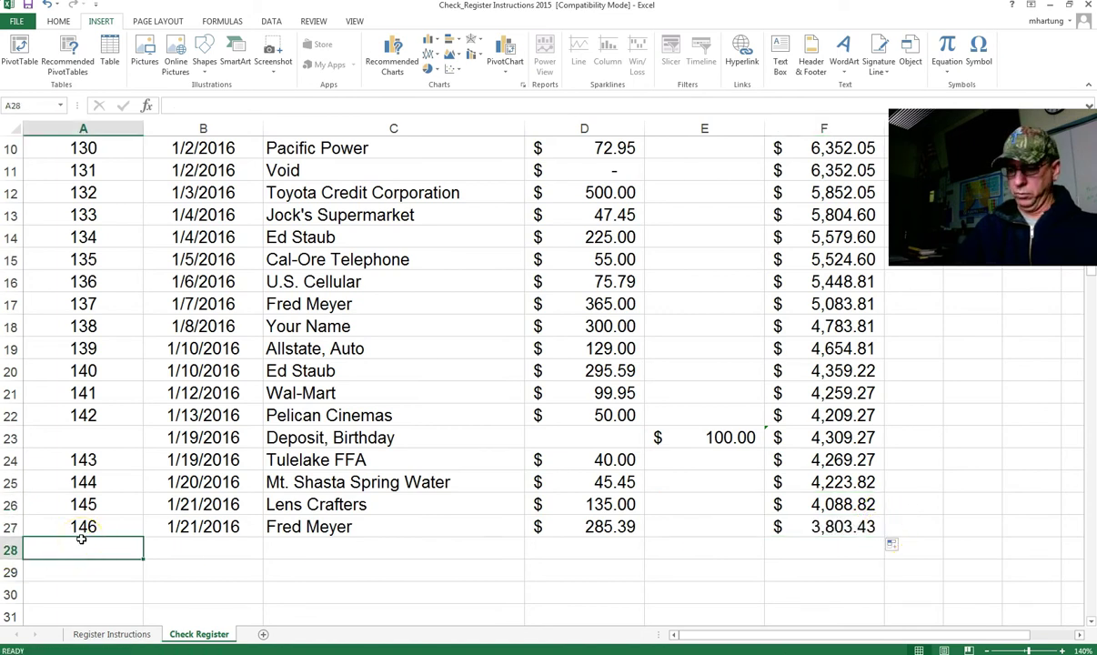
Step: Enter check 147, dated 1/22/16, to Home Depot for 179.00 in row 28
type("147")
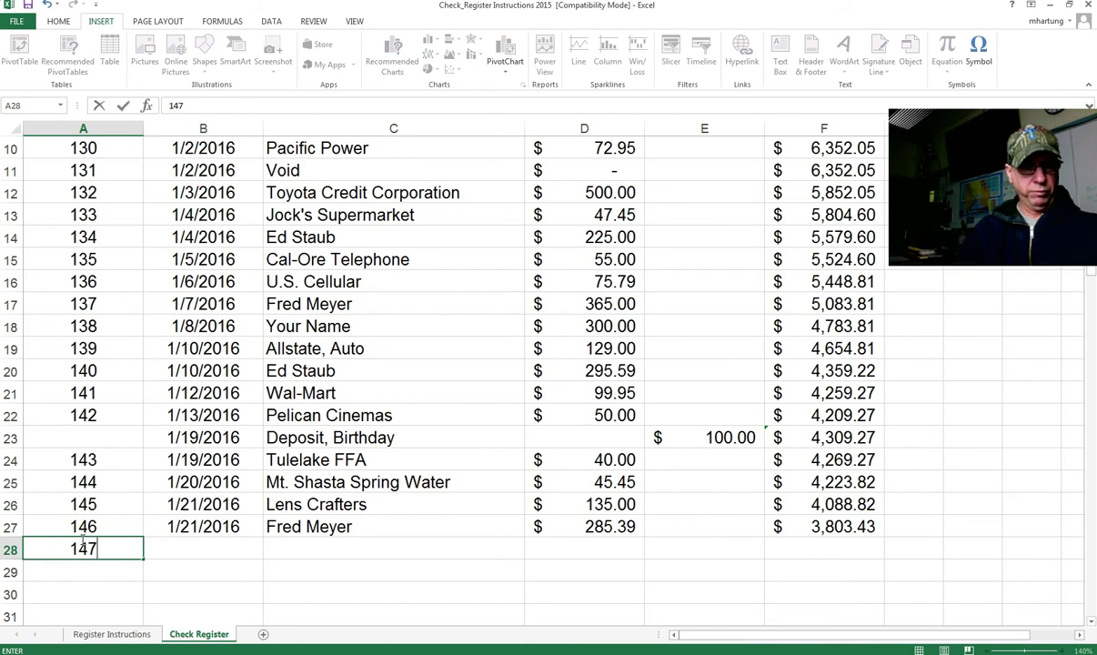
key("Tab")
type("1/22/16")
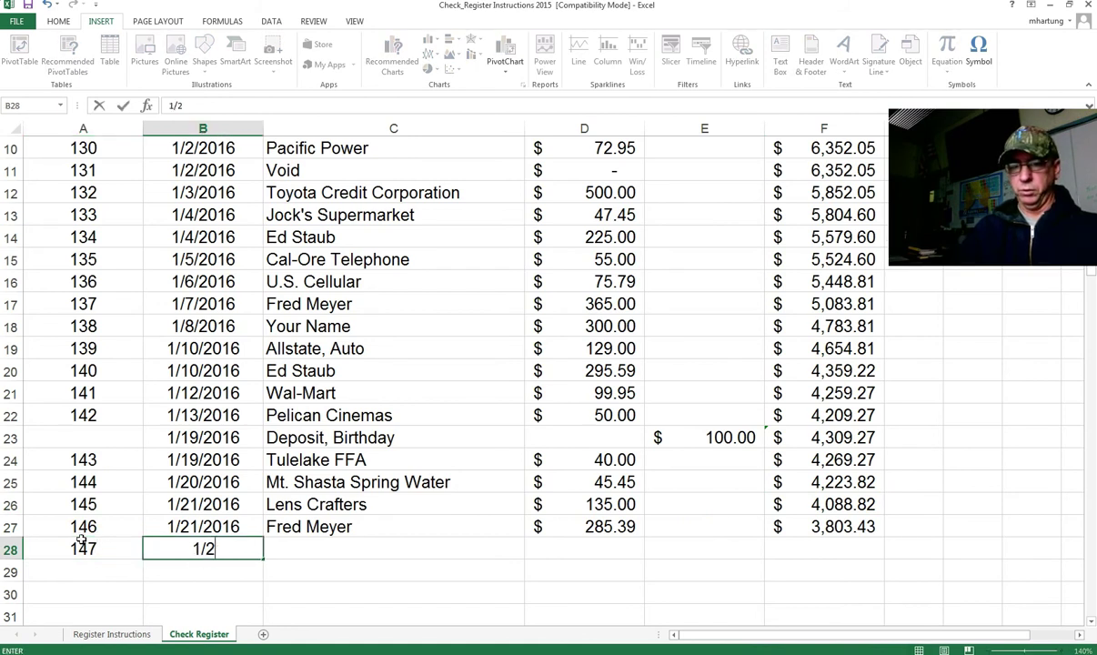
key("ctrl+Return")
key("Tab")
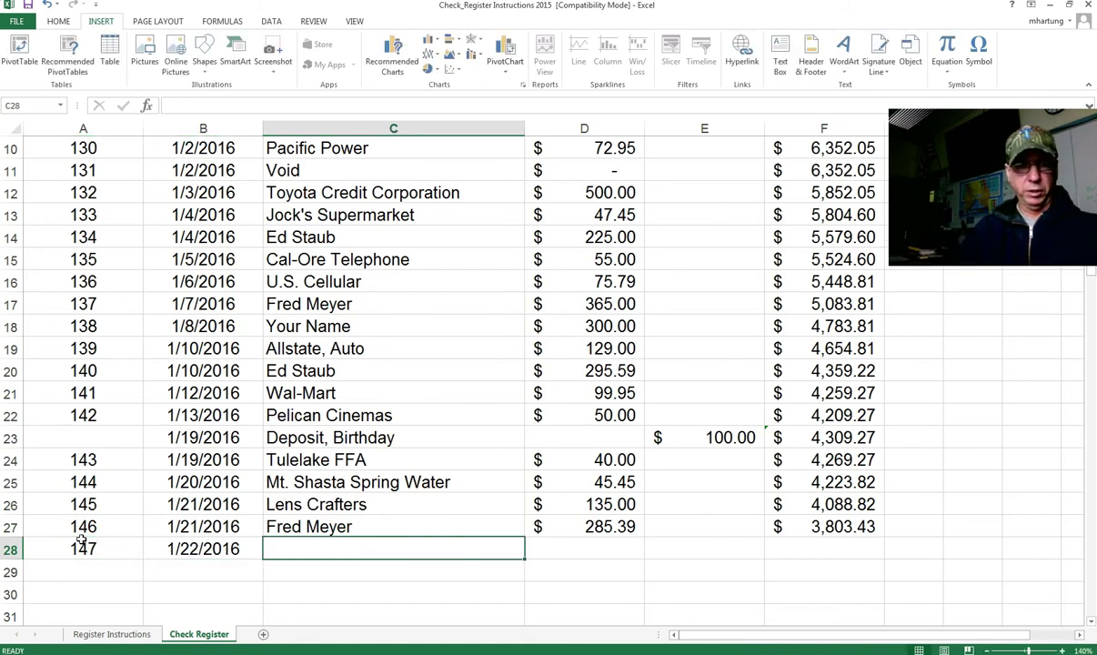
type("Hom")
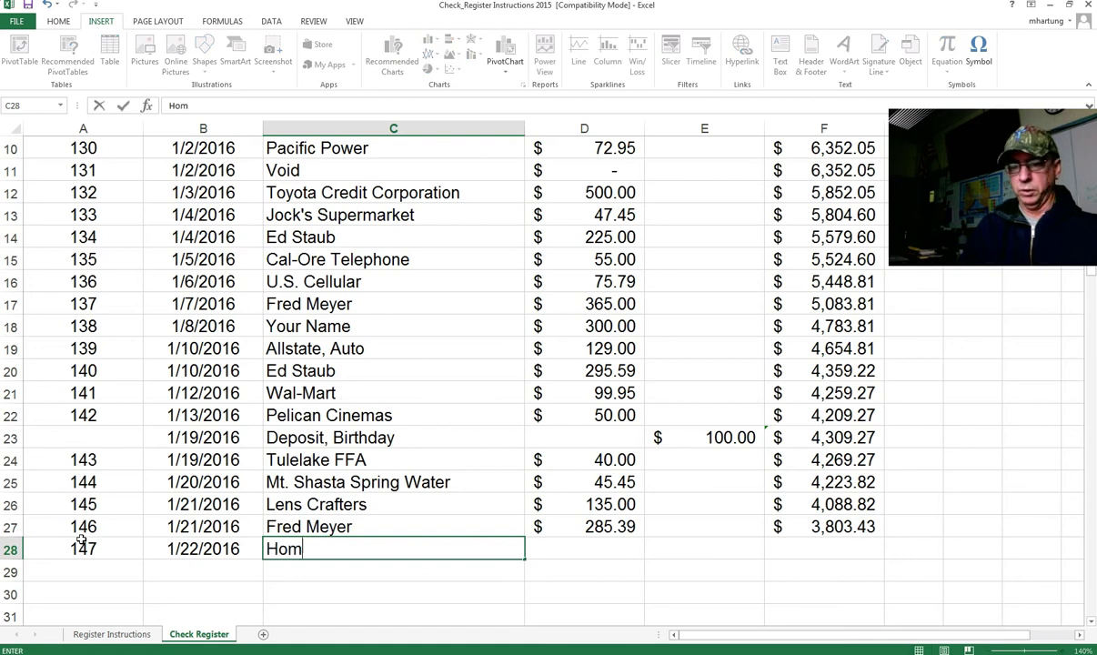
type("e Depot")
key("Tab")
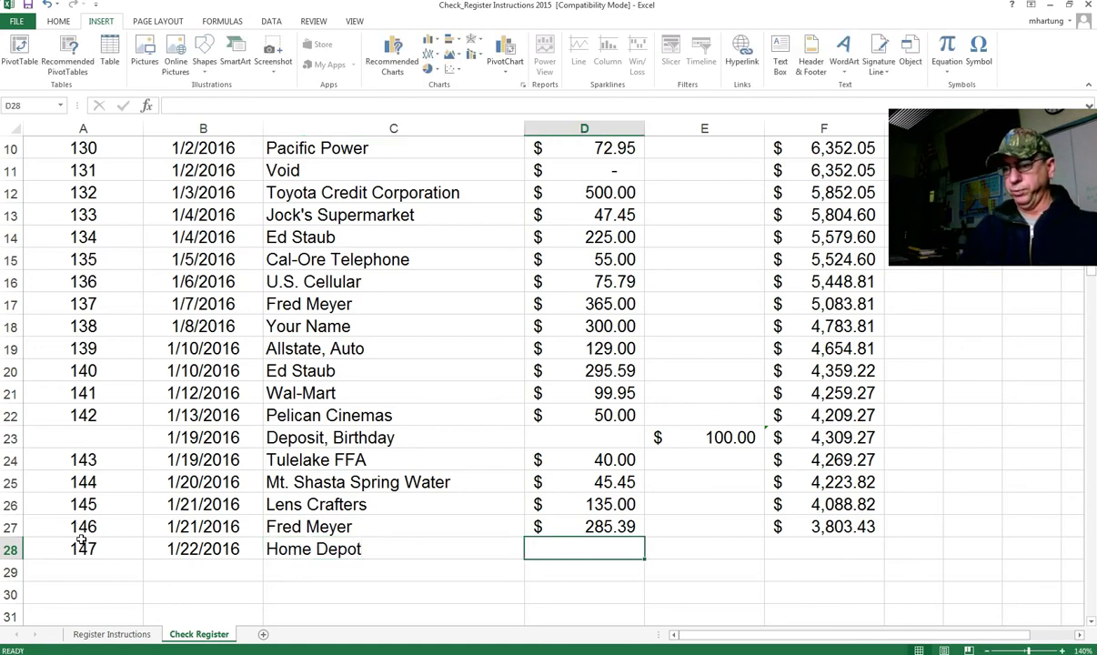
type("179.00")
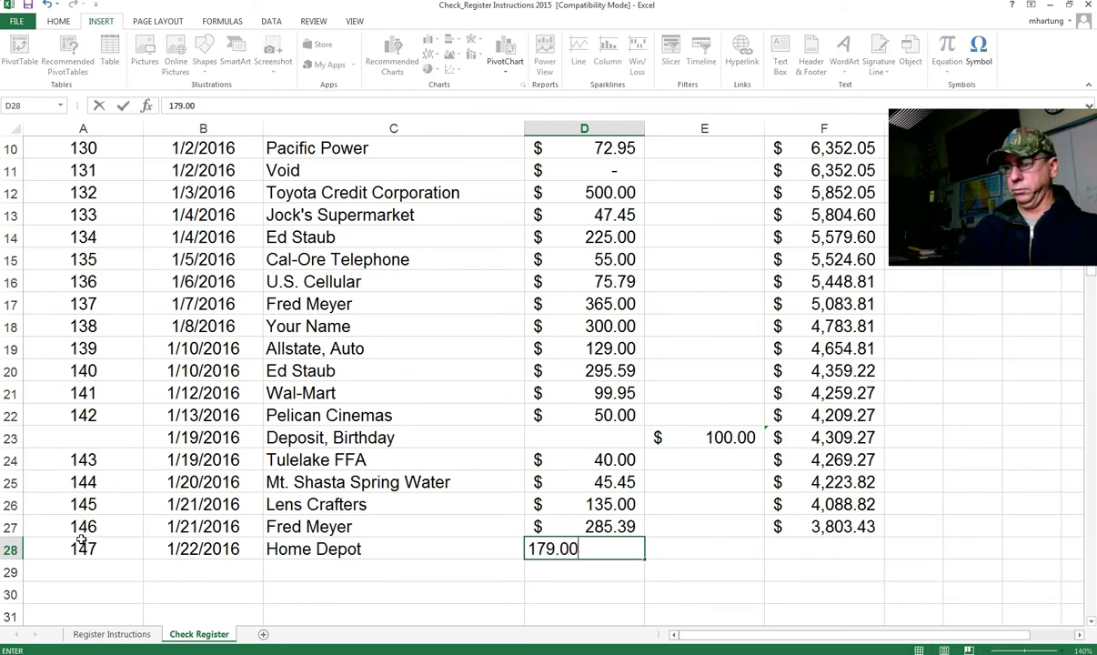
key("Tab")
key("Tab")
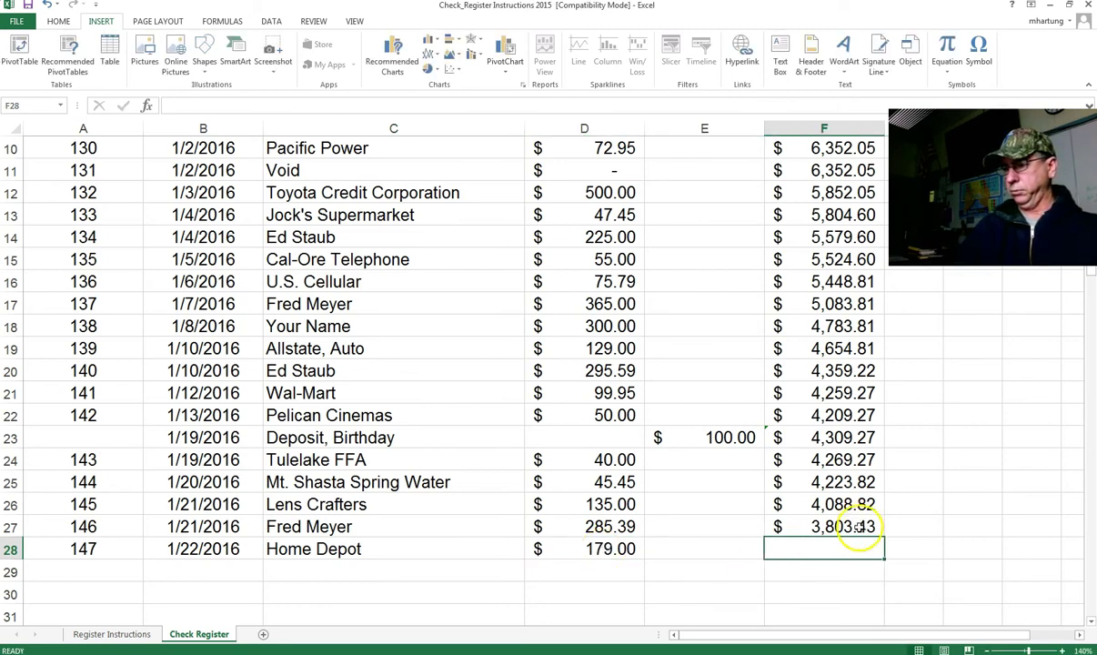
Step: Fill F27's balance formula down to F28, giving $3,624.43
left_click(858, 526)
left_click_drag(883, 537, 884, 556)
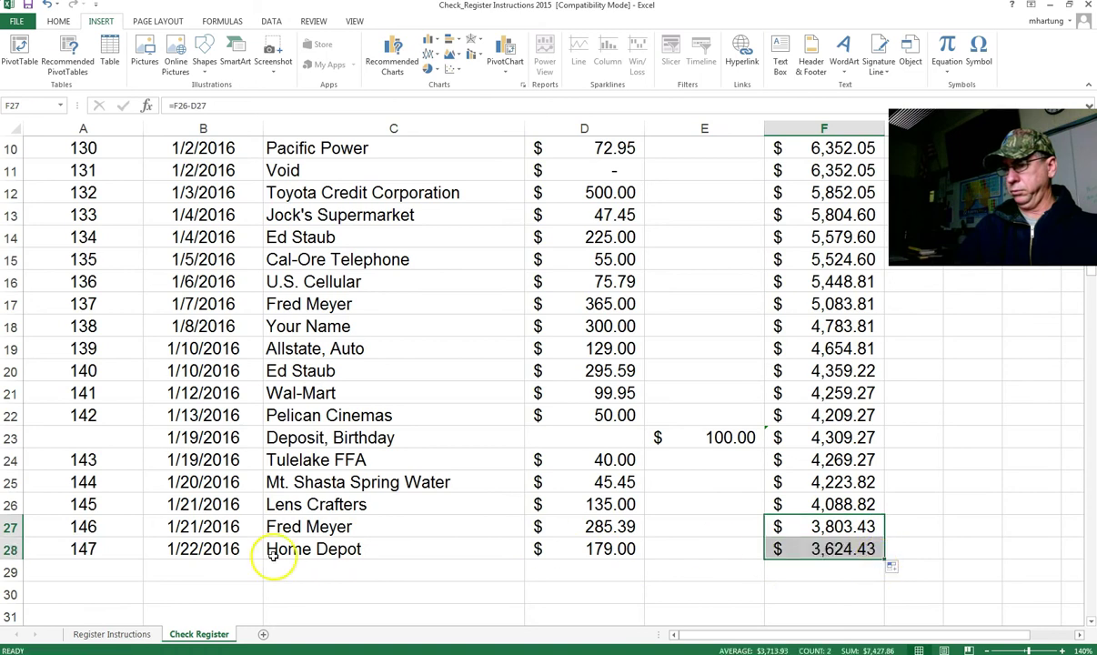
left_click(102, 569)
scroll(103, 567, "down", 3)
scroll(109, 459, "down", 2)
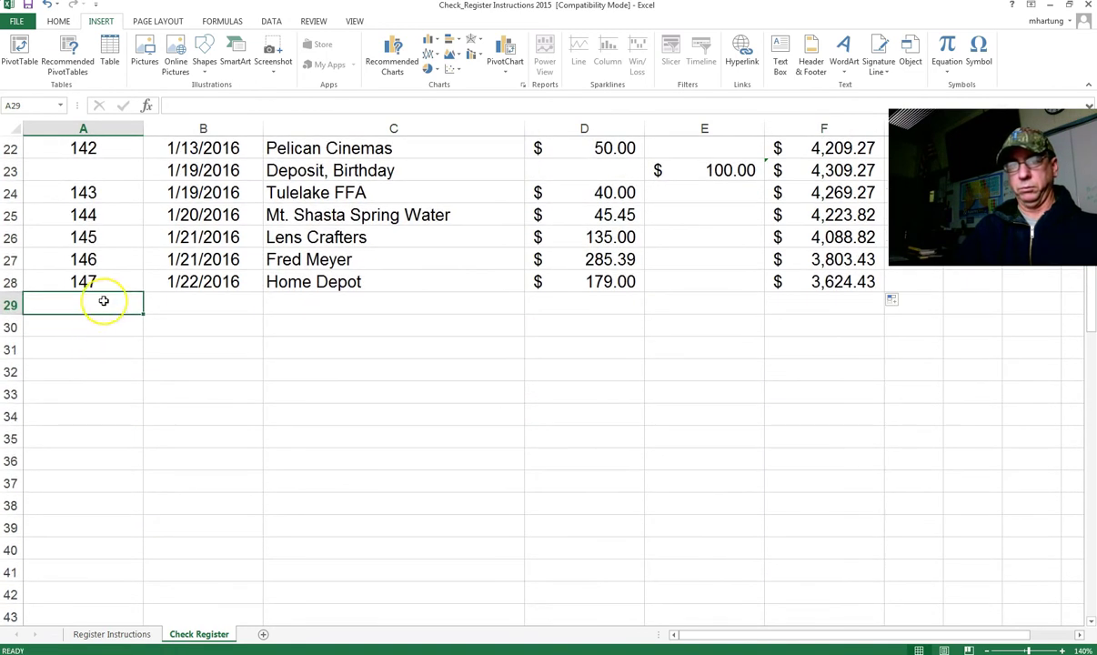
Step: Enter check 148, dated 1/22/2016, to Tulelake Medical Clinic for 95.97
type("148")
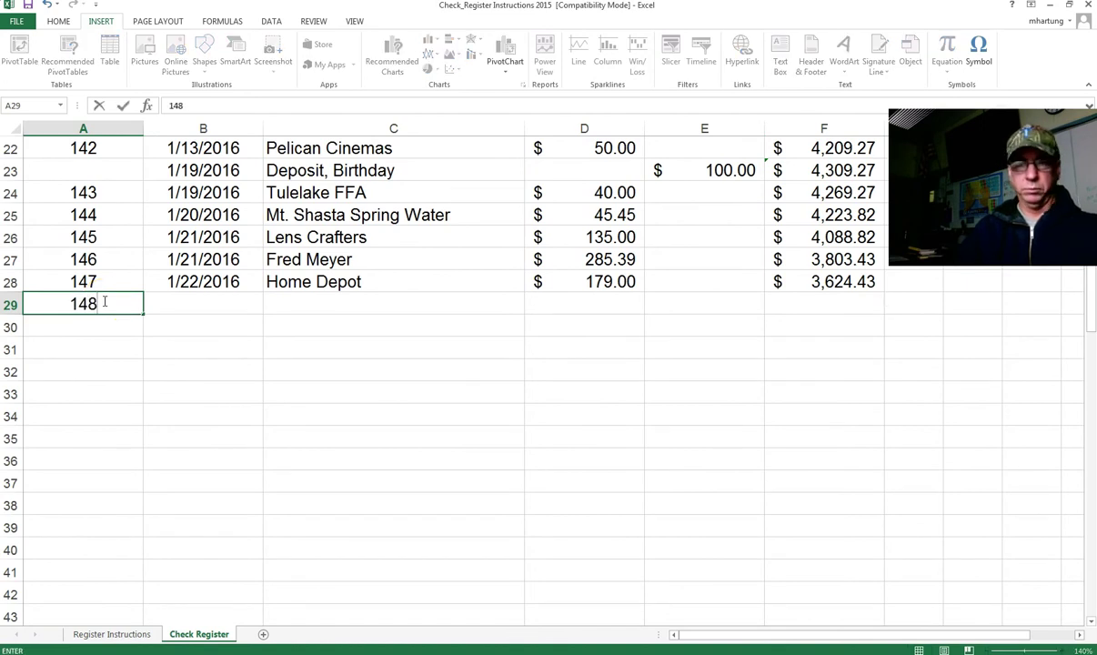
key("Tab")
type("1/")
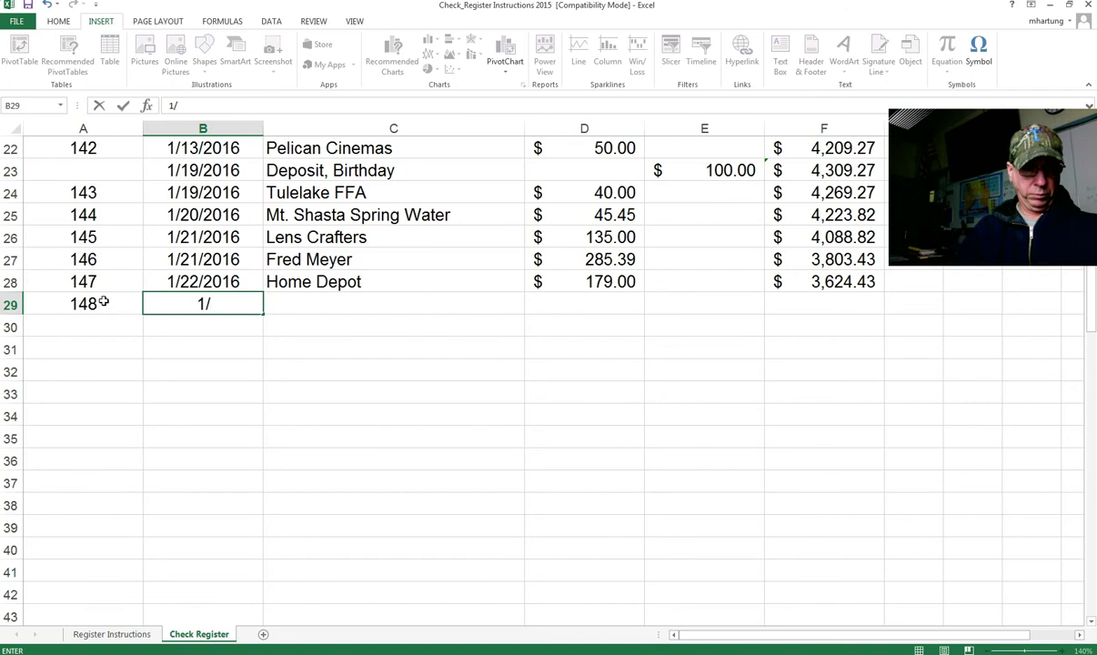
type("22/20")
type("16")
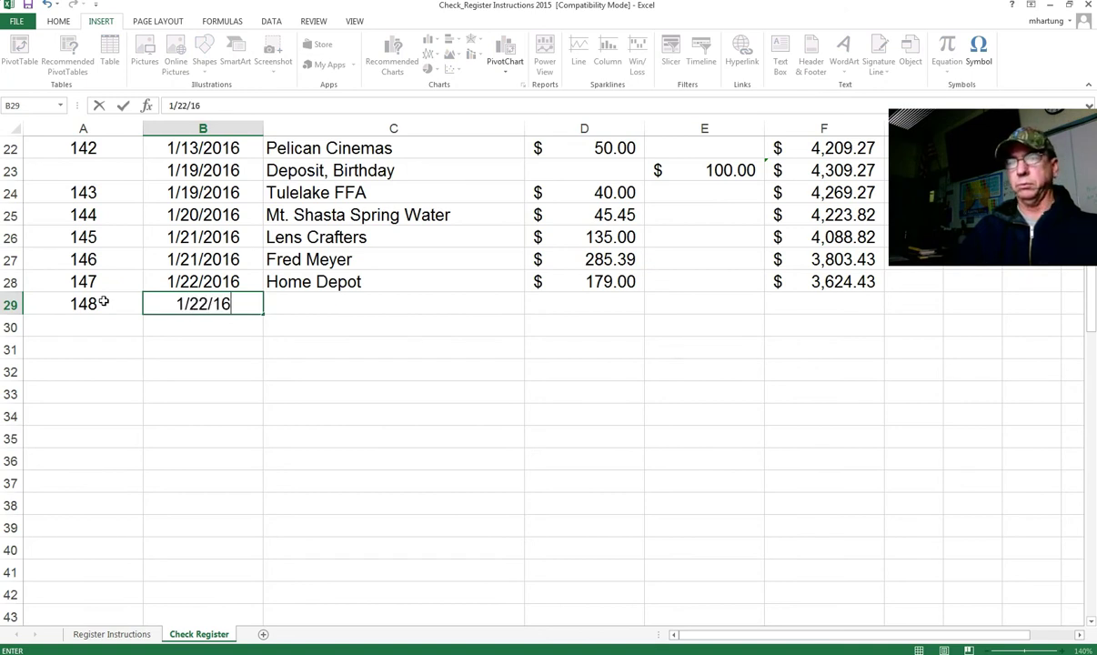
key("Tab")
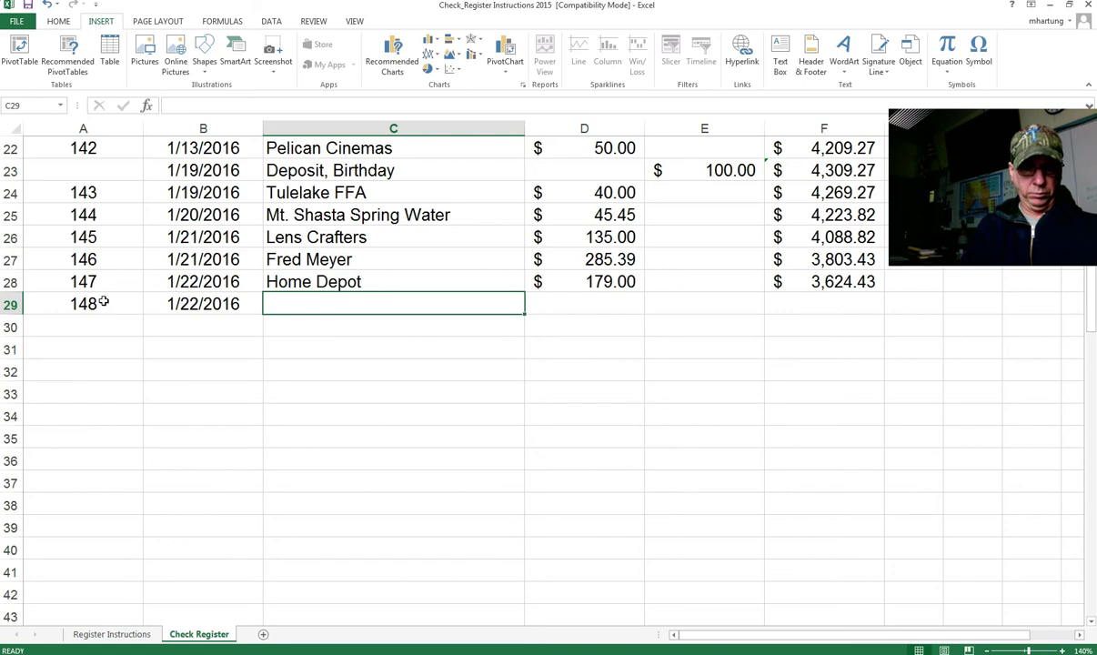
type("Tulelake Medical Clinic")
key("Tab")
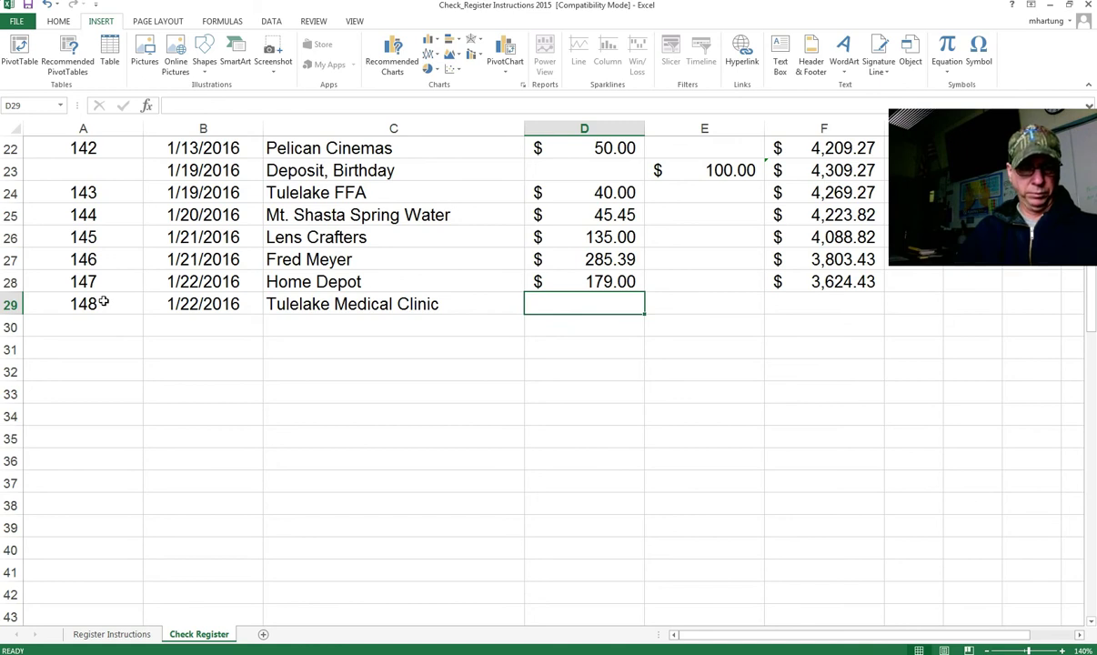
type("9")
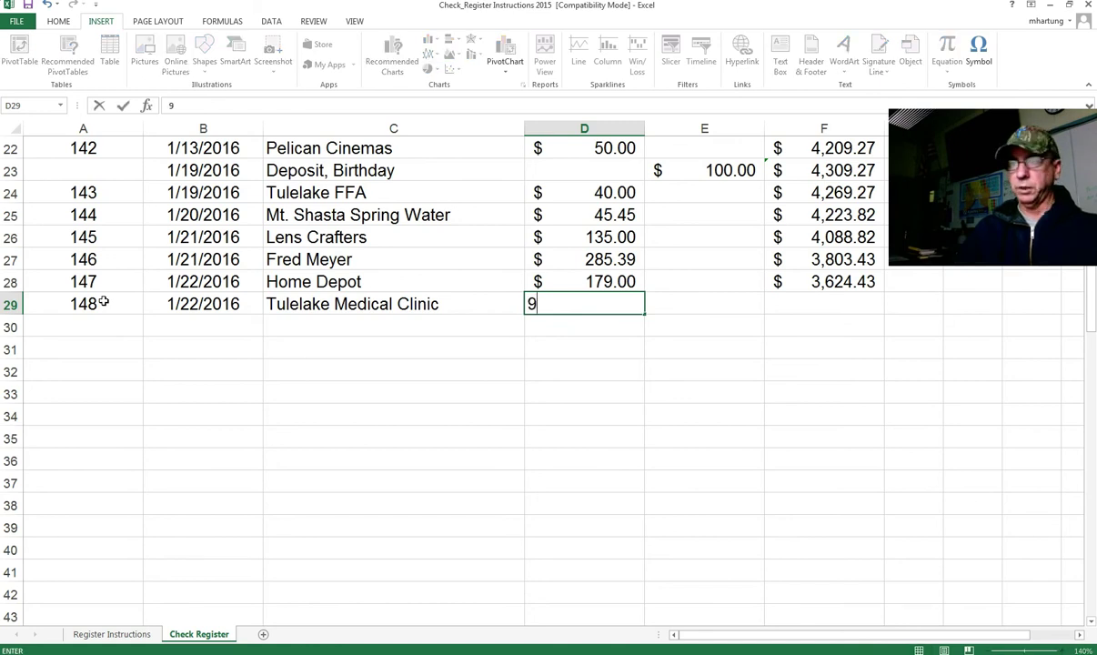
type("5.97")
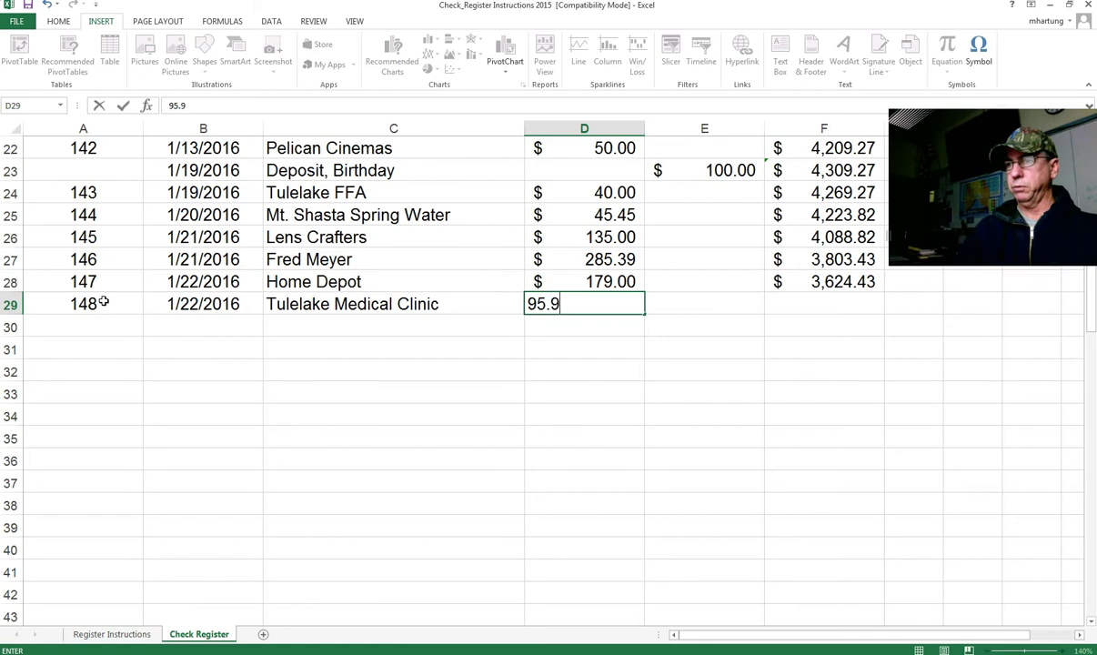
key("Tab")
key("Tab")
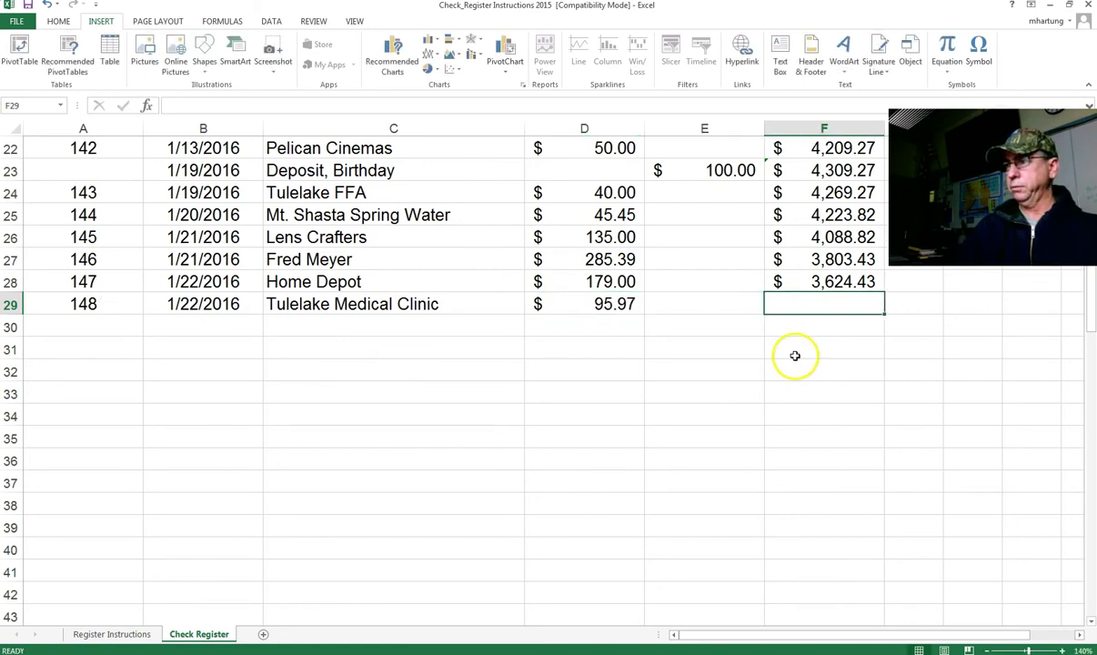
Step: Fill F28's balance formula down to F29, giving $3,528.46
left_click(800, 284)
left_click_drag(886, 290, 875, 314)
left_click(92, 330)
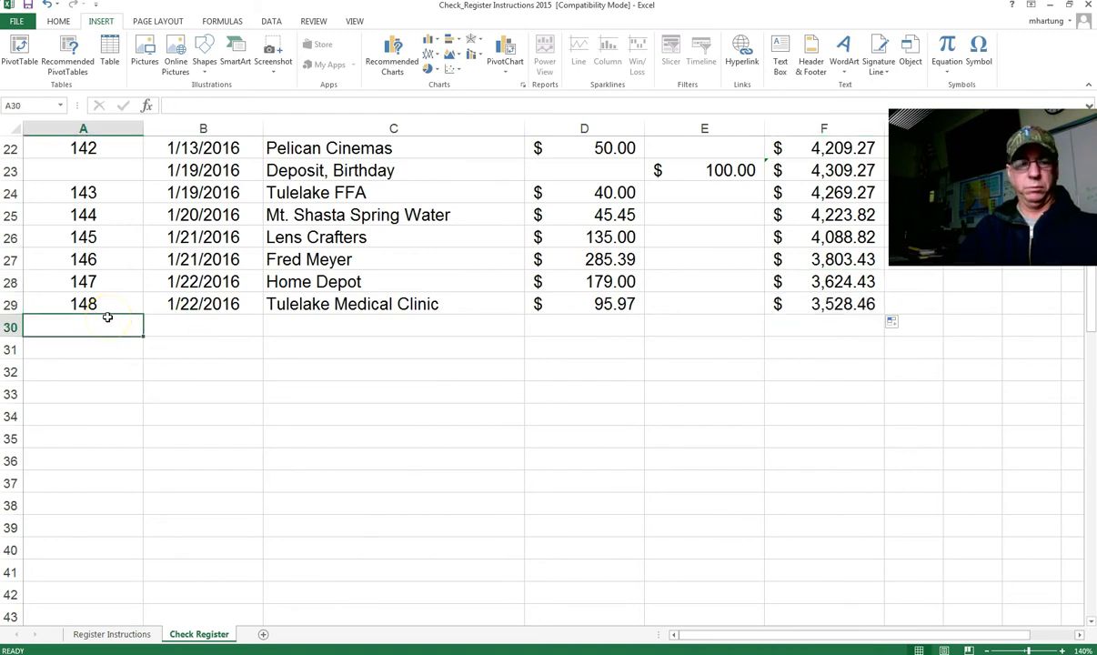
Step: Enter check 149 dated 1/23/2016 to payee Rite Aide in row 30
type("149")
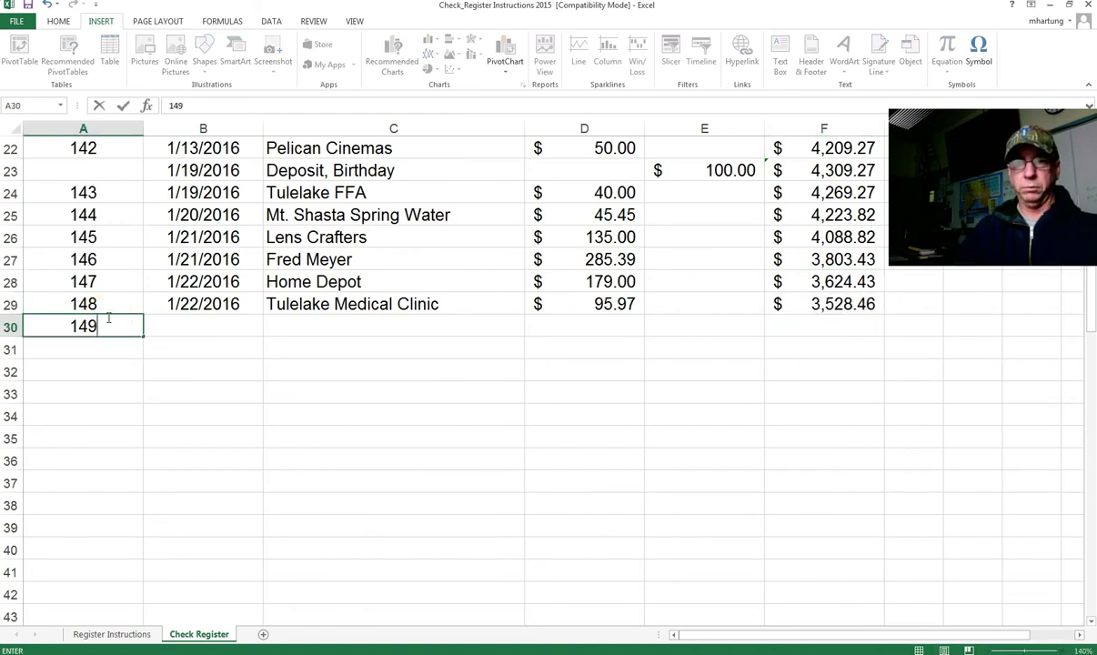
key("Tab")
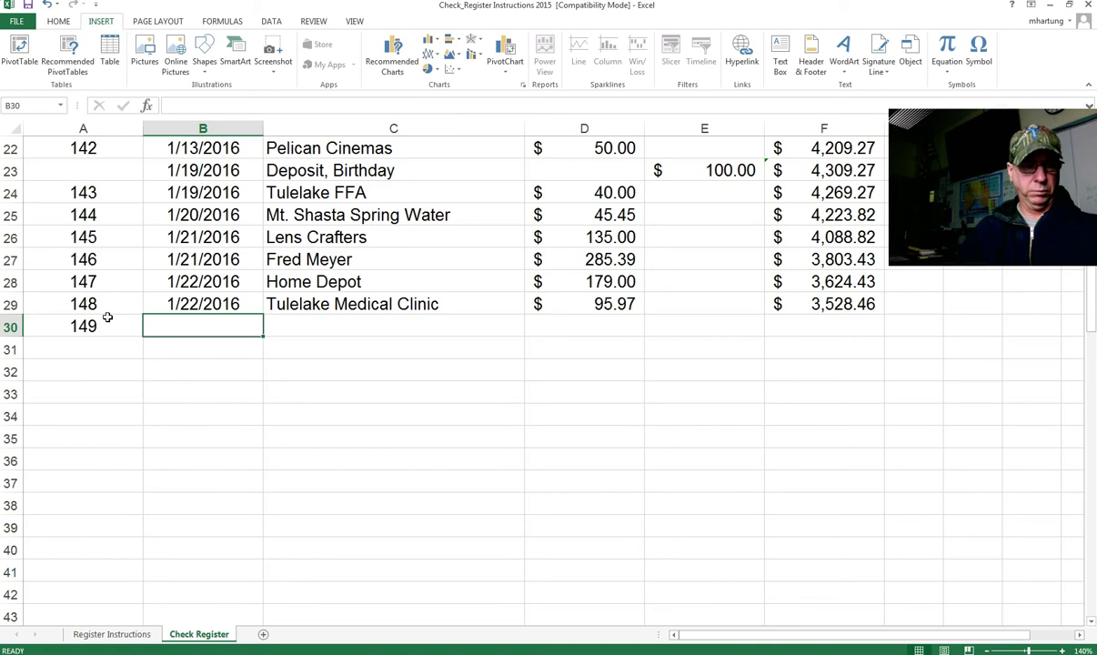
type("1/")
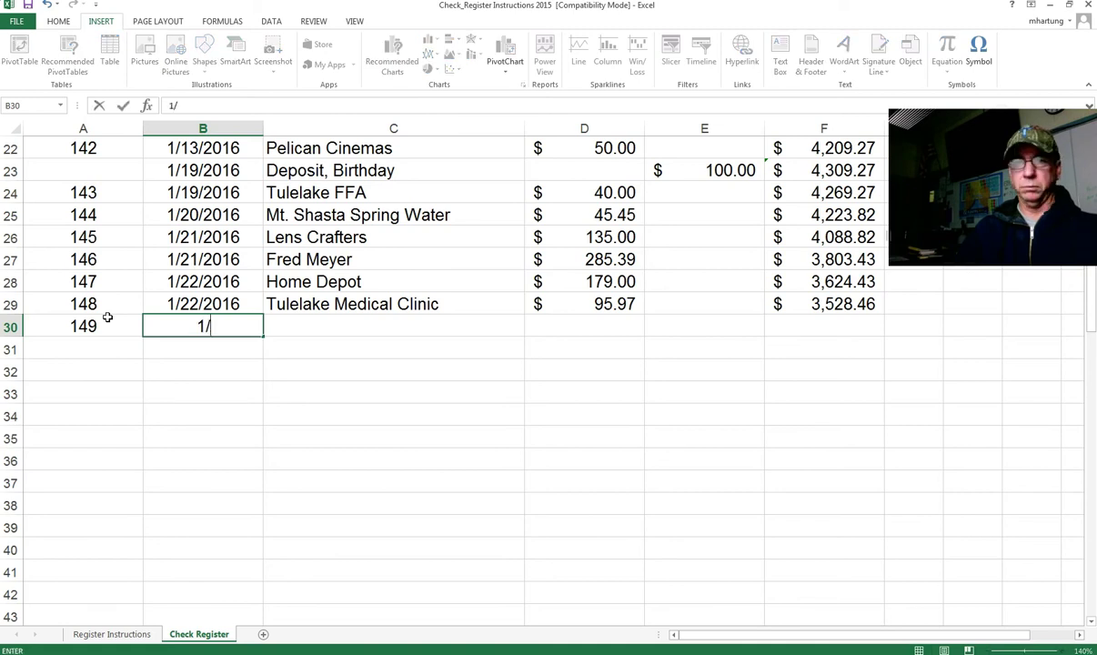
type("23/2016")
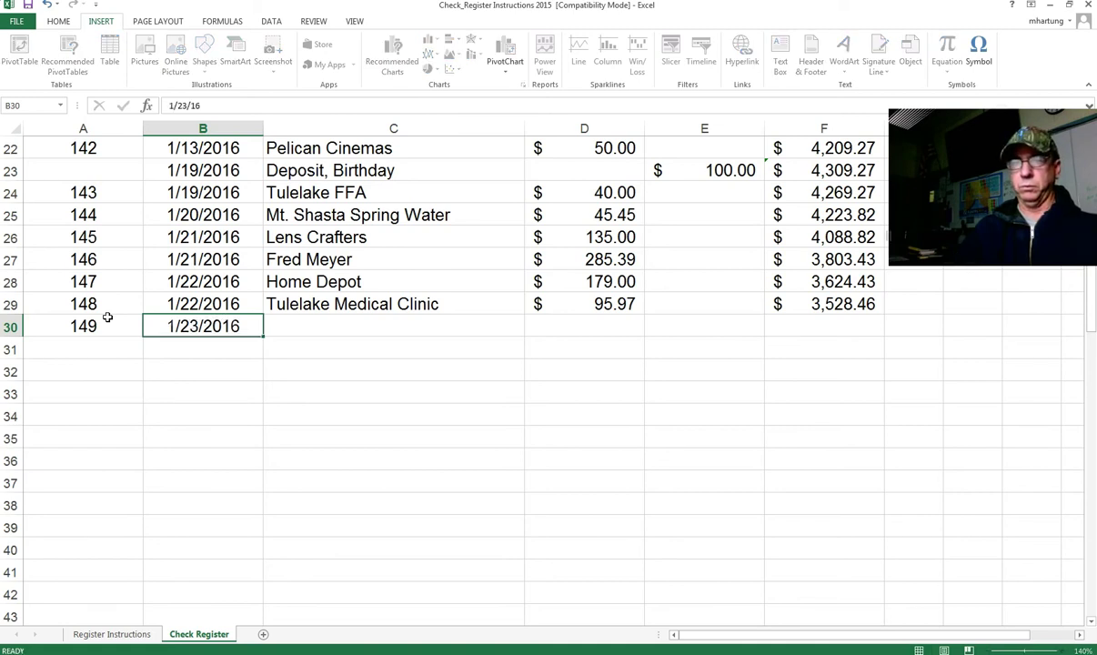
key("Tab")
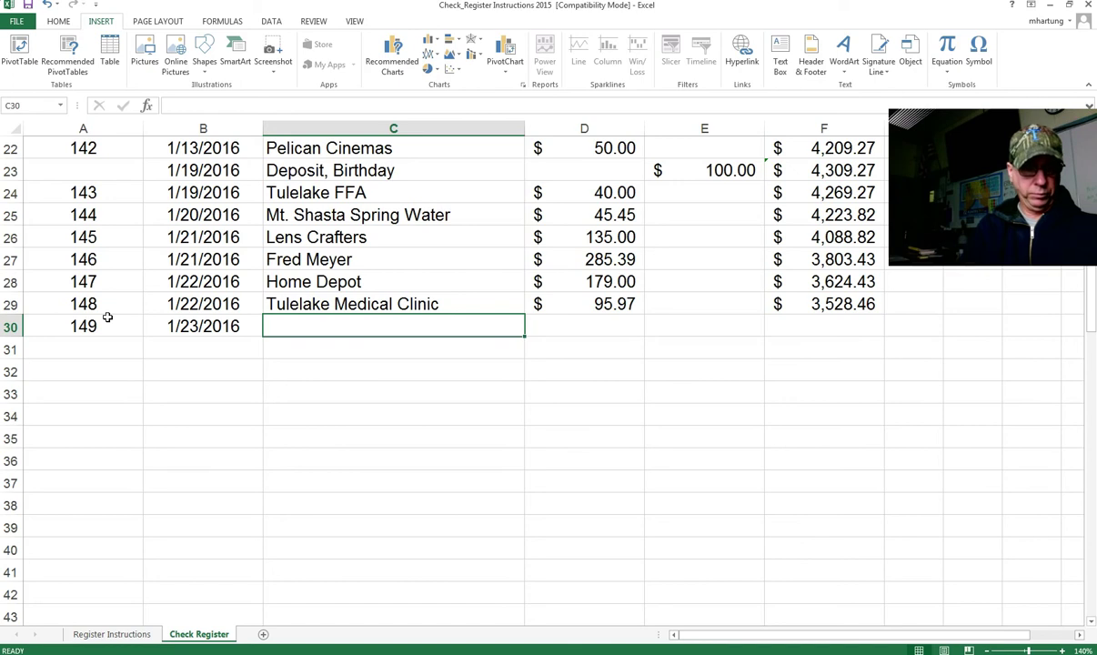
type("Rite Aide")
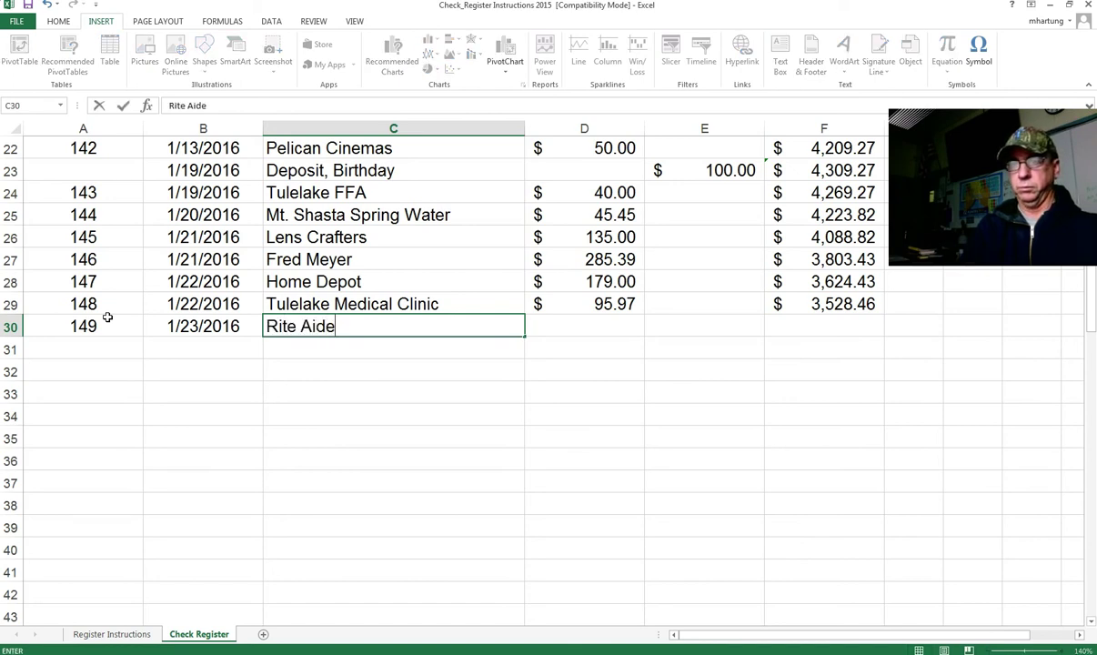
key("BackSpace")
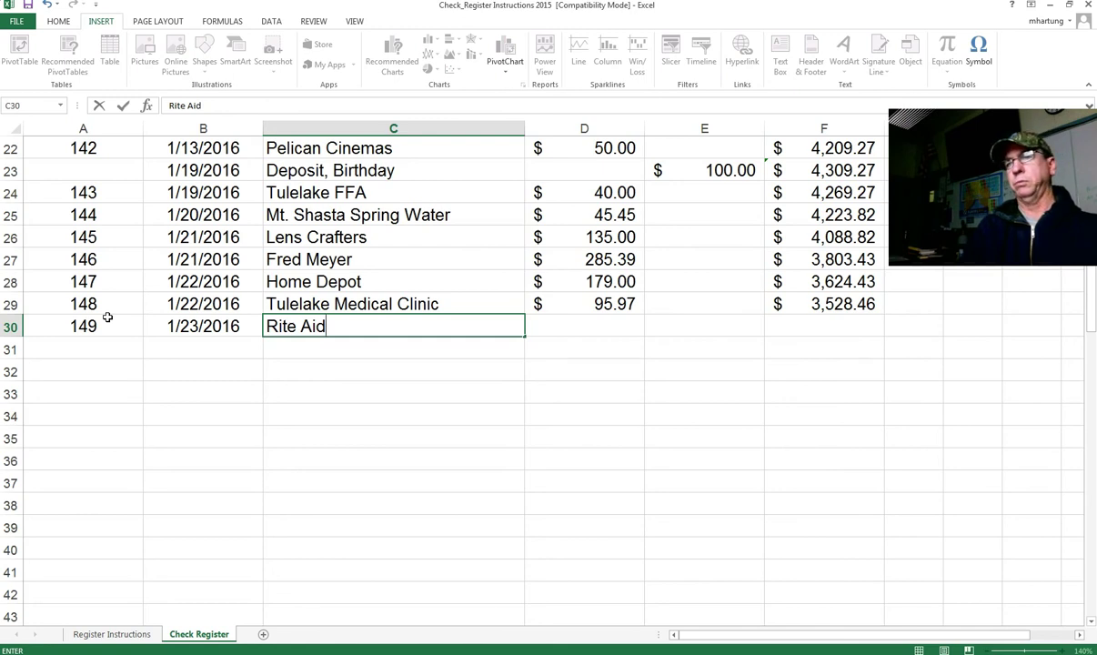
type("e")
key("BackSpace")
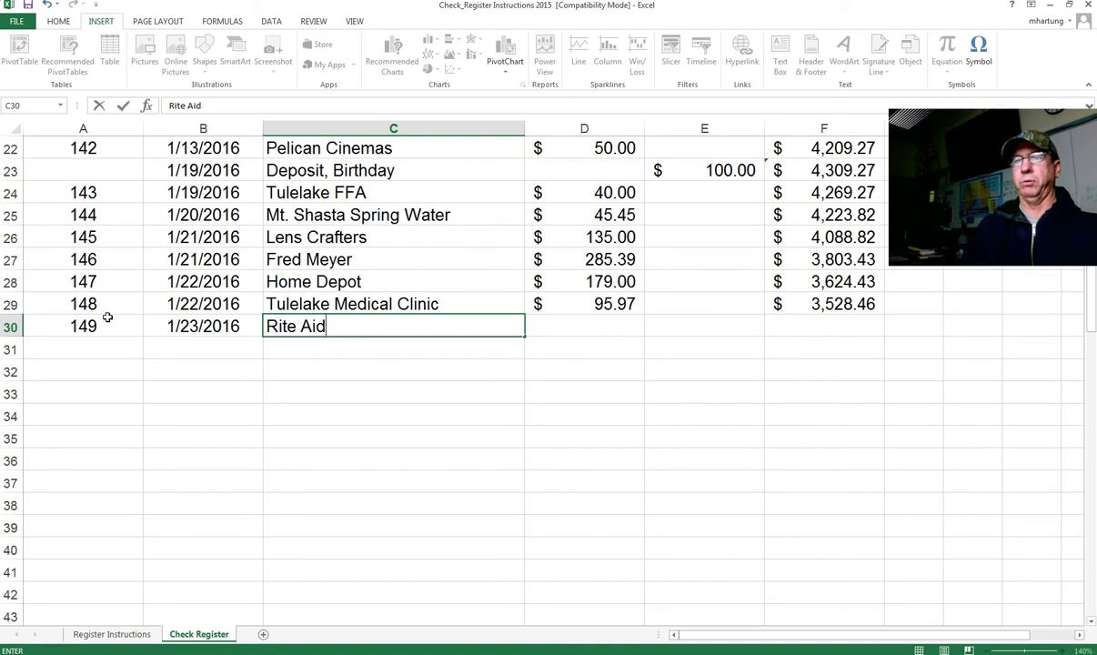
key("Tab")
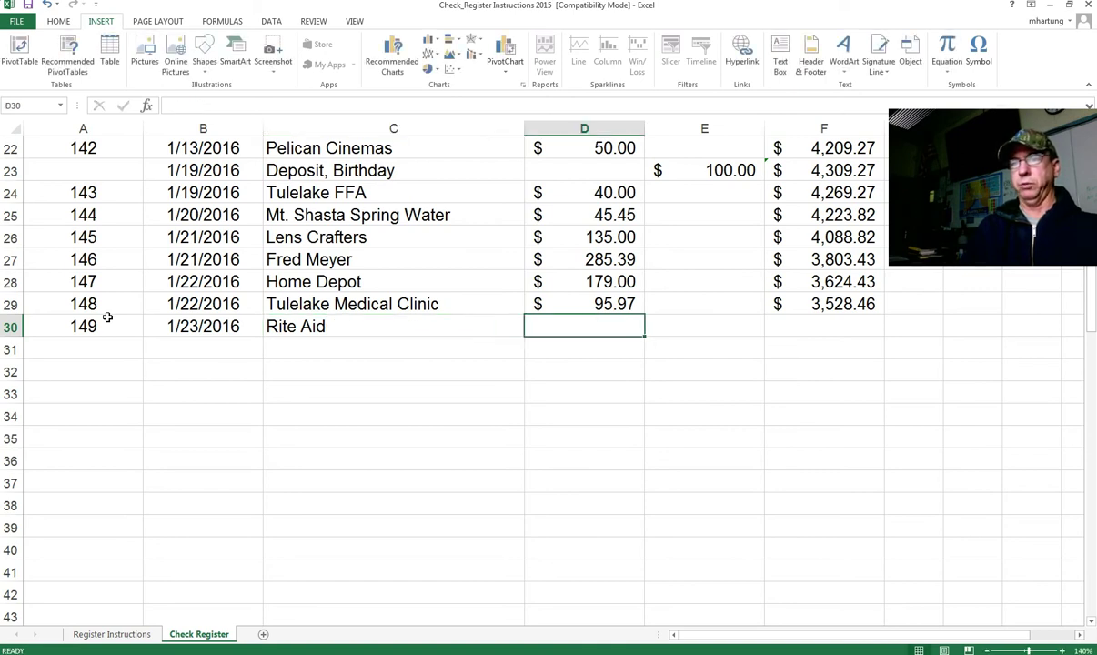
left_click(323, 328)
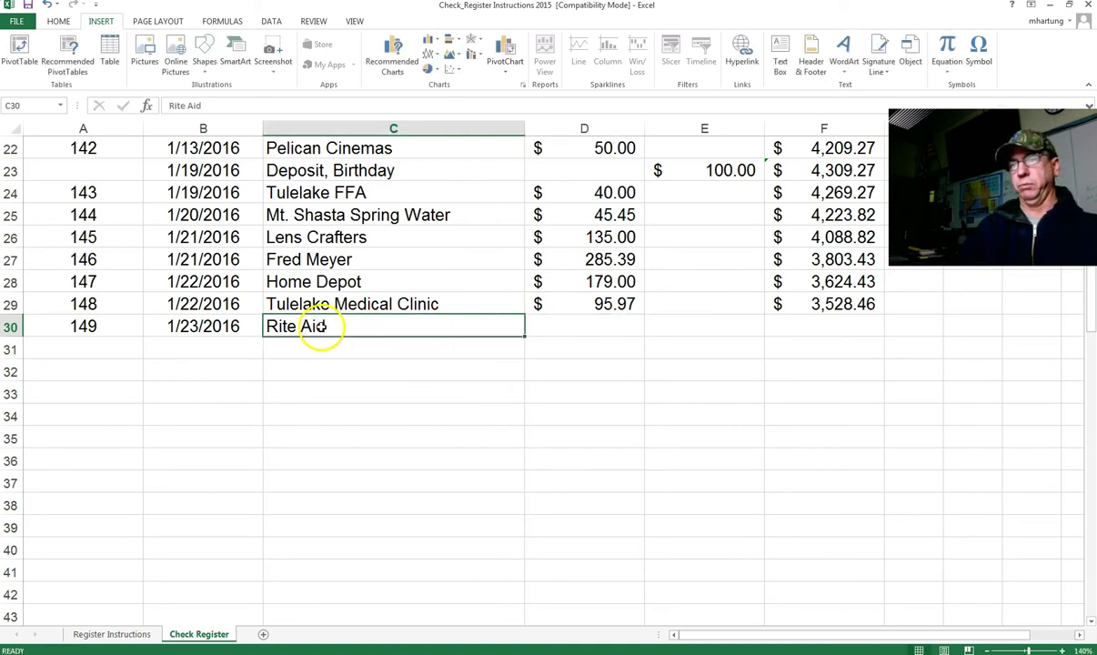
double_click(323, 327)
type("e")
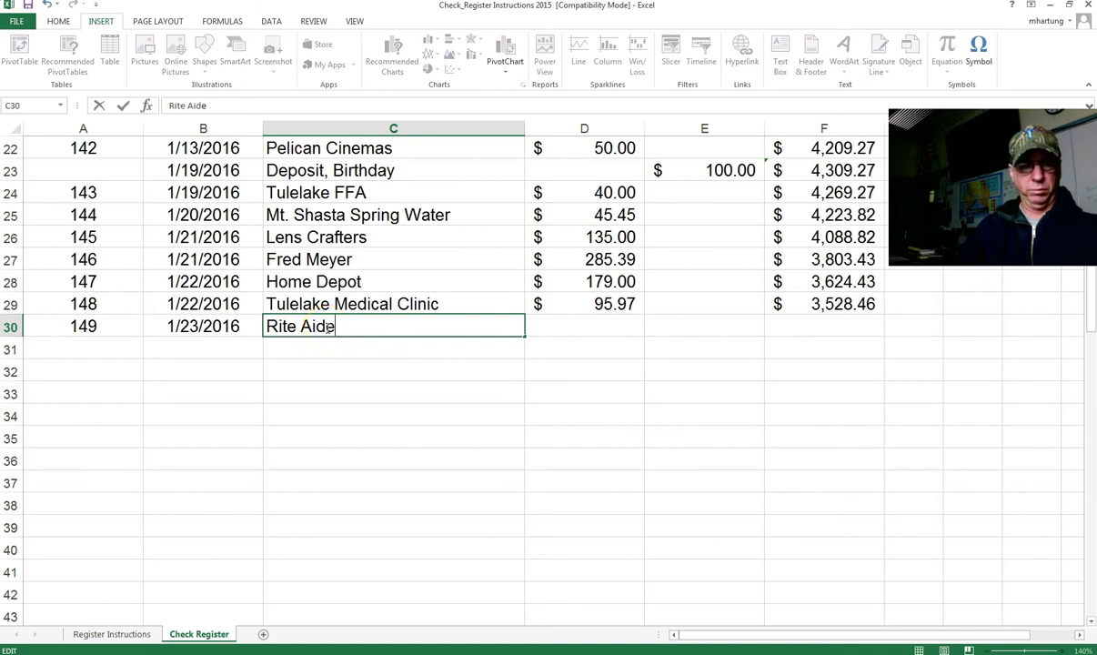
key("Tab")
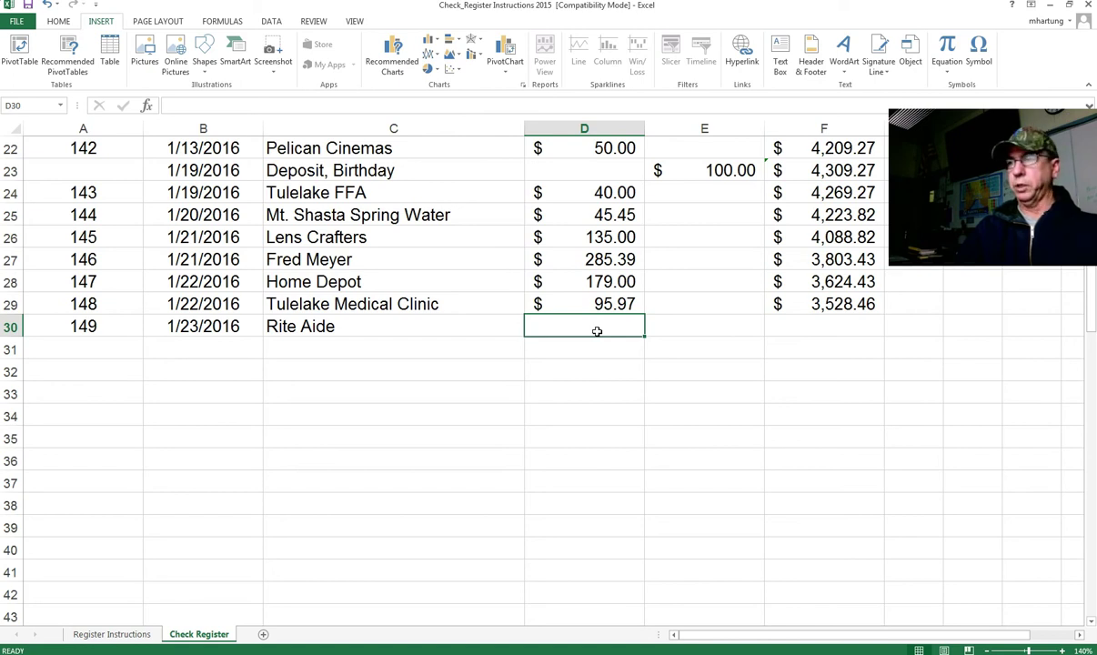
Step: Give check 149 a $10.00 amount and balance formula =F29-D30 in F30
type("120")
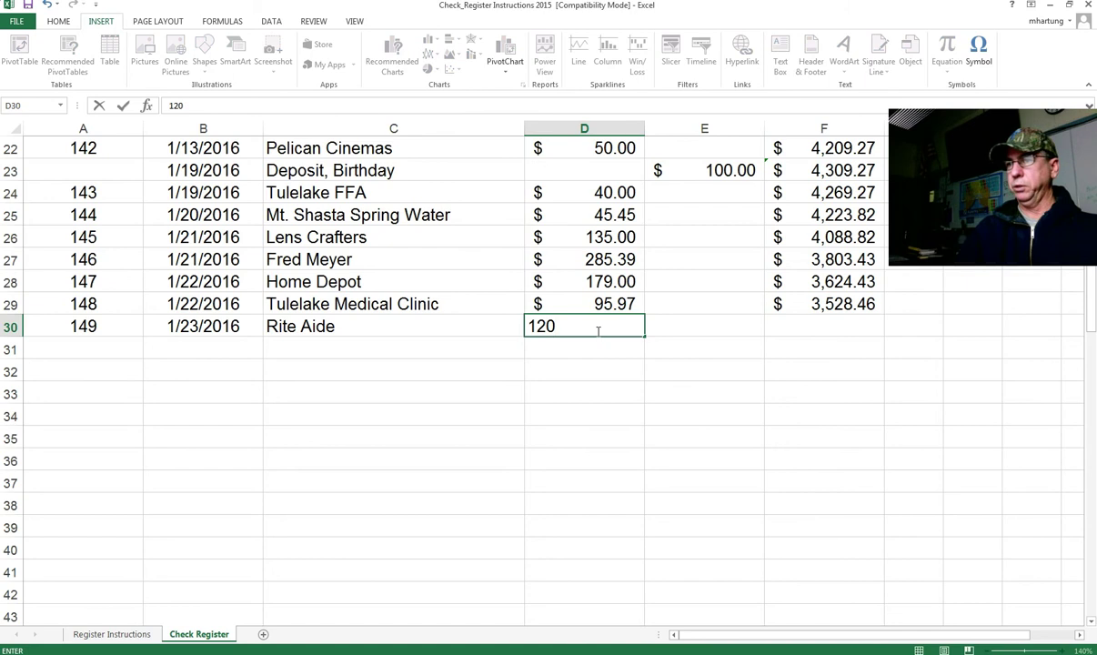
key("BackSpace")
key("BackSpace")
key("BackSpace")
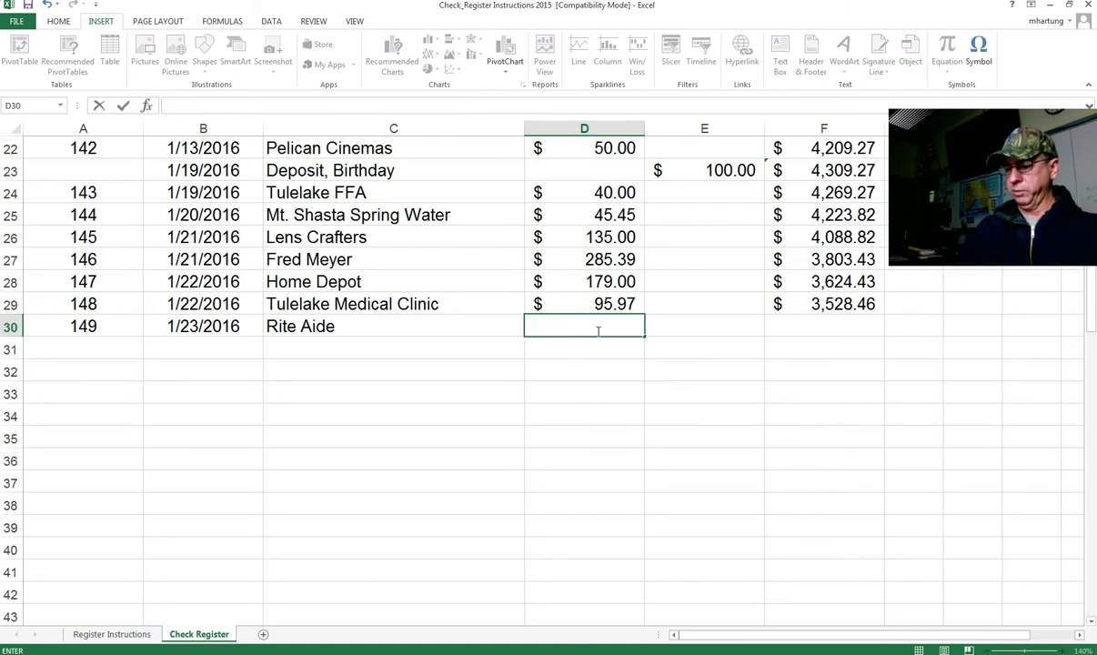
type("10")
key("Tab")
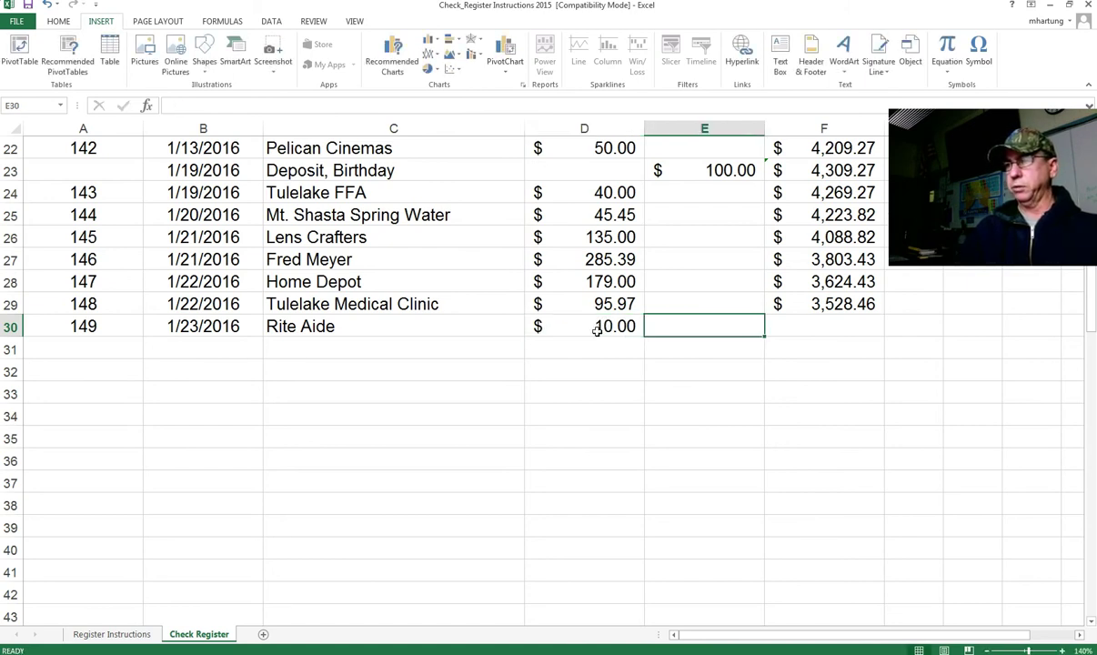
key("Tab")
type("=")
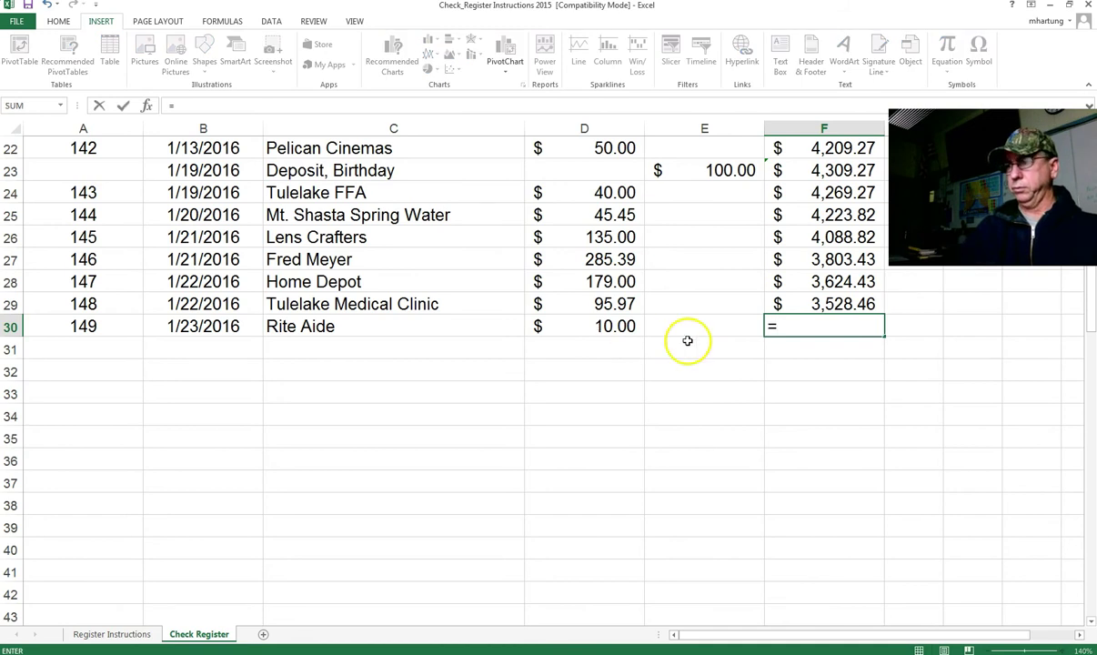
left_click(832, 305)
type("-")
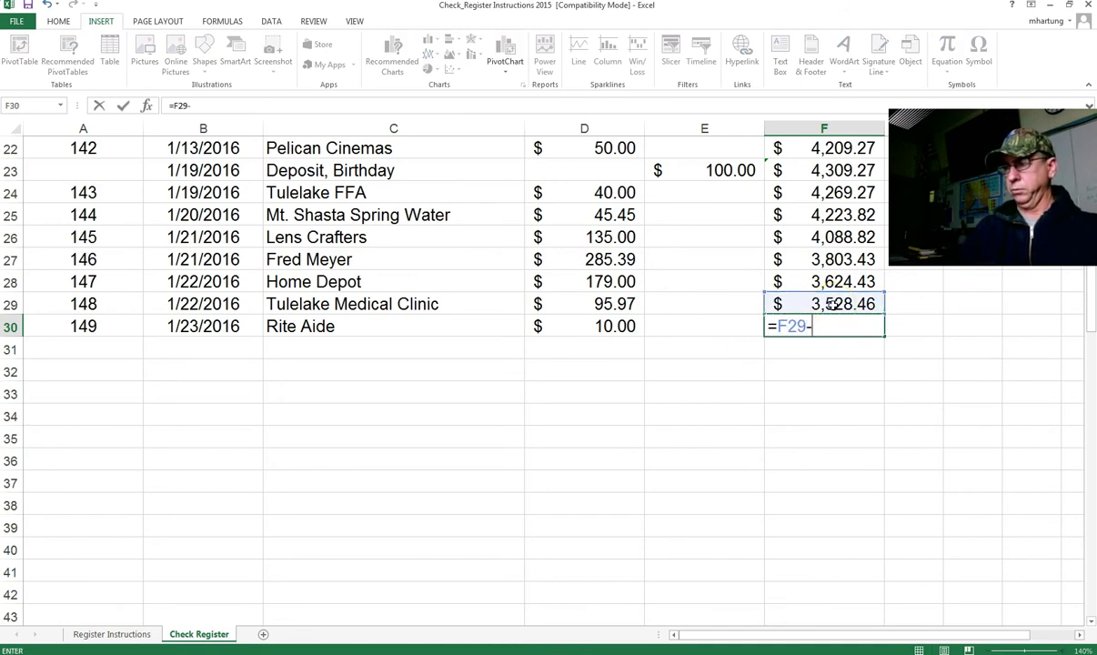
left_click(591, 328)
key("Return")
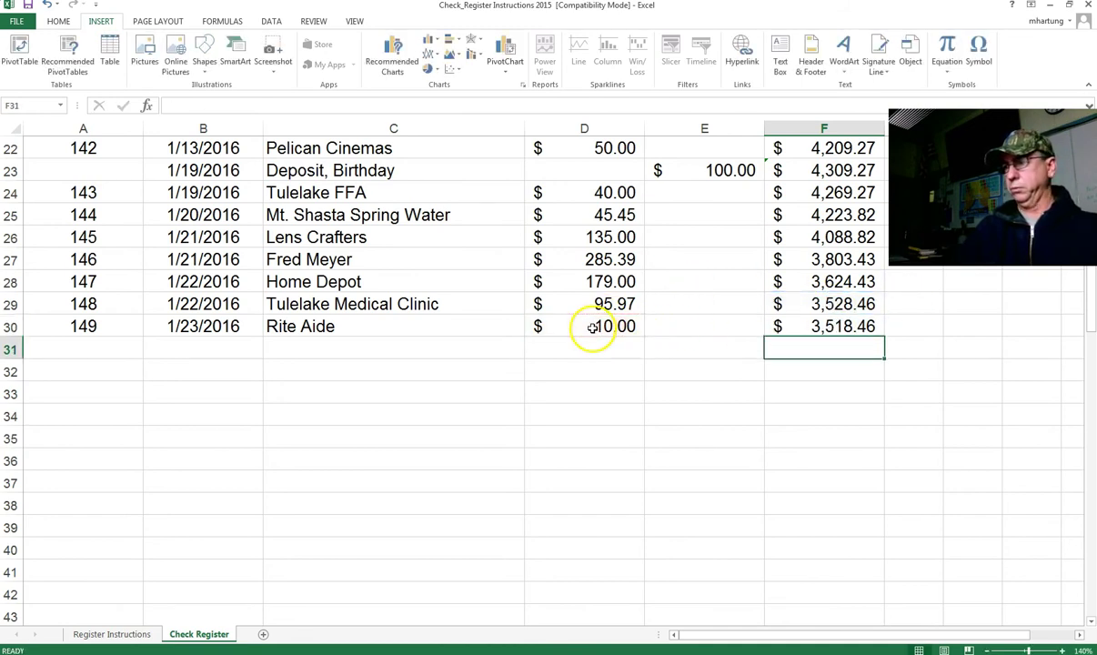
Step: Check the new Rite Aide row and F30 balance against the Tulelake Medical Clinic row
left_click(833, 330)
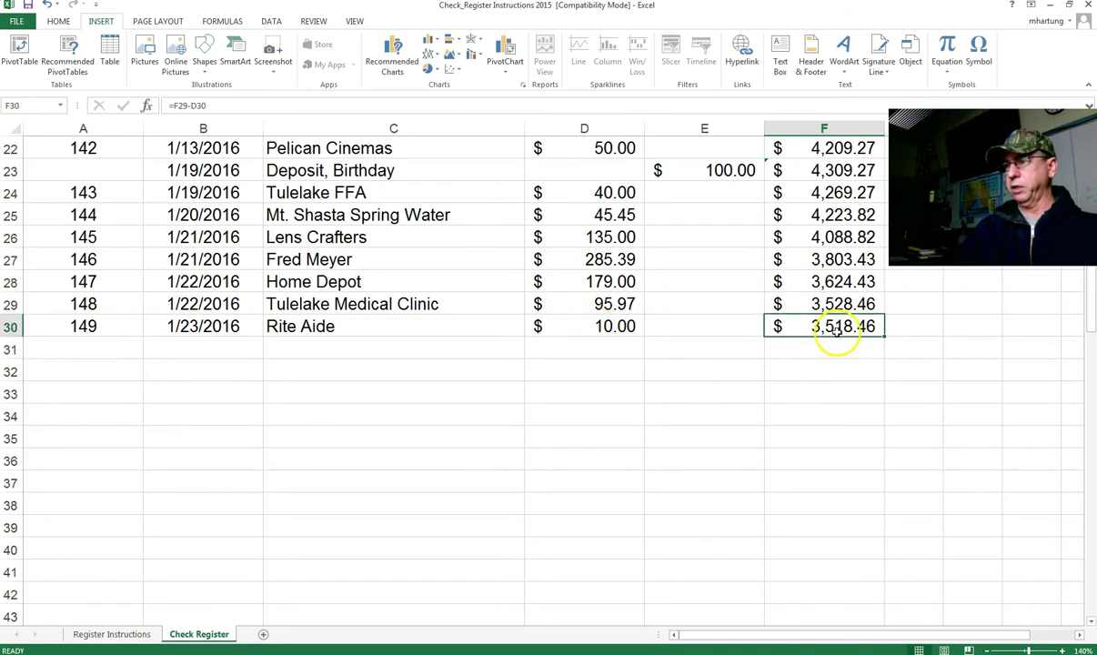
left_click(619, 324)
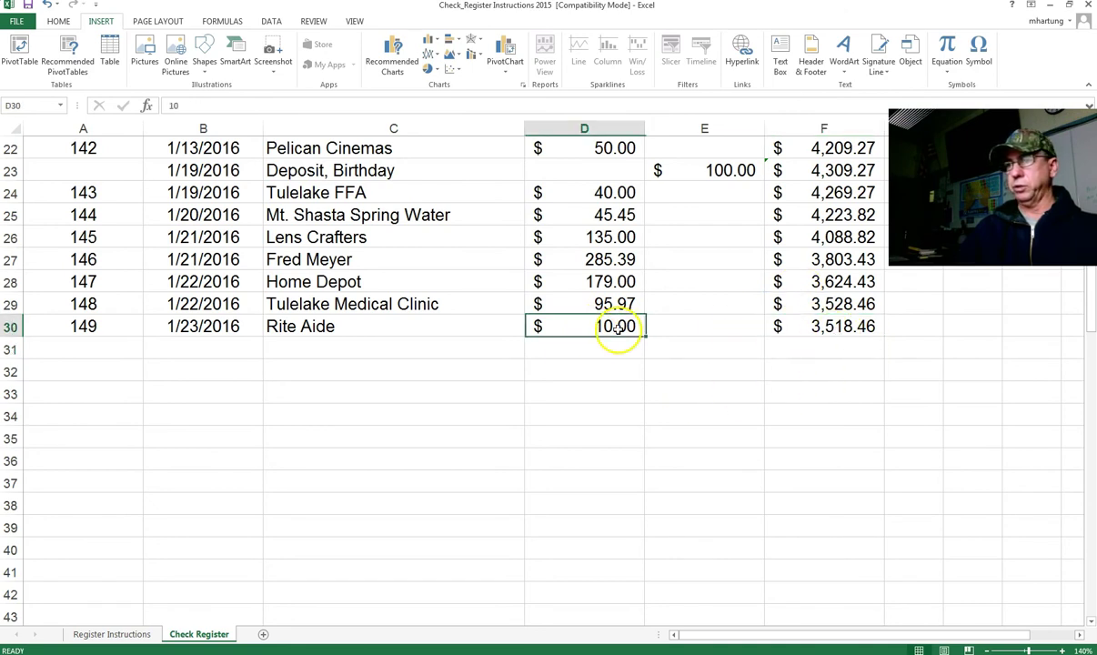
left_click(314, 304)
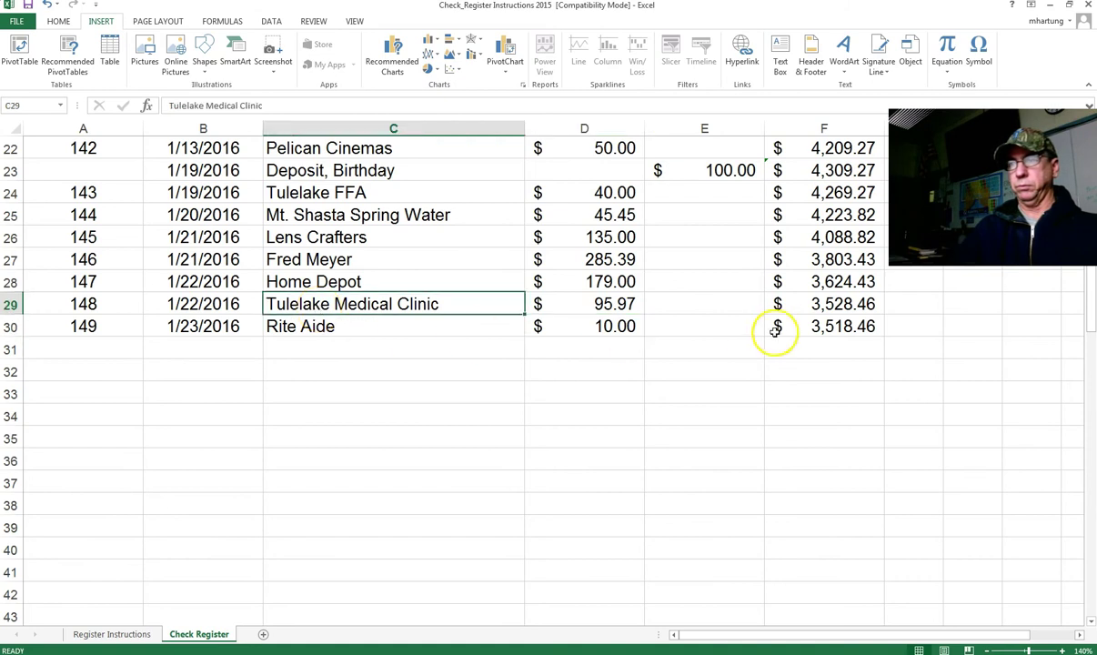
left_click(595, 304)
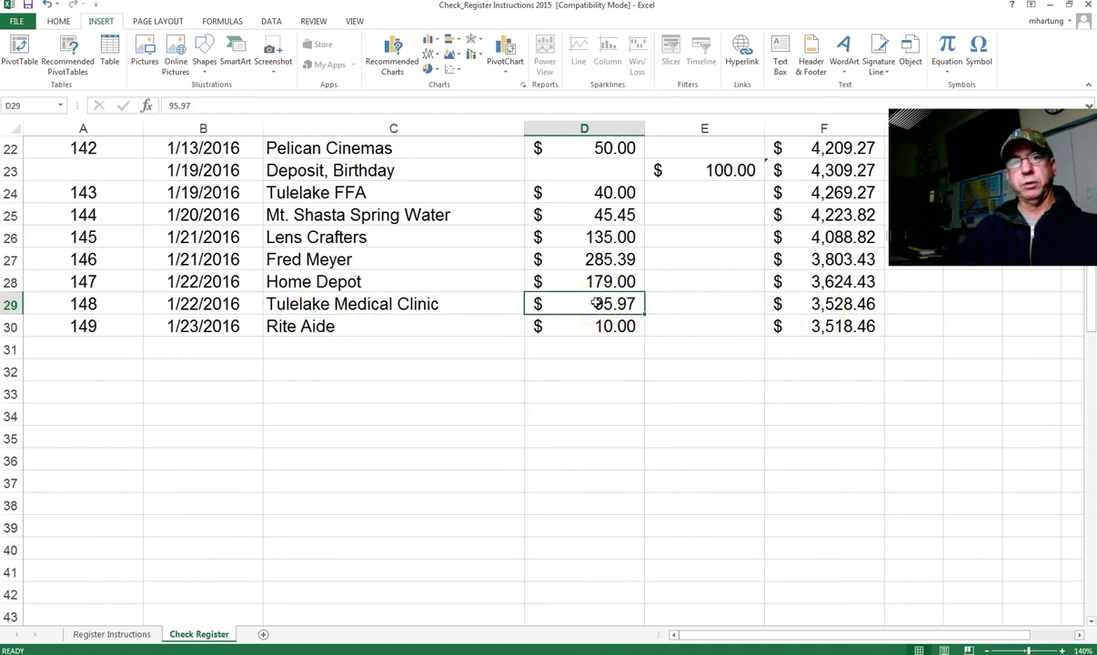
left_click(314, 303)
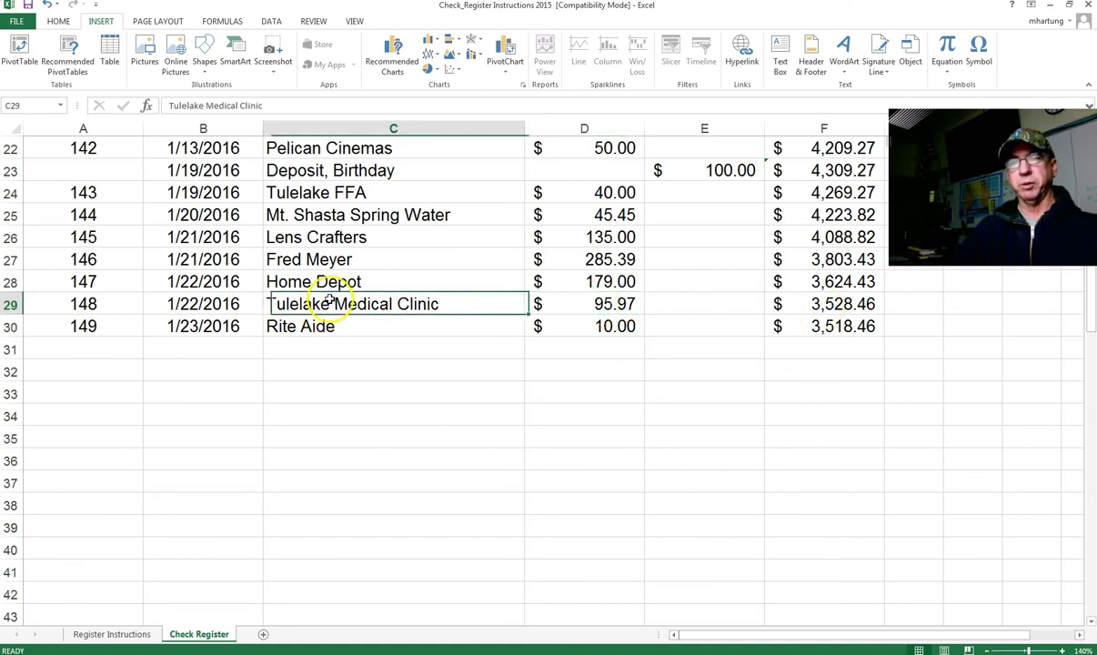
left_click(321, 327)
left_click(314, 300)
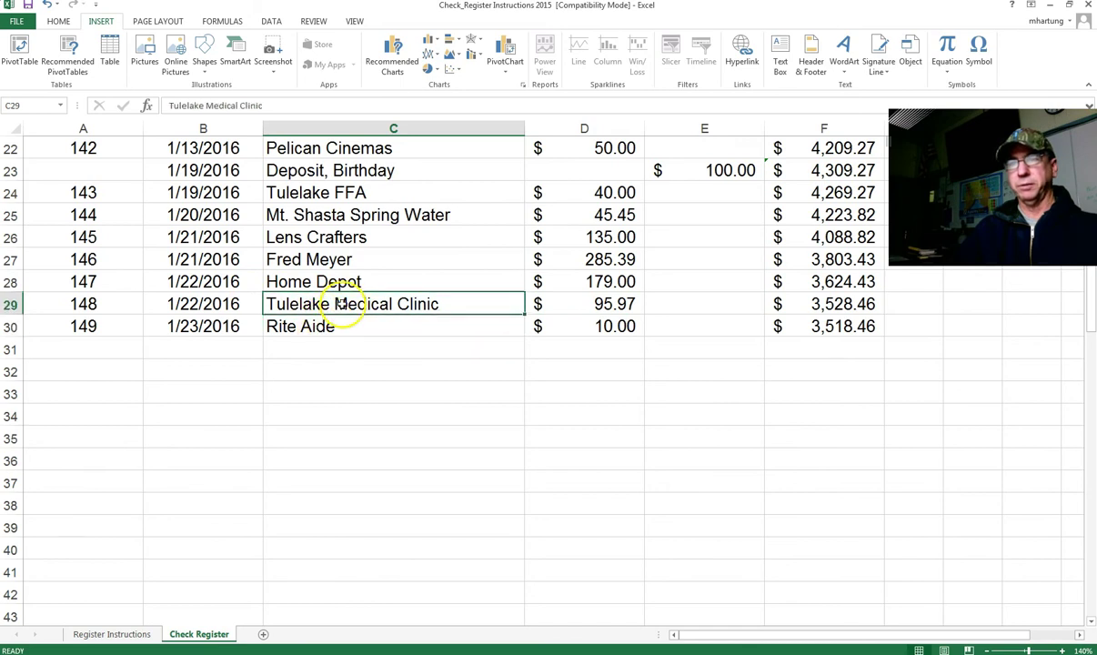
left_click(831, 331)
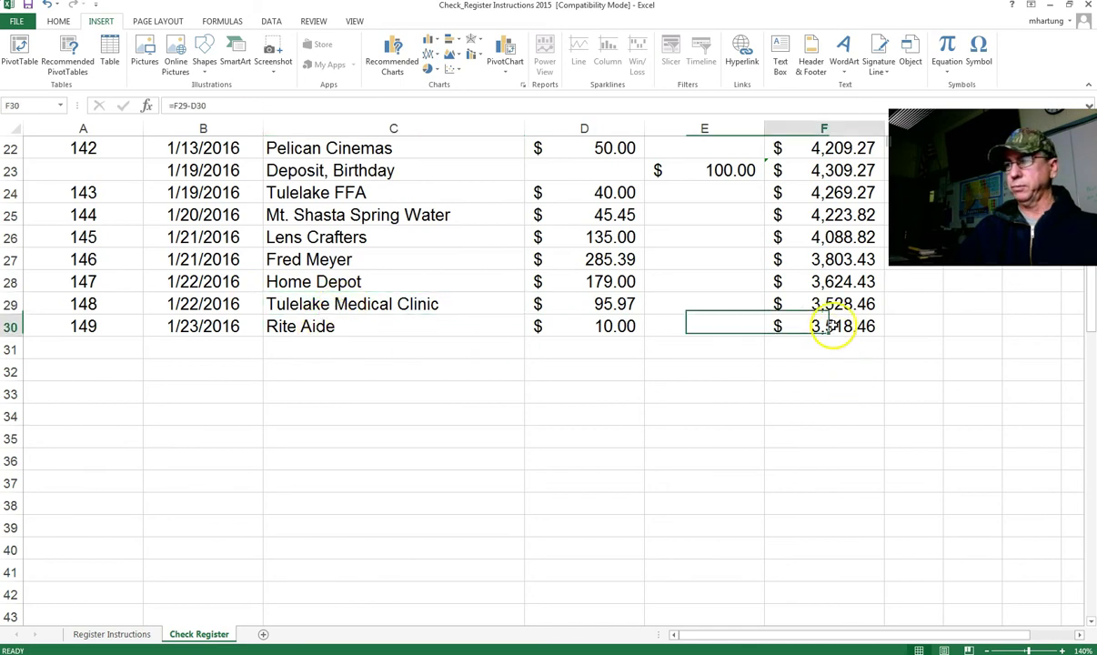
left_click(111, 342)
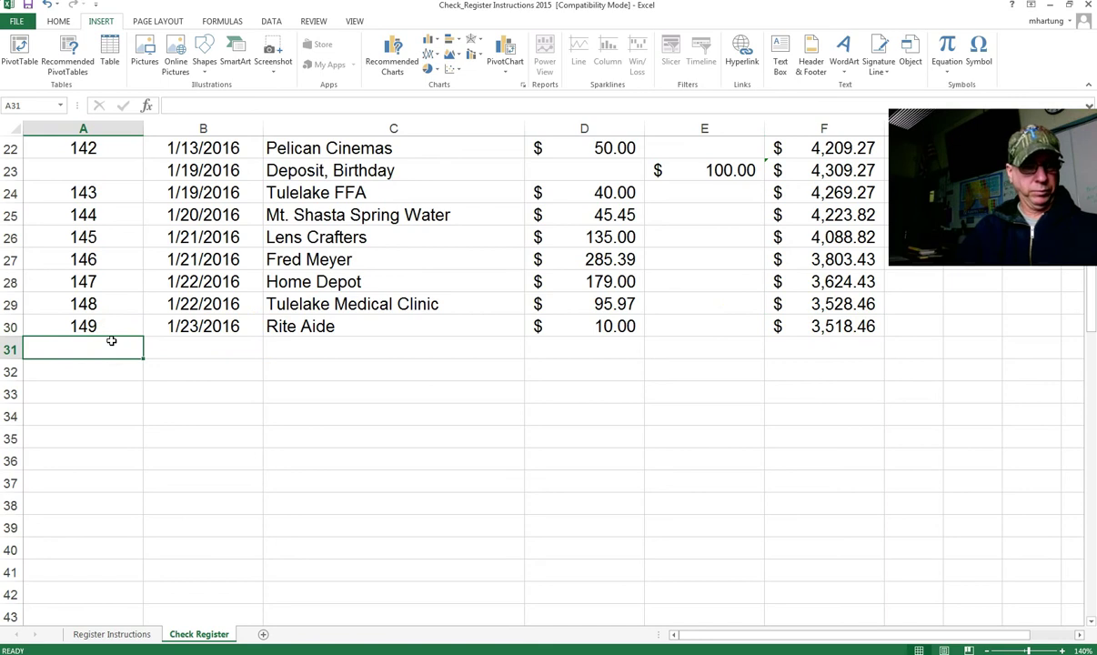
Step: Enter check 150 dated 1/24/2016 to Jock's Supermarket in row 31
type("15")
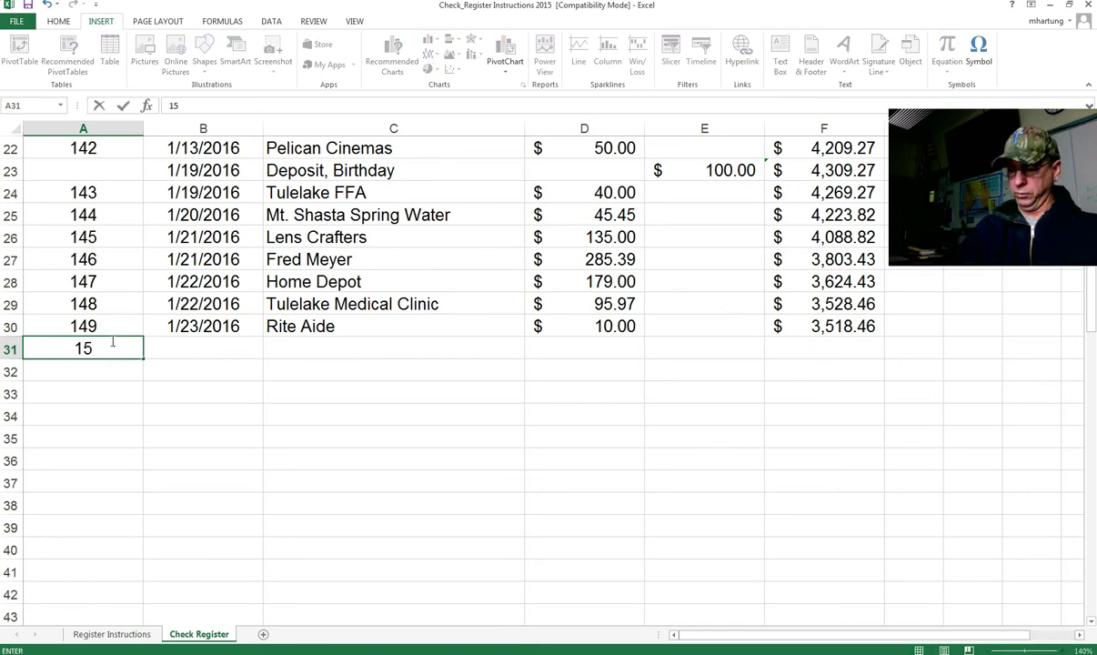
key("Tab")
left_click(111, 342)
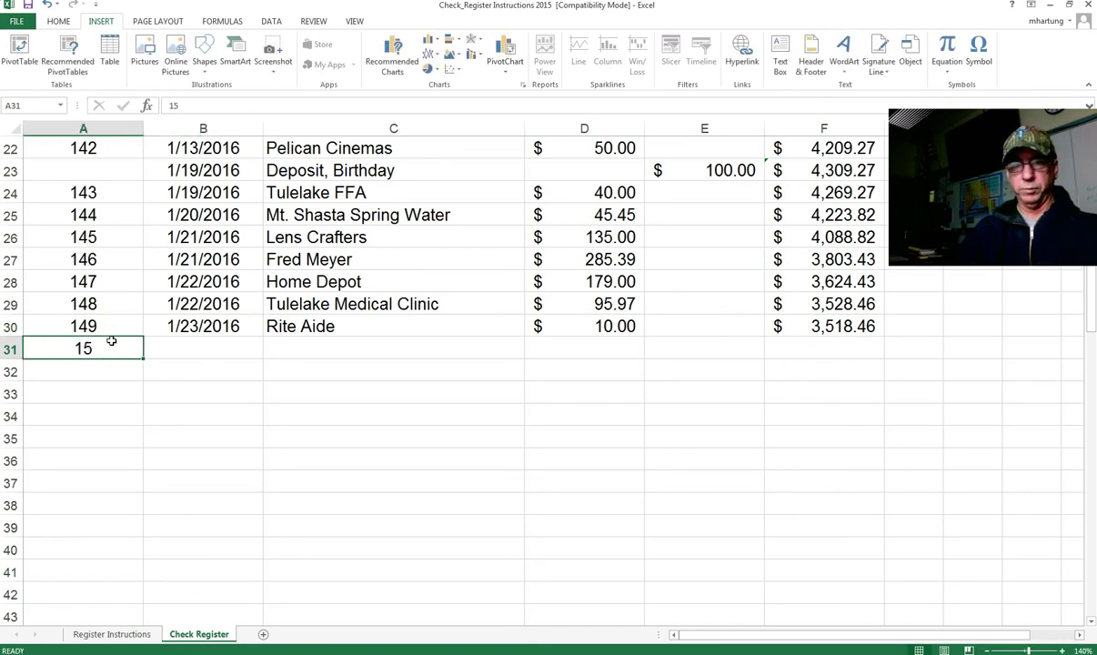
type("150")
key("Tab")
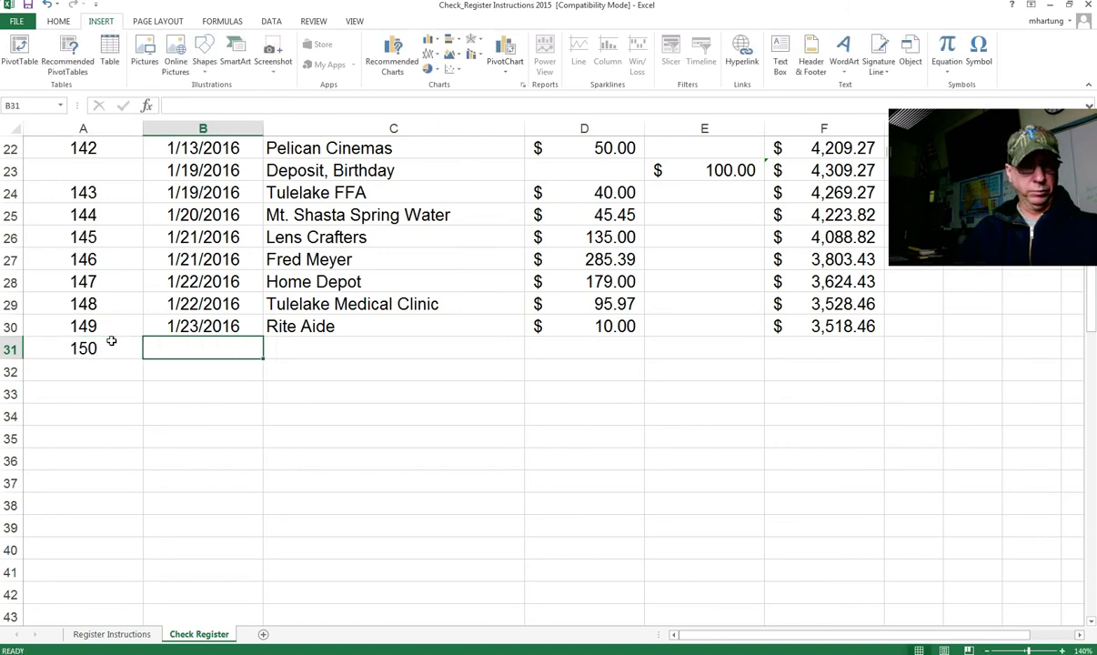
type("1/")
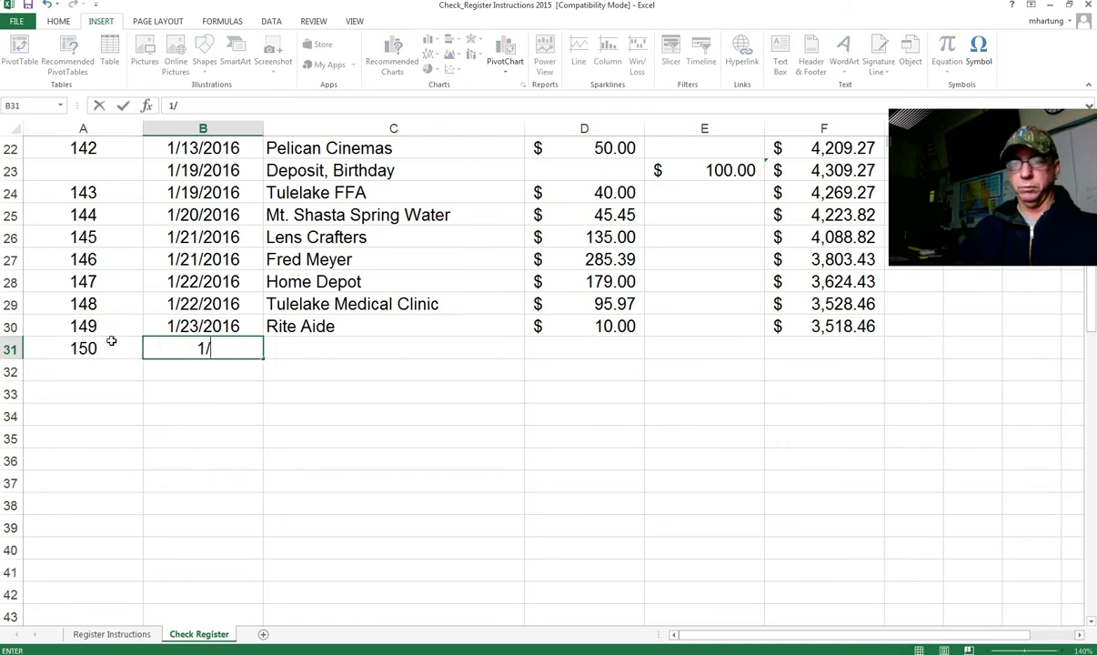
type("24/2016")
key("Tab")
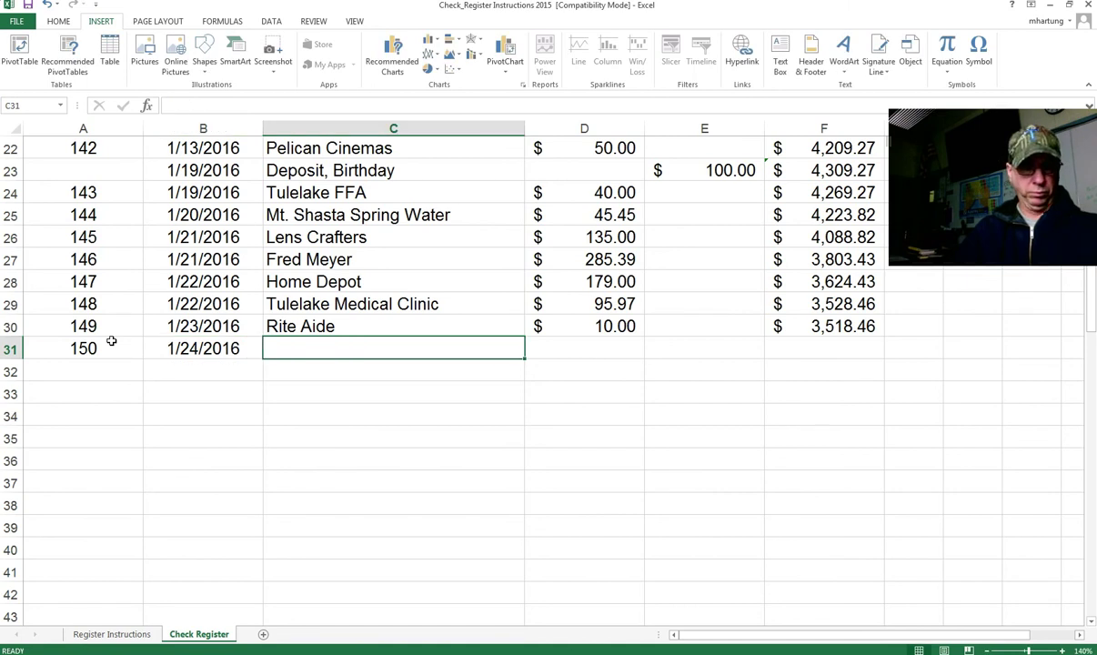
type("Jock's Supermarket")
key("Tab")
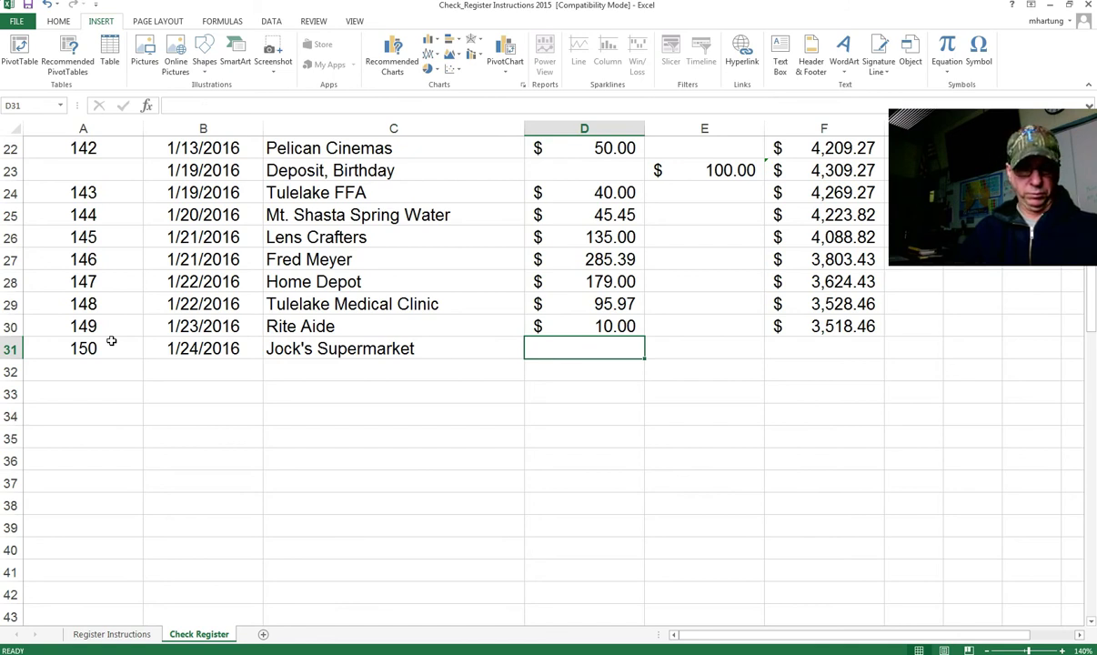
Step: Give check 150 a $35.00 amount and fill the balance down to F31 ($3,483.46)
type("35")
key("Tab")
key("Tab")
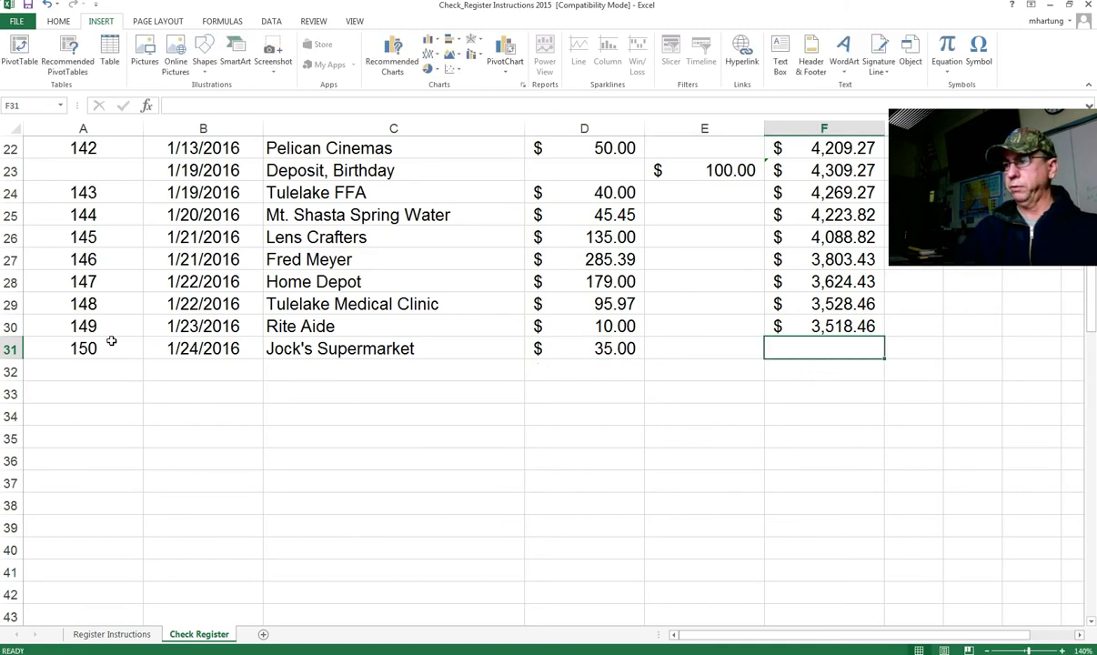
left_click(832, 329)
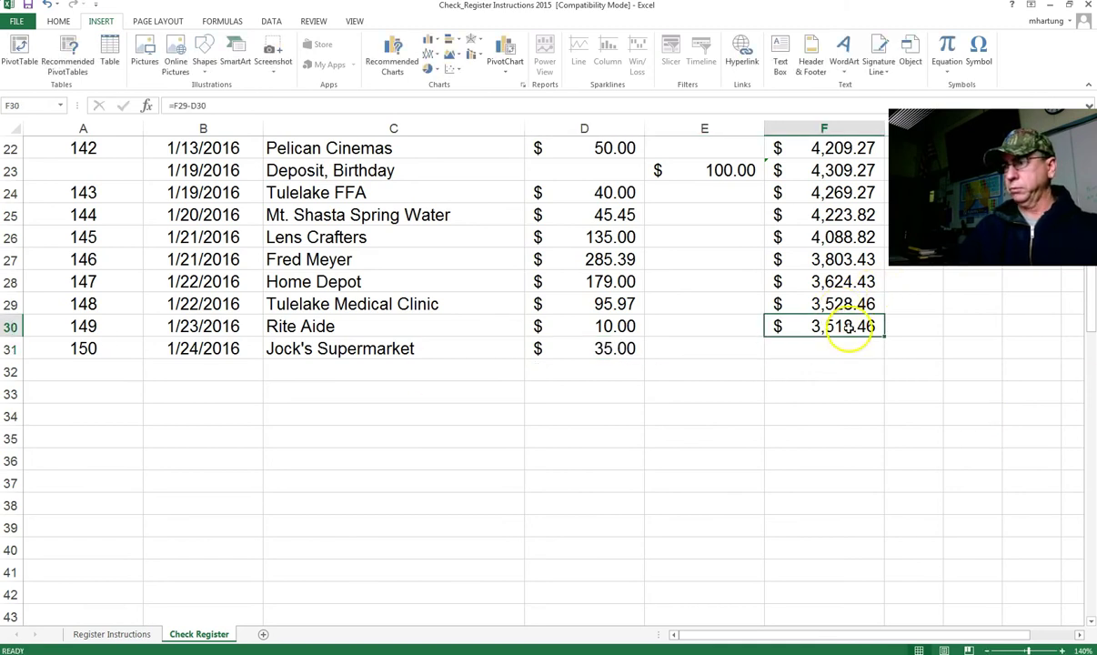
left_click_drag(885, 337, 825, 353)
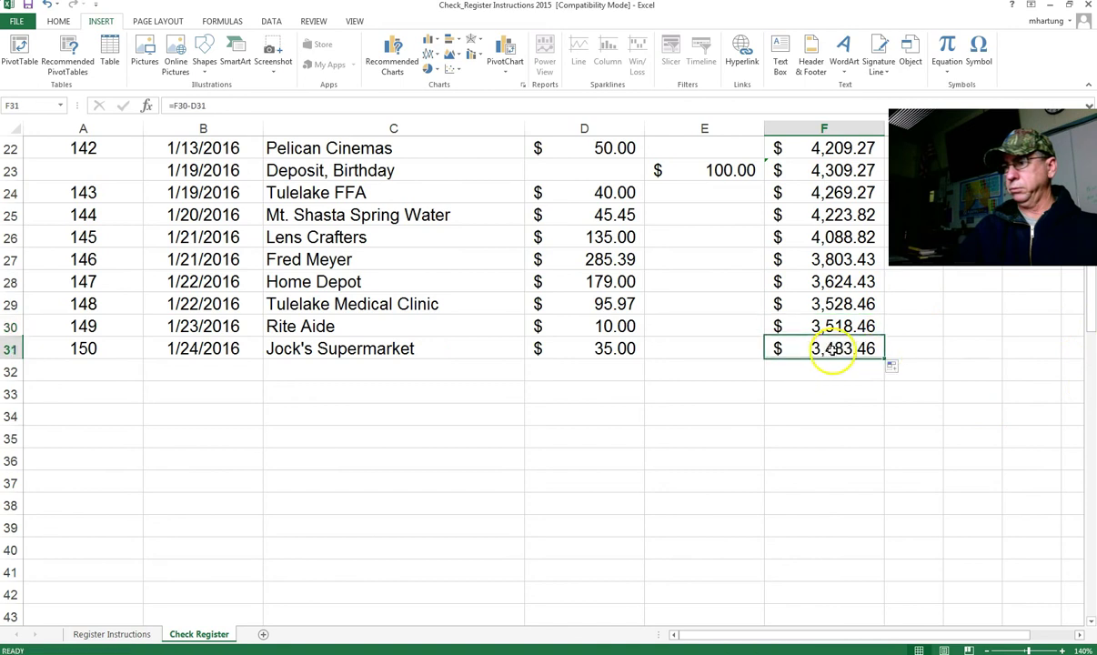
left_click(110, 363)
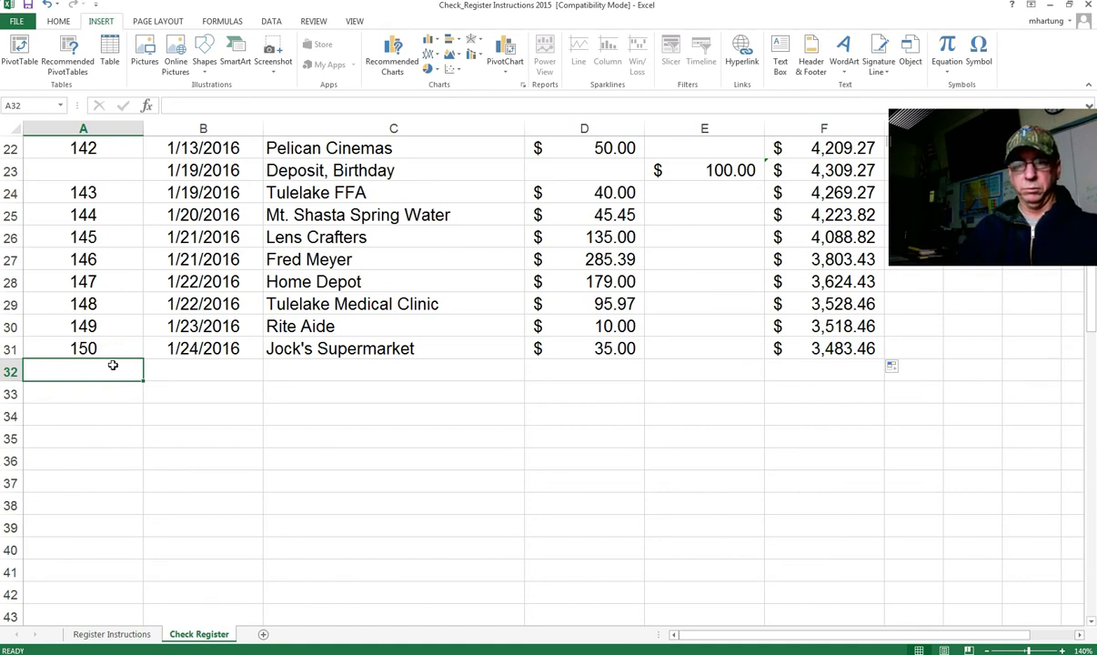
Step: Enter check 151 dated 1/26/2016 to Bank of America, Student Loan in row 32
type("151")
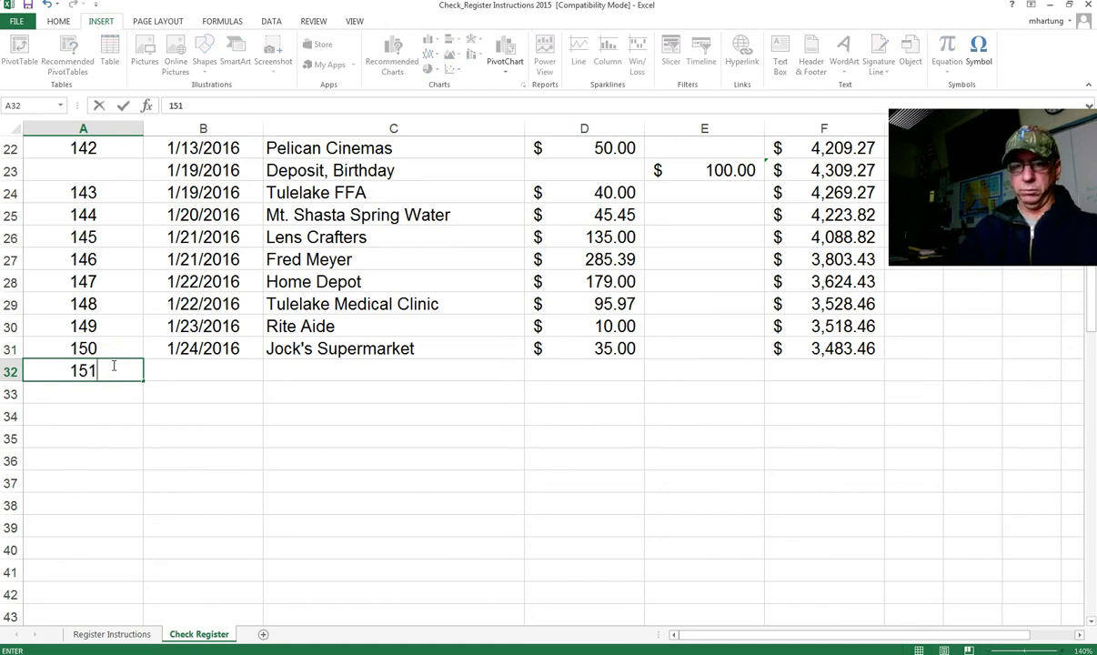
key("Tab")
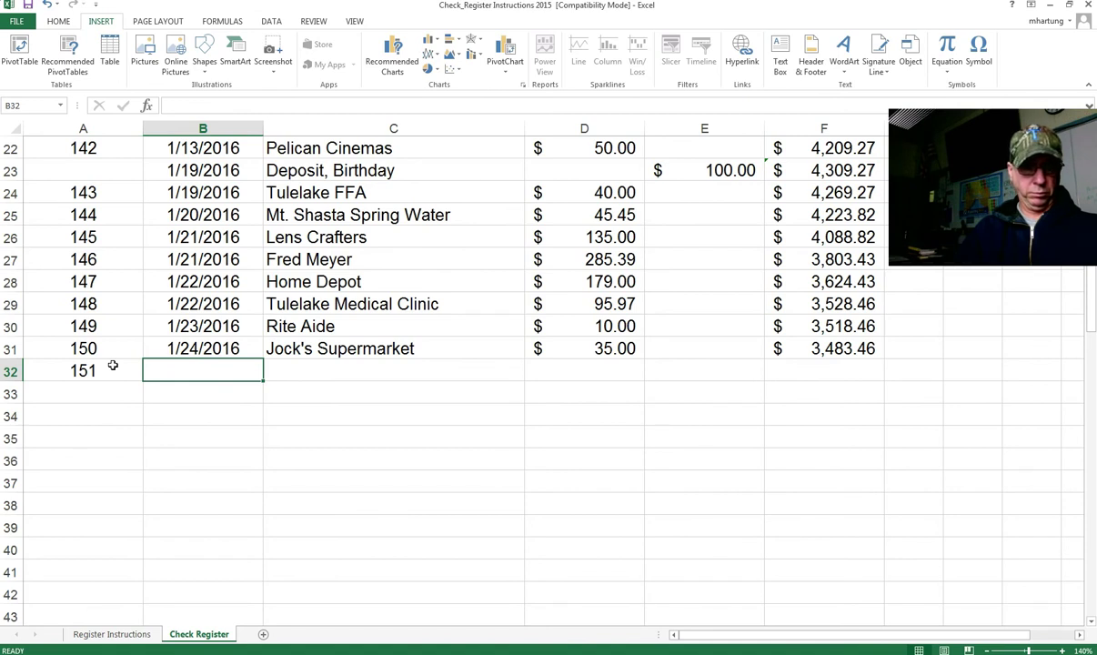
type("1")
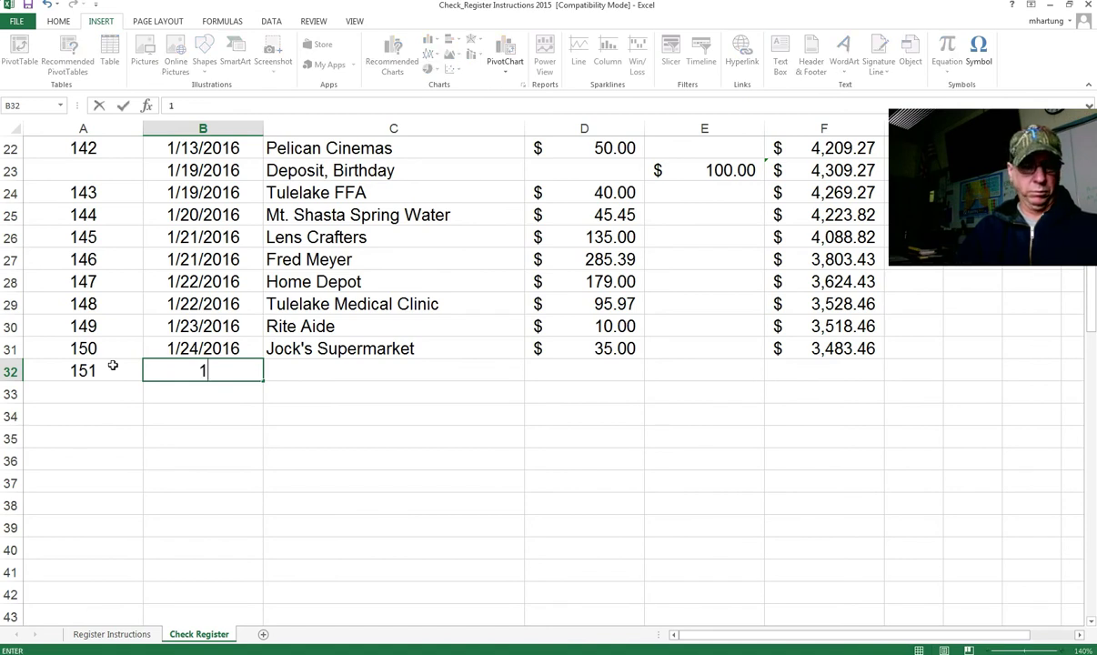
type("/26")
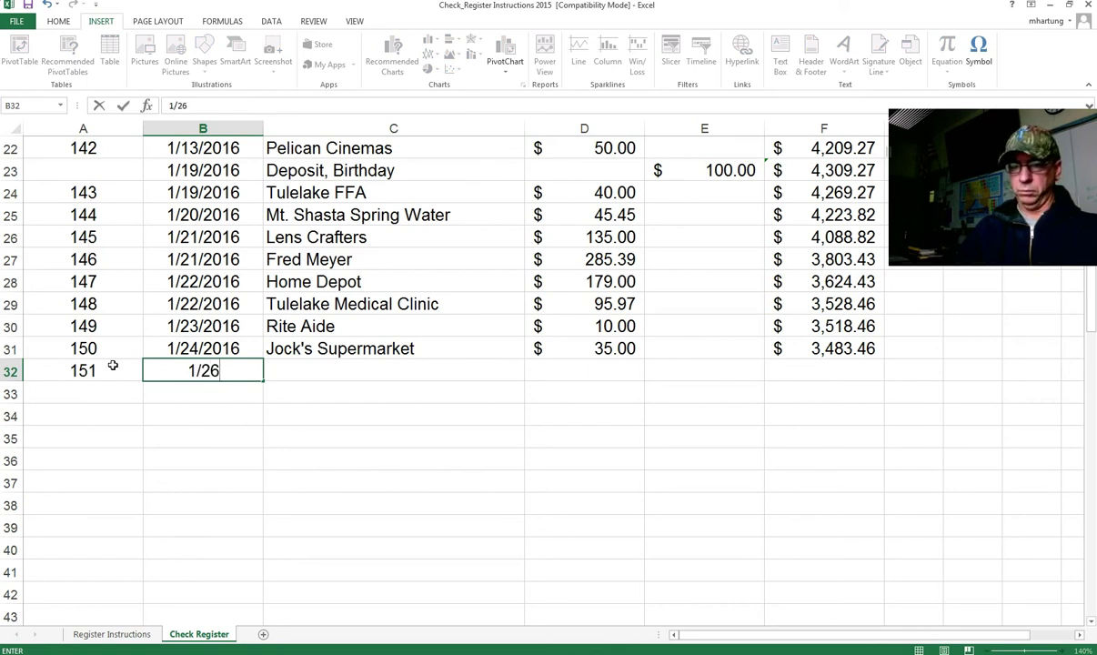
type("/2016")
key("Tab")
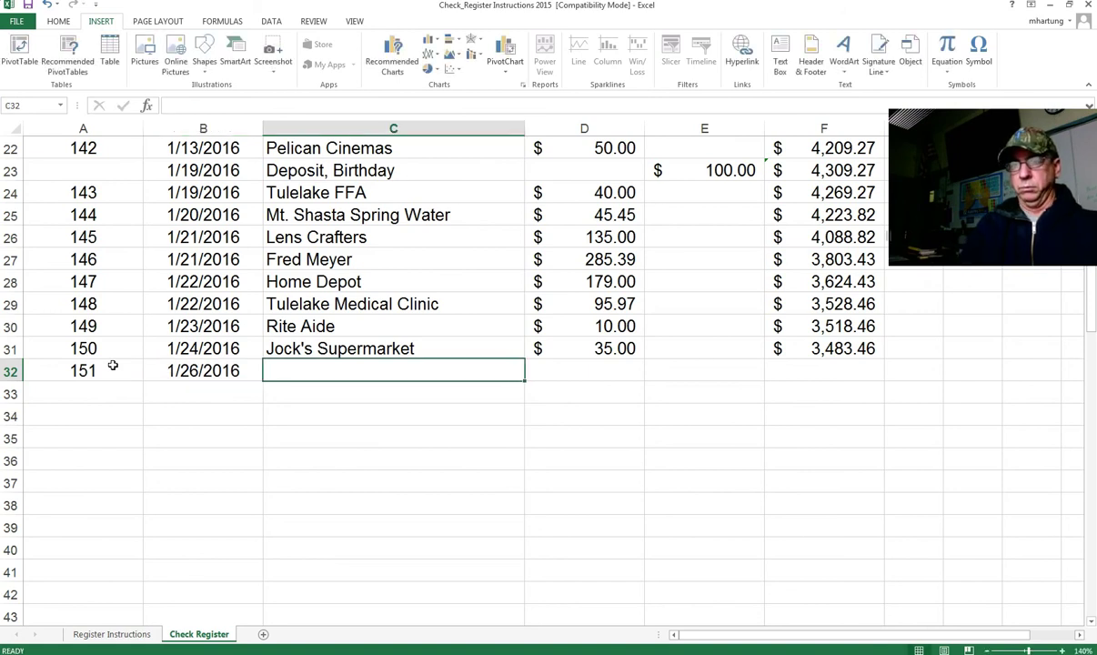
type("Bank o")
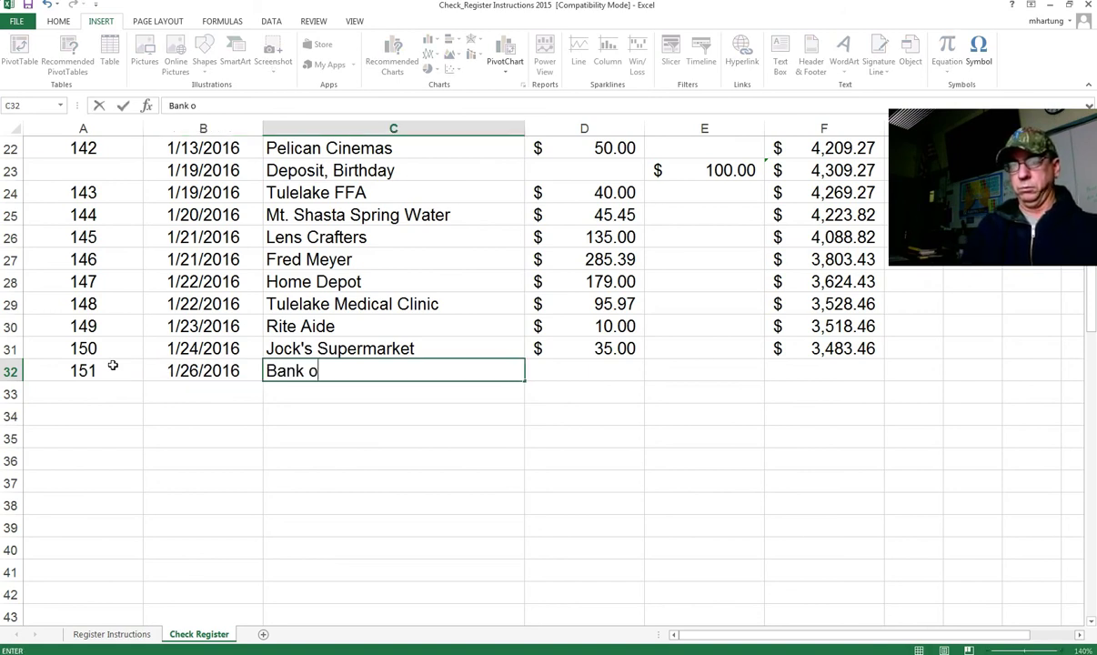
type("f America")
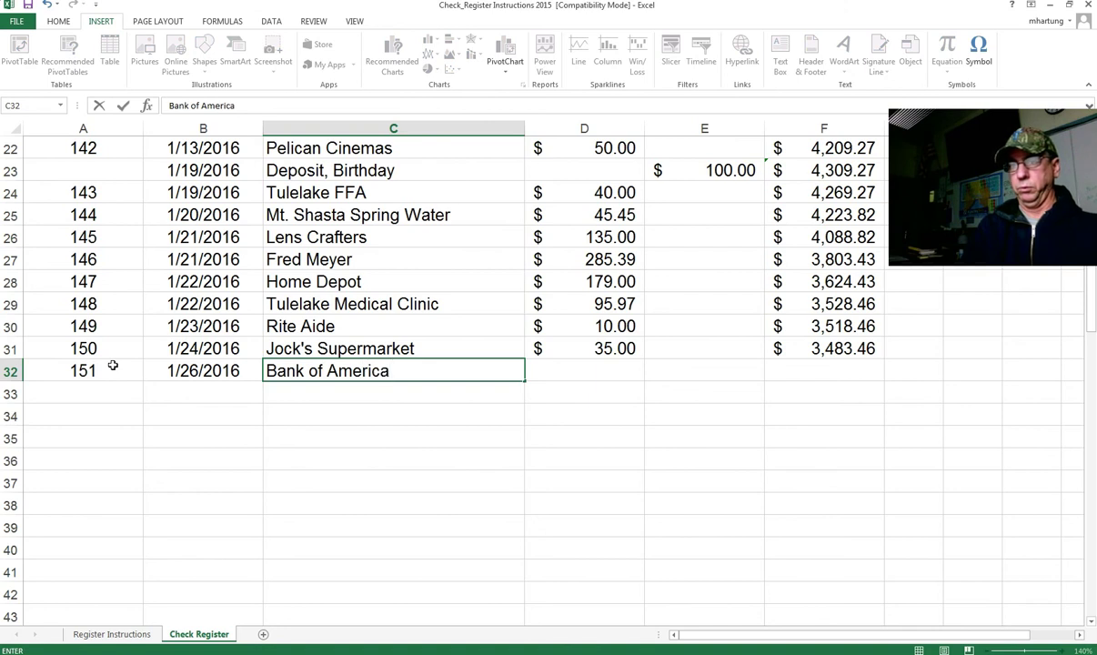
type(", Stu")
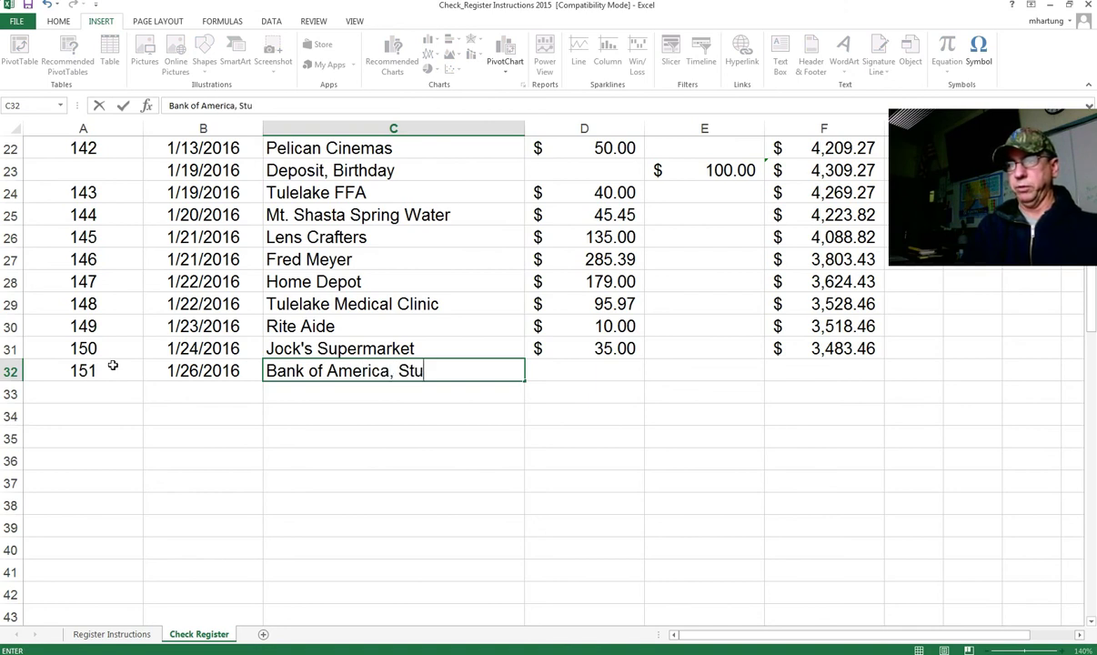
type("dent Loan")
key("Tab")
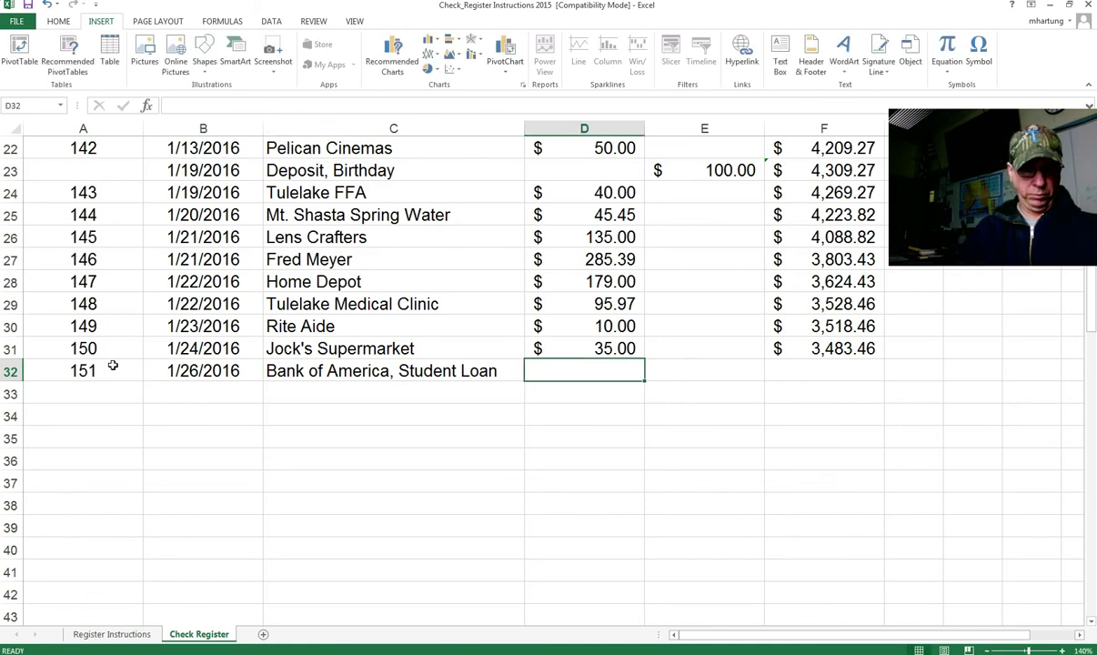
Step: Give check 151 a $150.00 amount and fill the balance down to F32 ($3,333.46)
type("150")
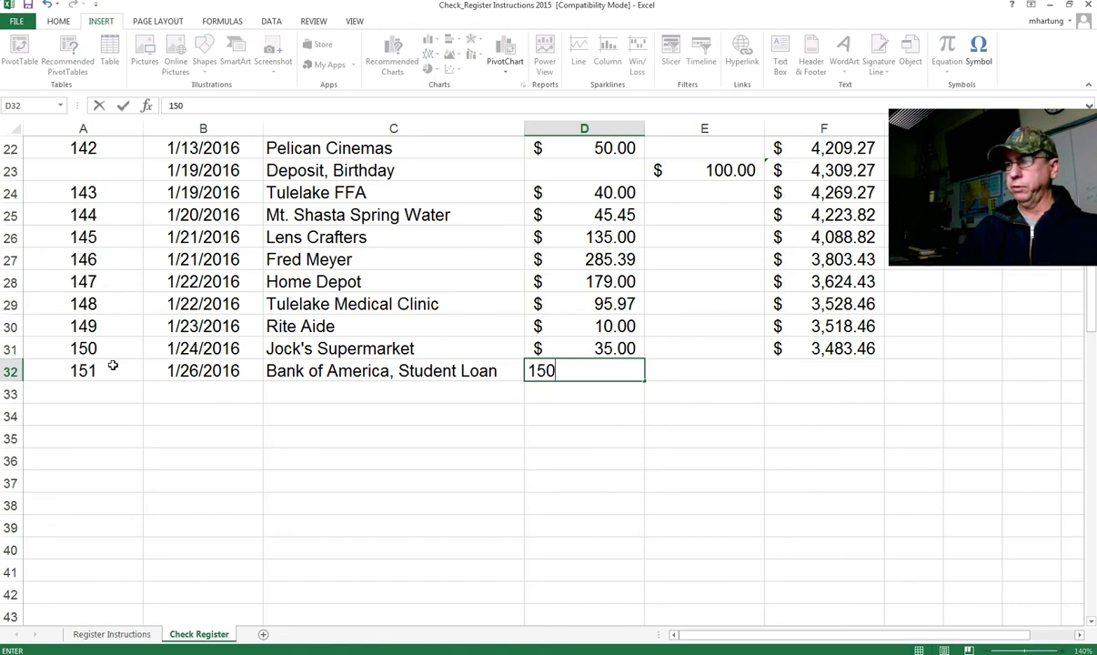
key("Tab")
key("Tab")
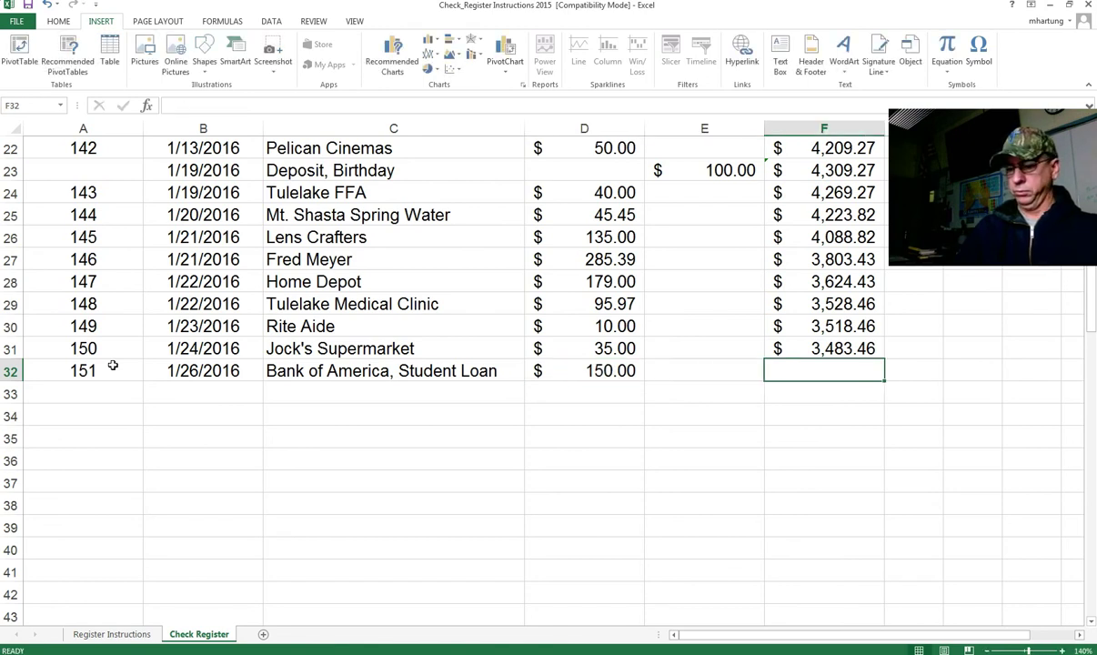
left_click(818, 351)
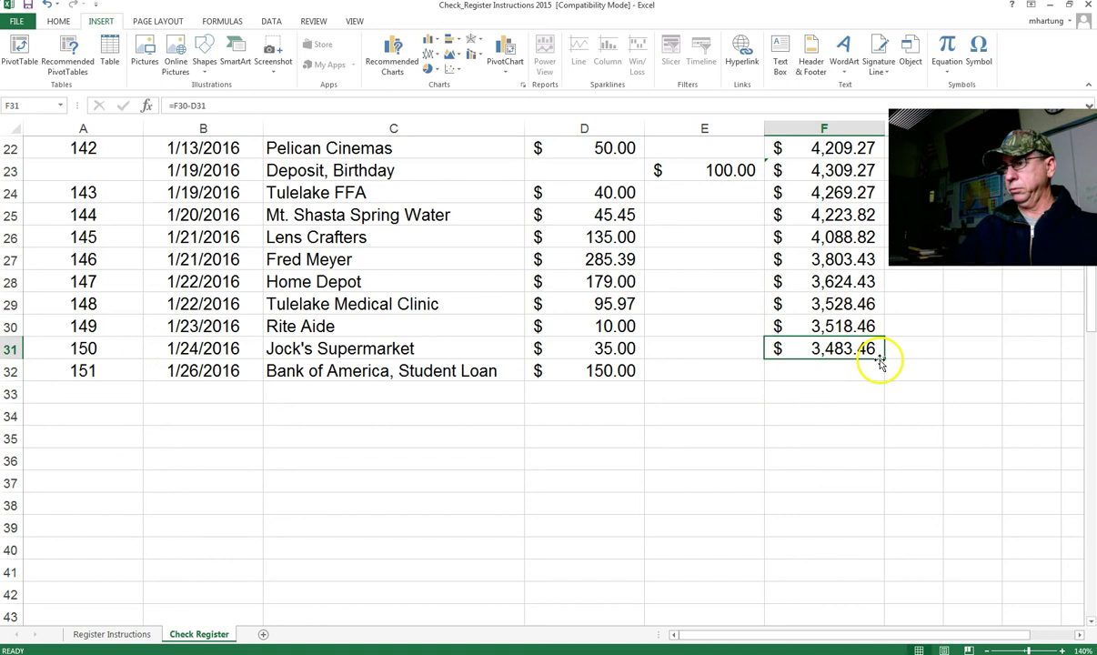
left_click_drag(881, 362, 862, 373)
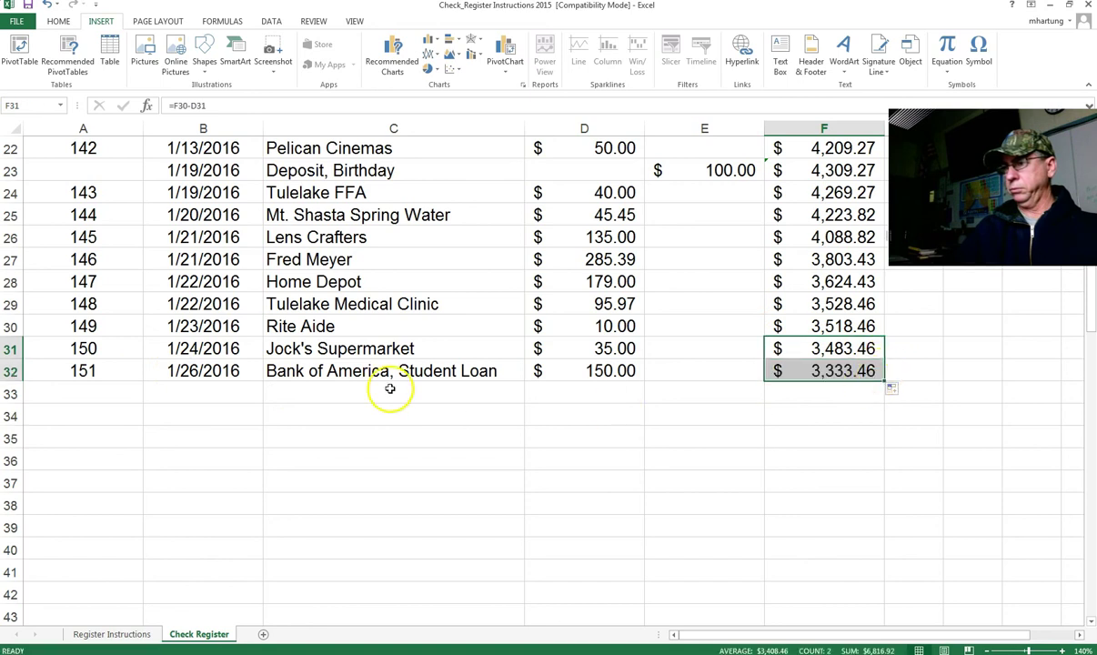
left_click(92, 396)
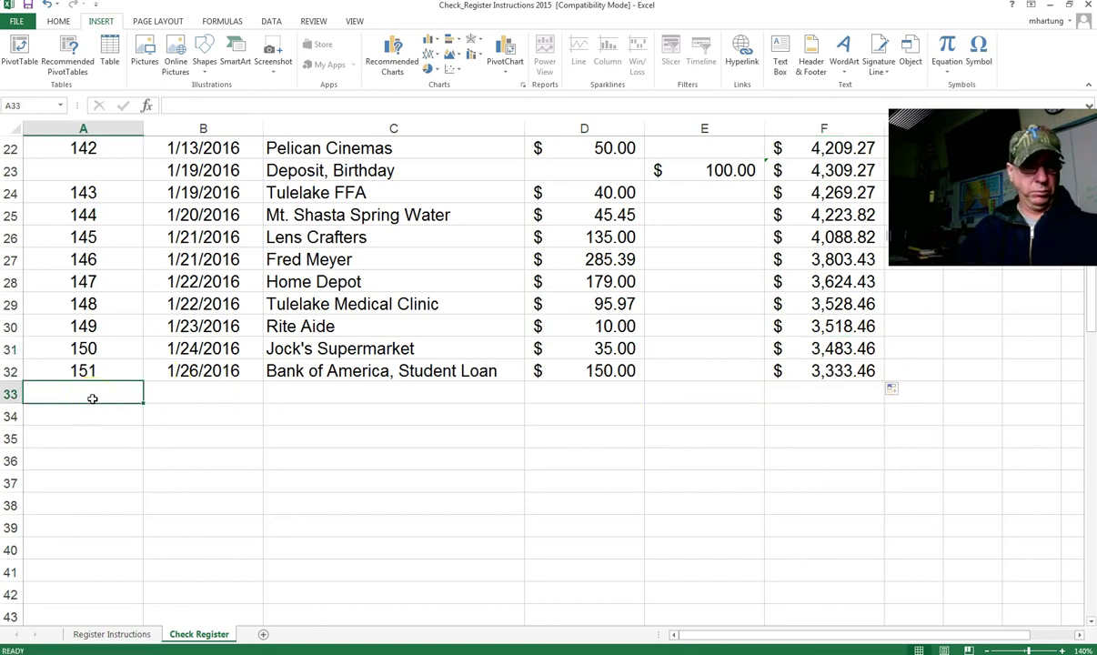
Step: Enter check 152 dated 1/28/2016 to Dish Network in row 33
type("152")
key("Tab")
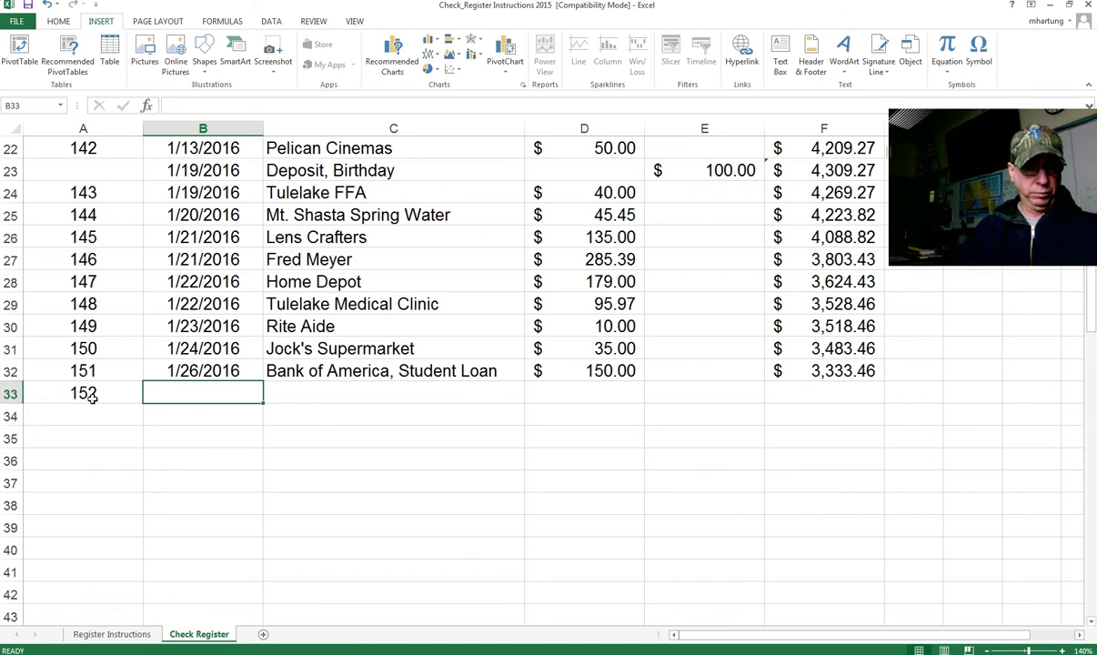
type("1/2")
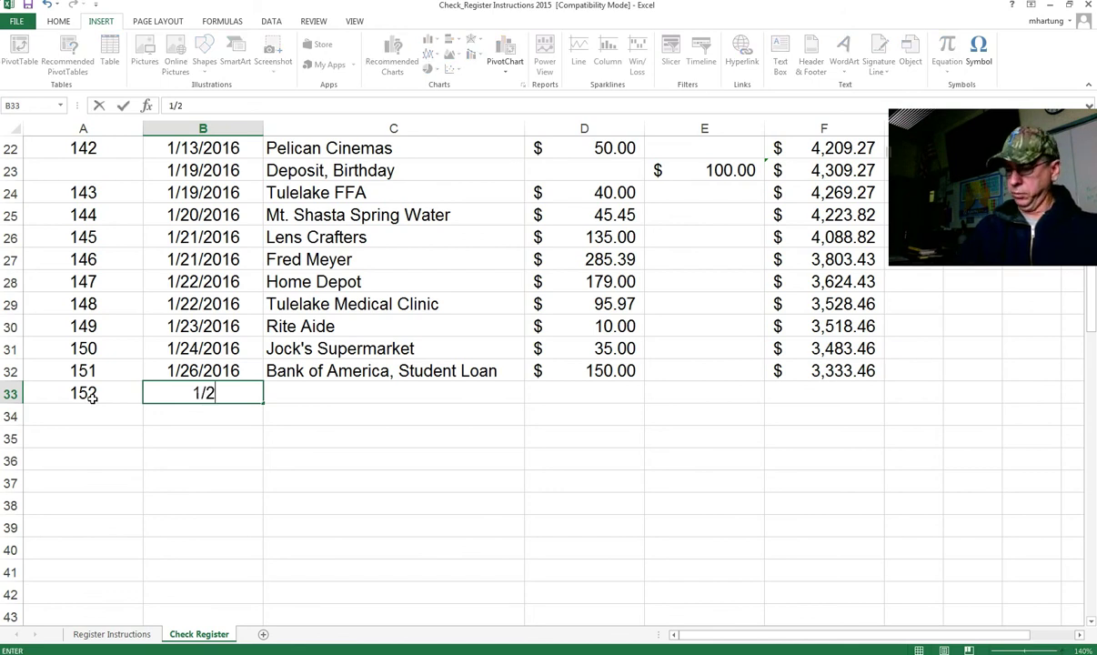
type("8/2016")
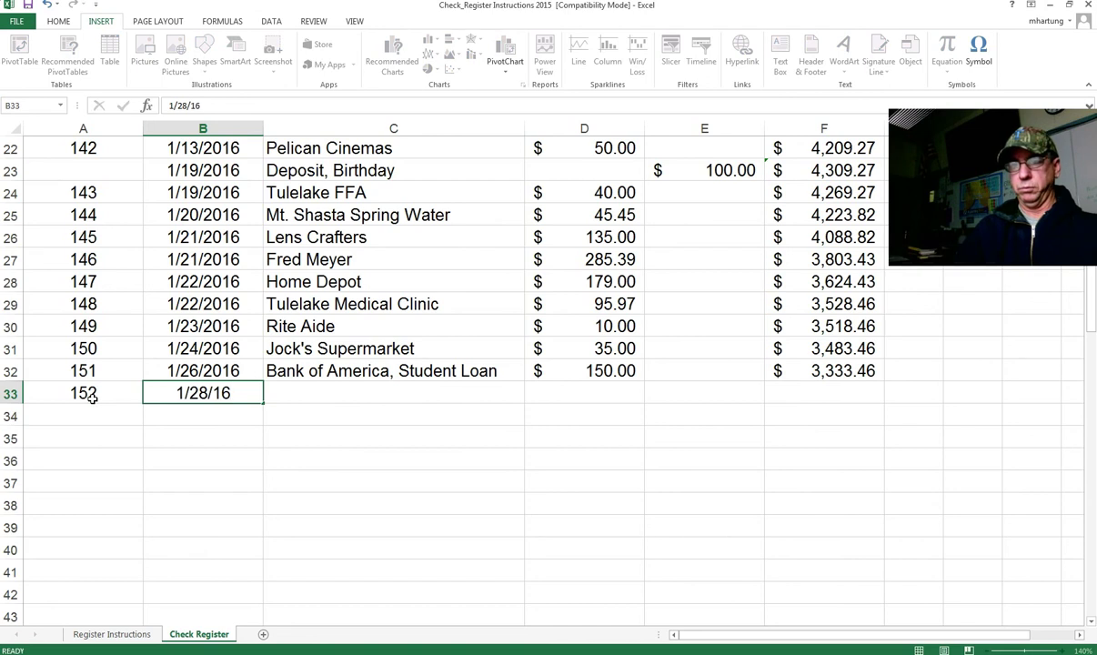
key("Tab")
key("Down")
key("Up")
key("Up")
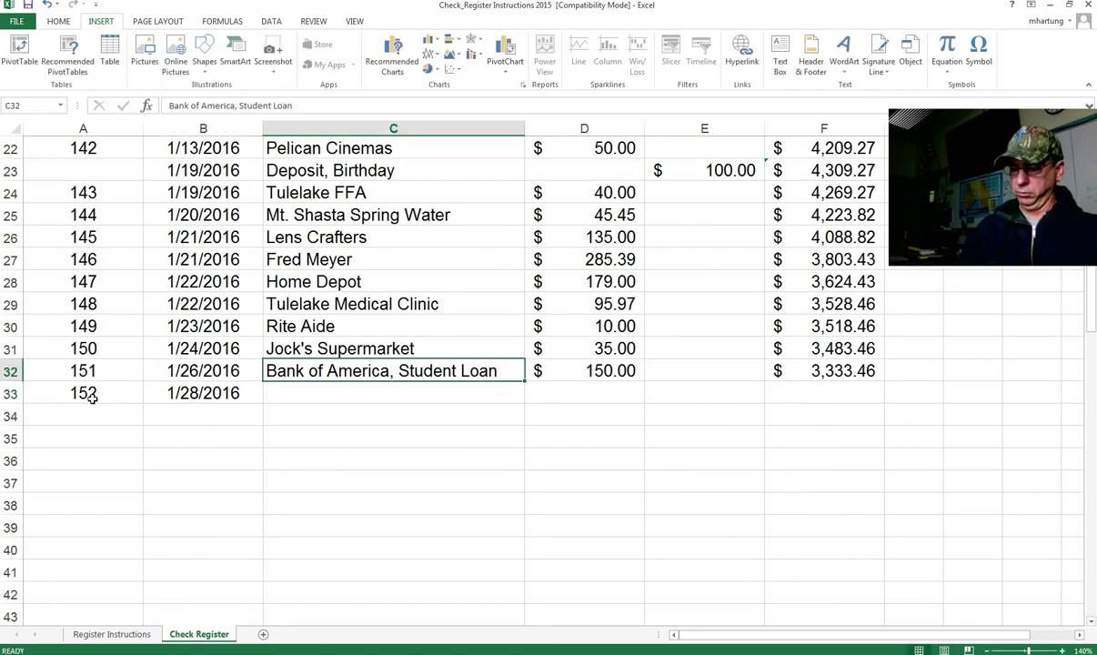
key("Down")
type("Dish")
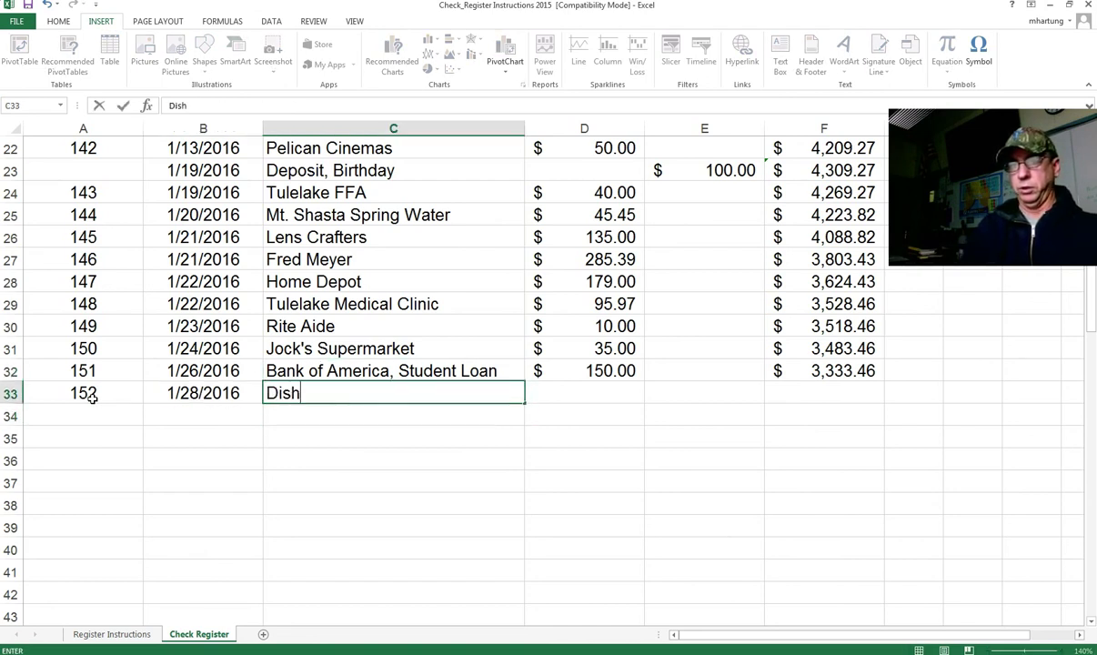
type(" Networkf")
key("BackSpace")
key("Tab")
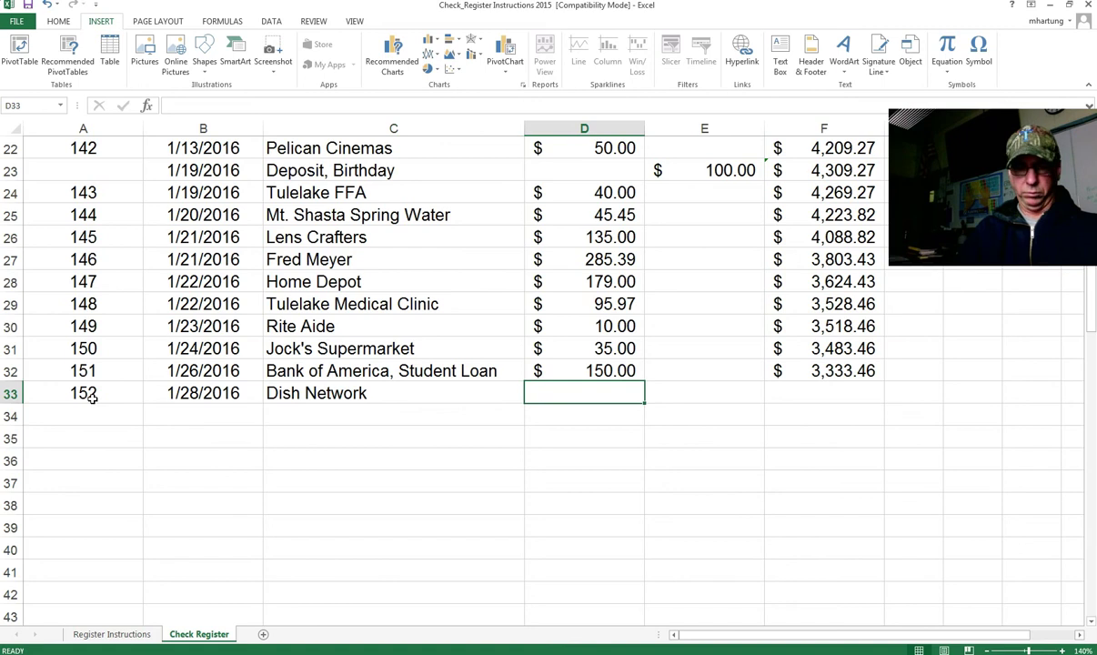
Step: Give check 152 a 65 amount and fill the balance down to F33 ($3,268.46)
type("65")
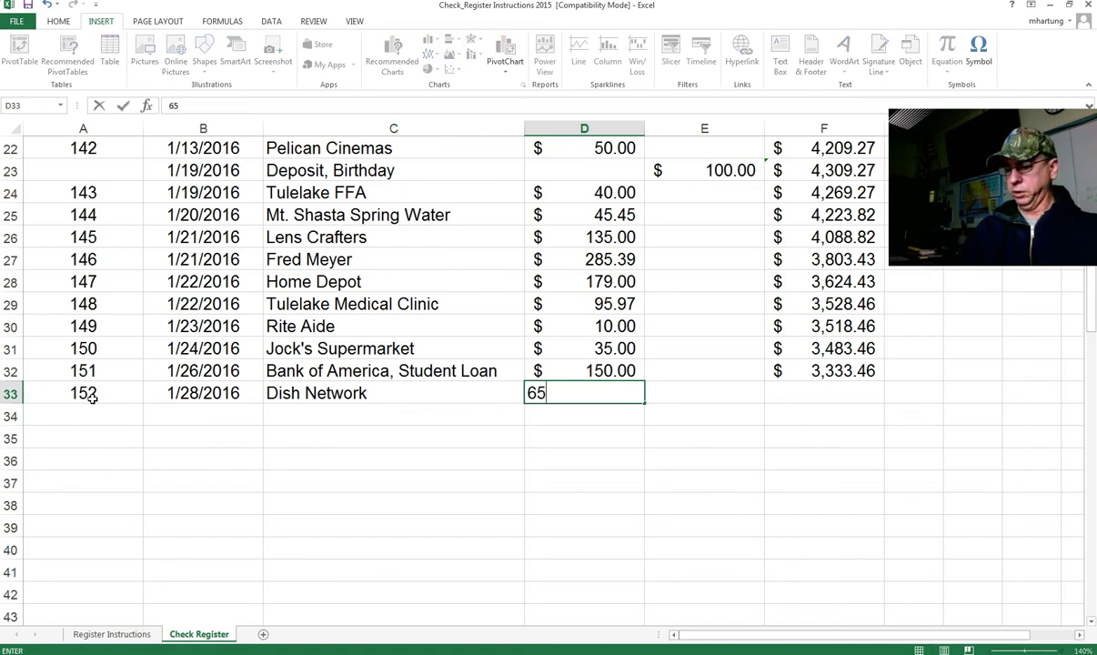
key("Tab")
key("Tab")
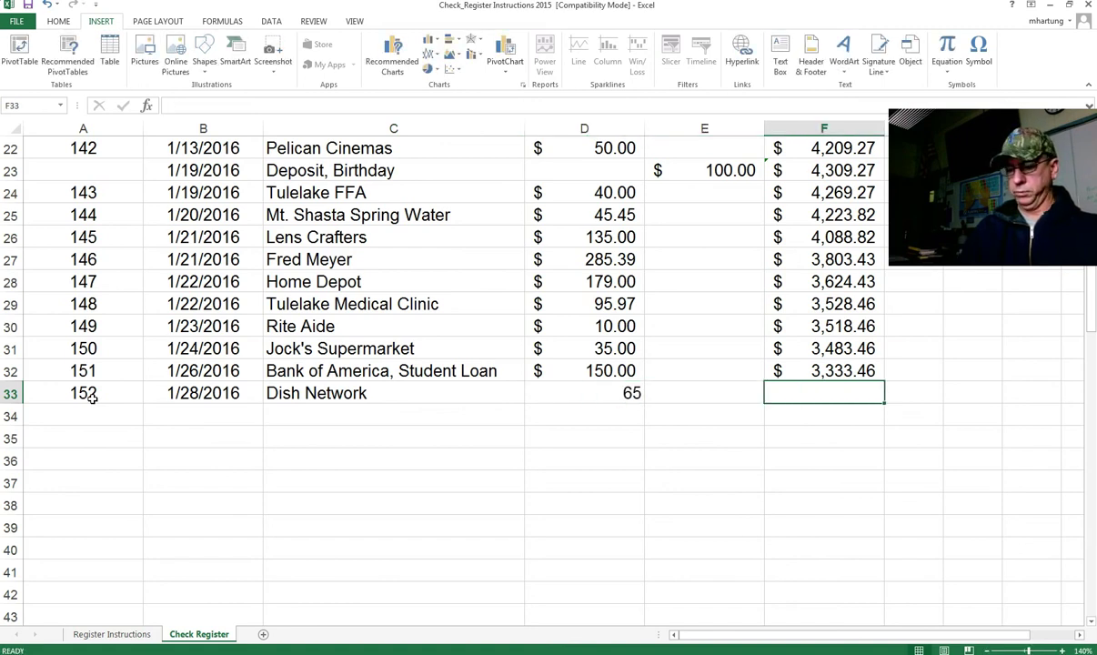
left_click(841, 368)
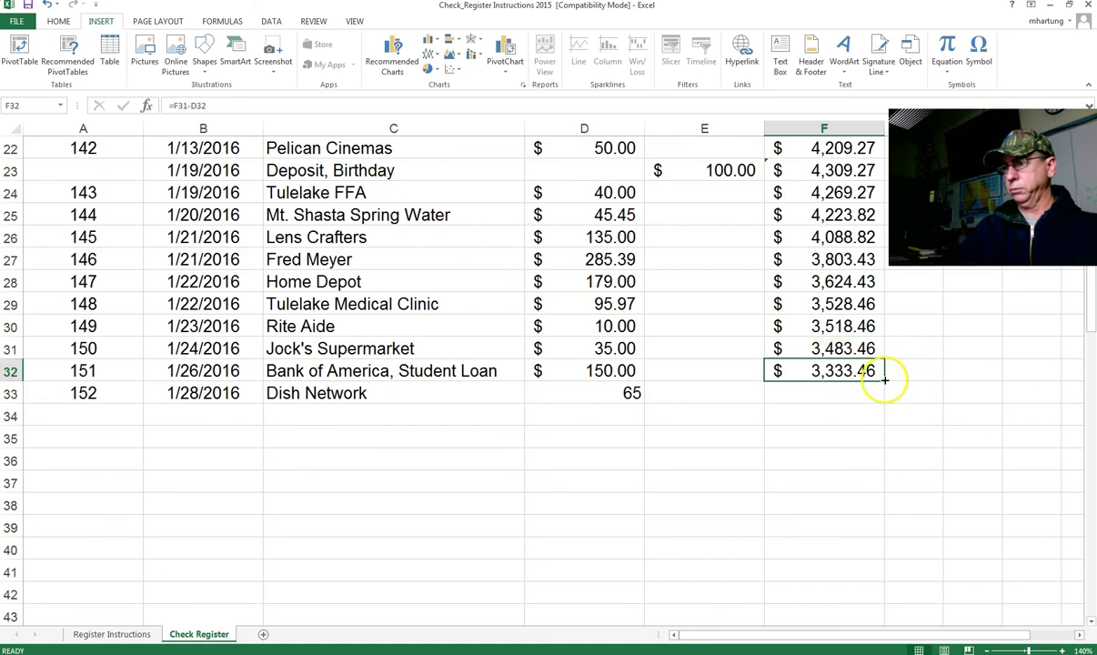
left_click_drag(882, 379, 877, 402)
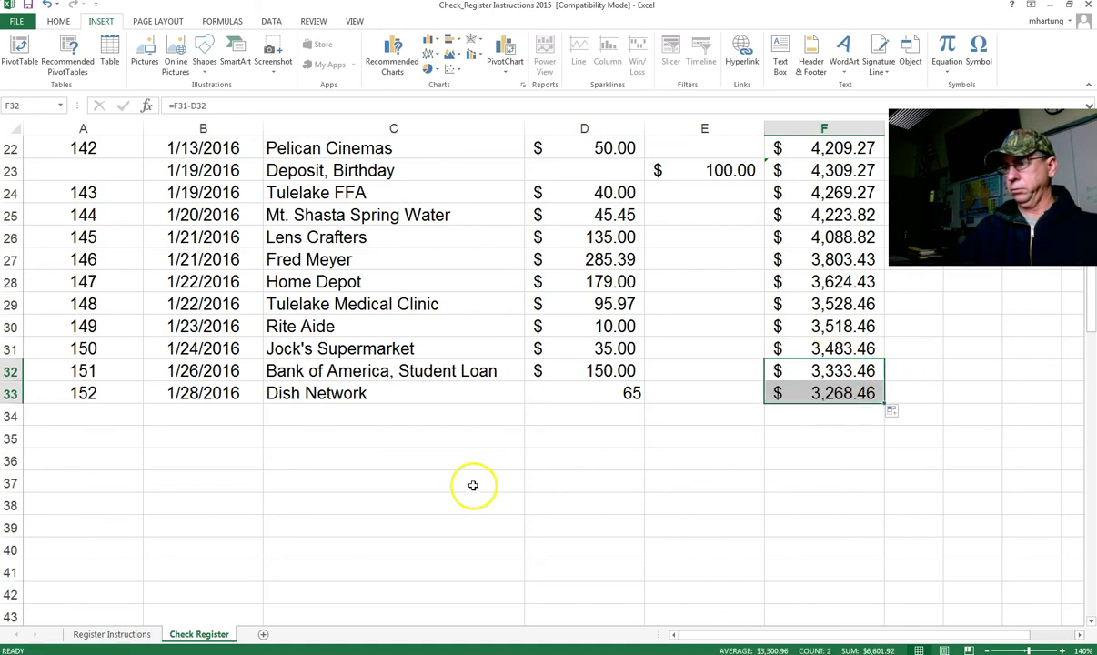
Step: Enter check 153 in row 34 dated 1/30/16 to payee Big 5 Sporting Goods
left_click(85, 413)
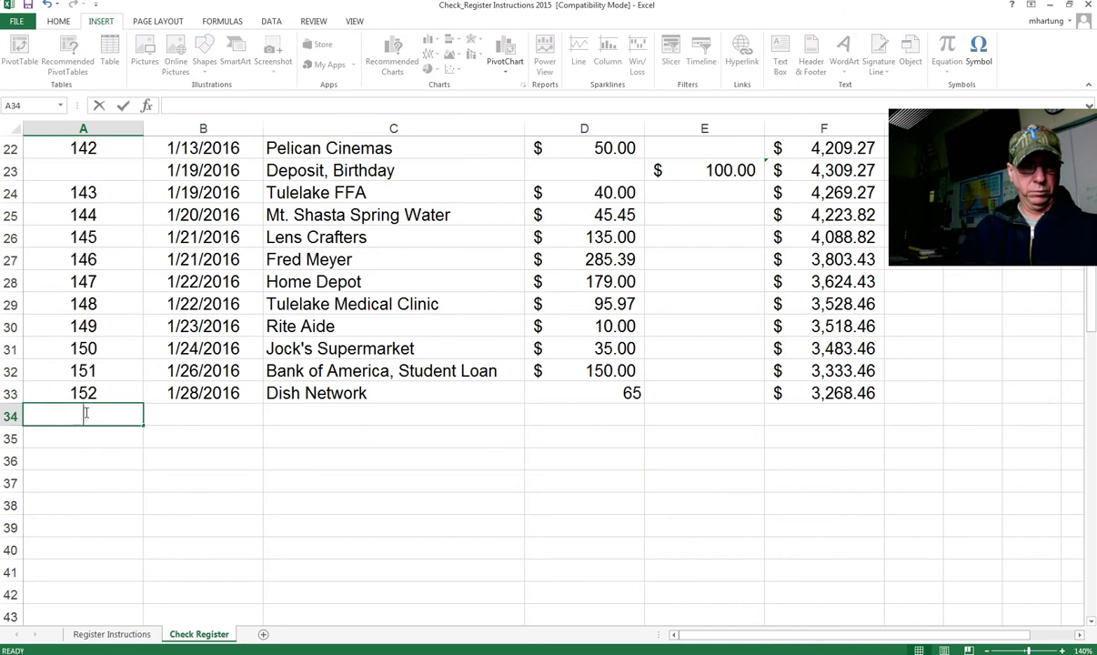
type("153")
key("Tab")
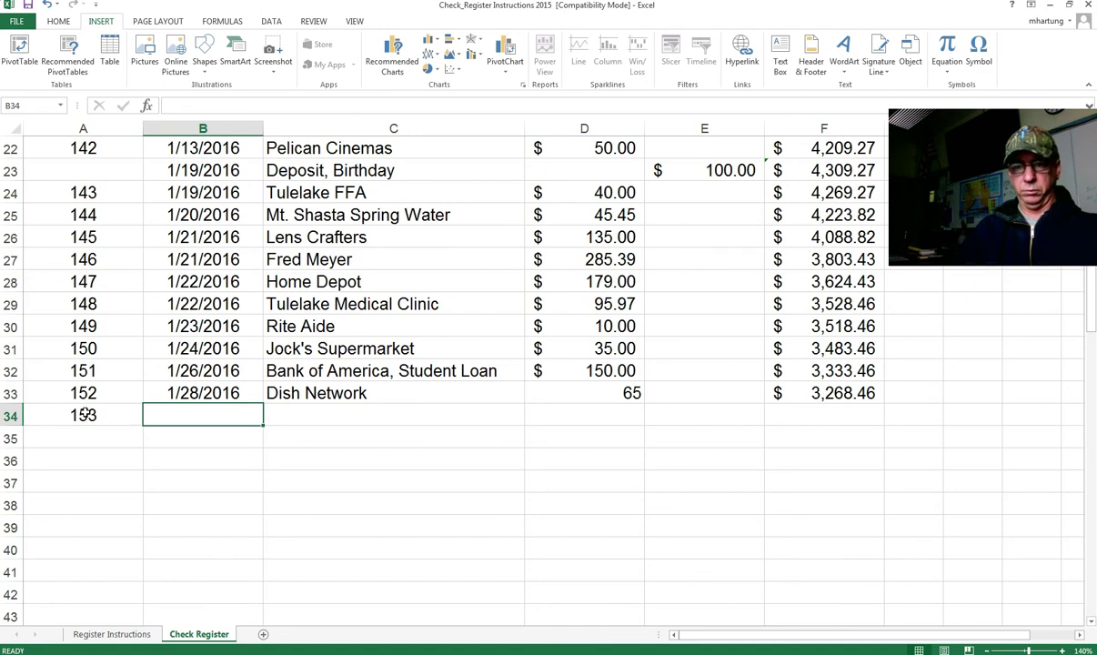
left_click(223, 414)
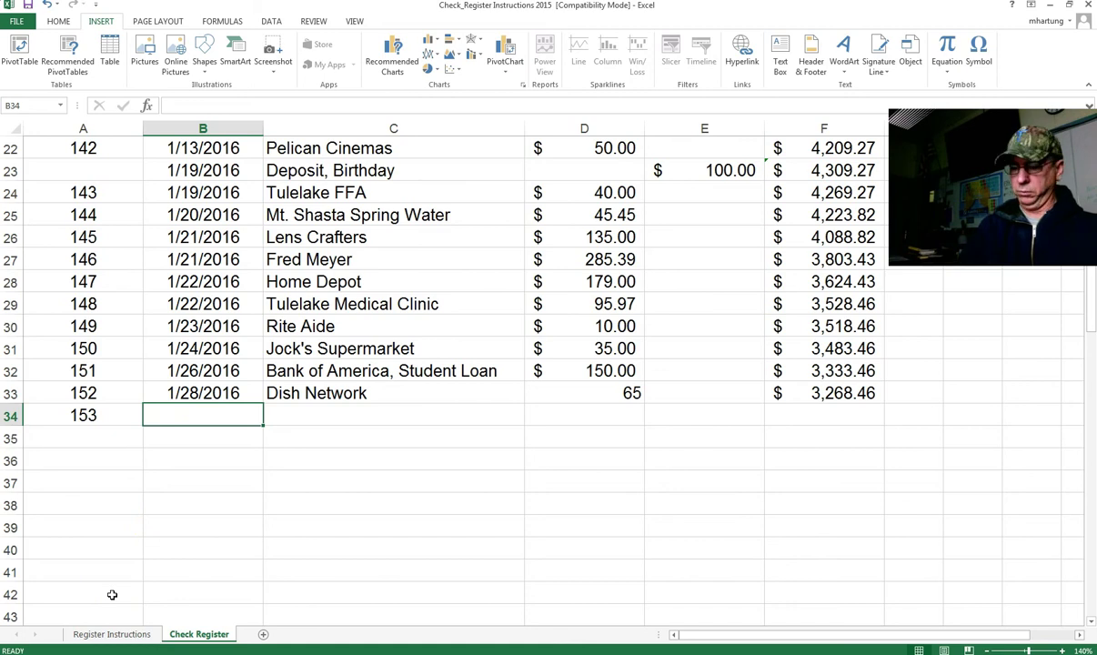
type("1")
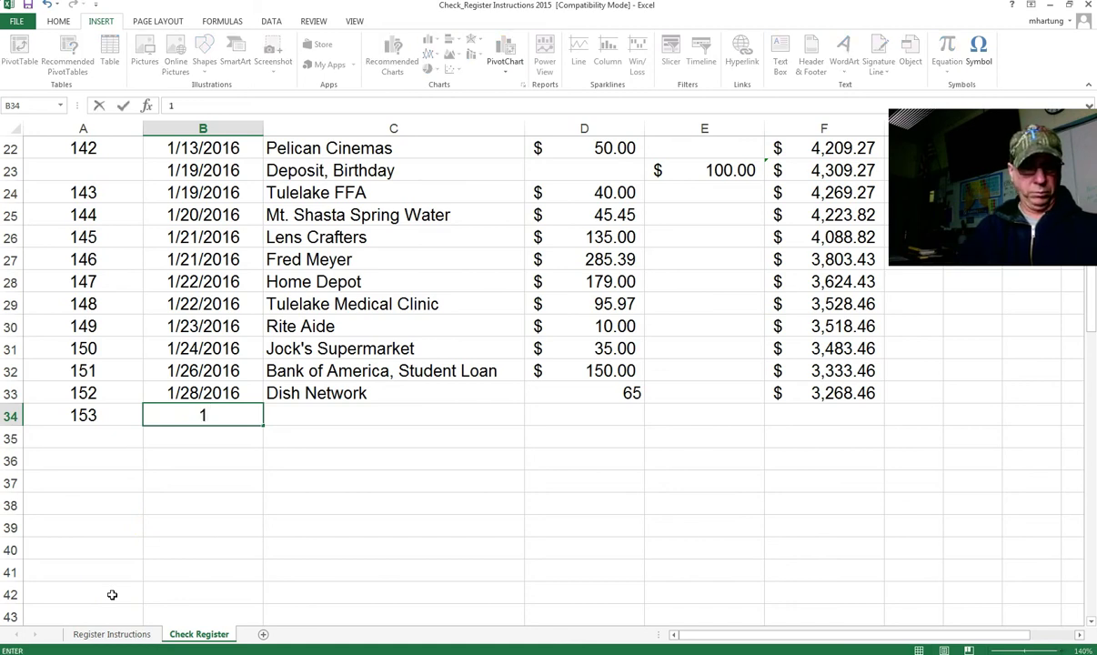
type("/30/16")
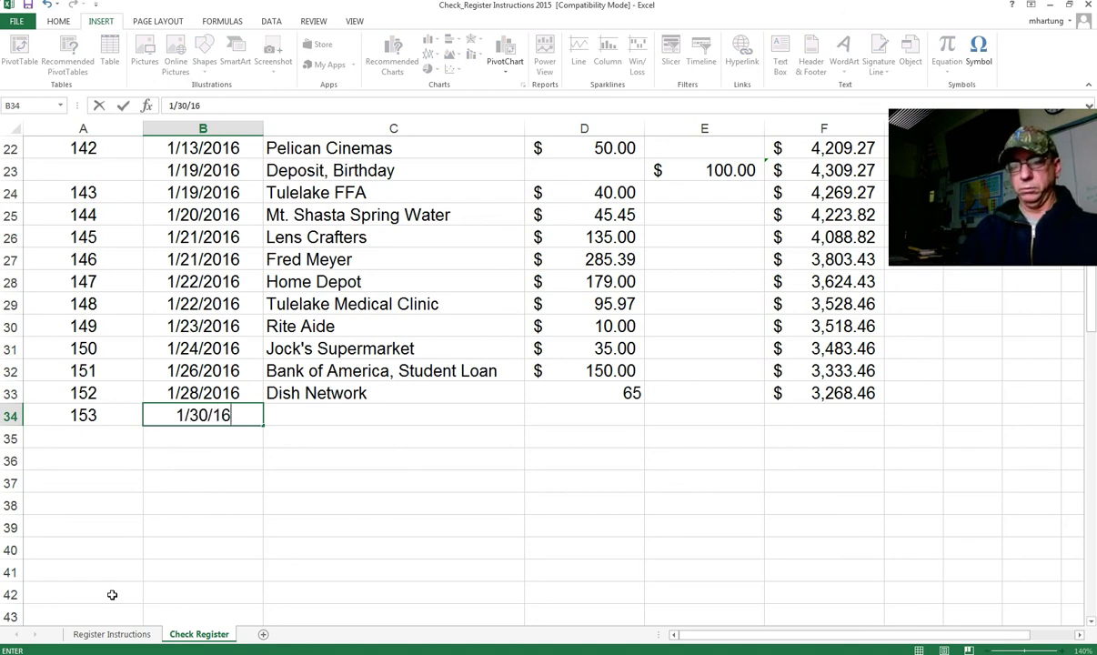
key("Tab")
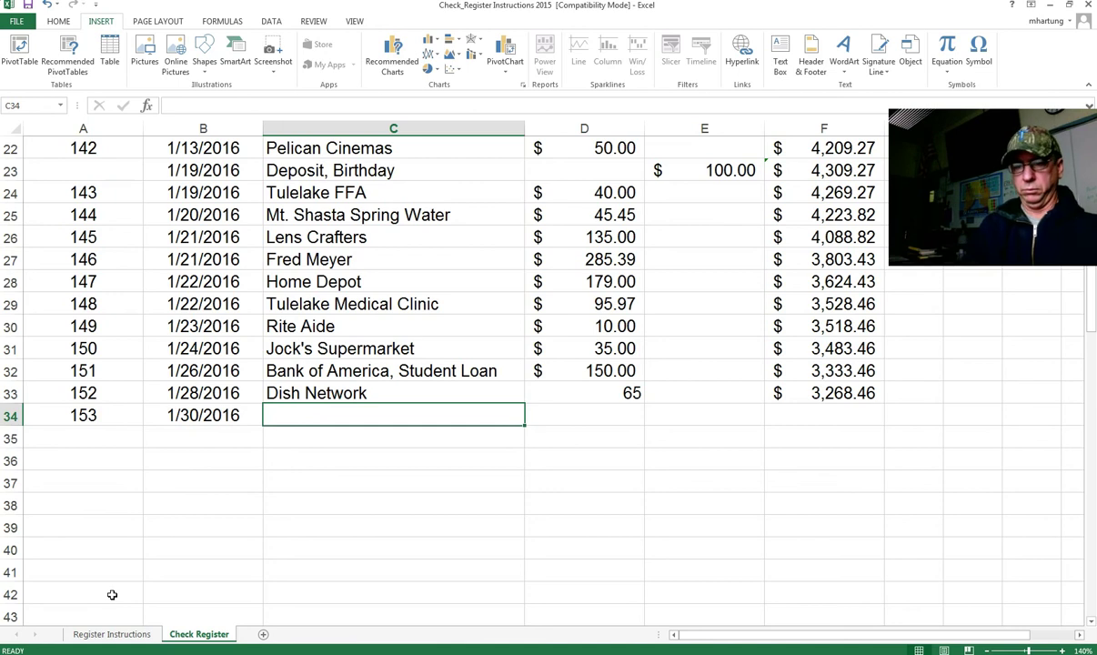
type("Big 5")
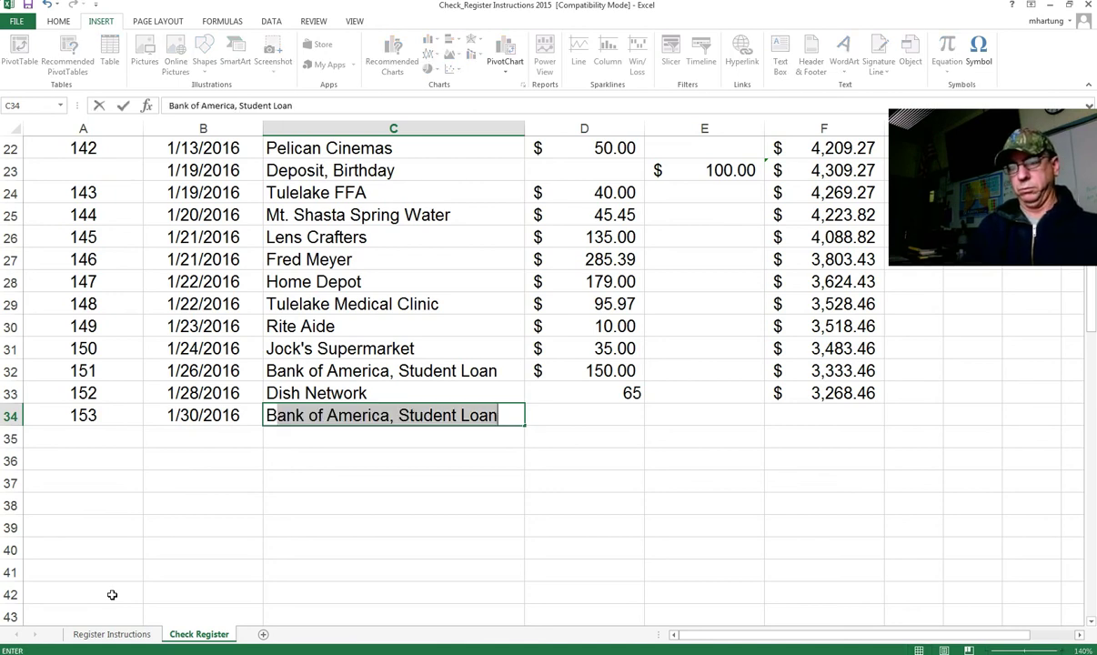
type(" Spor")
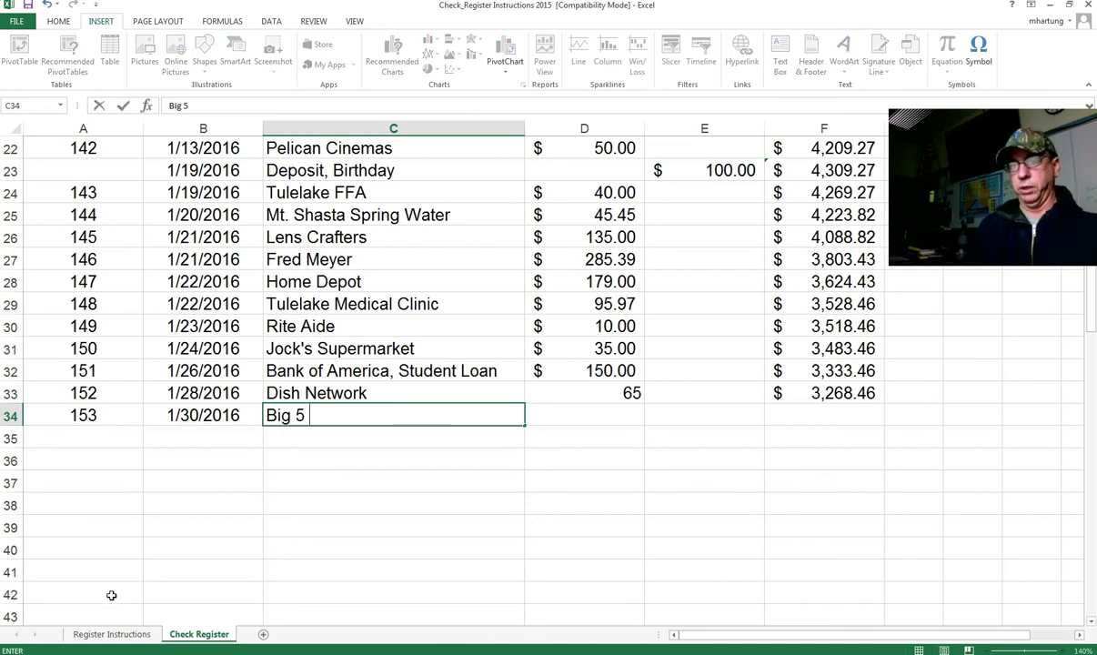
type("ting Goos")
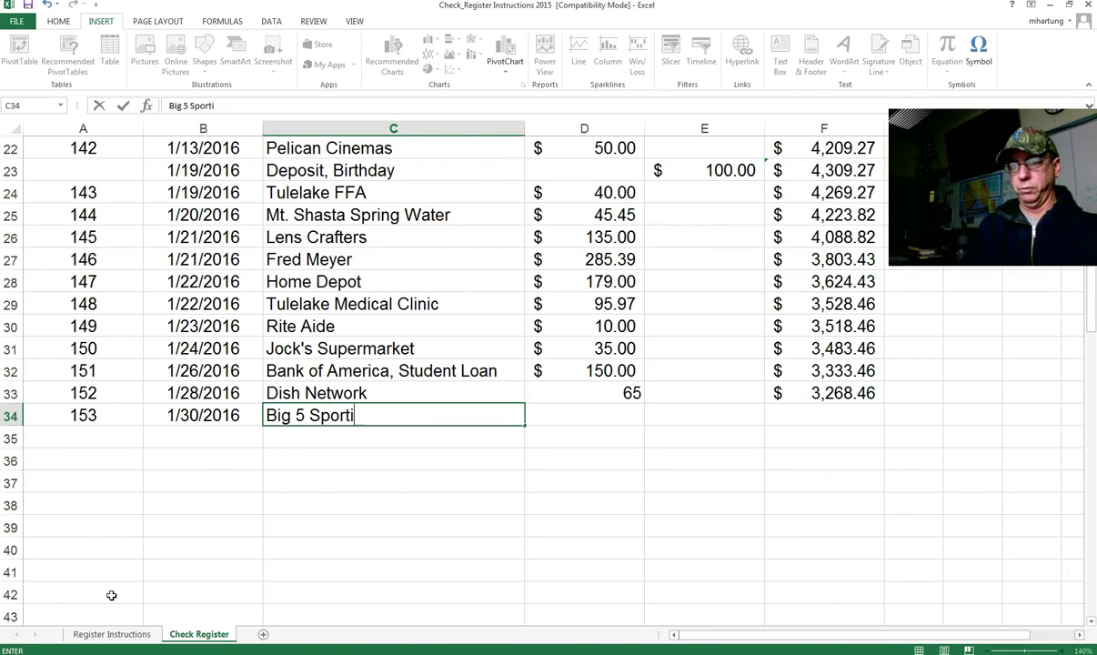
key("BackSpace")
type("ds")
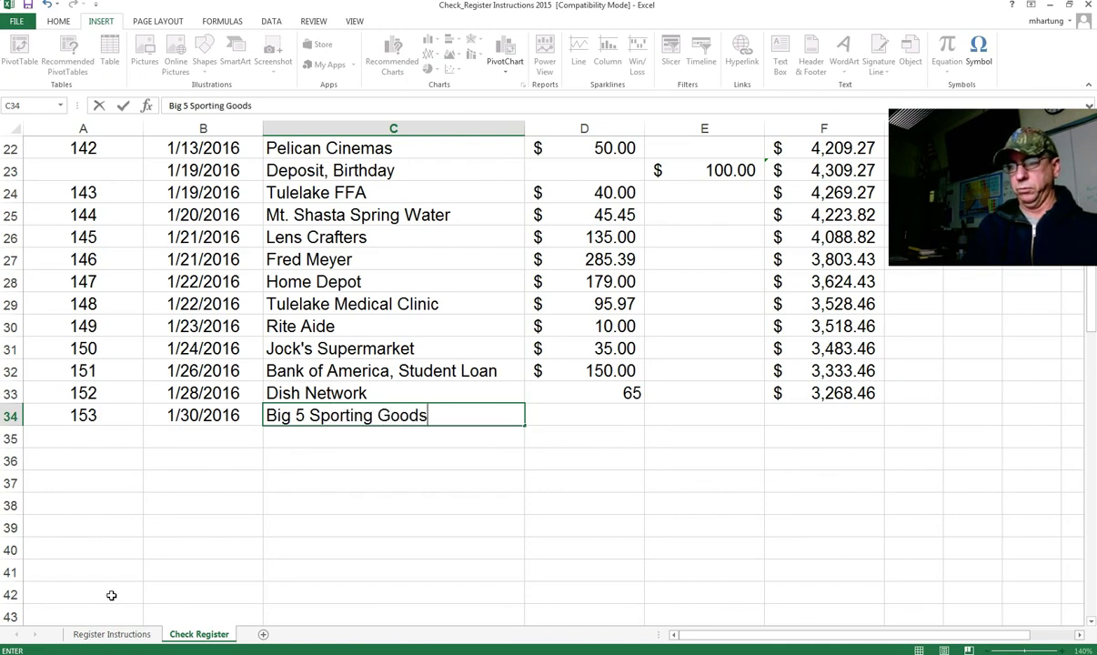
key("Tab")
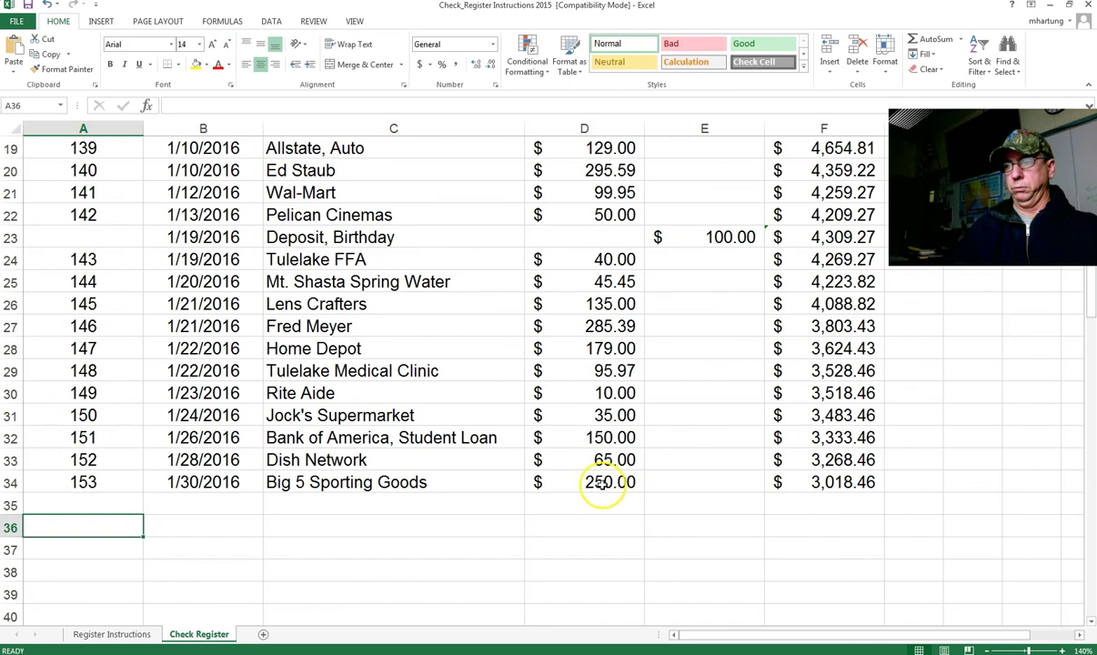
left_click(600, 483)
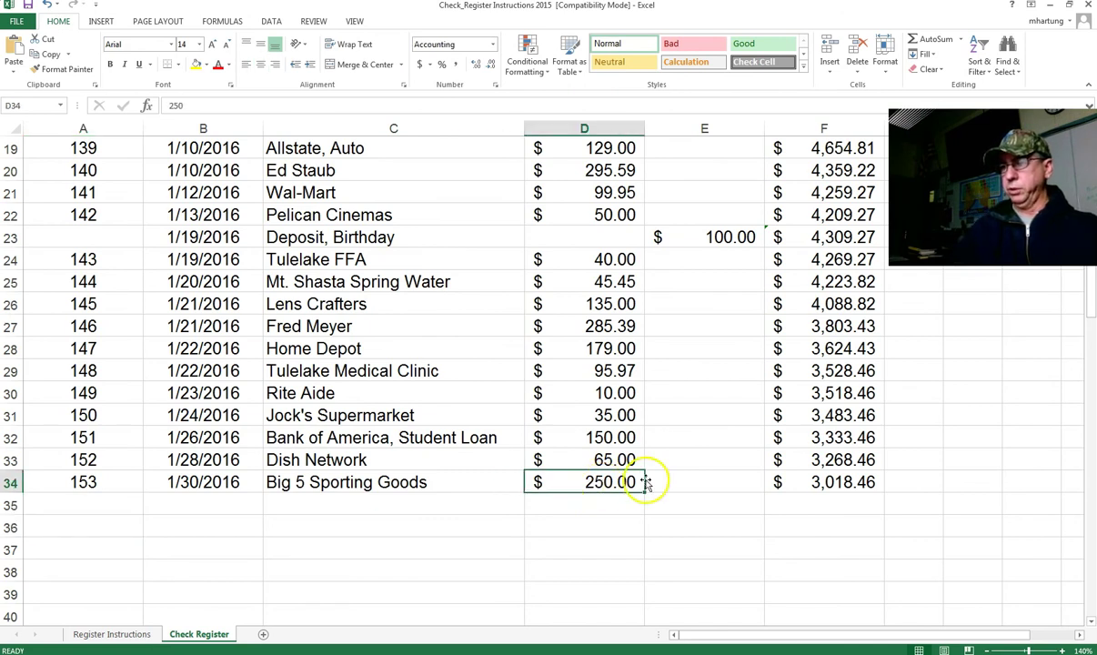
left_click(819, 483)
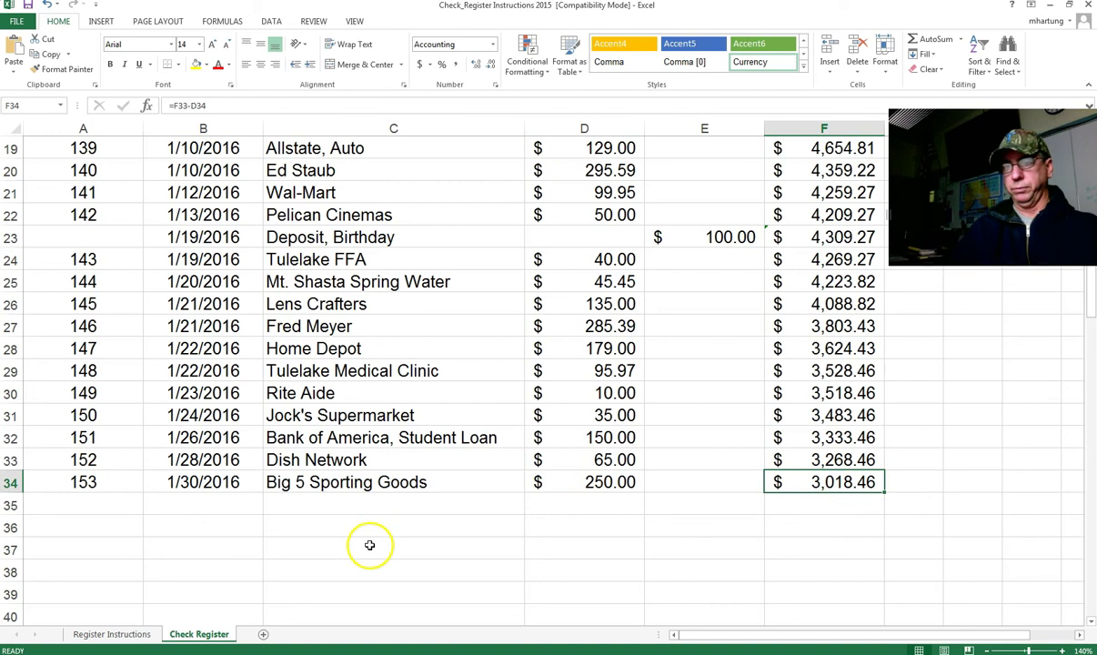
left_click(102, 528)
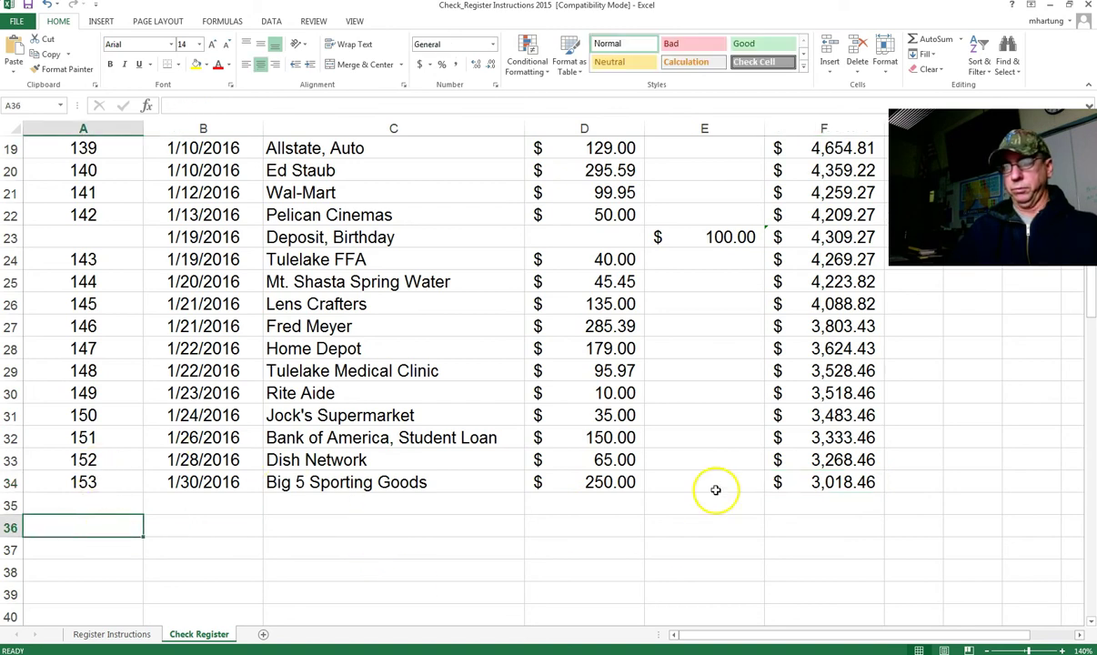
left_click(605, 459)
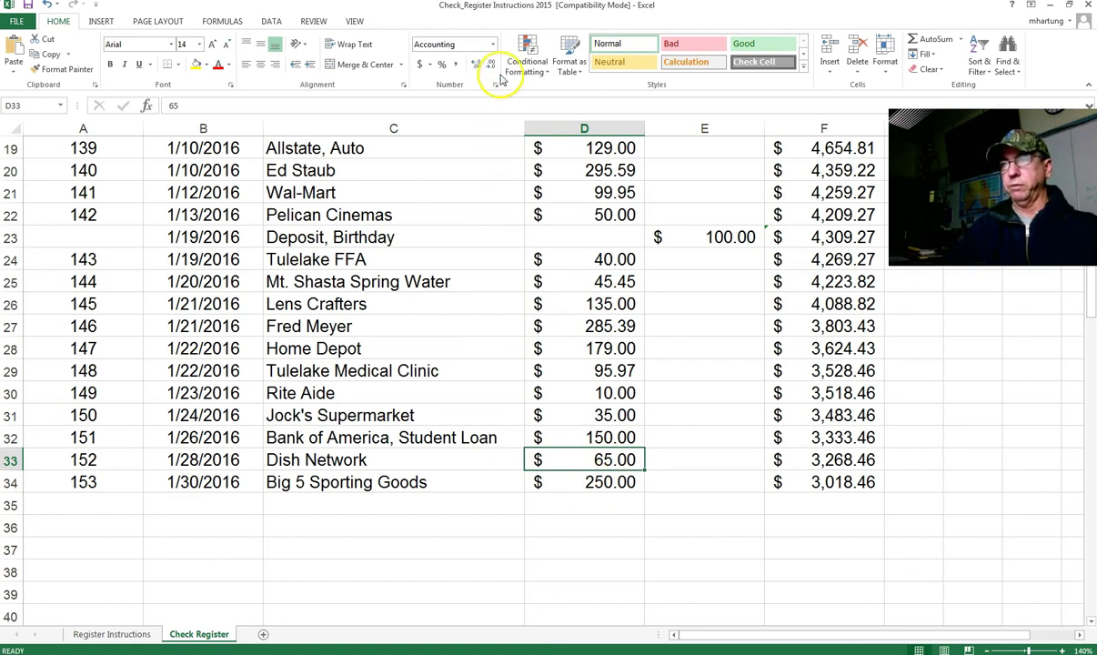
left_click(492, 44)
left_click(480, 67)
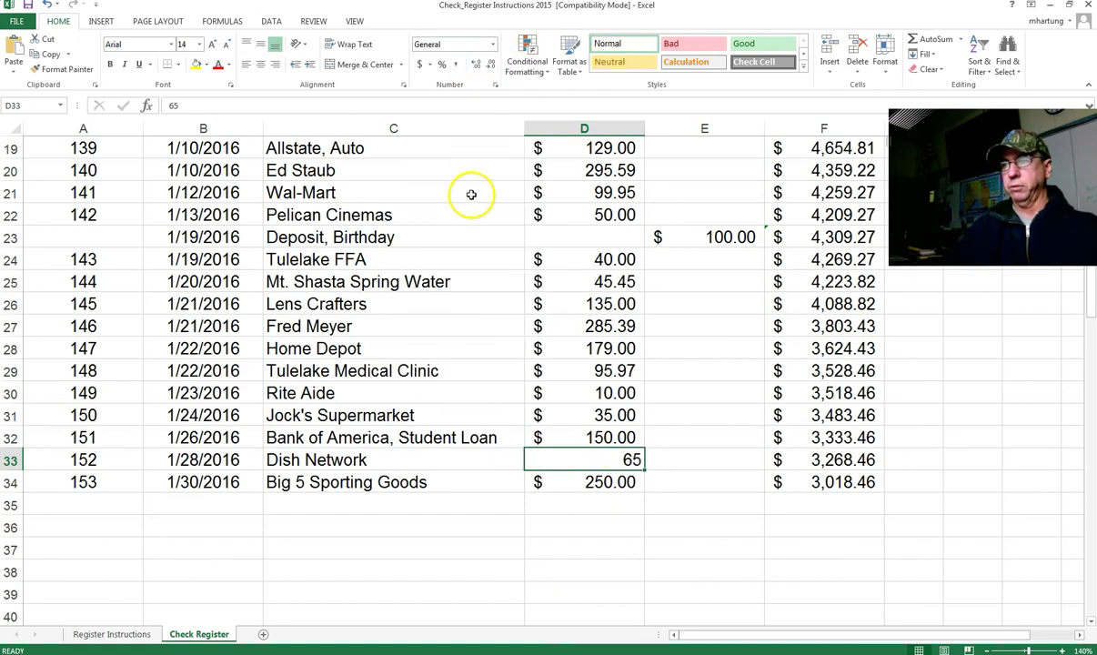
left_click(492, 45)
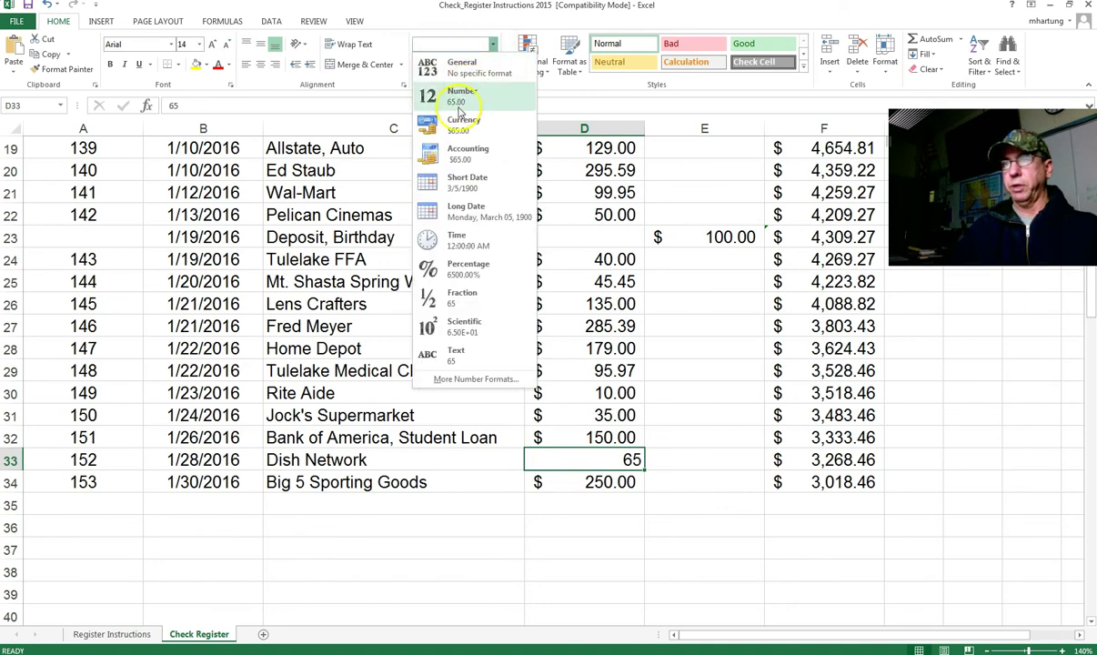
left_click(465, 153)
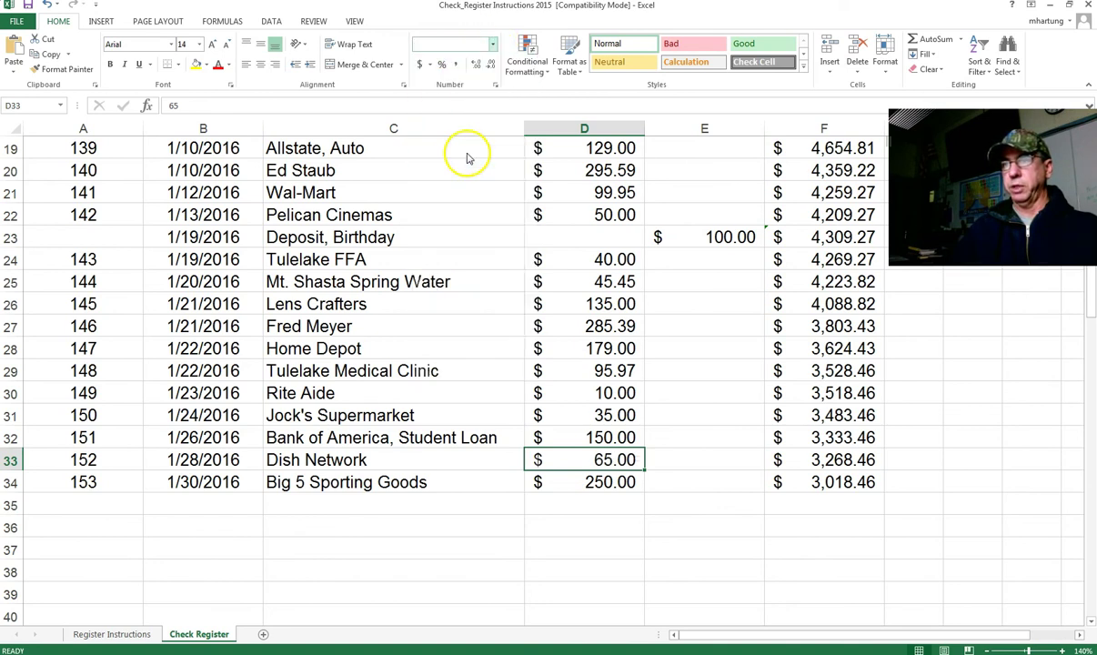
left_click(627, 506)
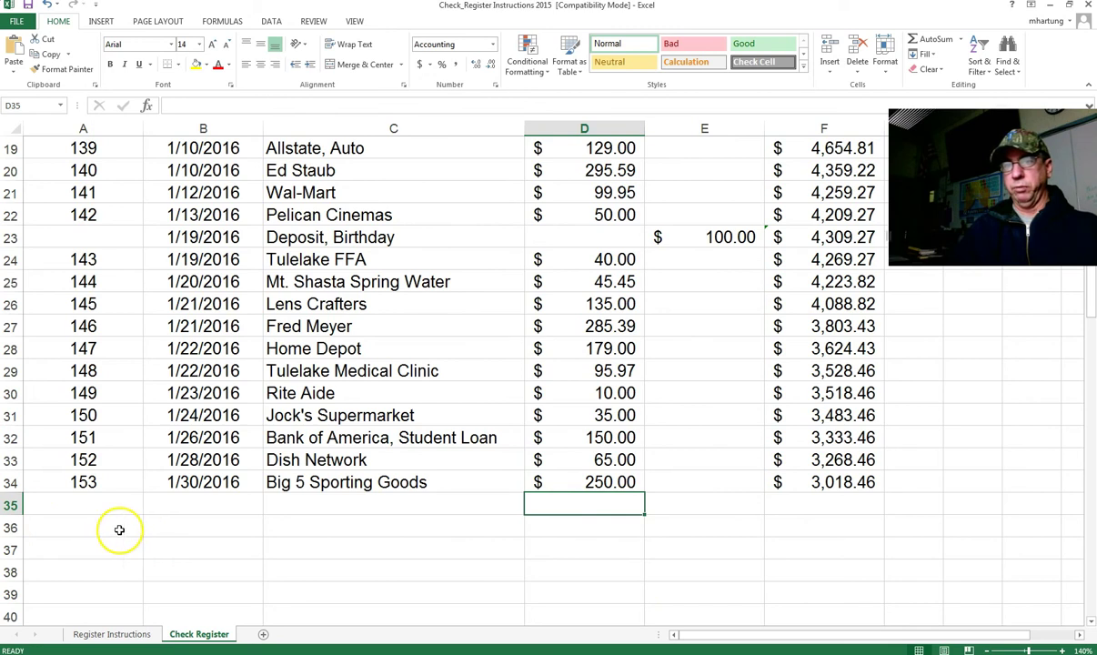
left_click(119, 530)
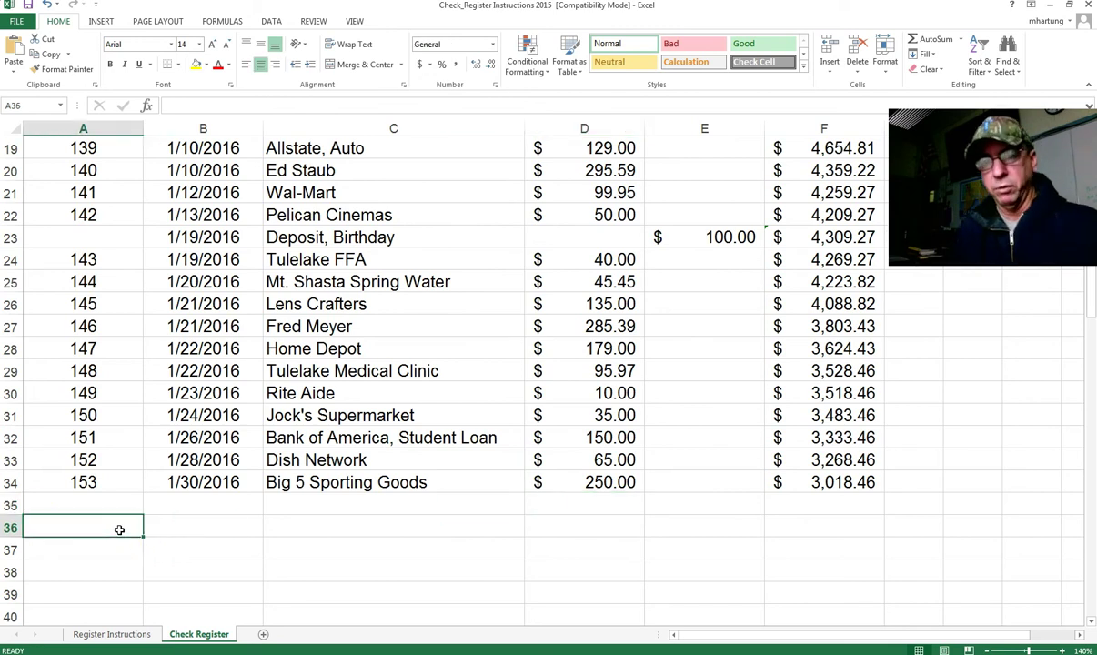
left_click(166, 528)
left_click(99, 527)
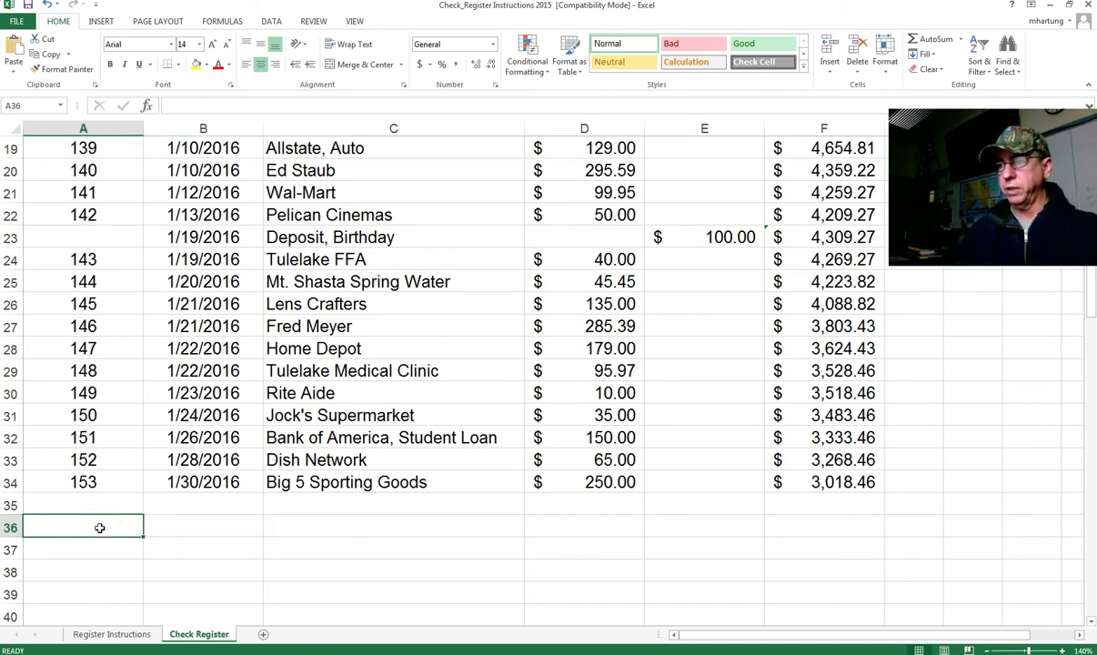
Step: Label A36 'Total' and enter =SUM(D8:D34) in D36, giving $3,581.54
left_click(89, 530)
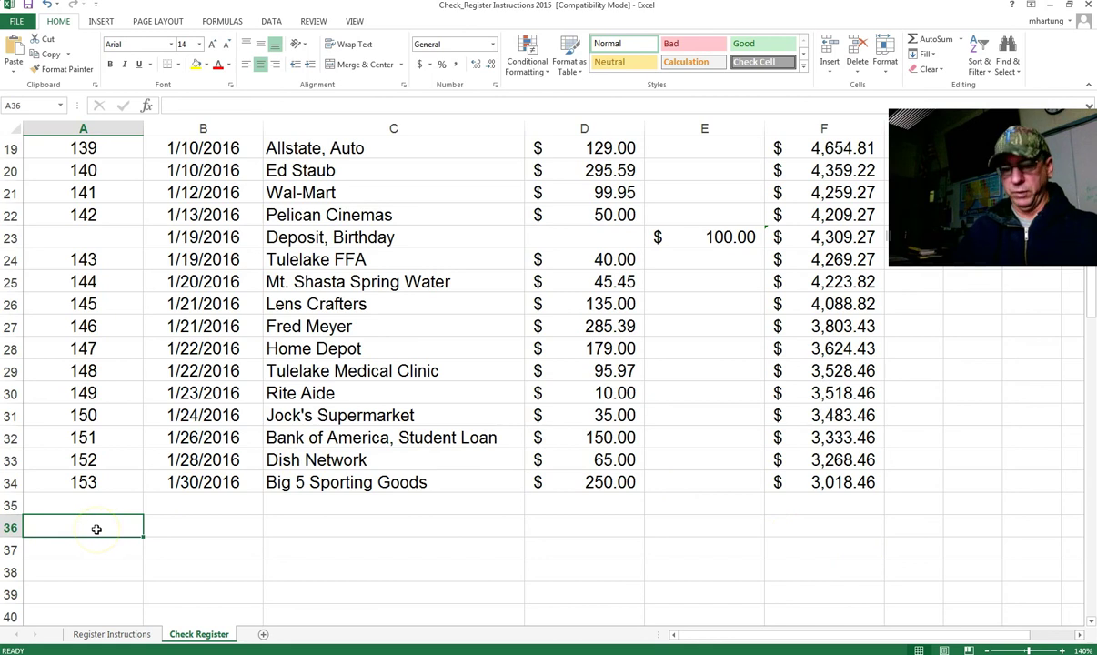
type("Total")
key("Tab")
key("Tab")
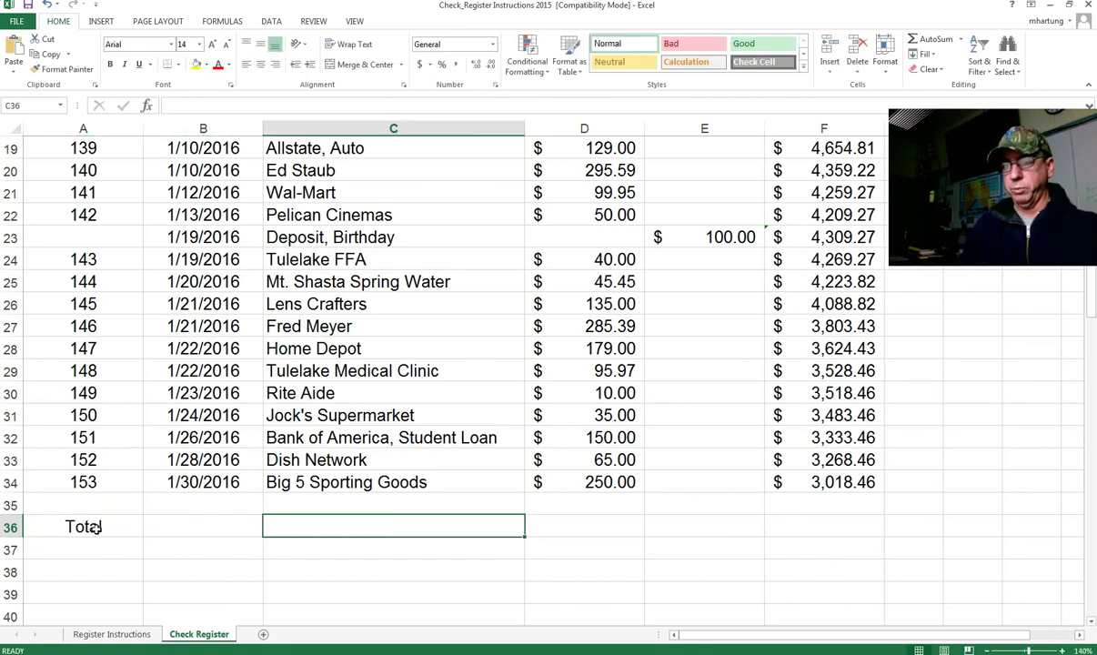
key("Tab")
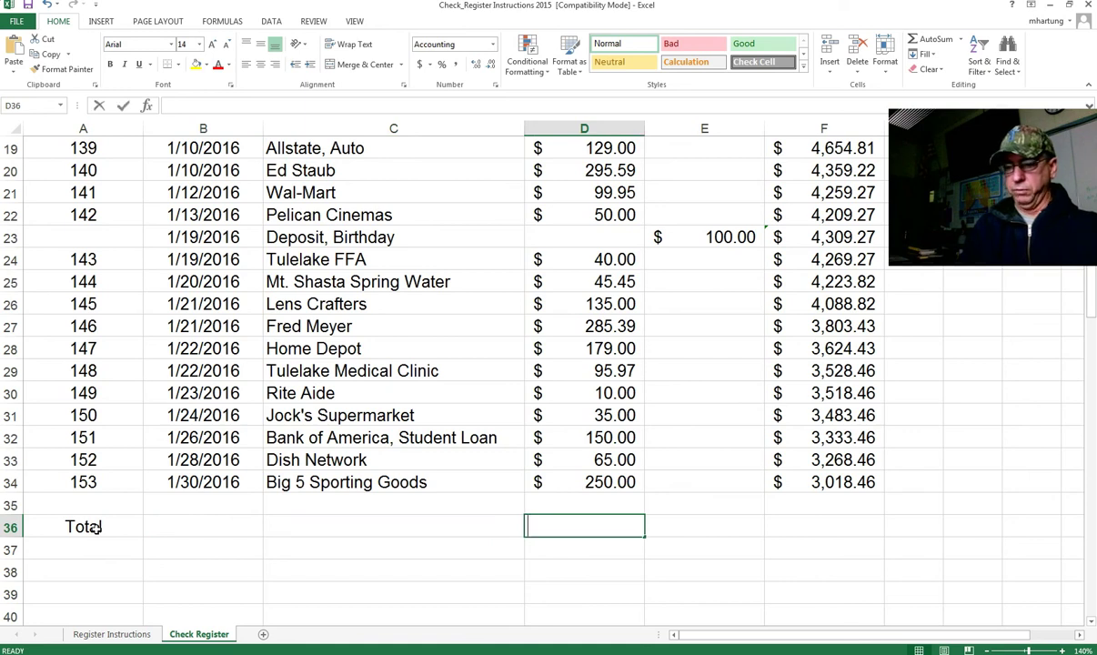
type("=sum(")
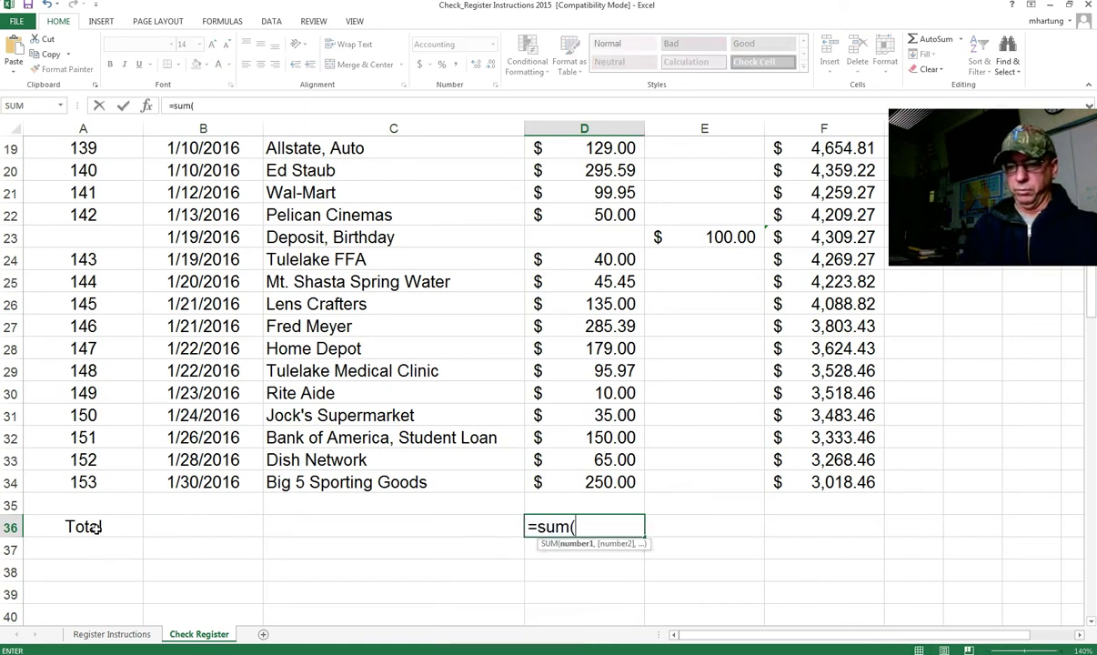
scroll(96, 527, "up", 6)
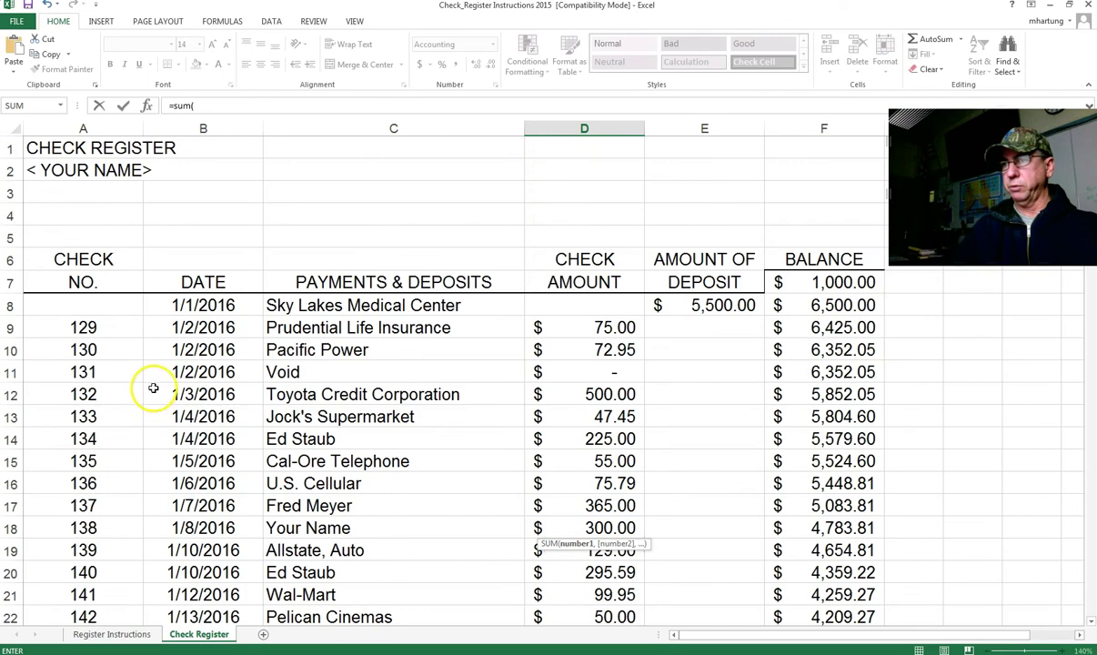
left_click_drag(573, 303, 589, 526)
type(")")
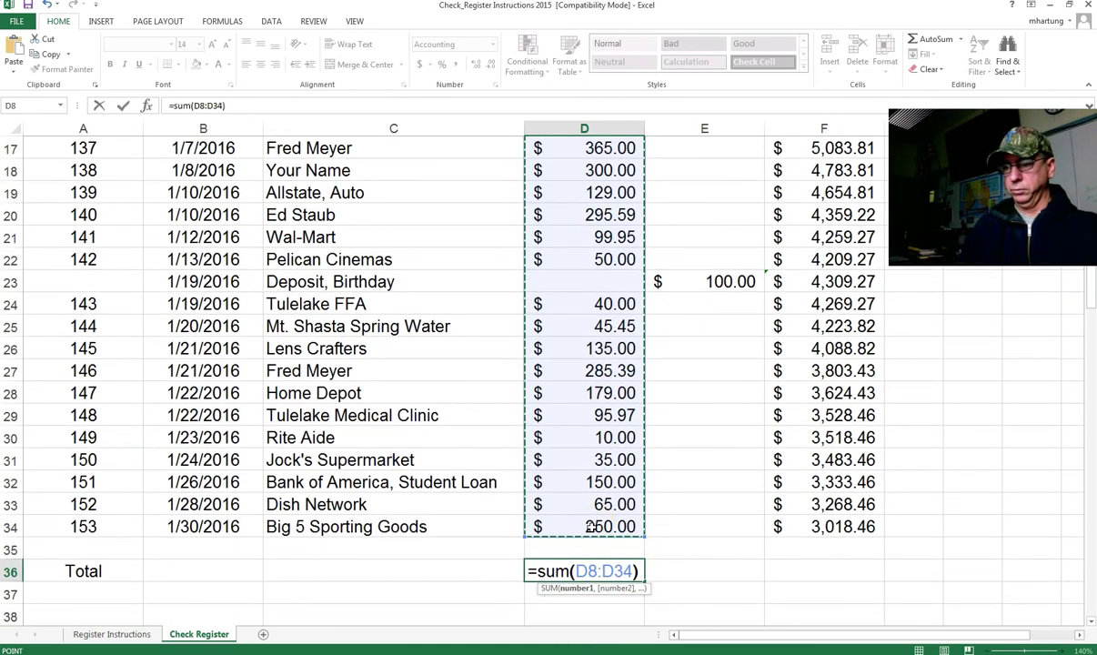
key("Return")
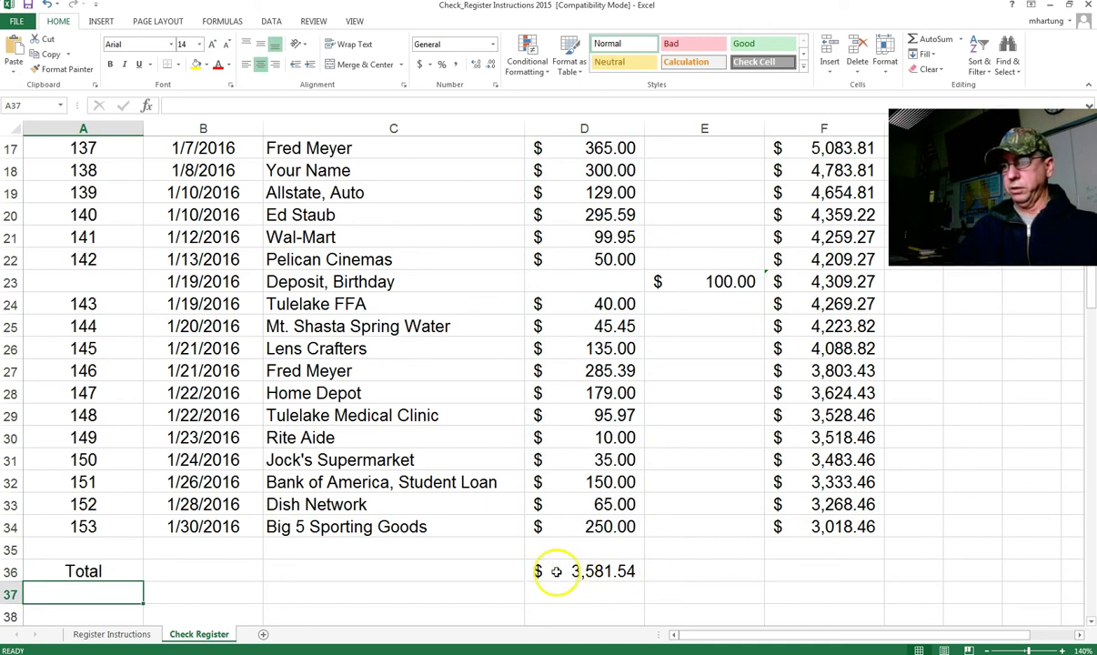
Step: Enter =SUM(E8:E34) in E36 to total deposits at $5,600.00
left_click(710, 573)
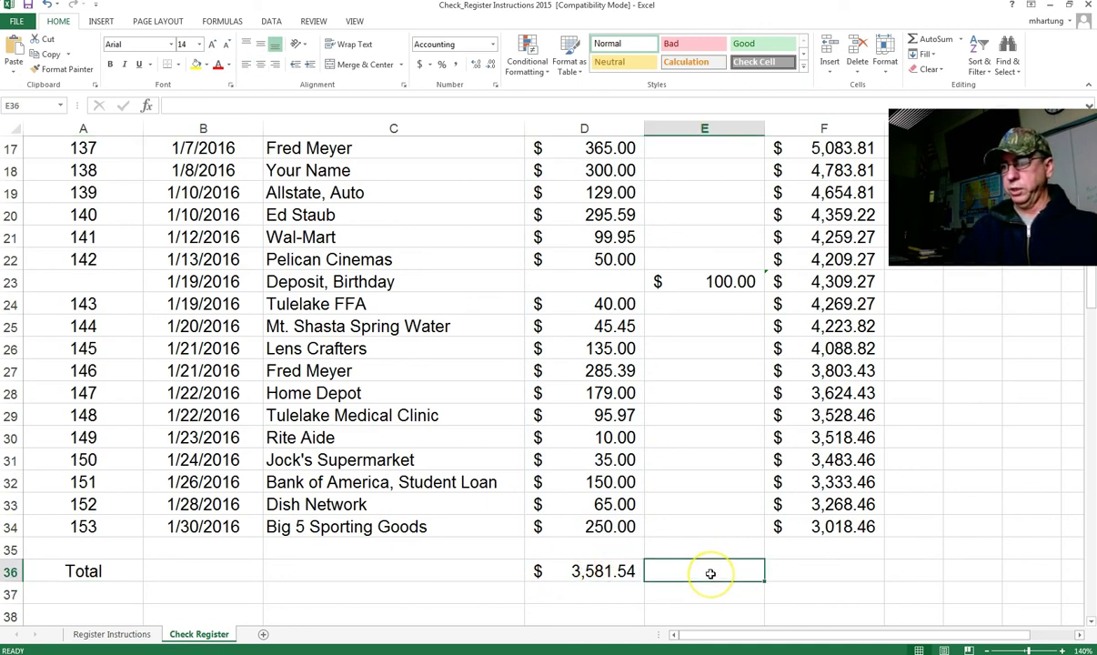
type("=")
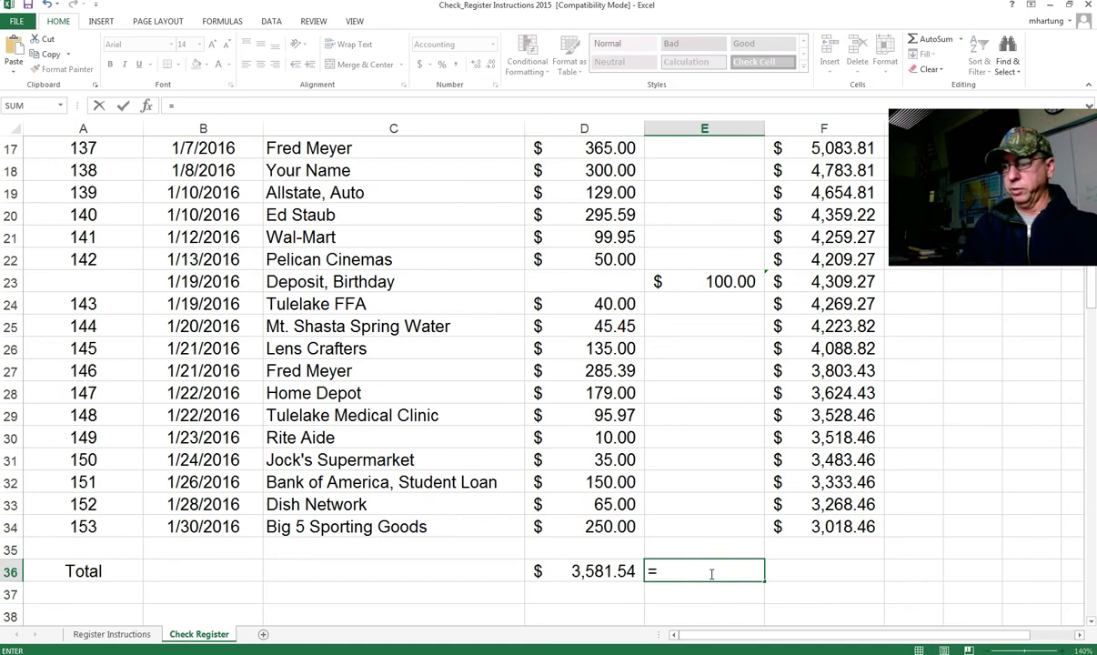
type("s")
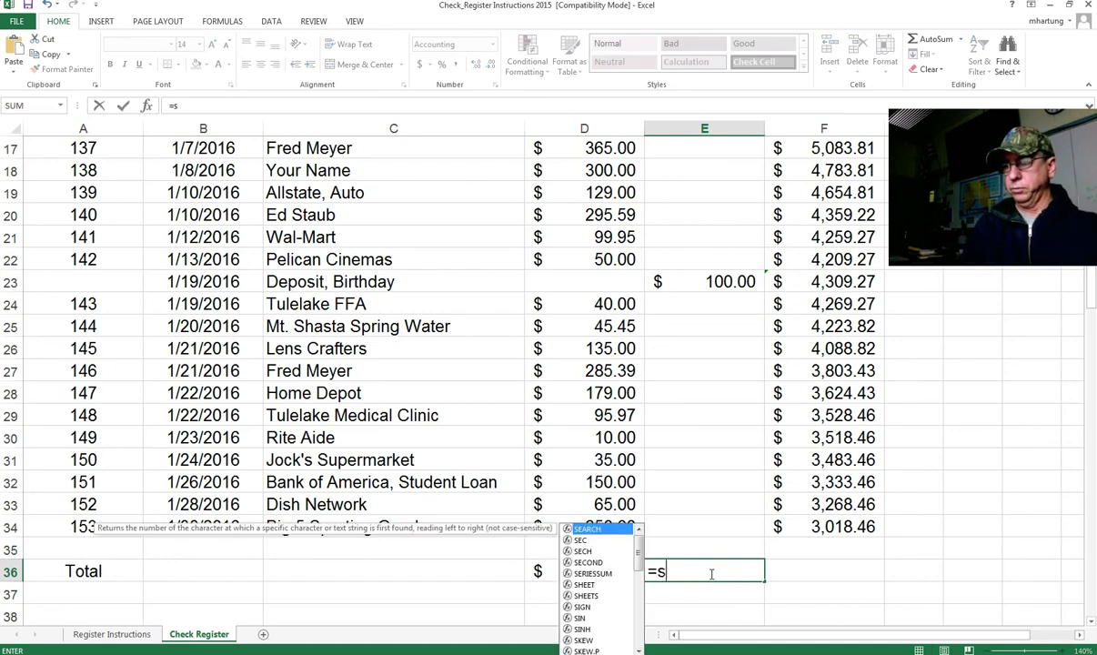
type("um(")
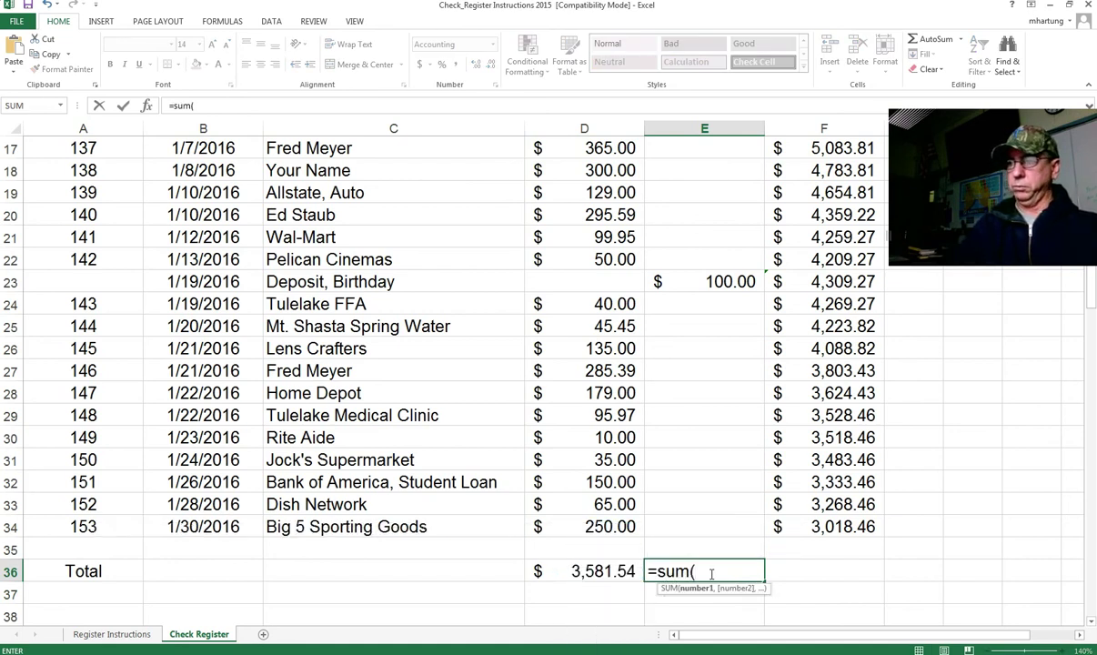
scroll(707, 573, "up", 5)
left_click_drag(716, 285, 709, 511)
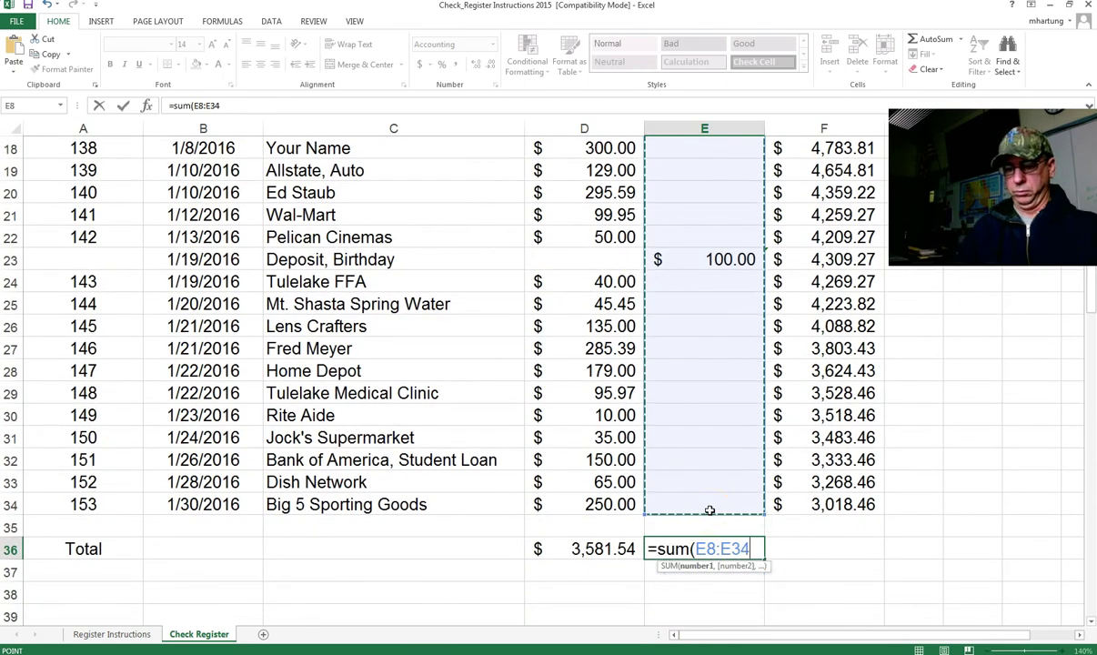
type(")")
key("Return")
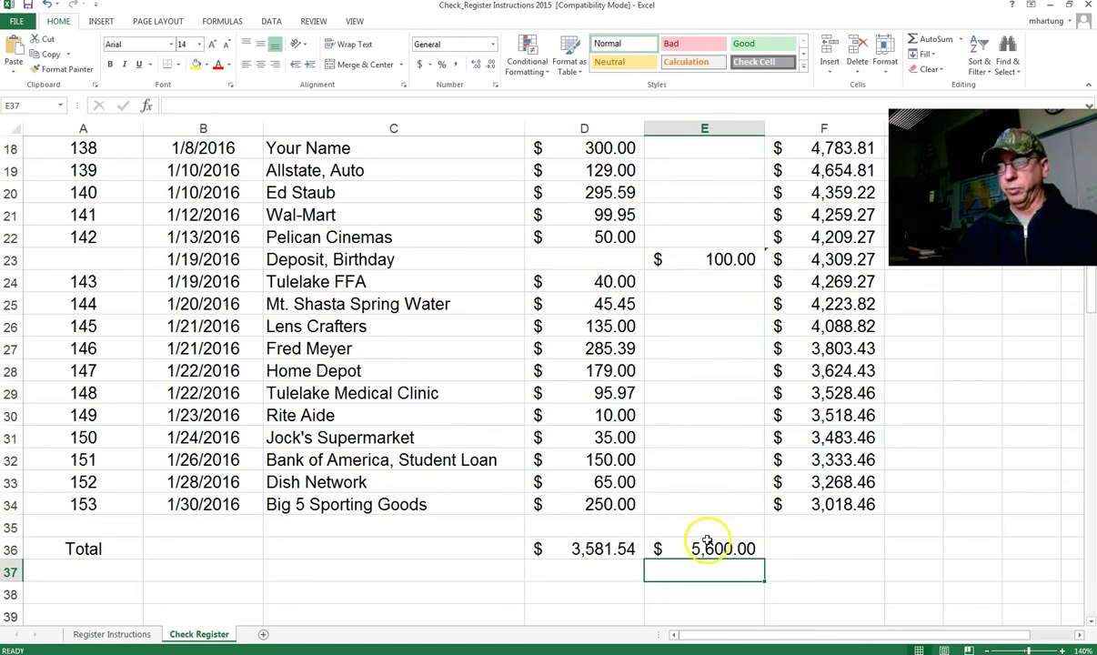
left_click(703, 547)
left_click(597, 548)
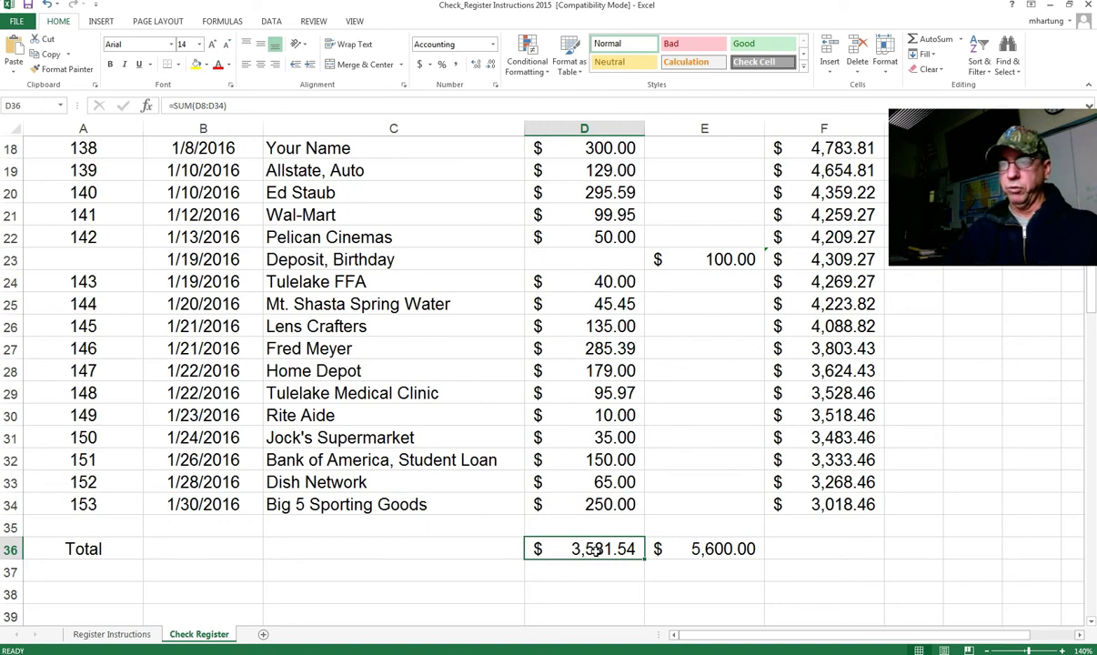
left_click(703, 549)
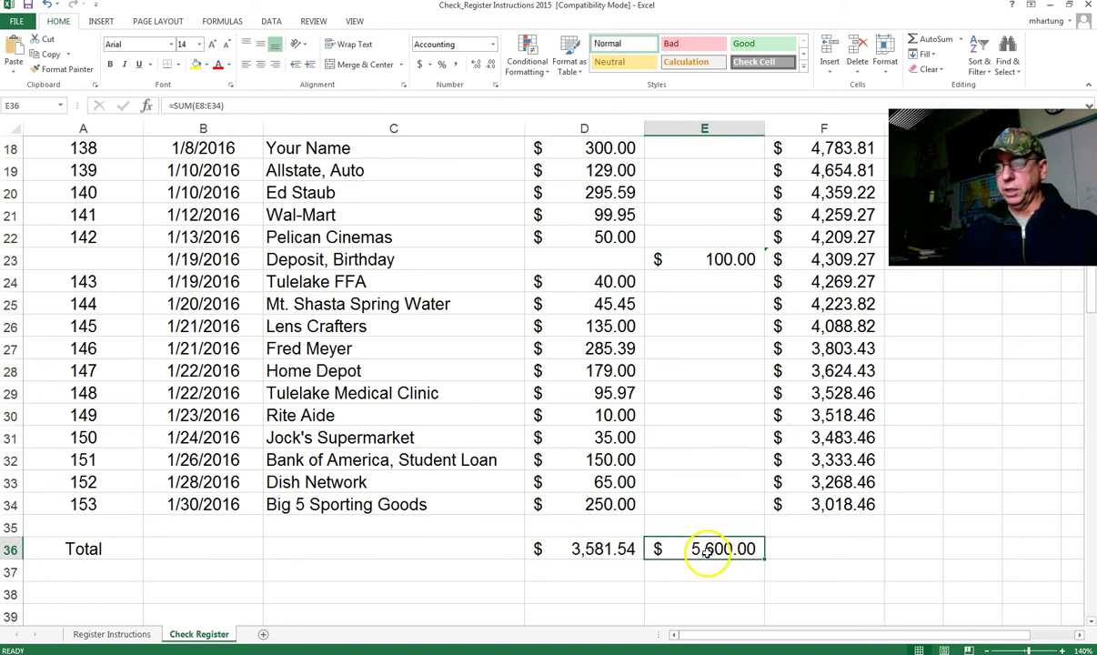
left_click(630, 548)
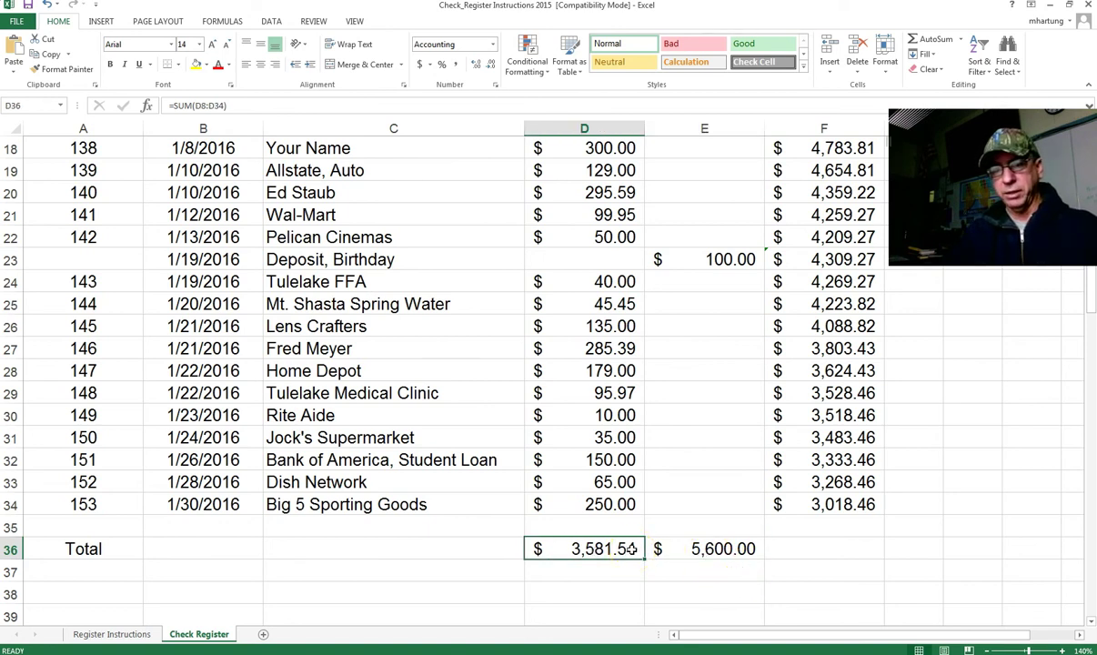
left_click(705, 549)
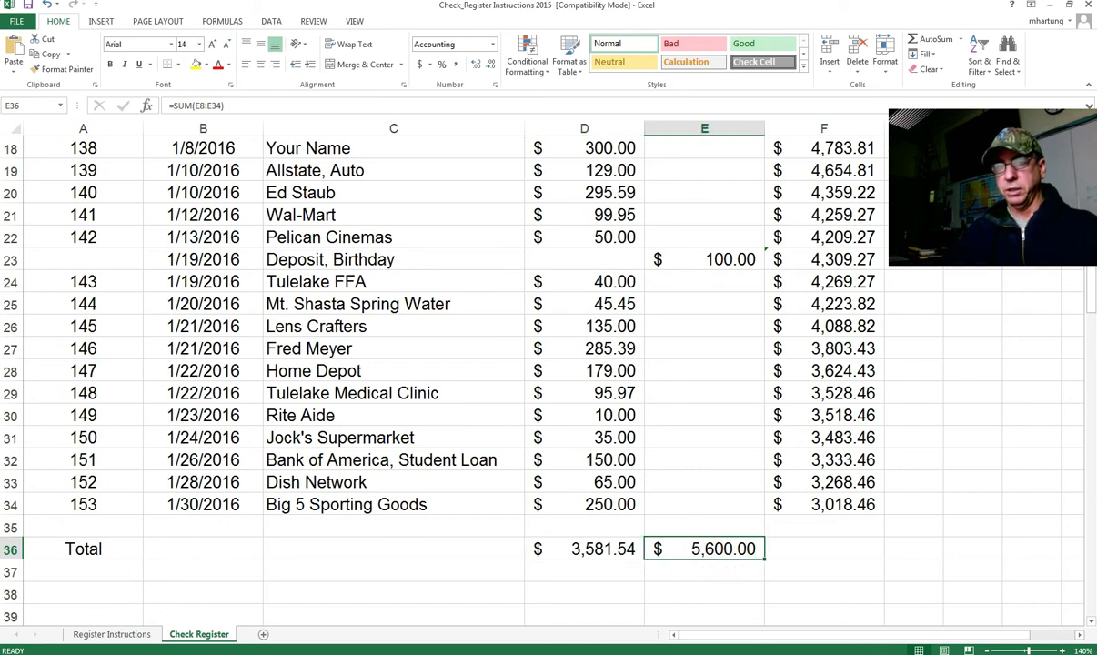